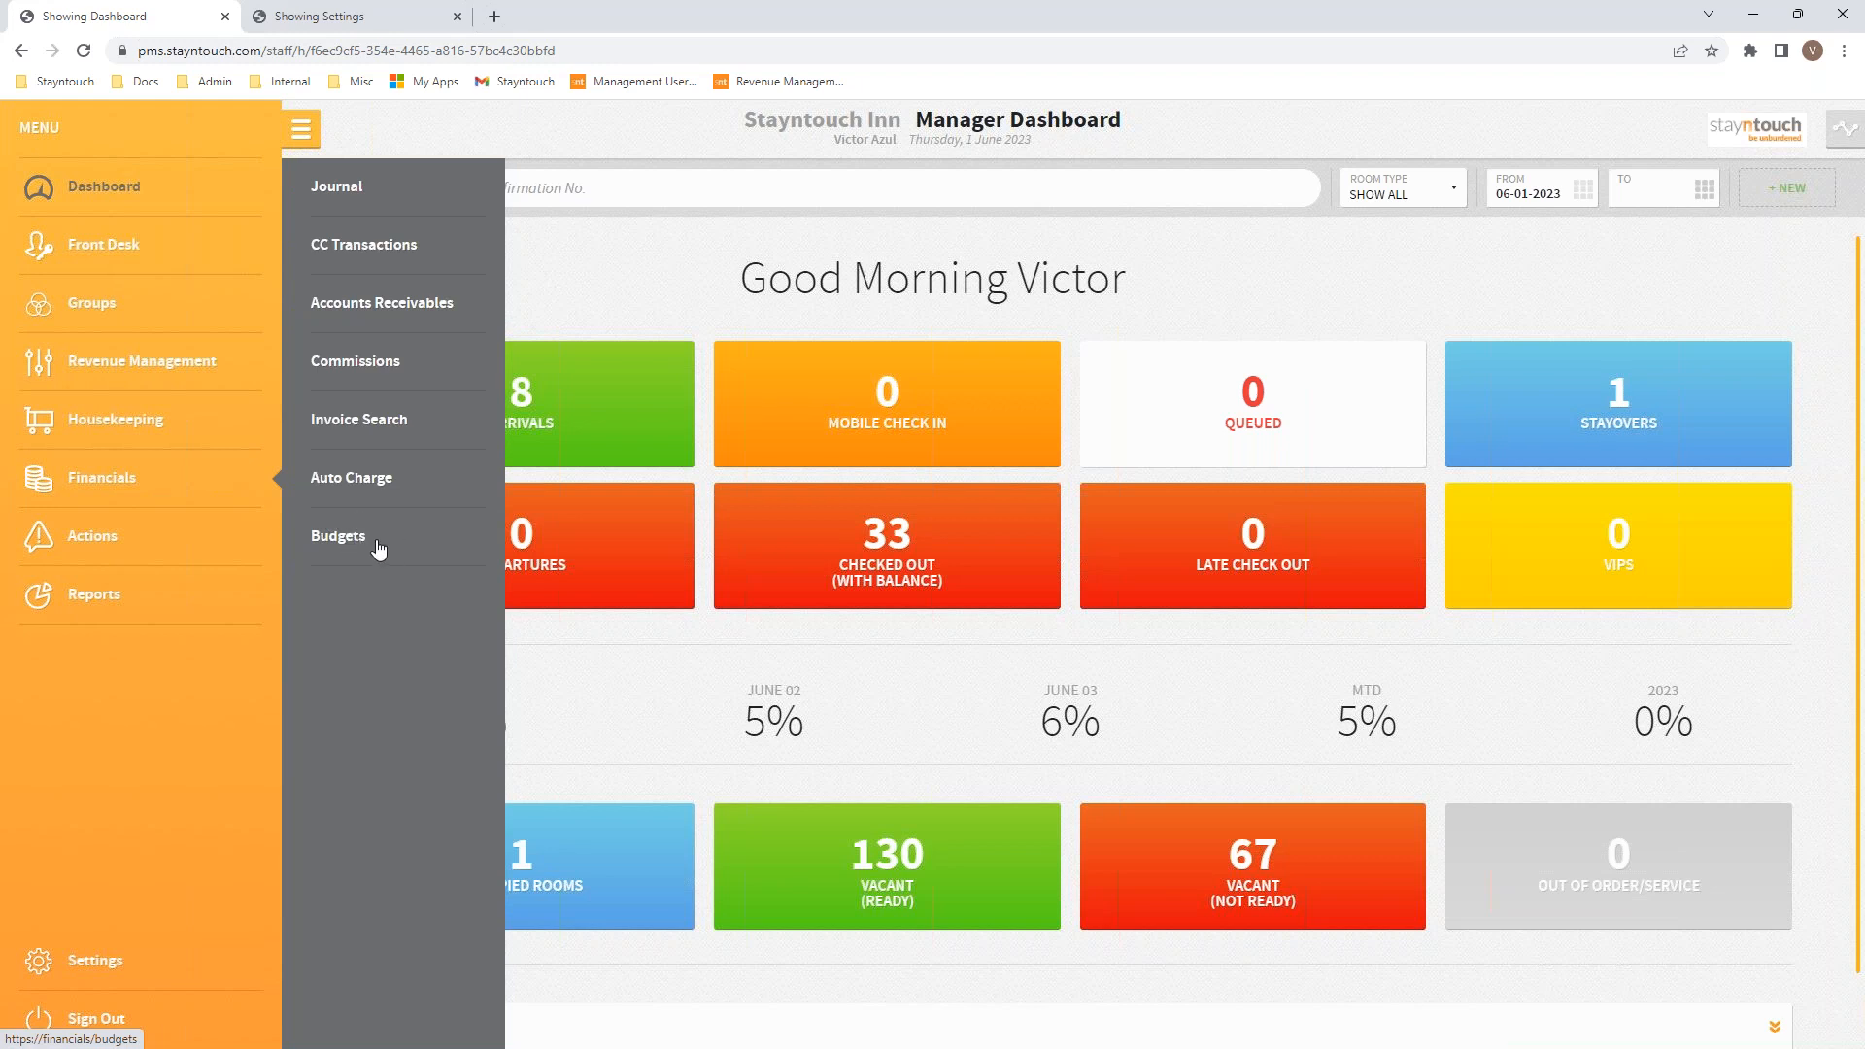
Step: Open the 2023 budgets and switch Budgeting For from Markets to Charge Codes
click(378, 550)
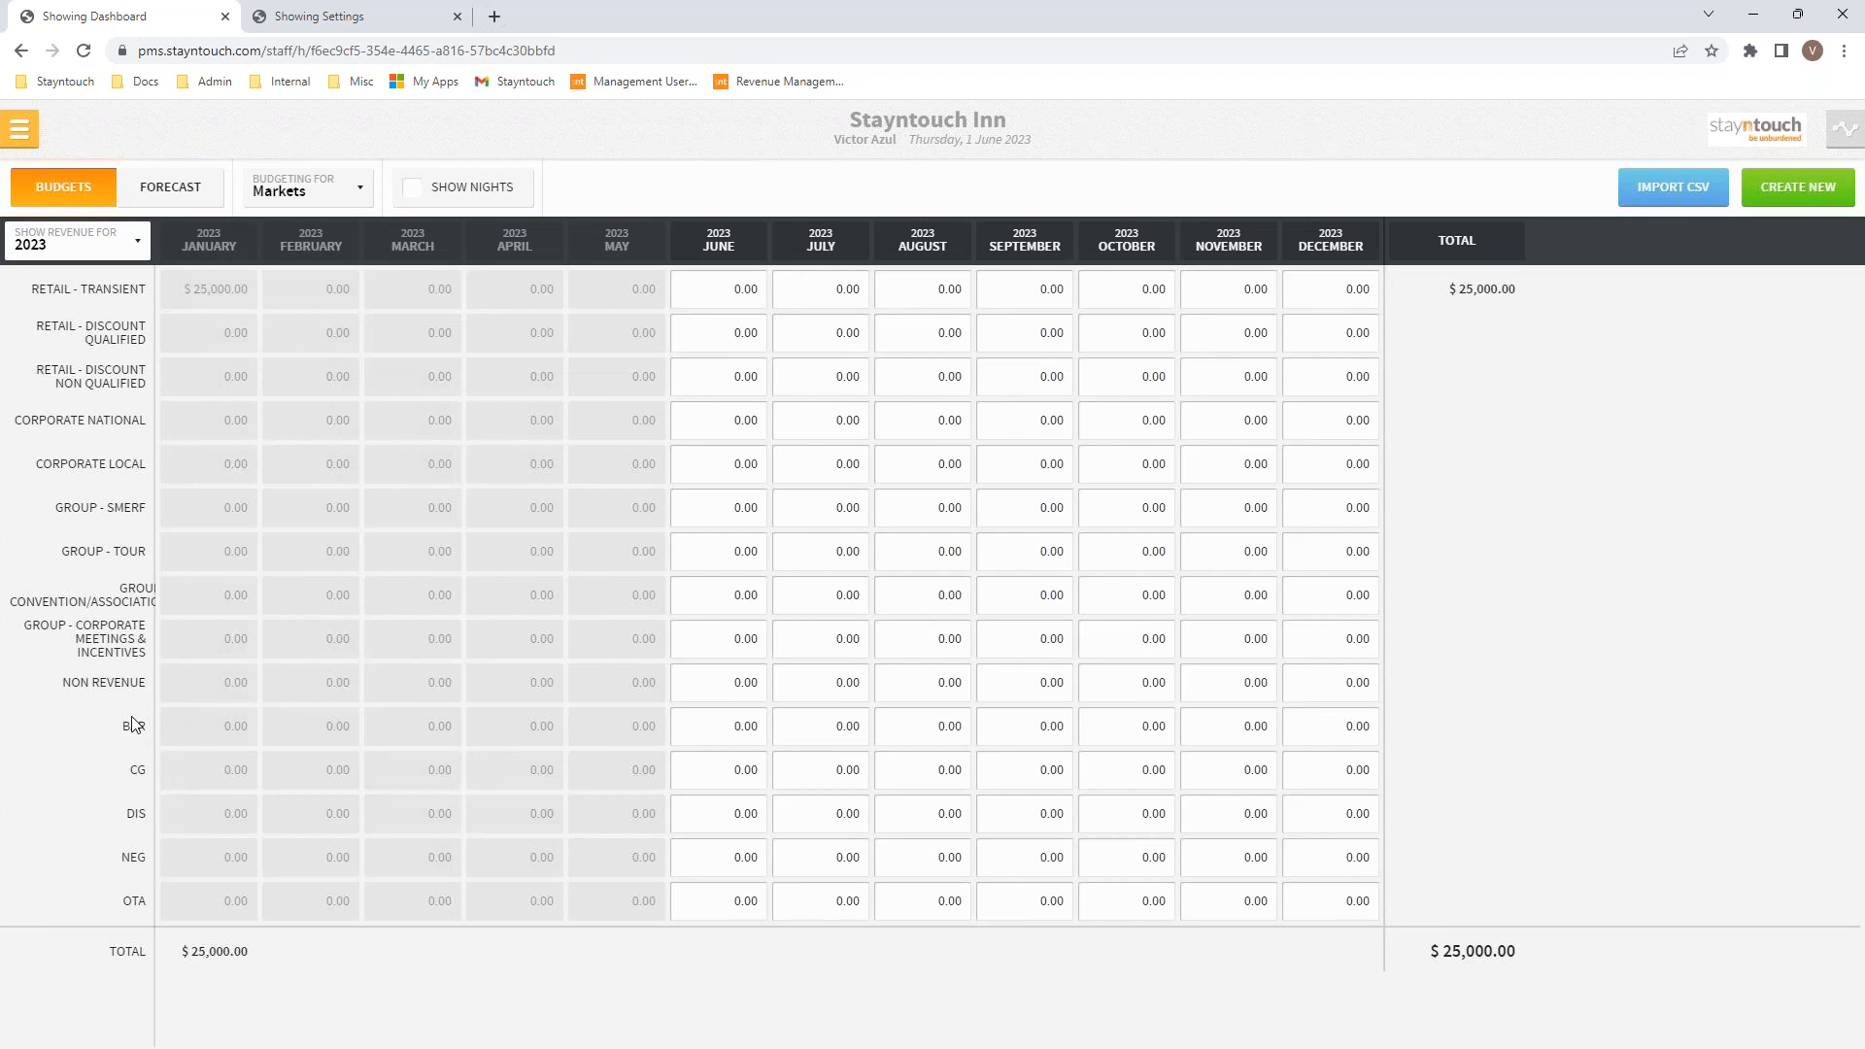
click(360, 197)
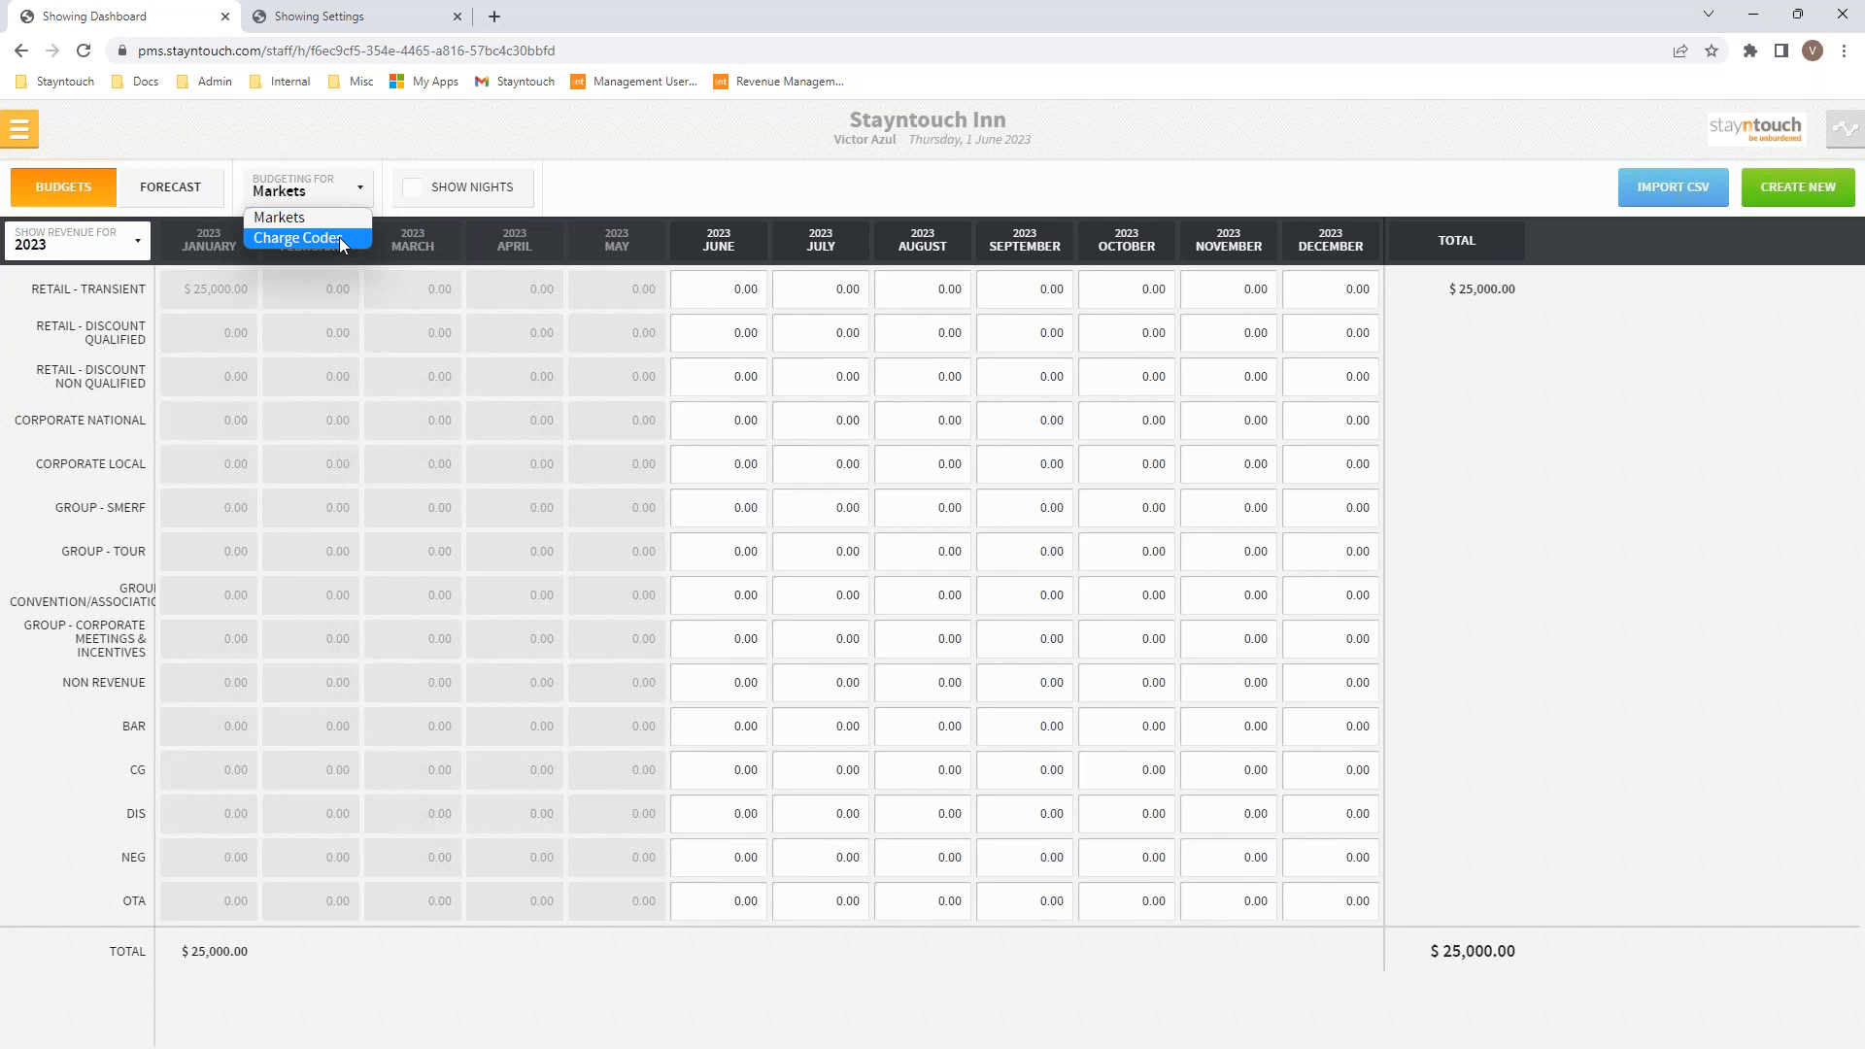
click(340, 237)
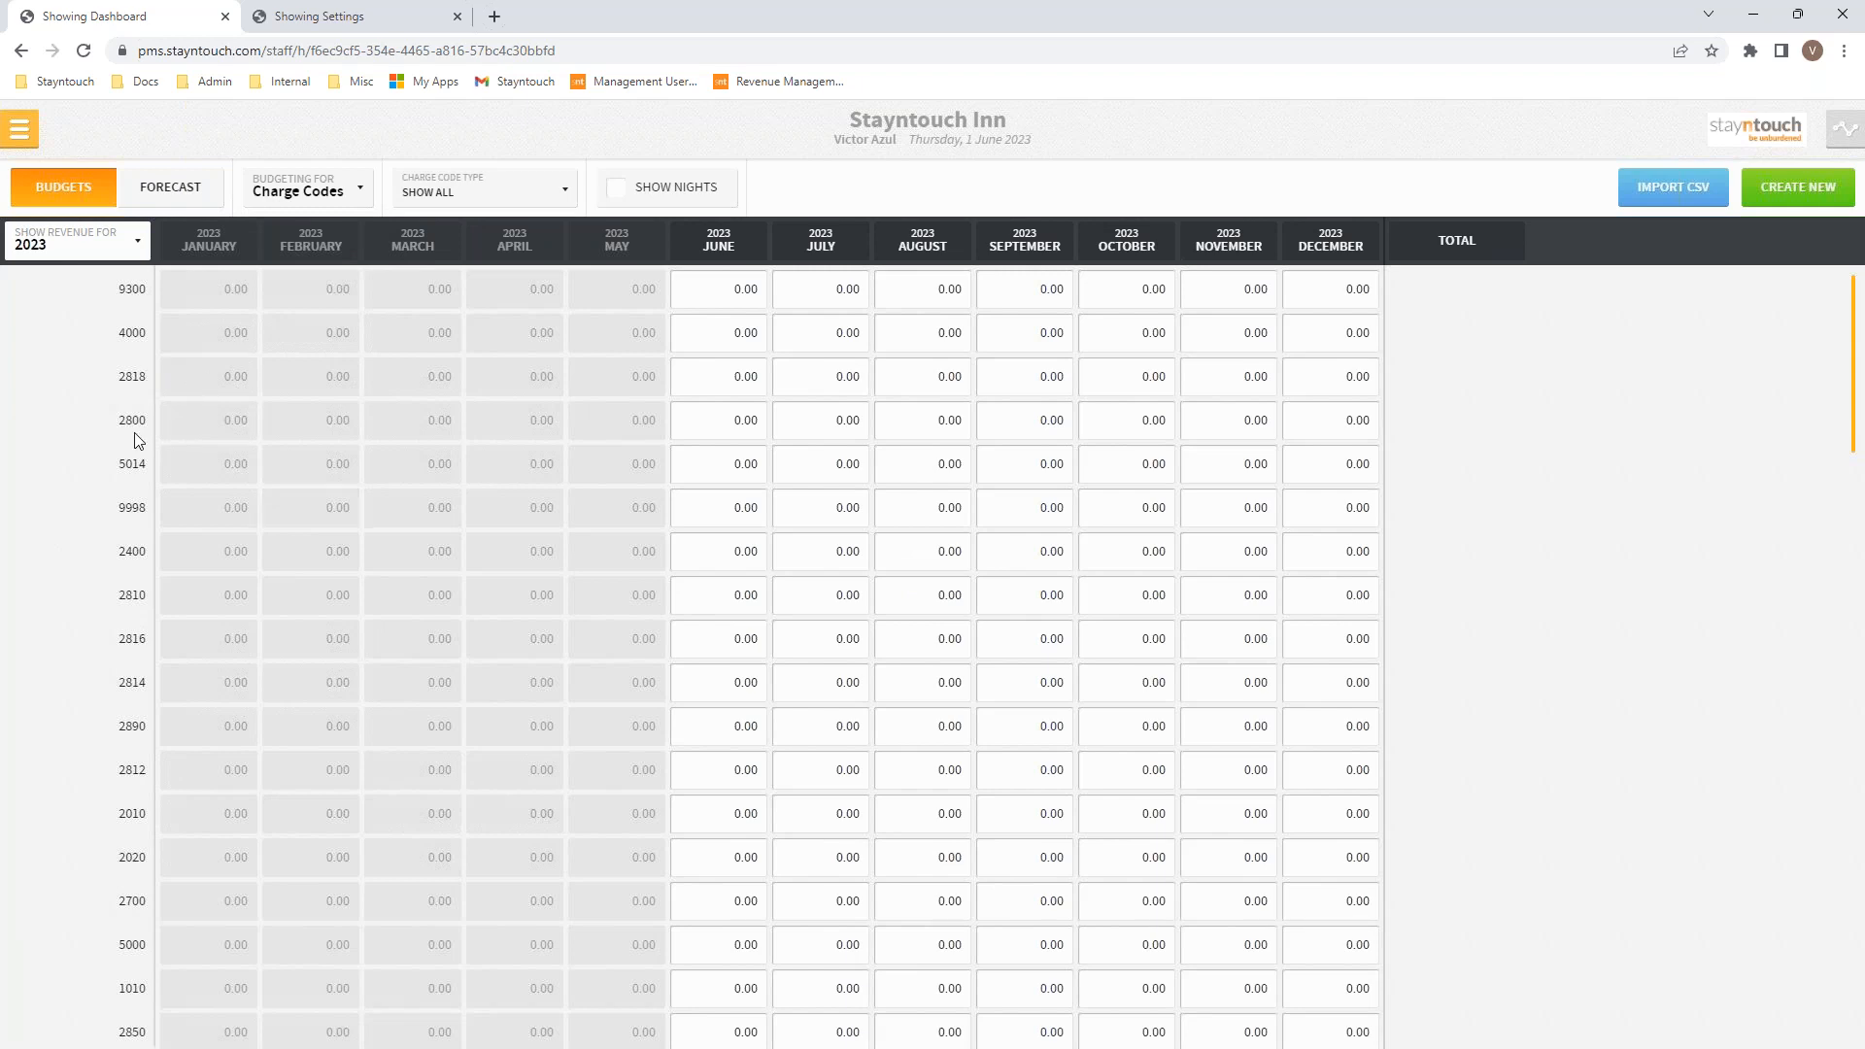
Step: Filter the charge-code budget to the ROOM charge code type only
click(477, 198)
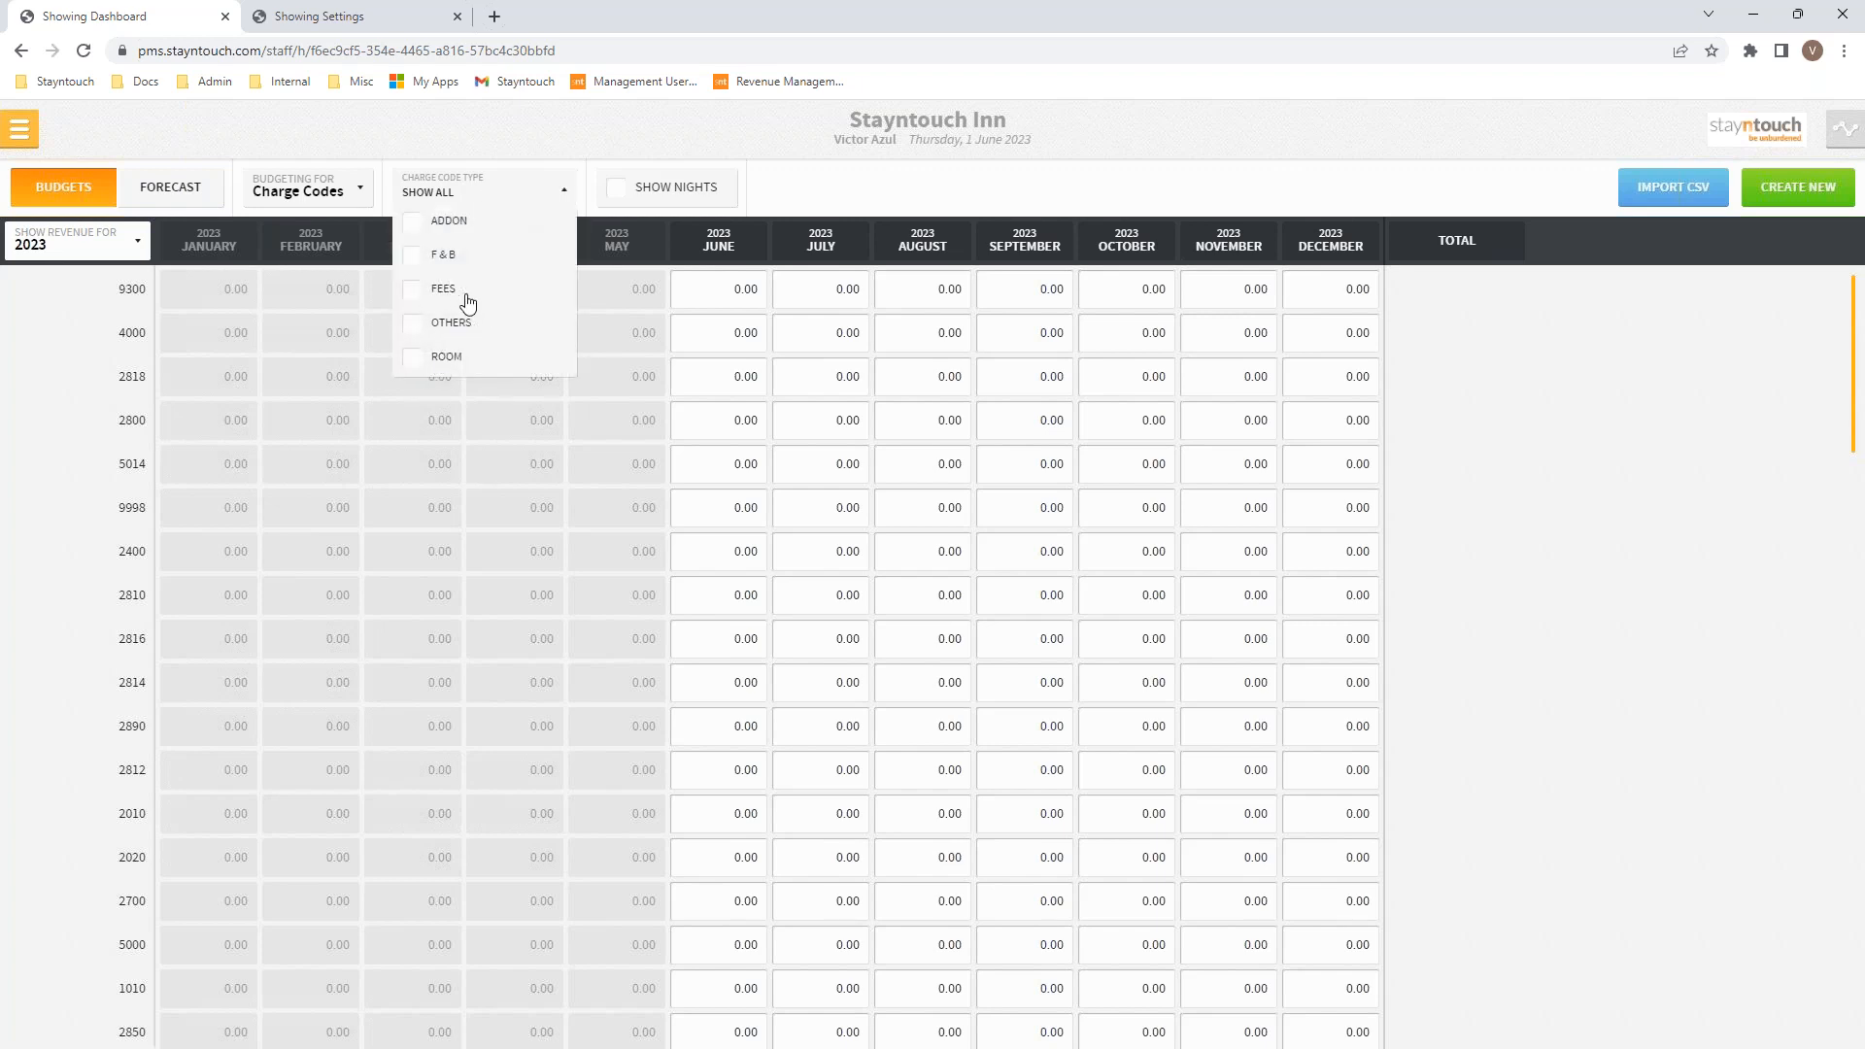
click(448, 360)
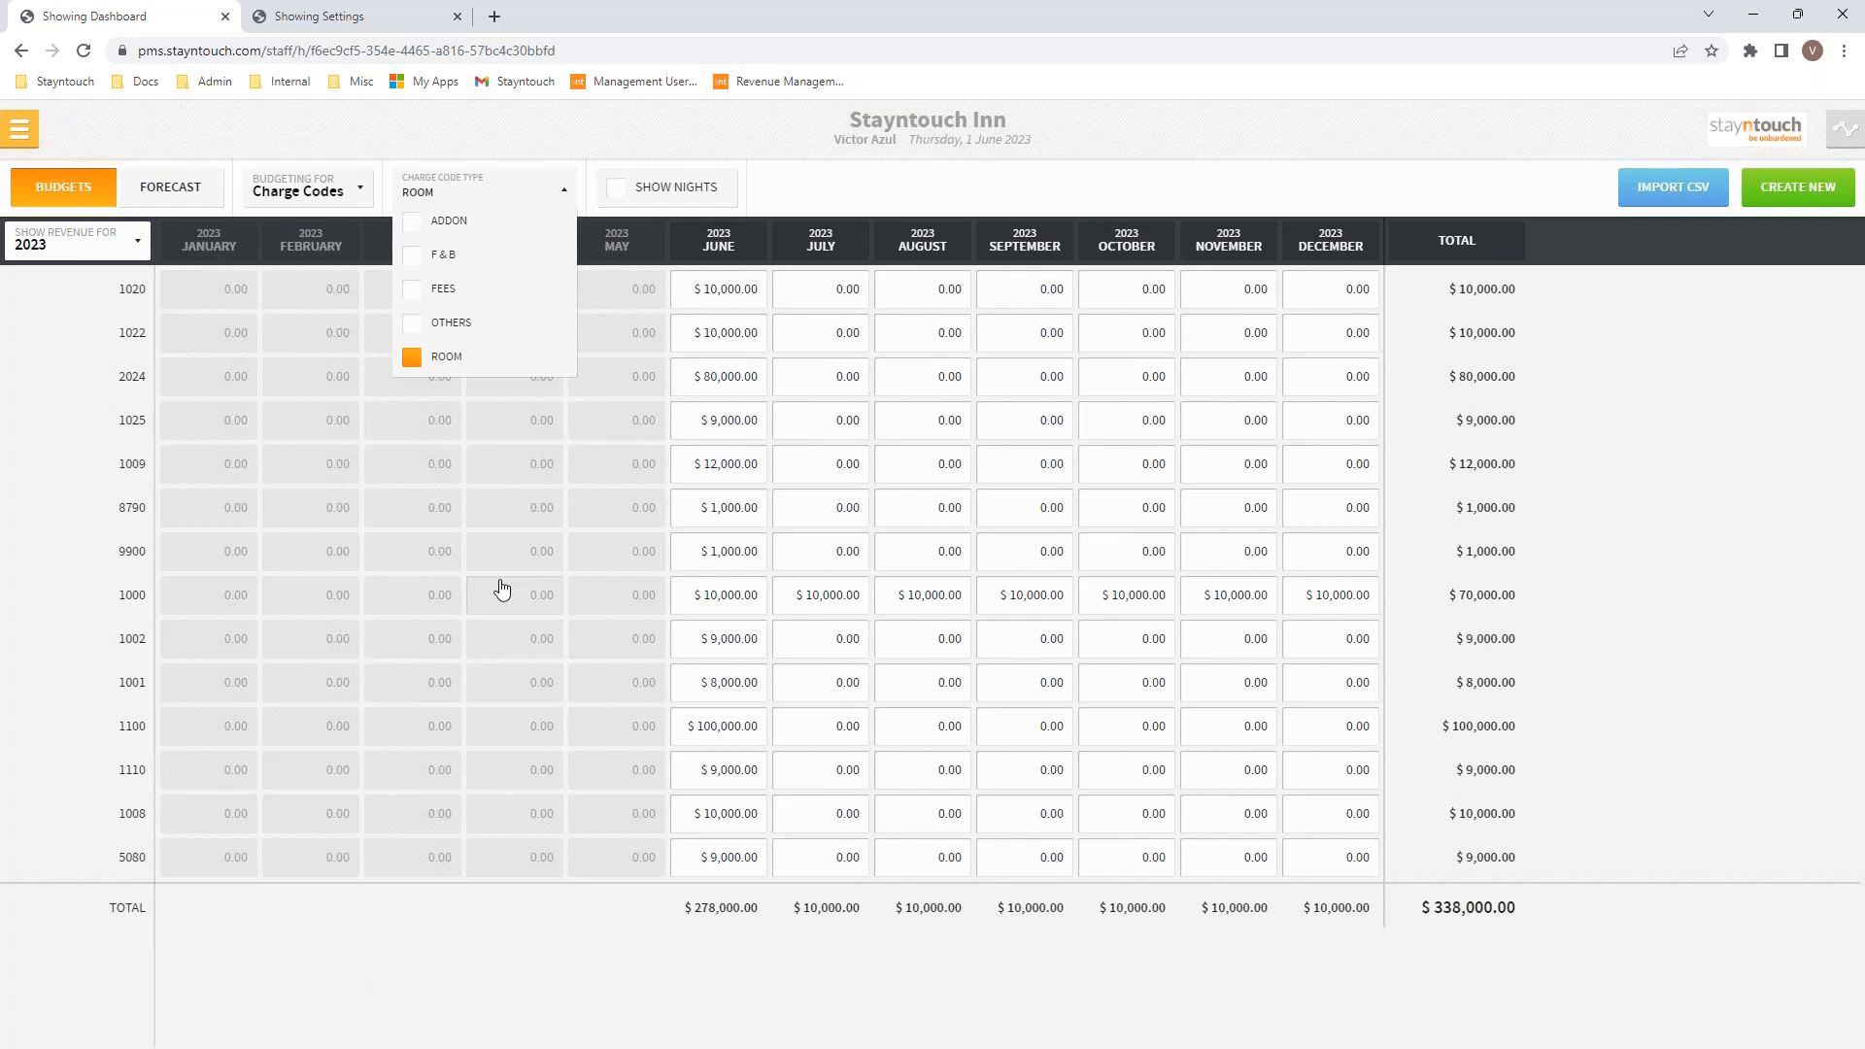
click(465, 190)
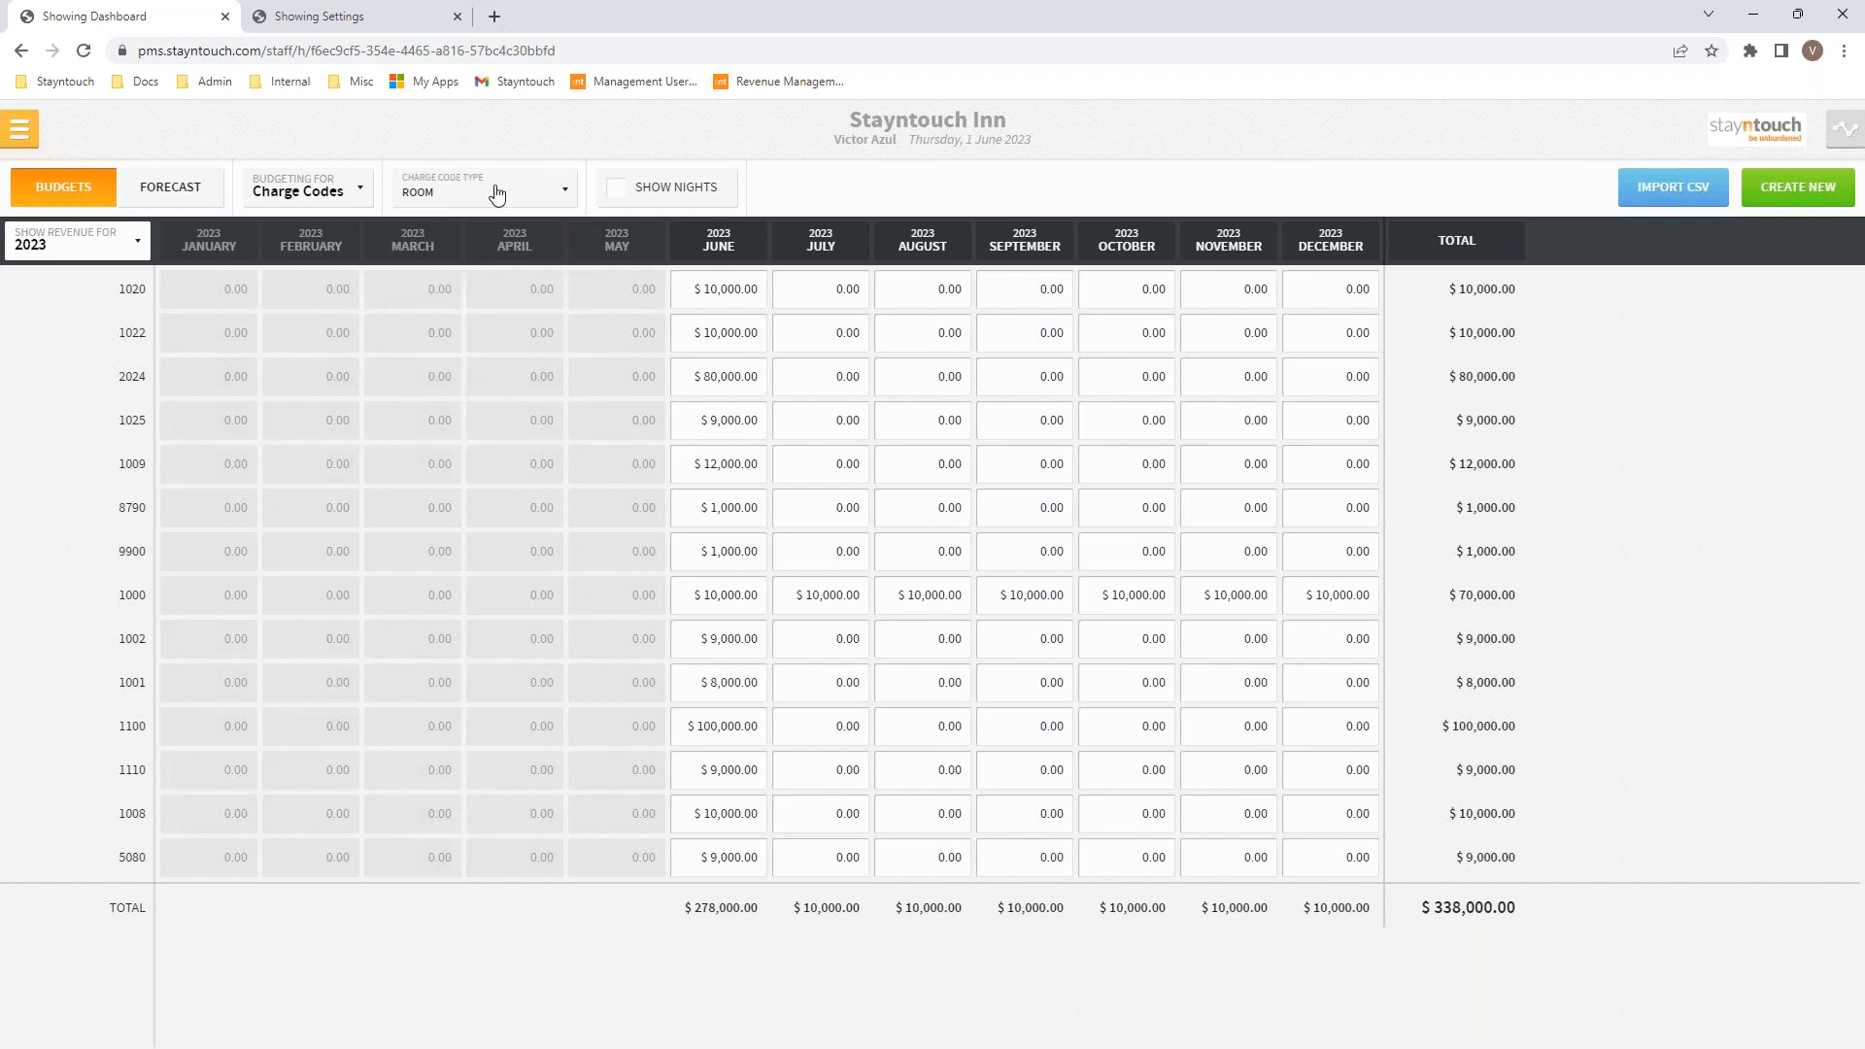
Step: Toggle Budgeting For to Markets and back to Charge Codes, refreshing the $338,000.00 total
click(345, 197)
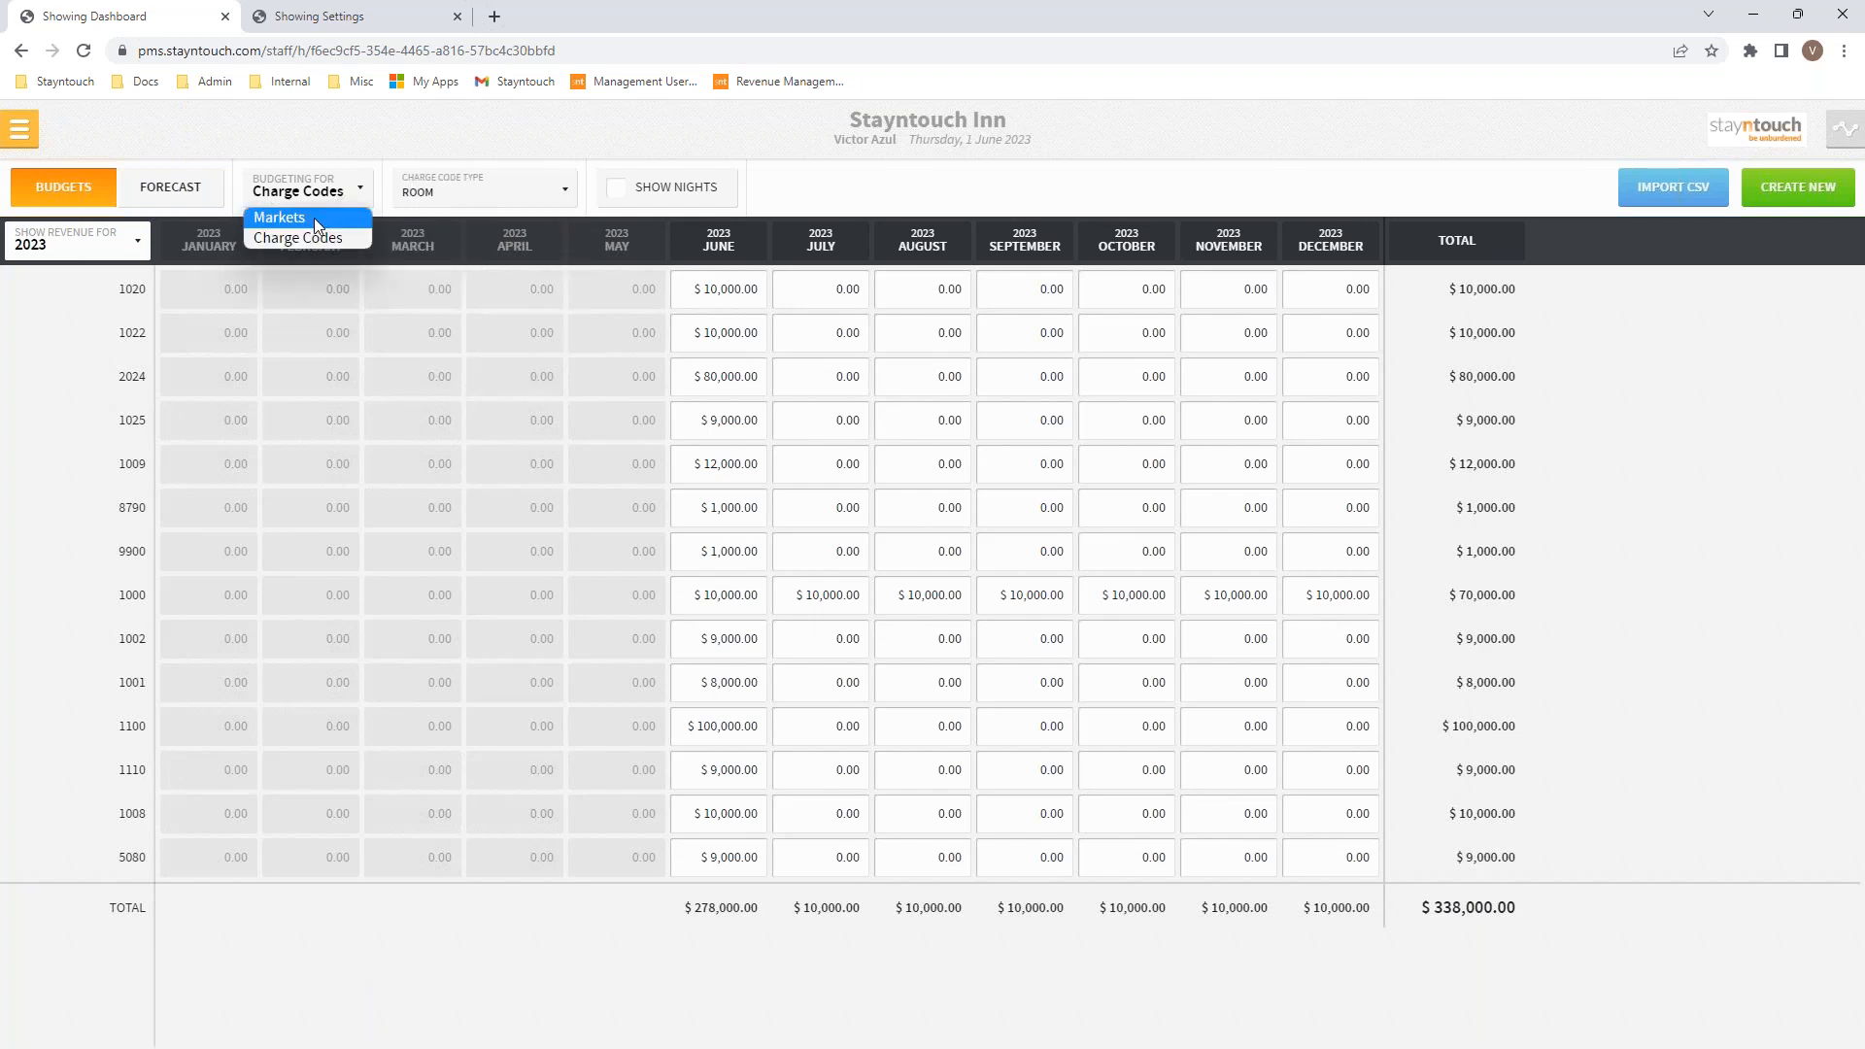
click(315, 217)
click(348, 202)
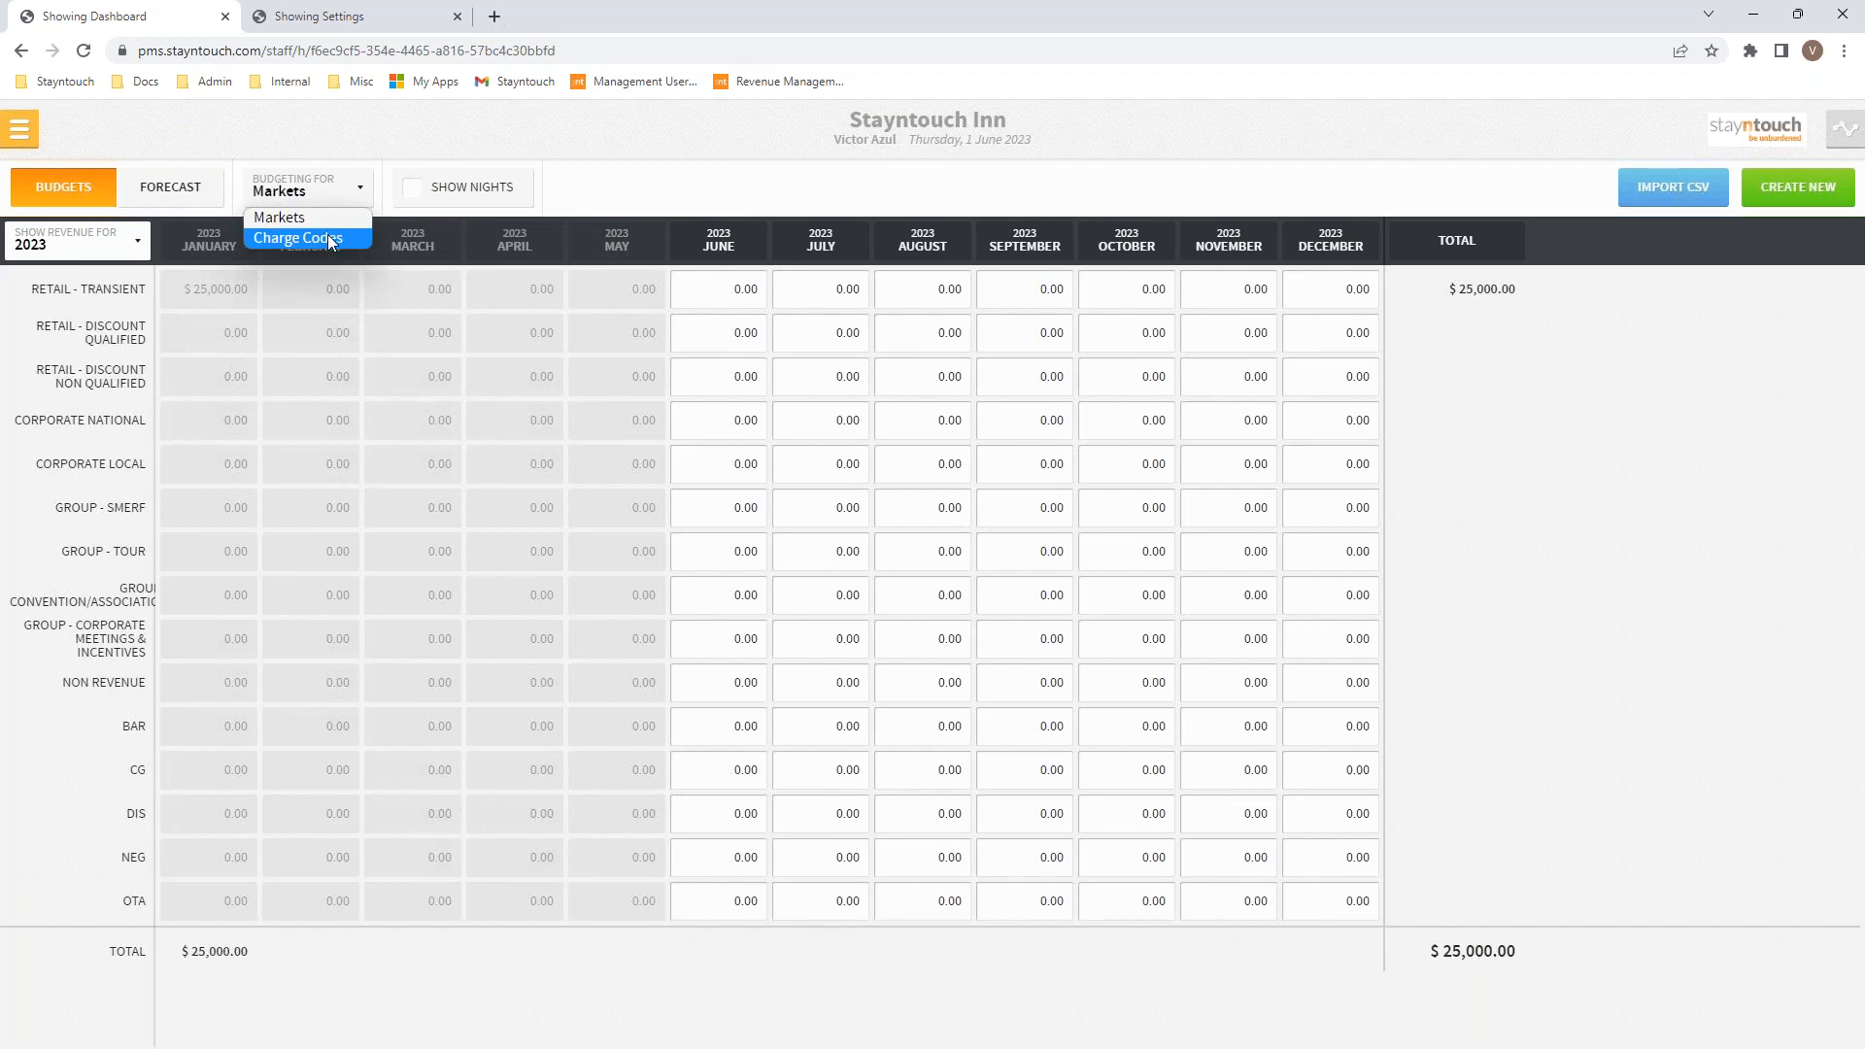
click(325, 236)
click(461, 194)
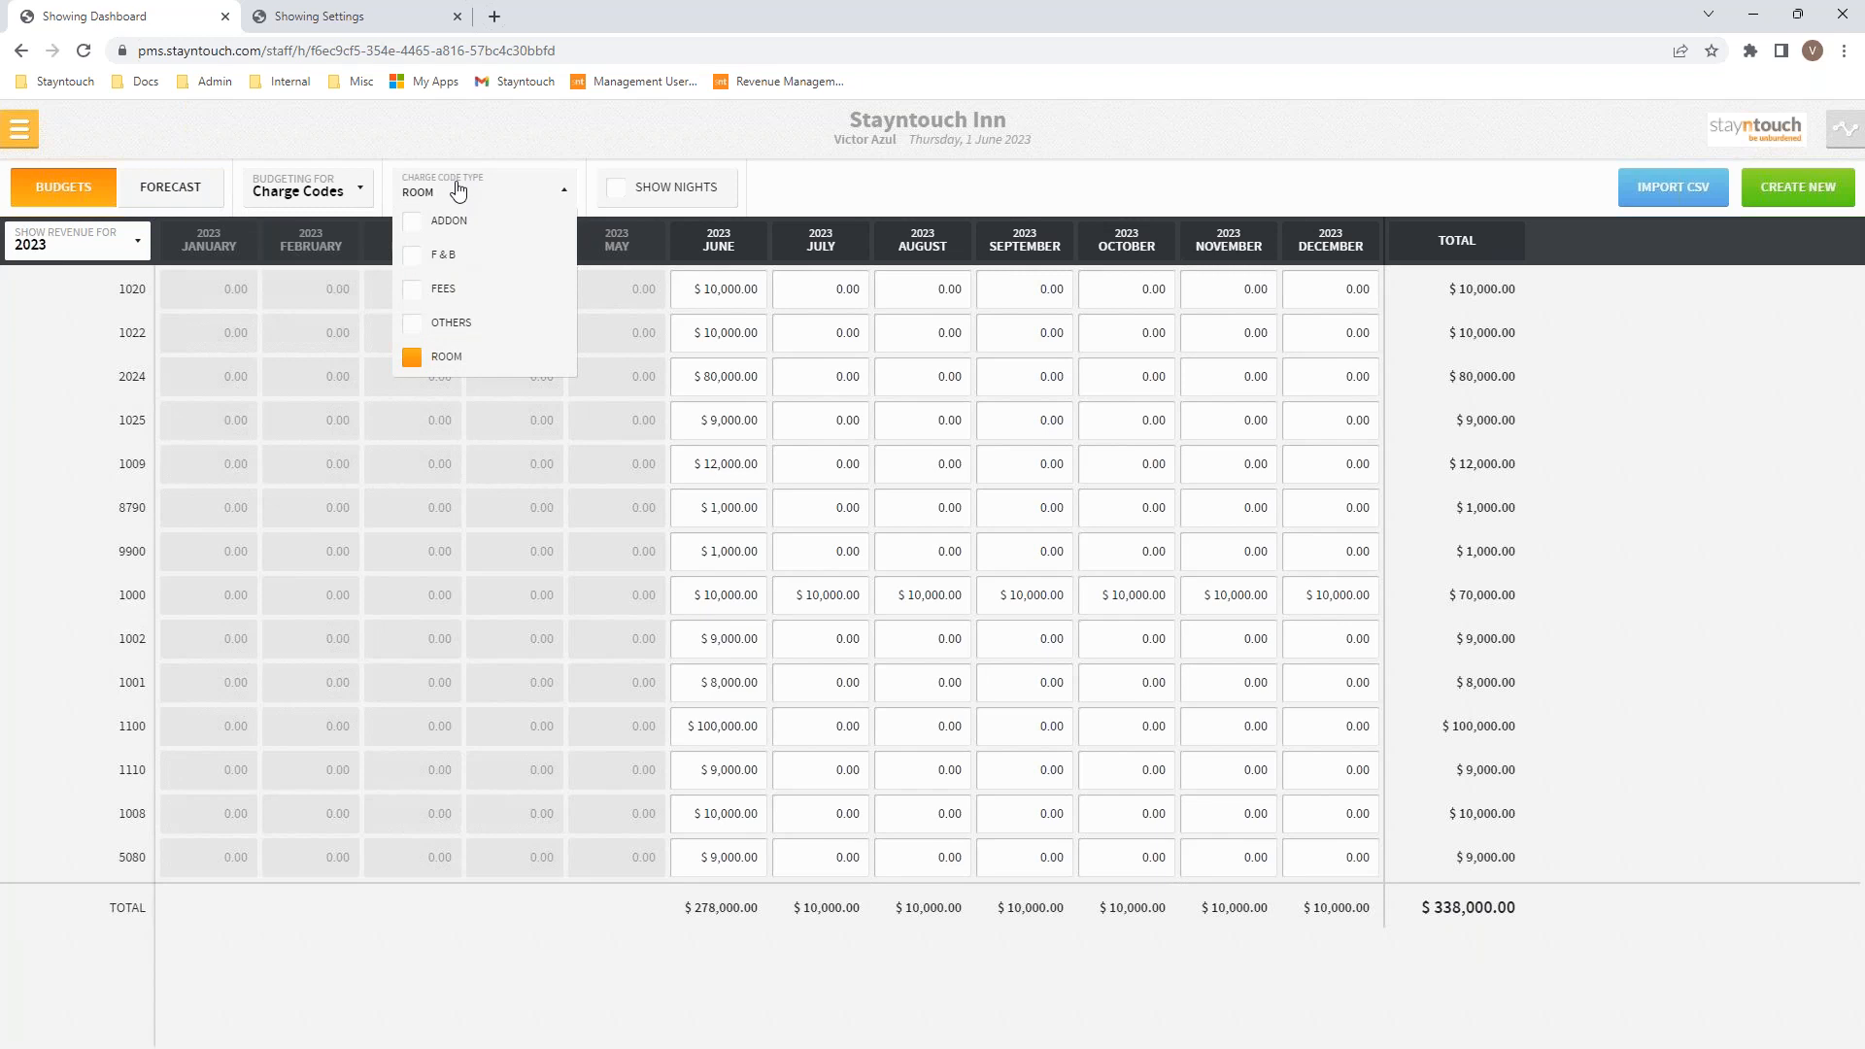
click(461, 191)
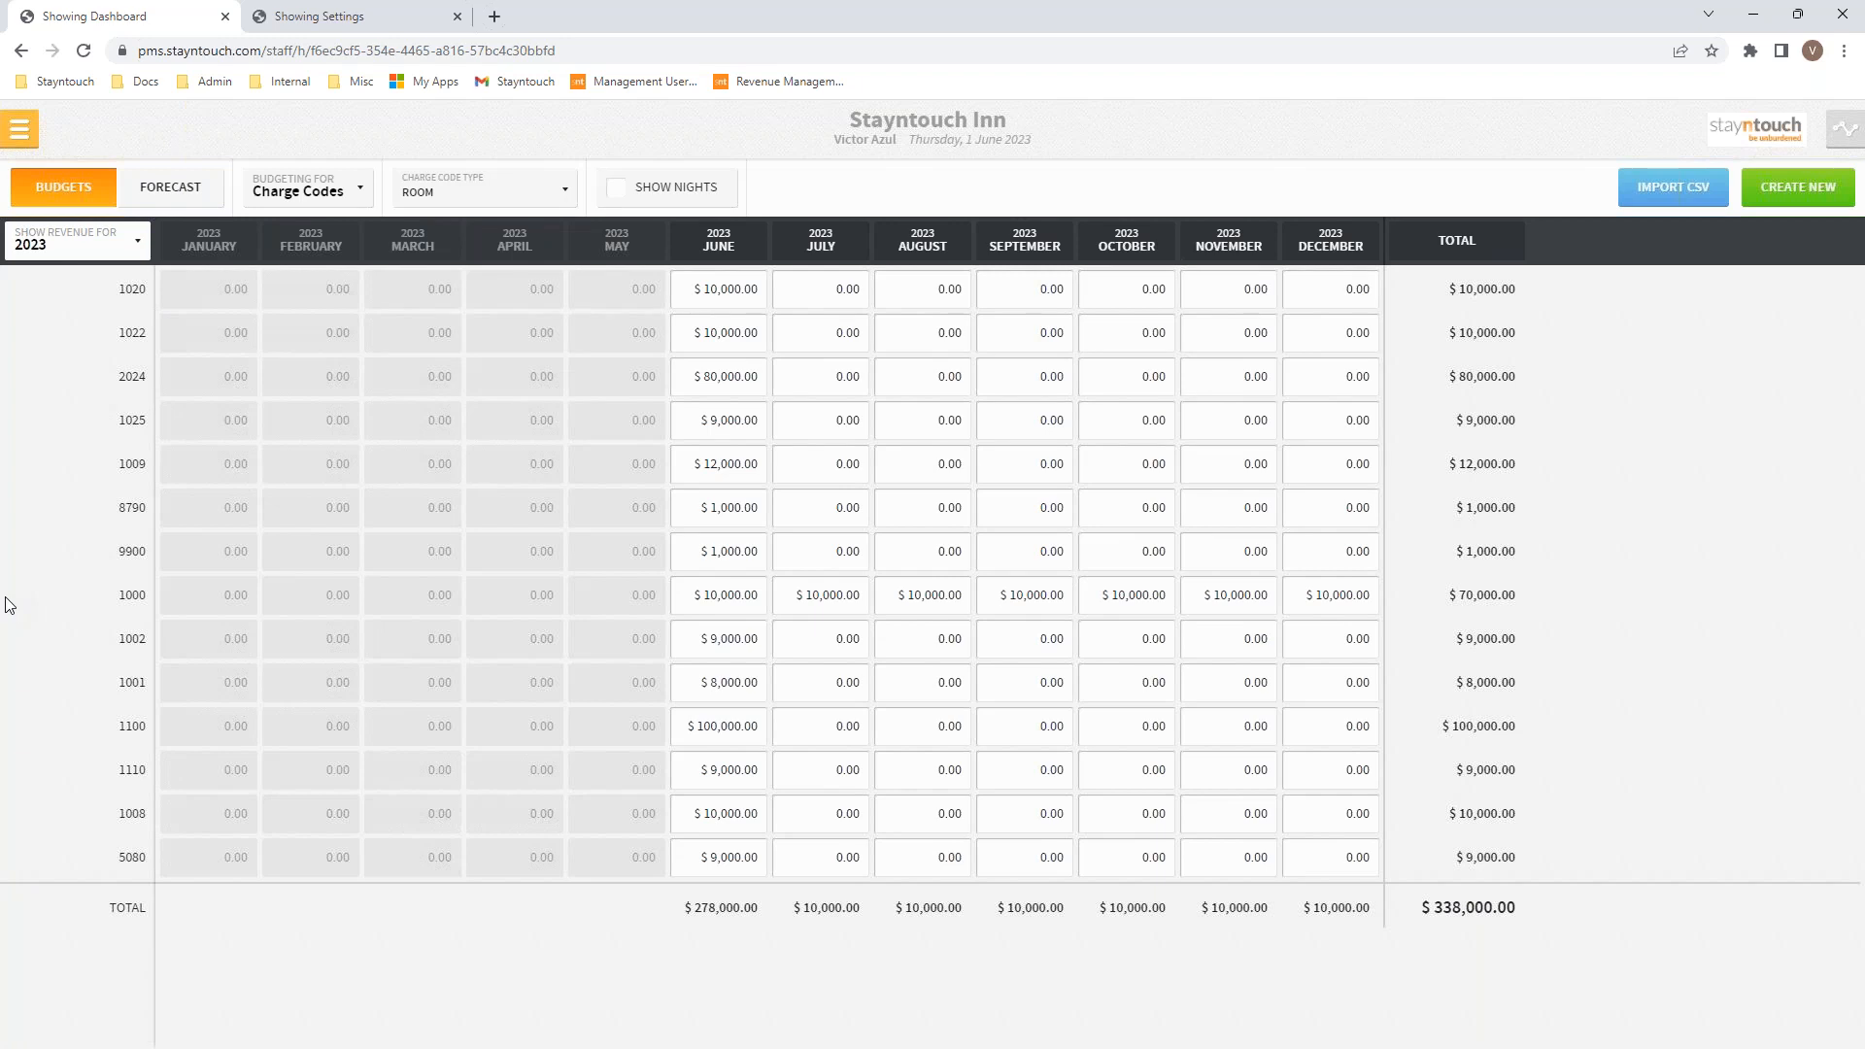
Step: From the hotel admin settings, go back to the Chain Dashboard
click(321, 18)
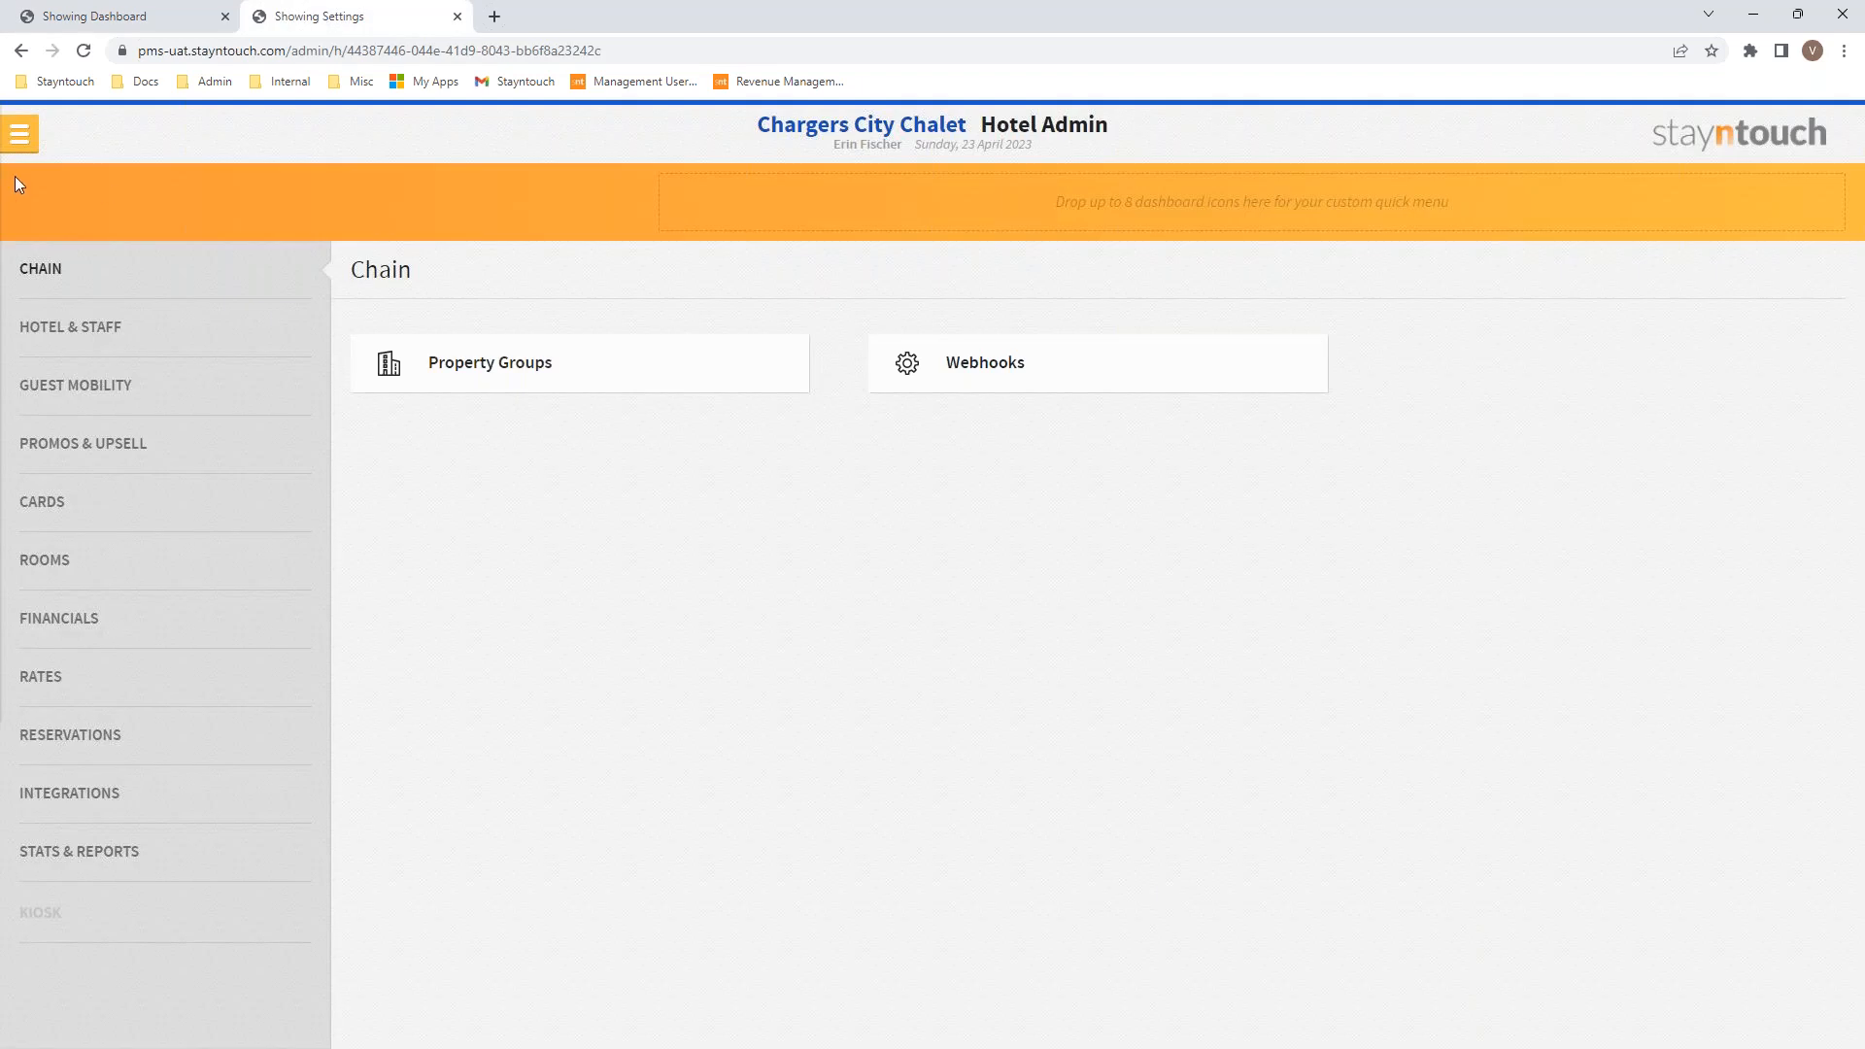
click(19, 134)
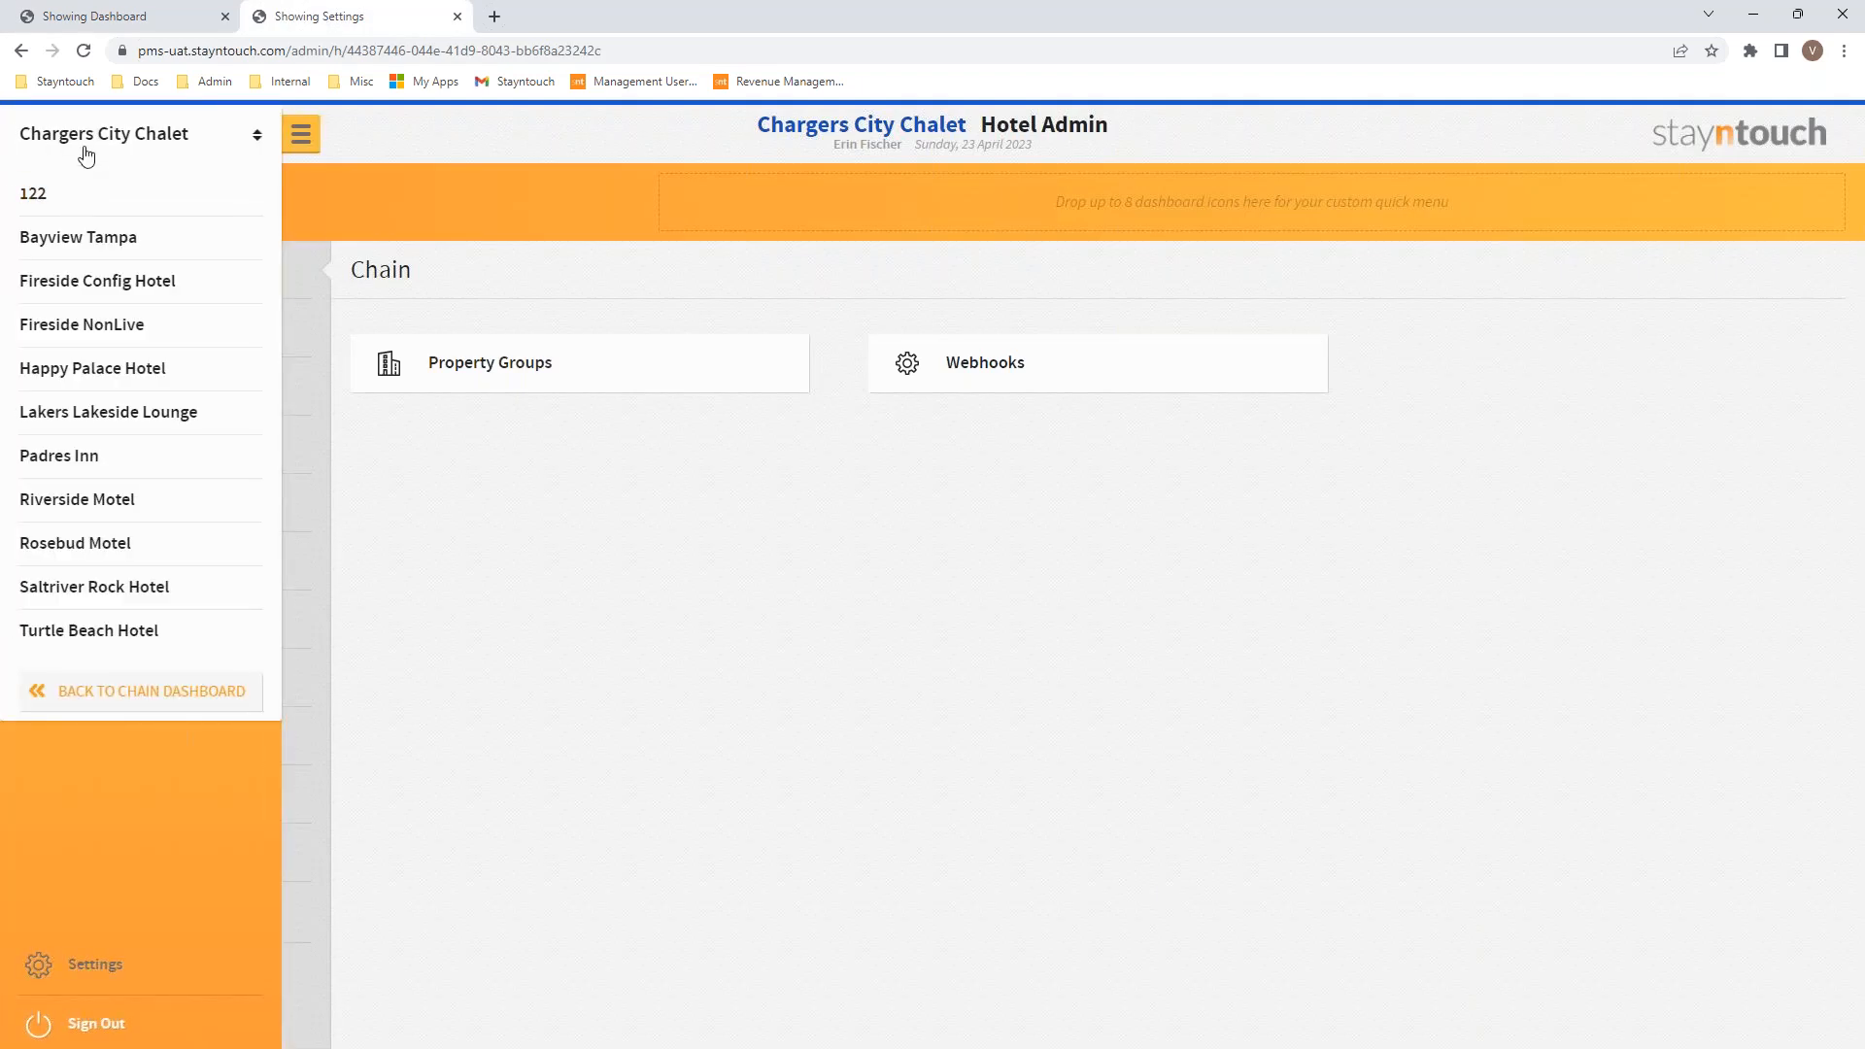
click(86, 690)
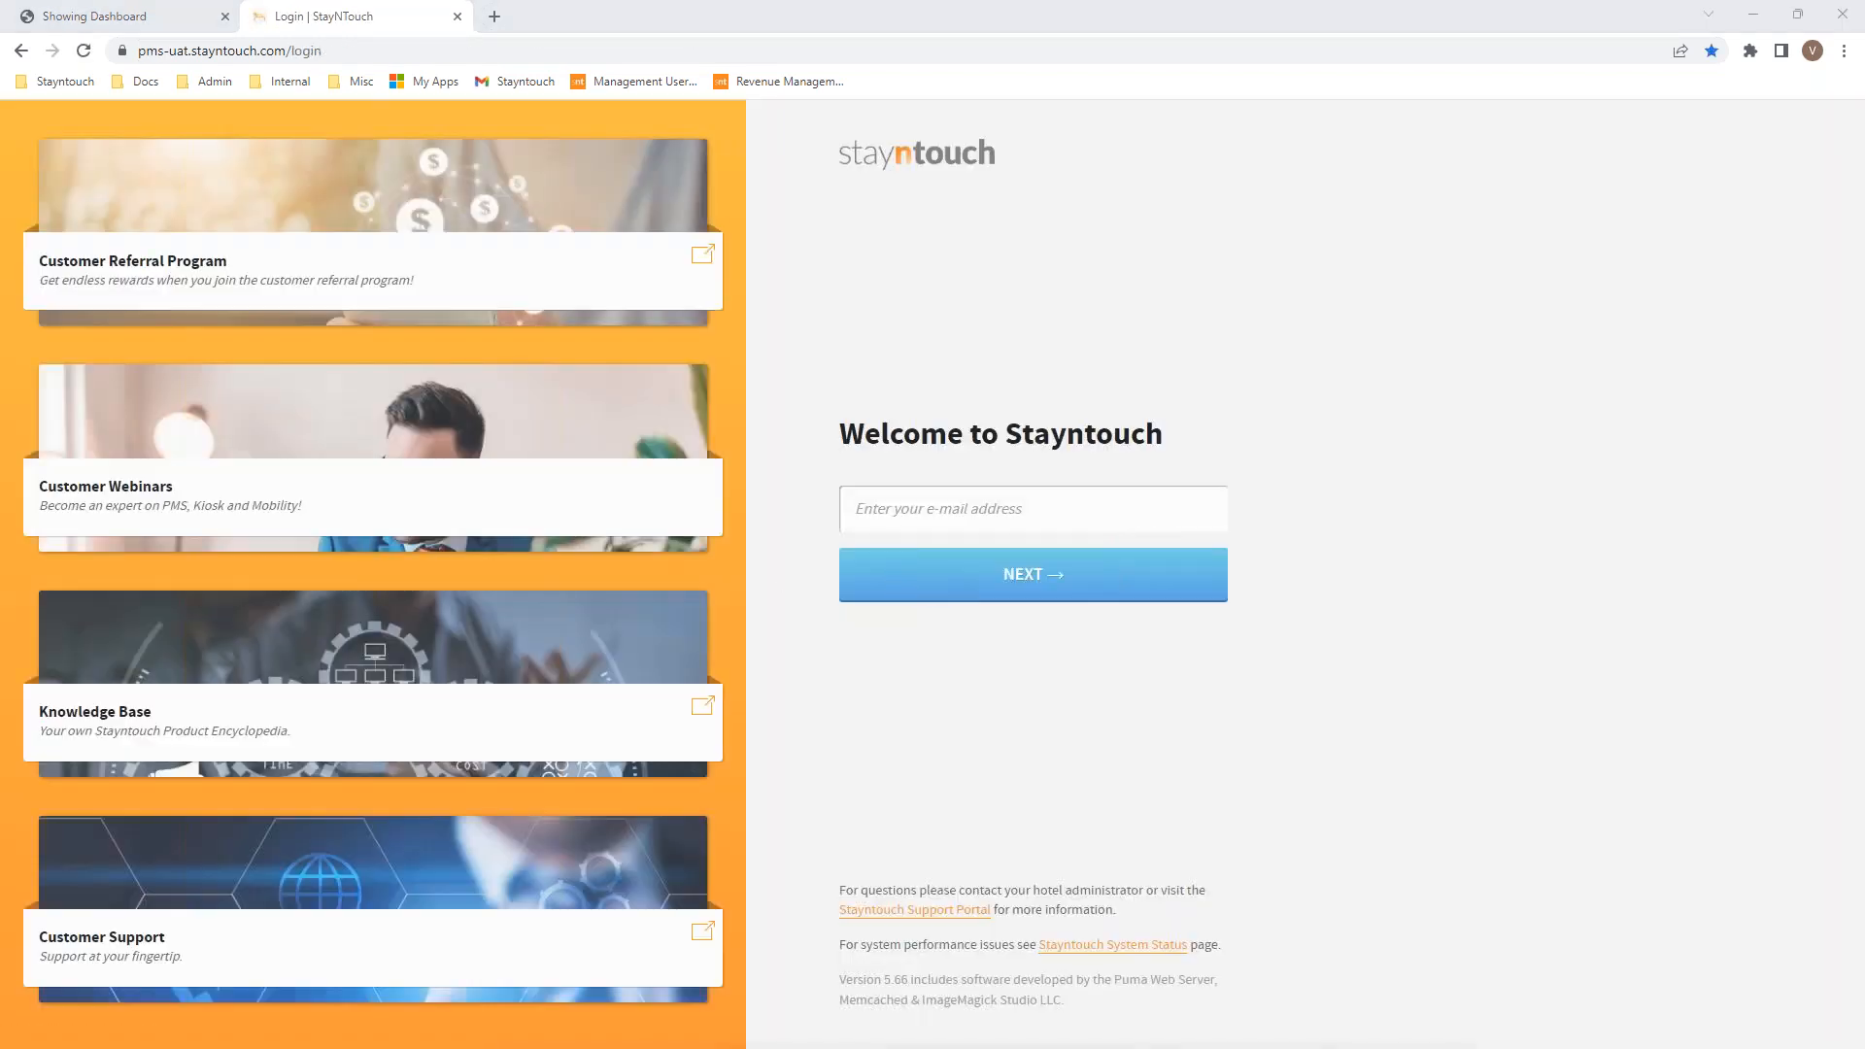
Step: Sign in with the account e-mail and password to reach the chain occupancy cards
click(858, 509)
key(ctrl+v)
click(926, 588)
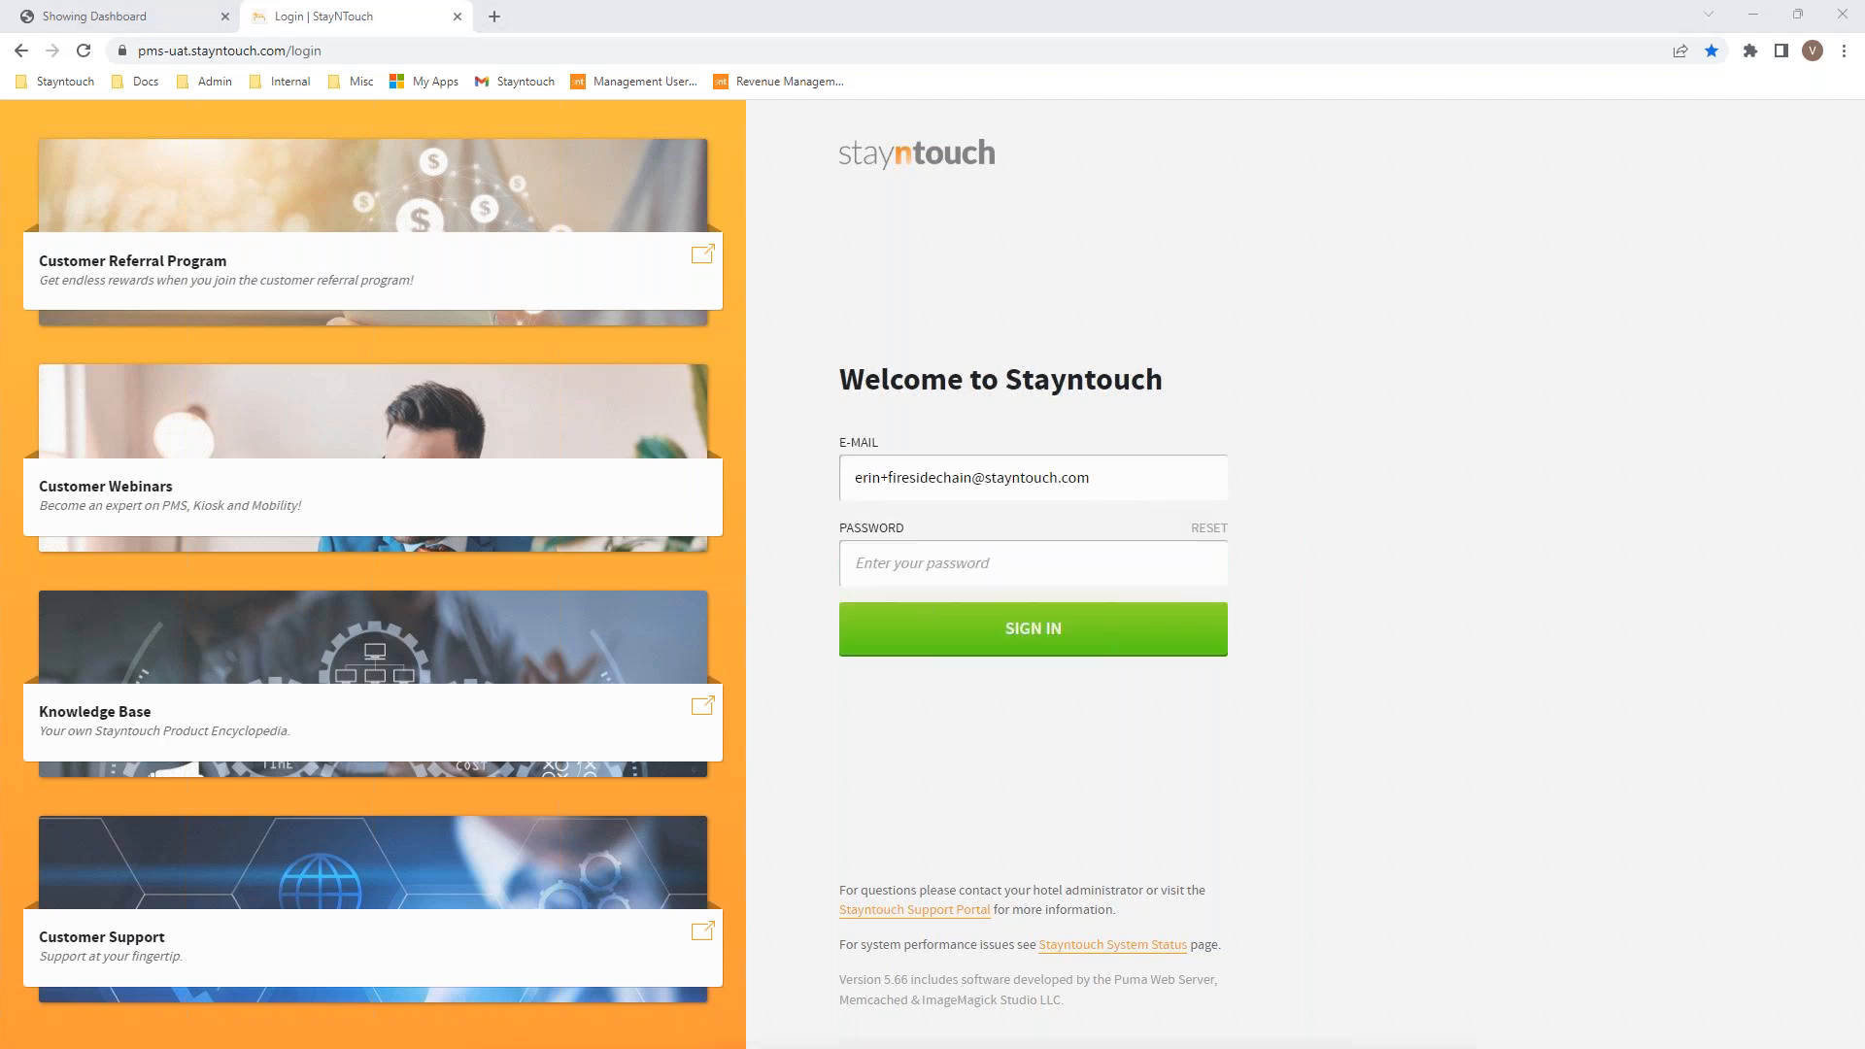
click(894, 554)
key(ctrl+v)
key(Return)
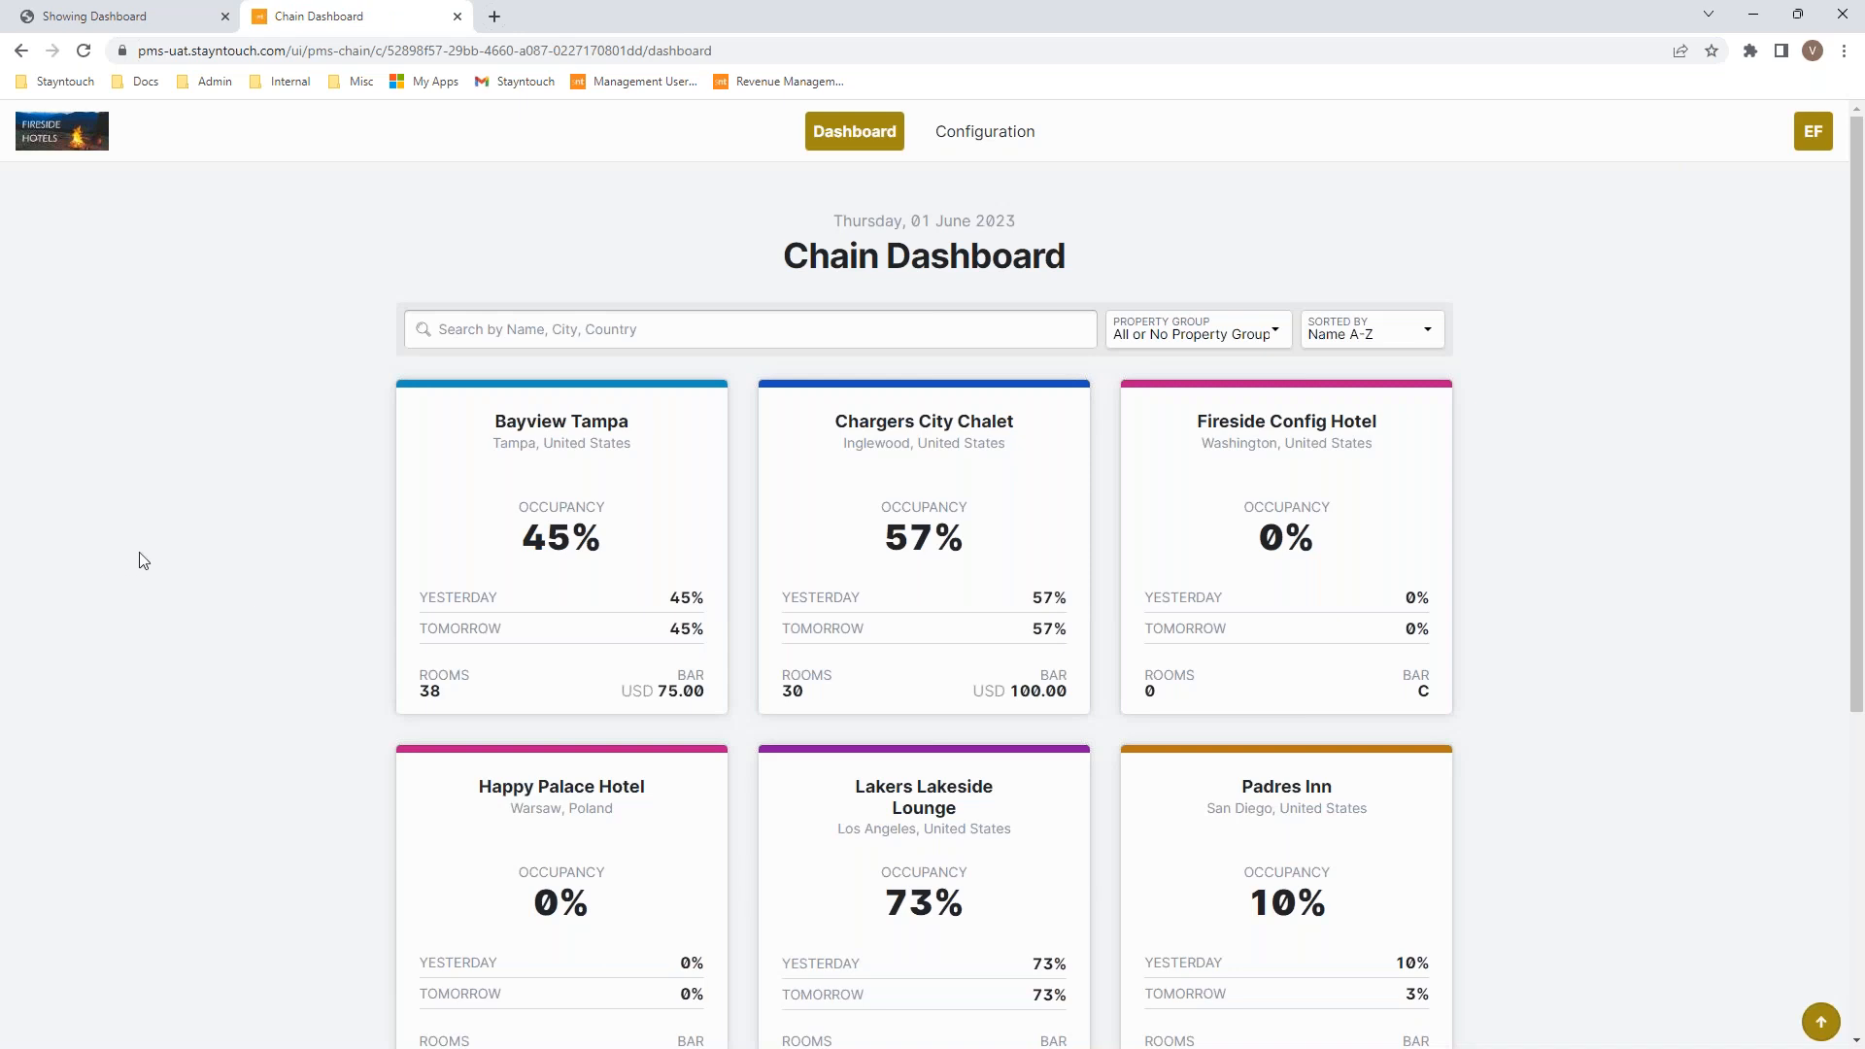
Step: Open the Chargers City Chalet property's Manager Dashboard, showing 70% occupancy
click(959, 531)
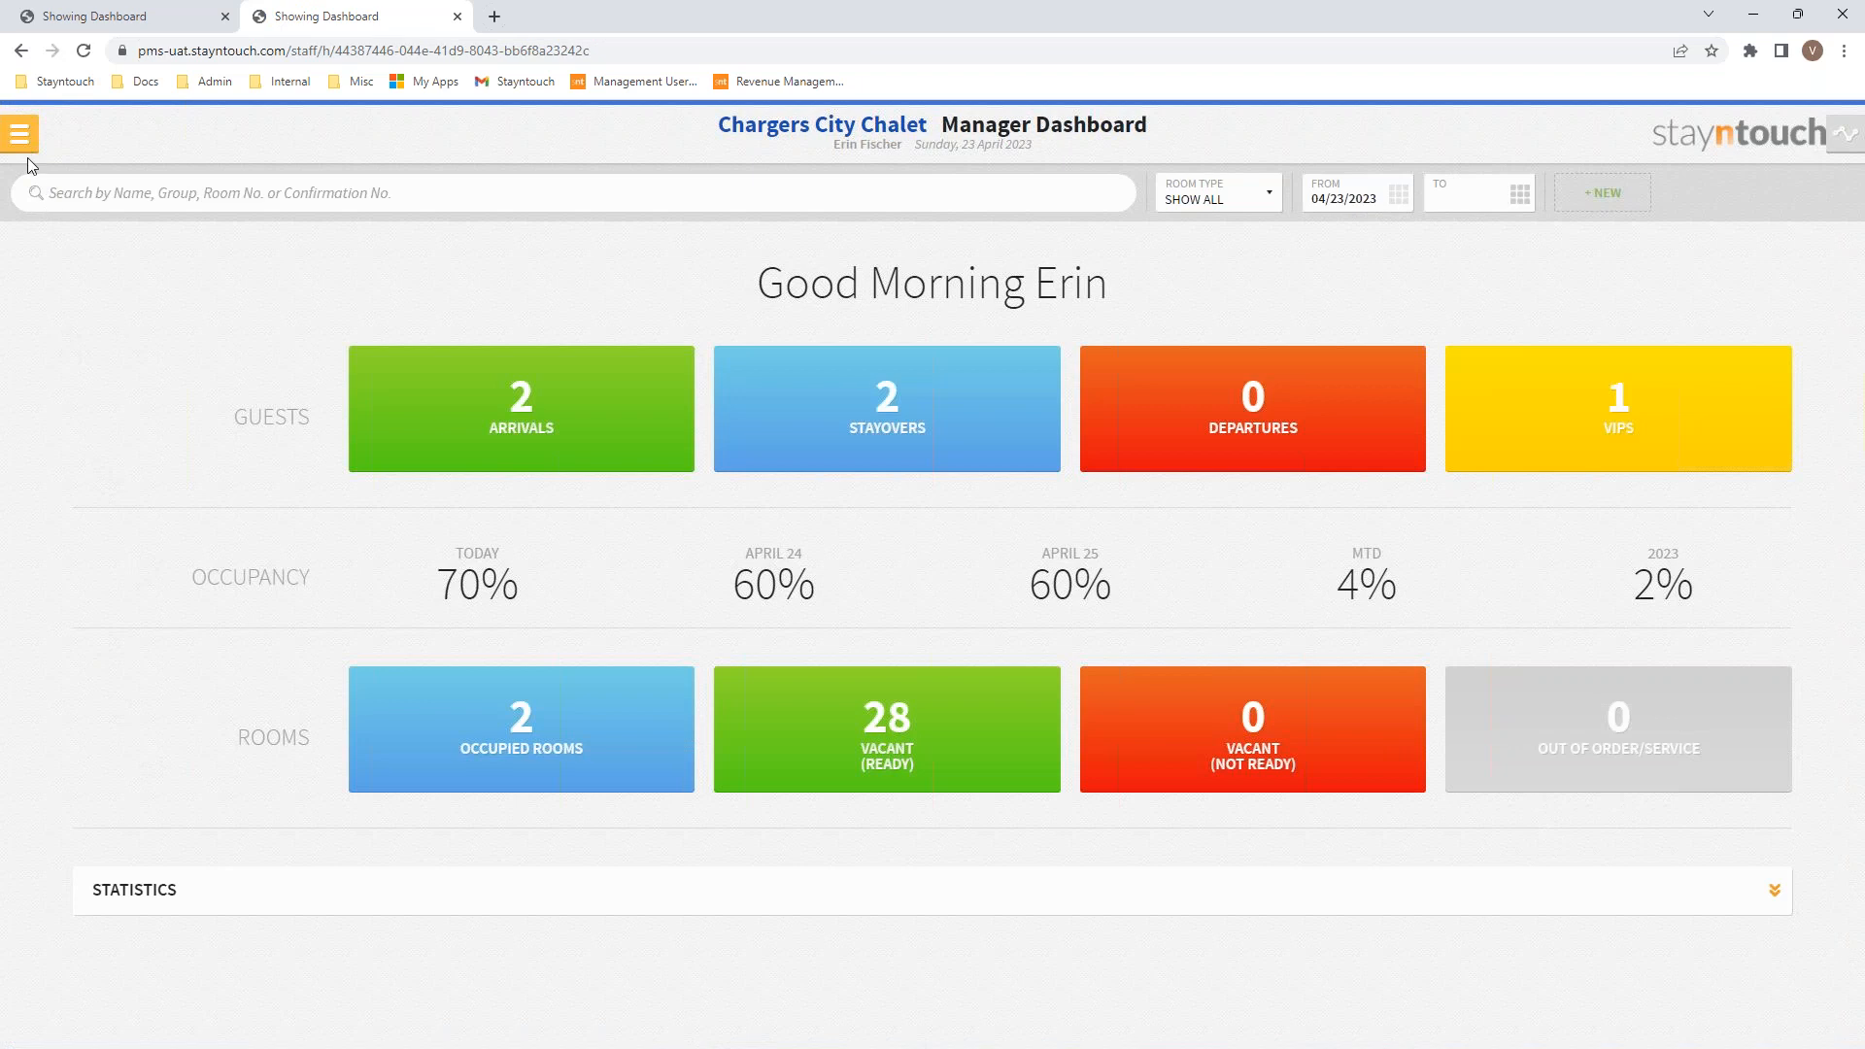
click(21, 136)
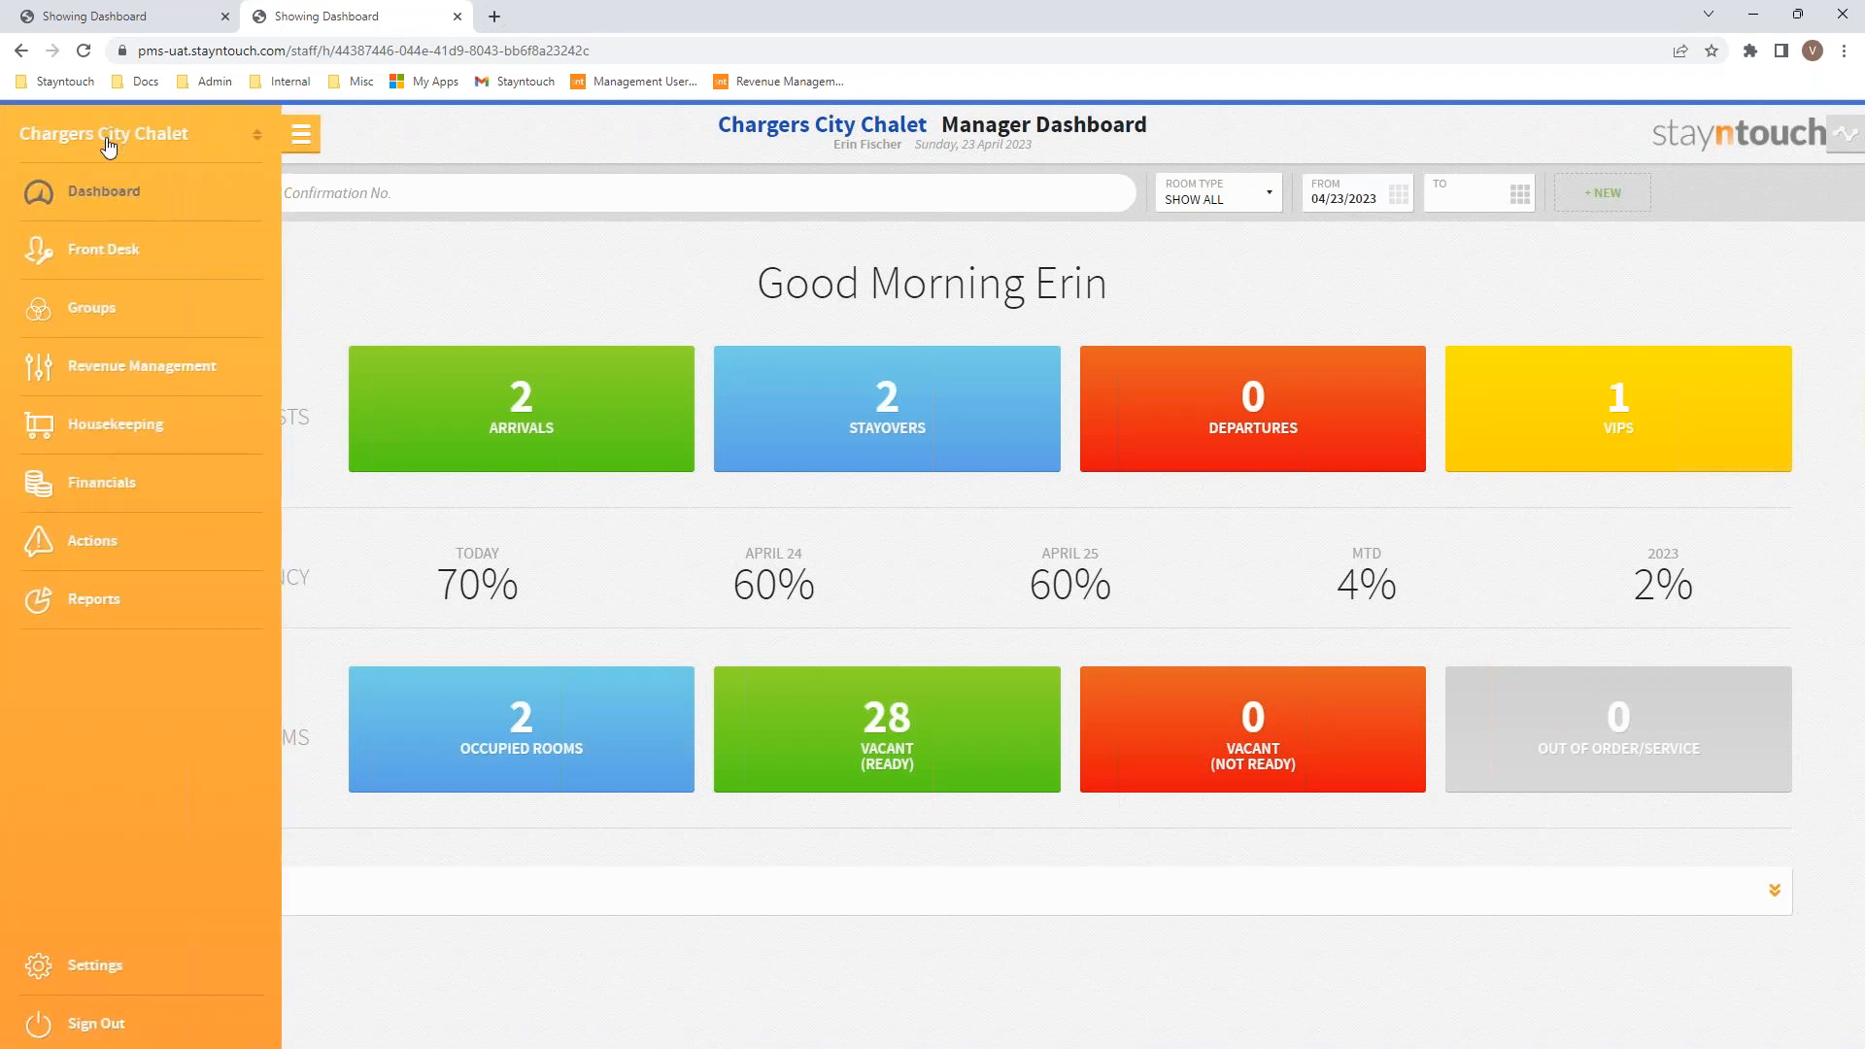
click(108, 146)
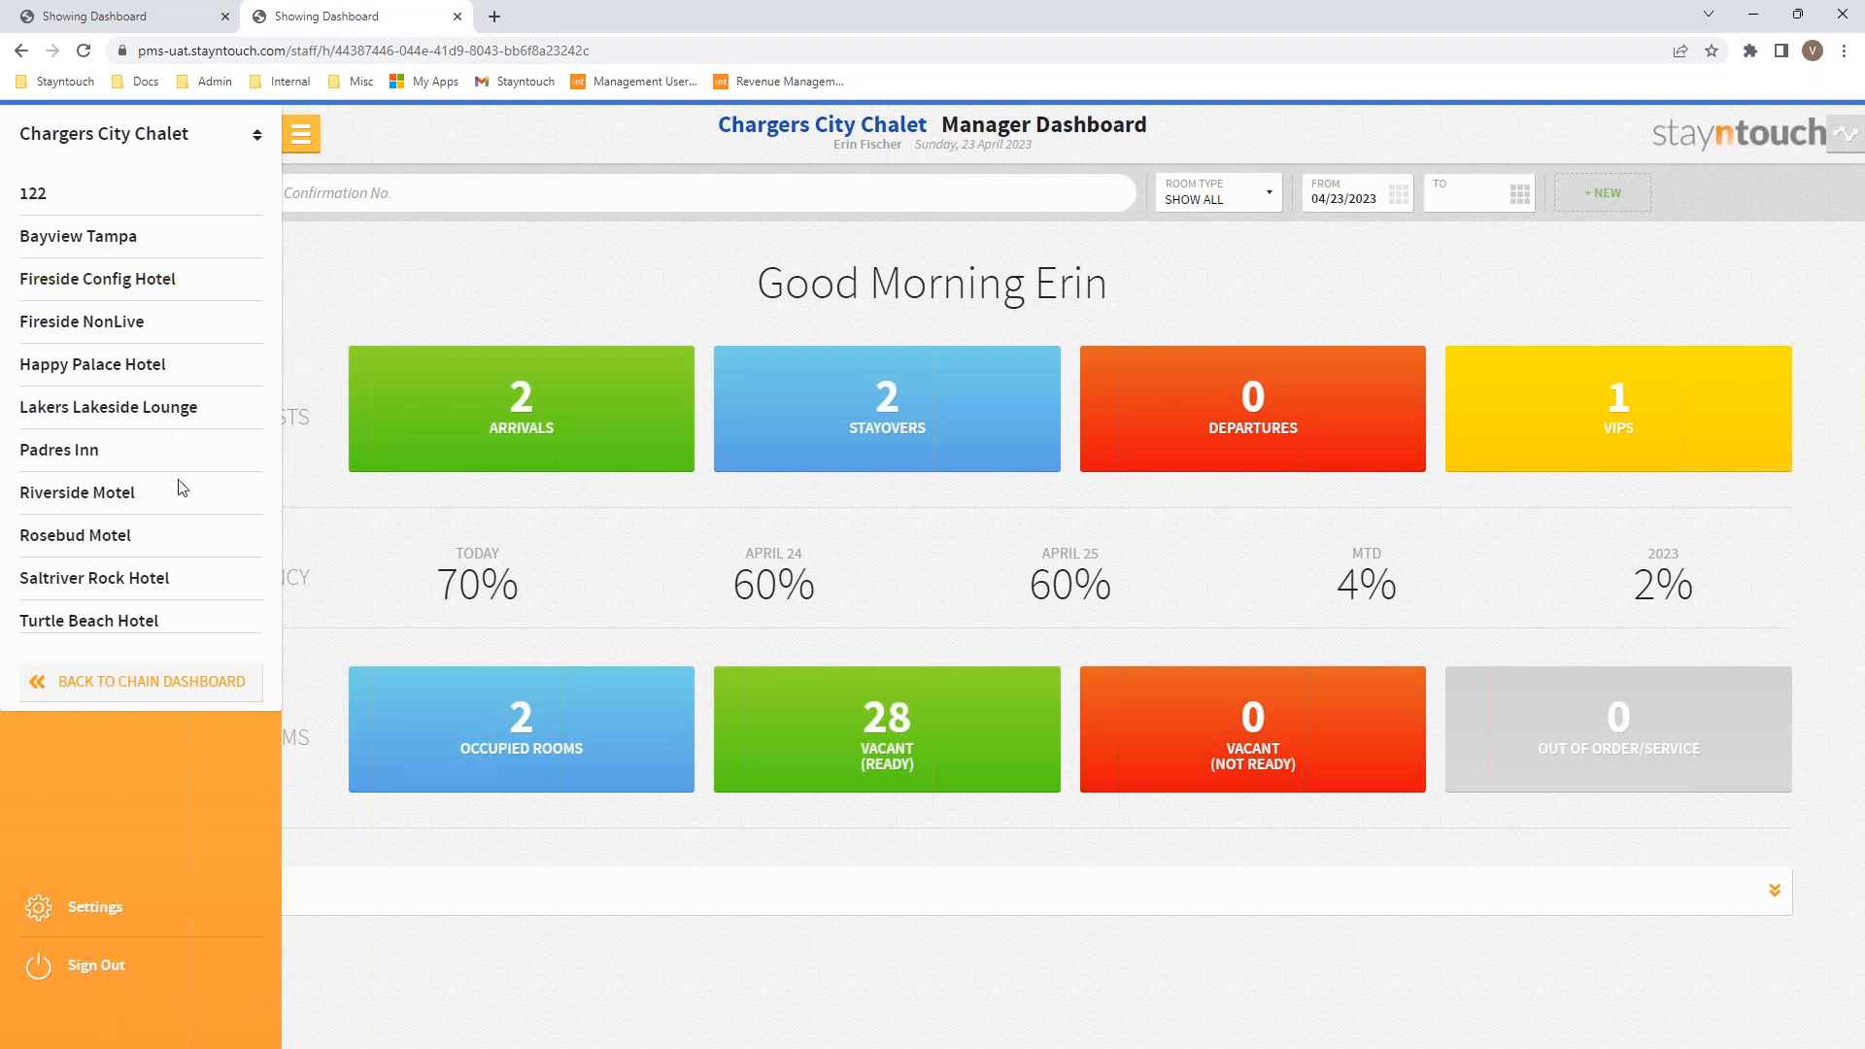
click(368, 1010)
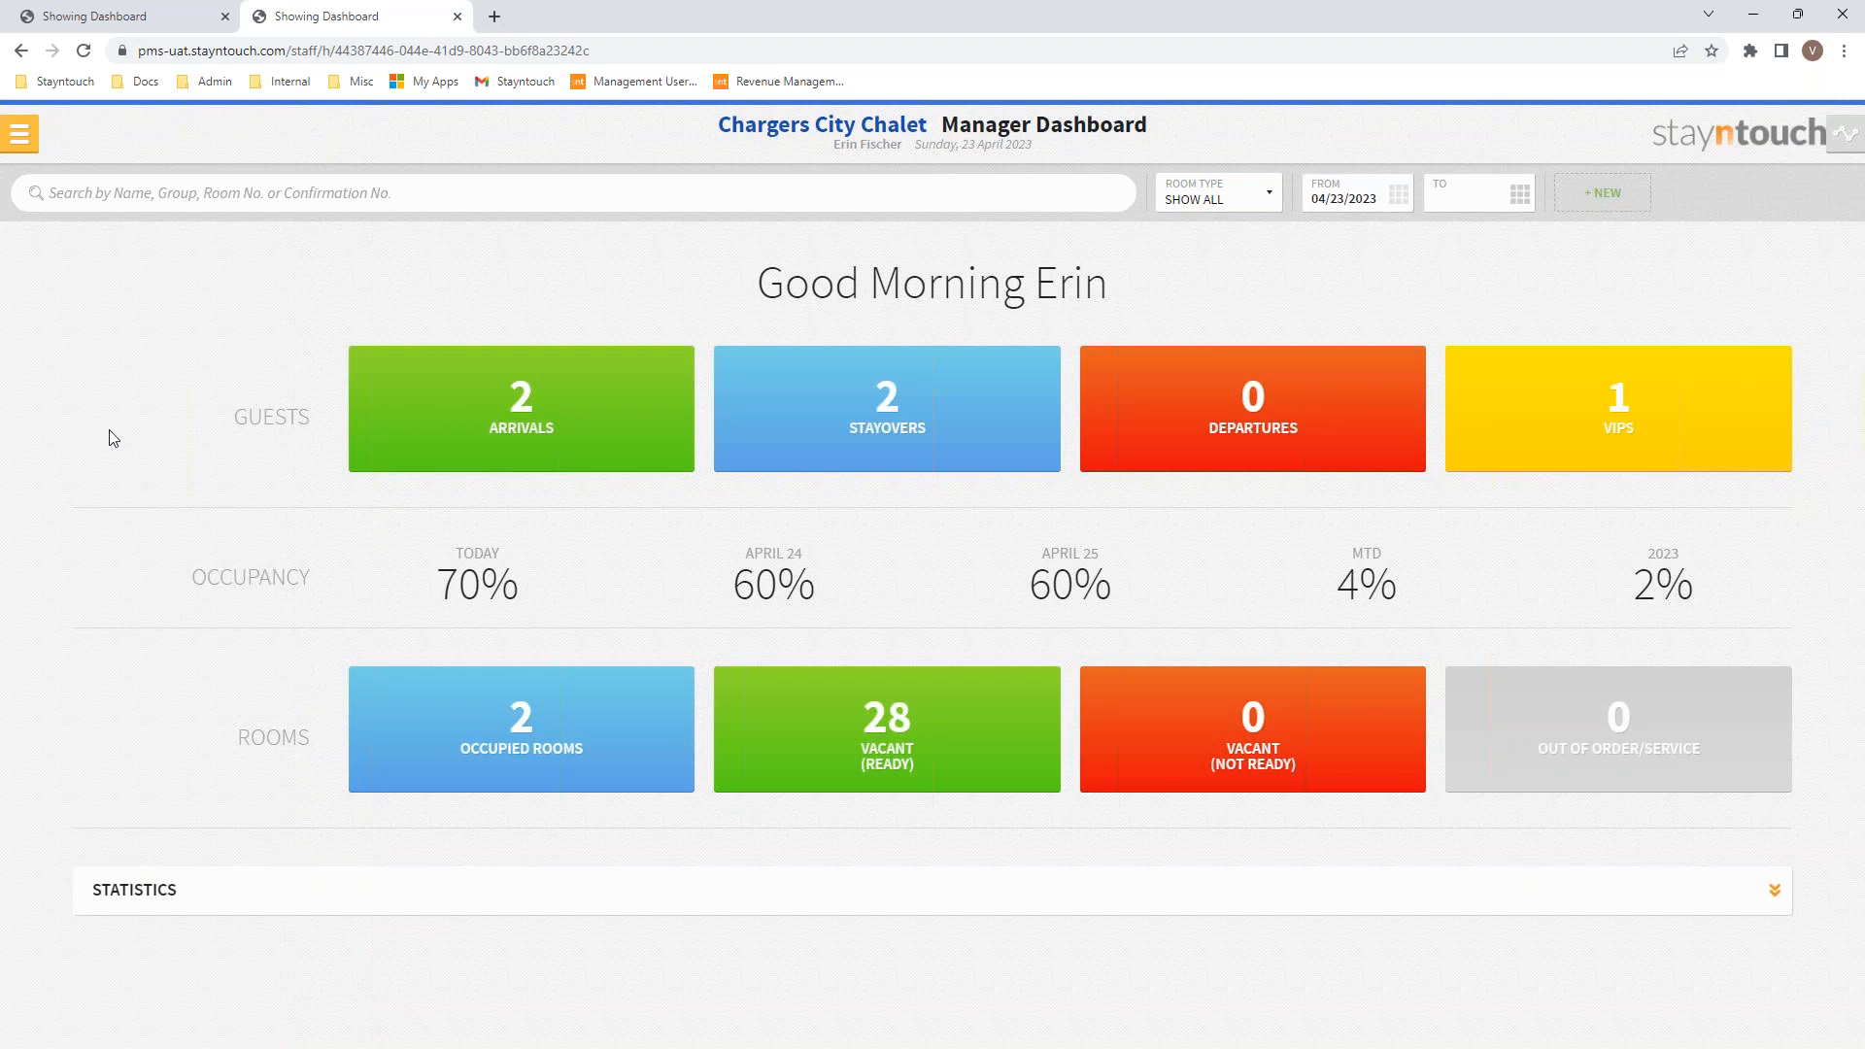
Step: Load the Chargers City Chalet admin settings via Settings > Settings
click(22, 145)
click(39, 965)
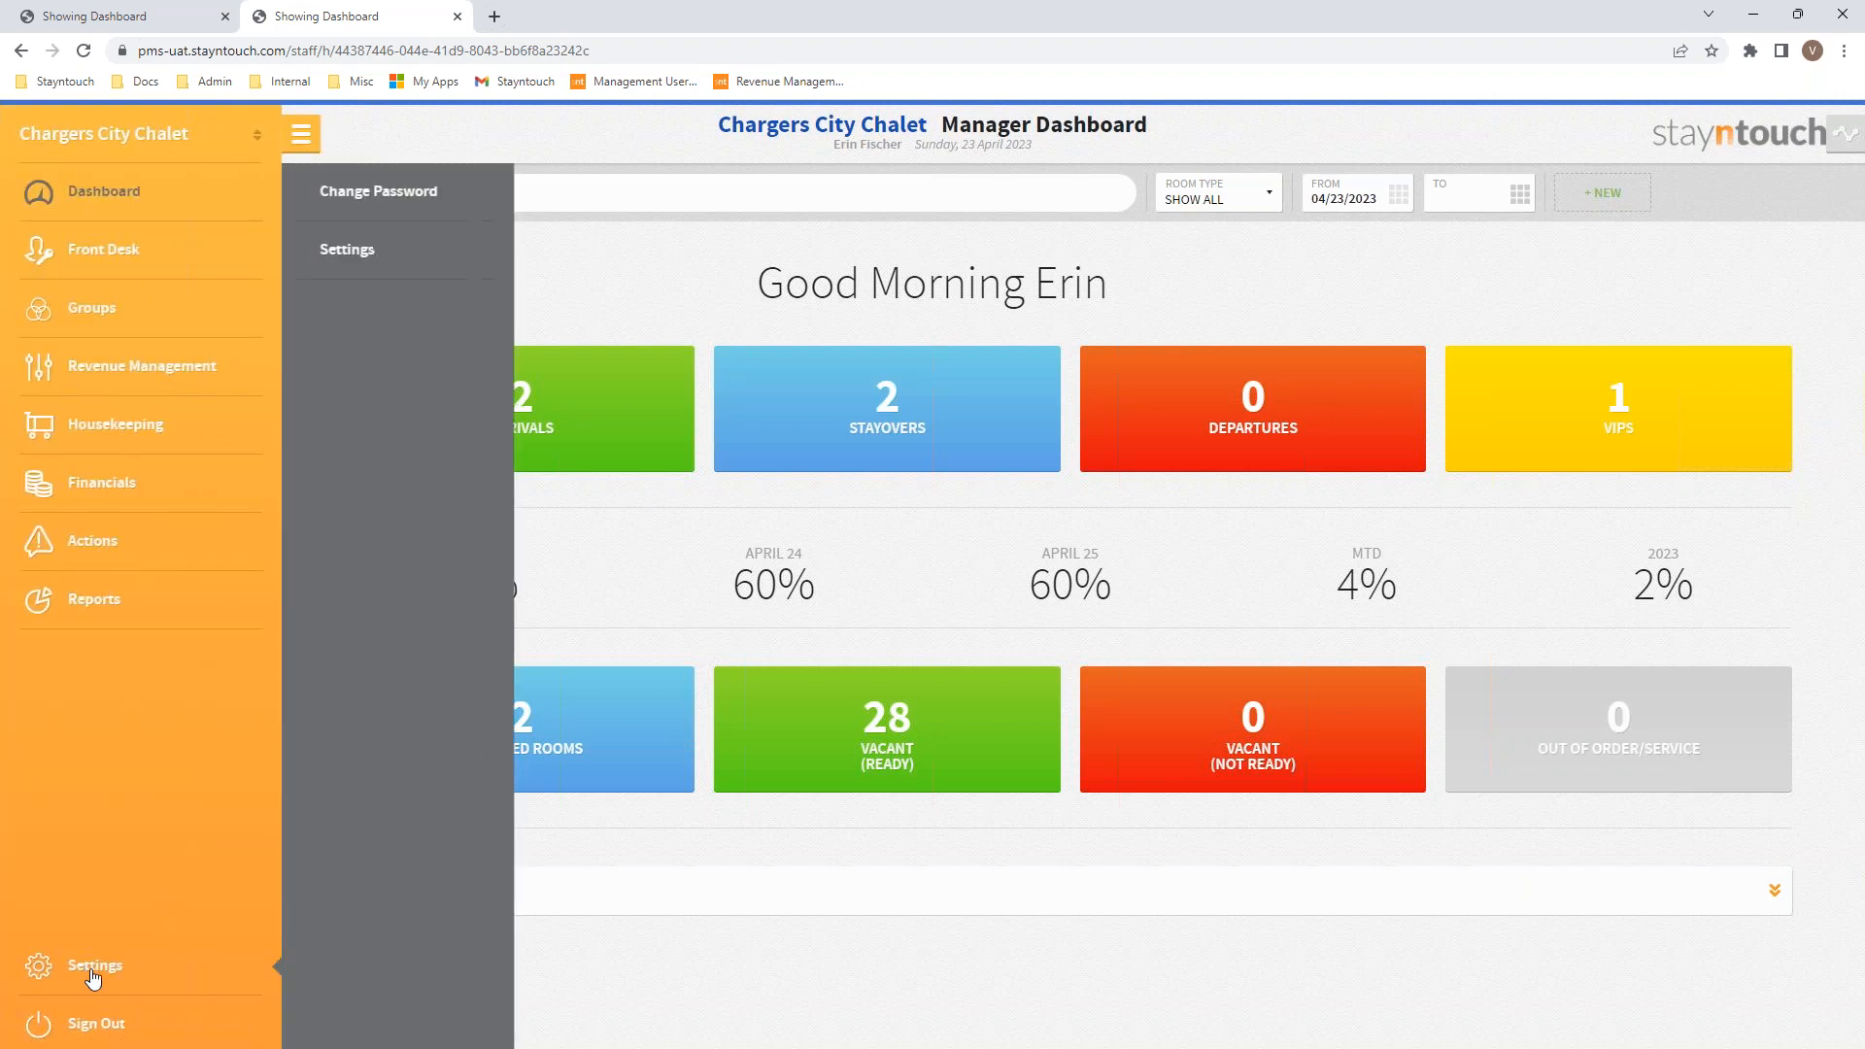
click(334, 252)
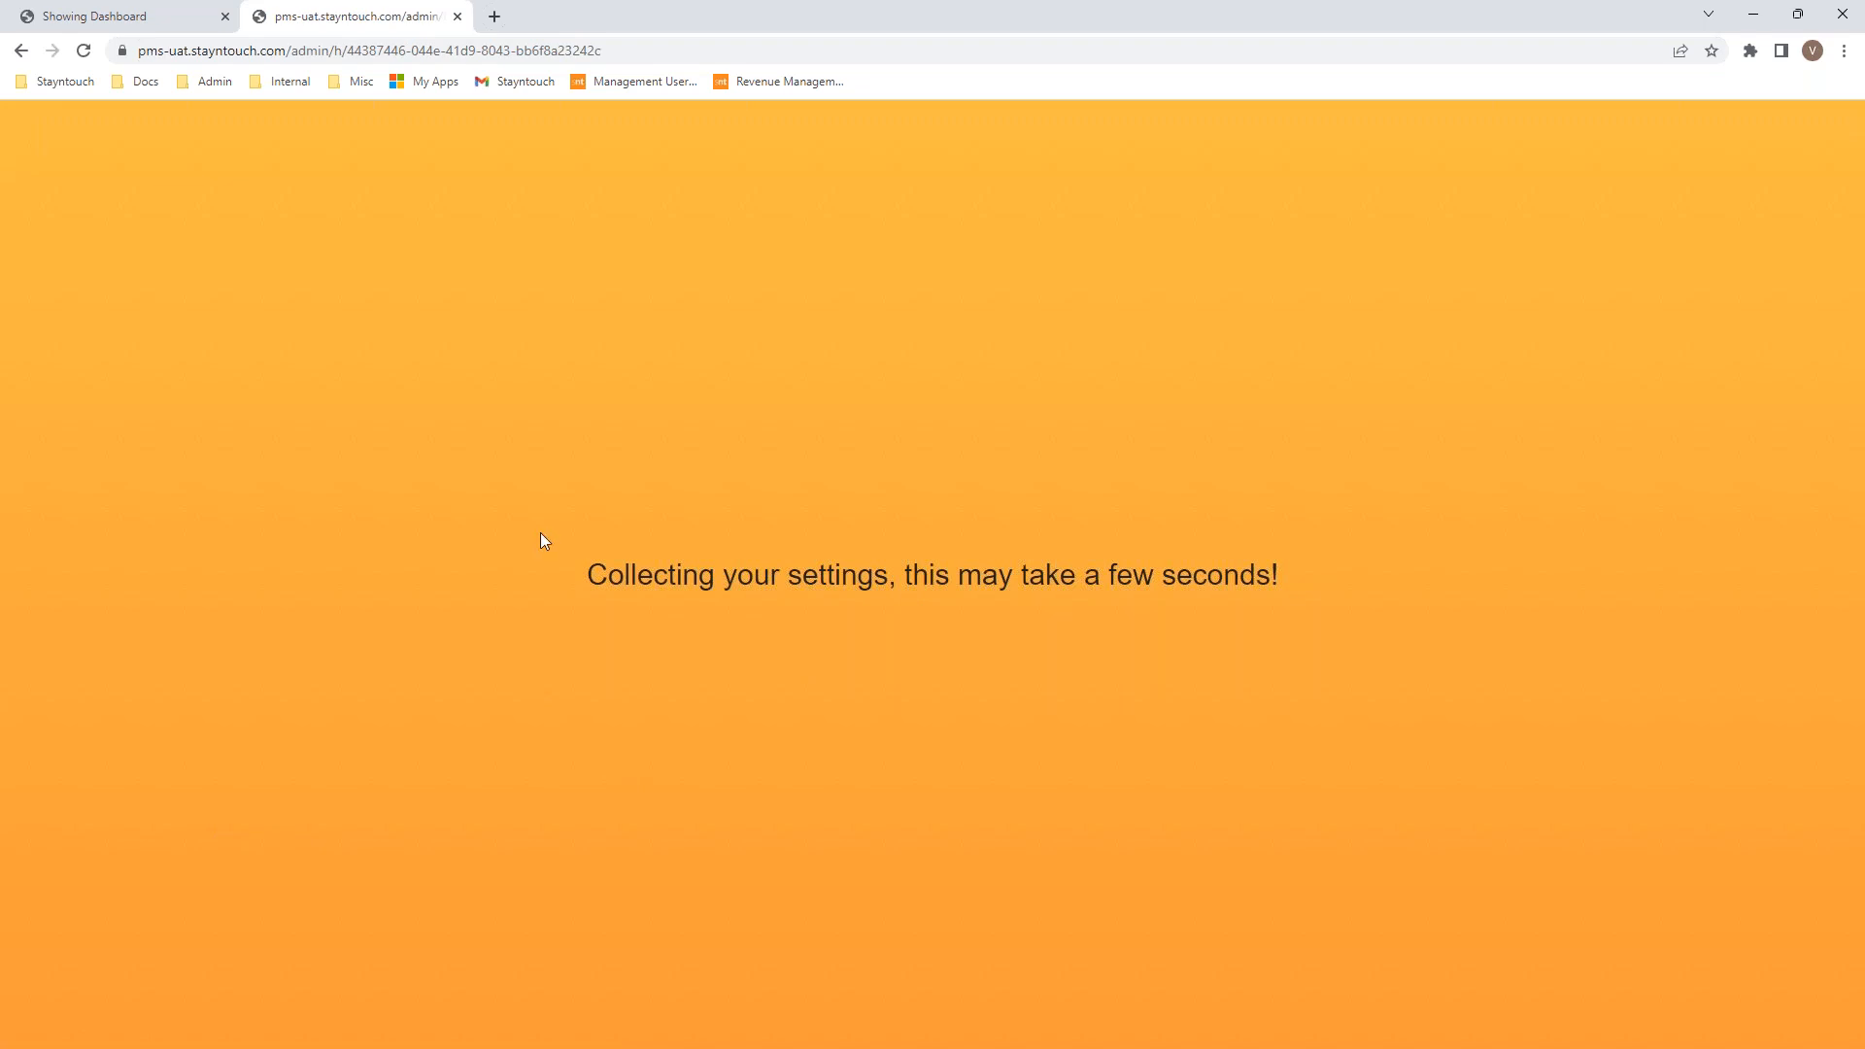
Step: Reload the Chargers City Chalet settings, then go back to the Chain Dashboard from the hotel list
click(83, 50)
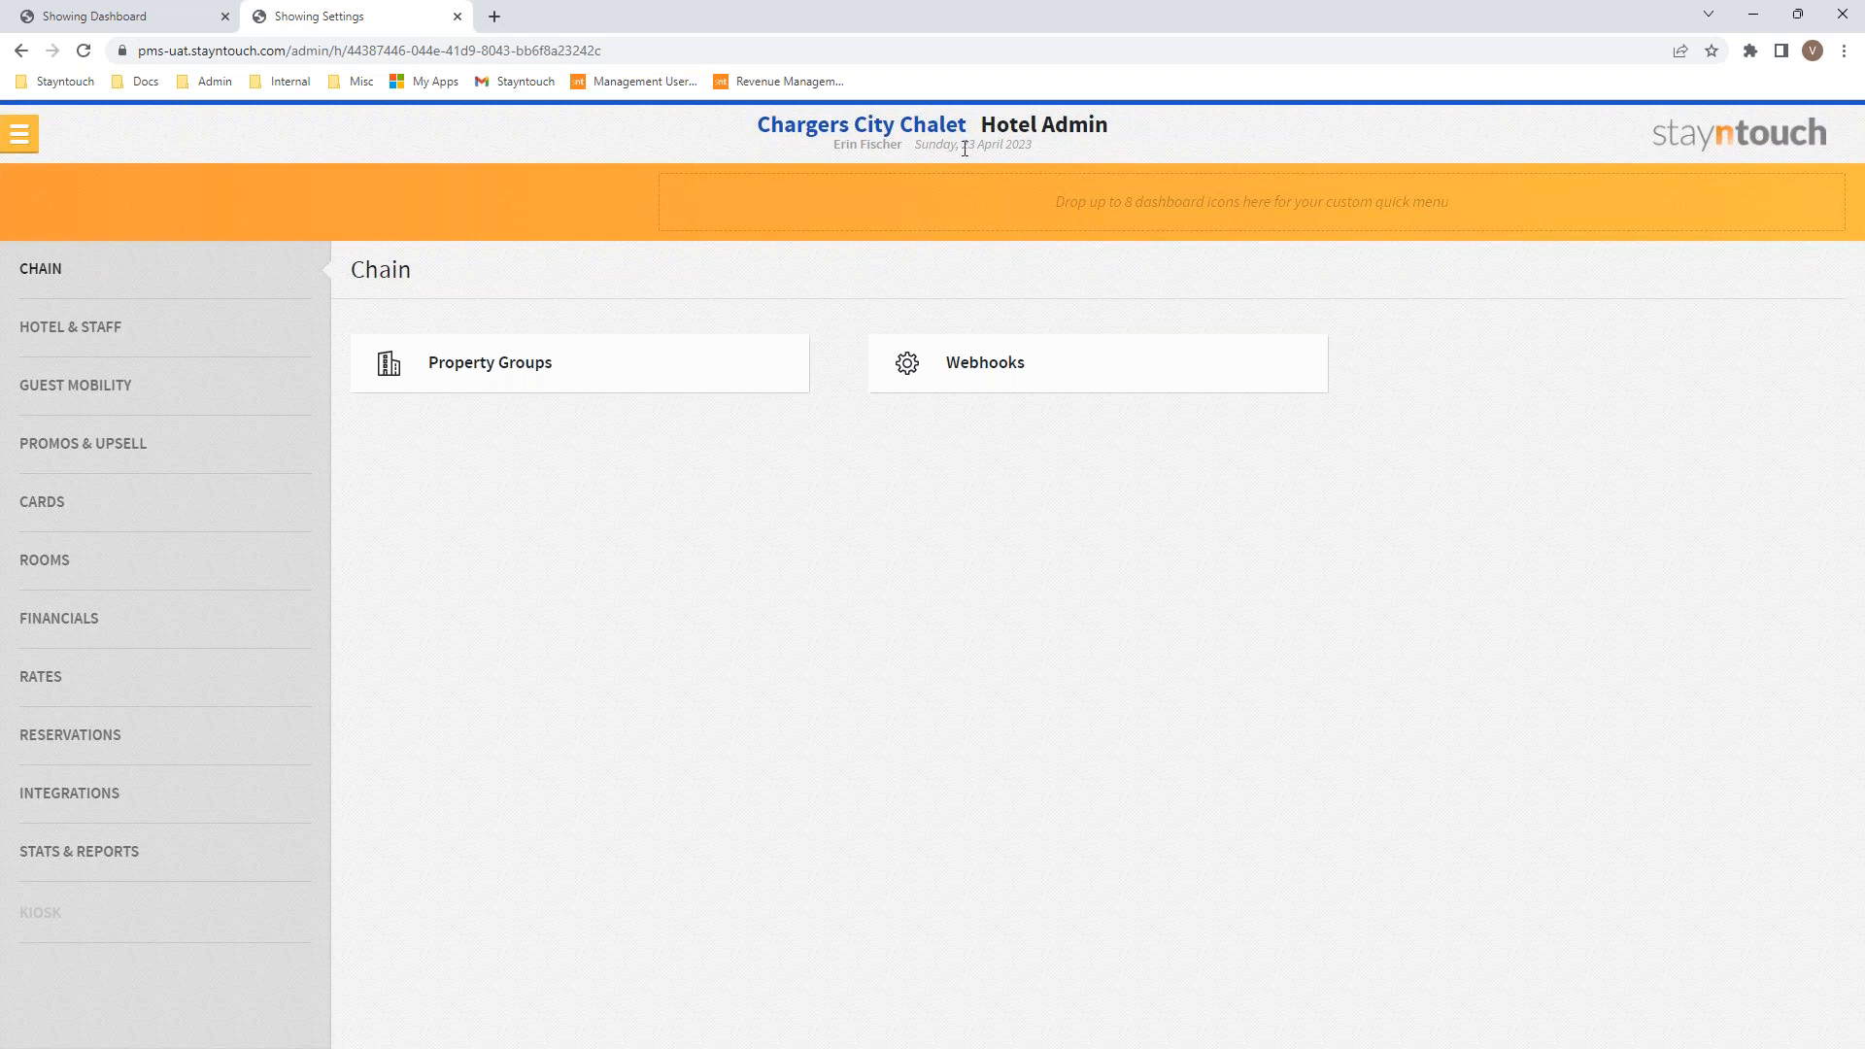
click(20, 134)
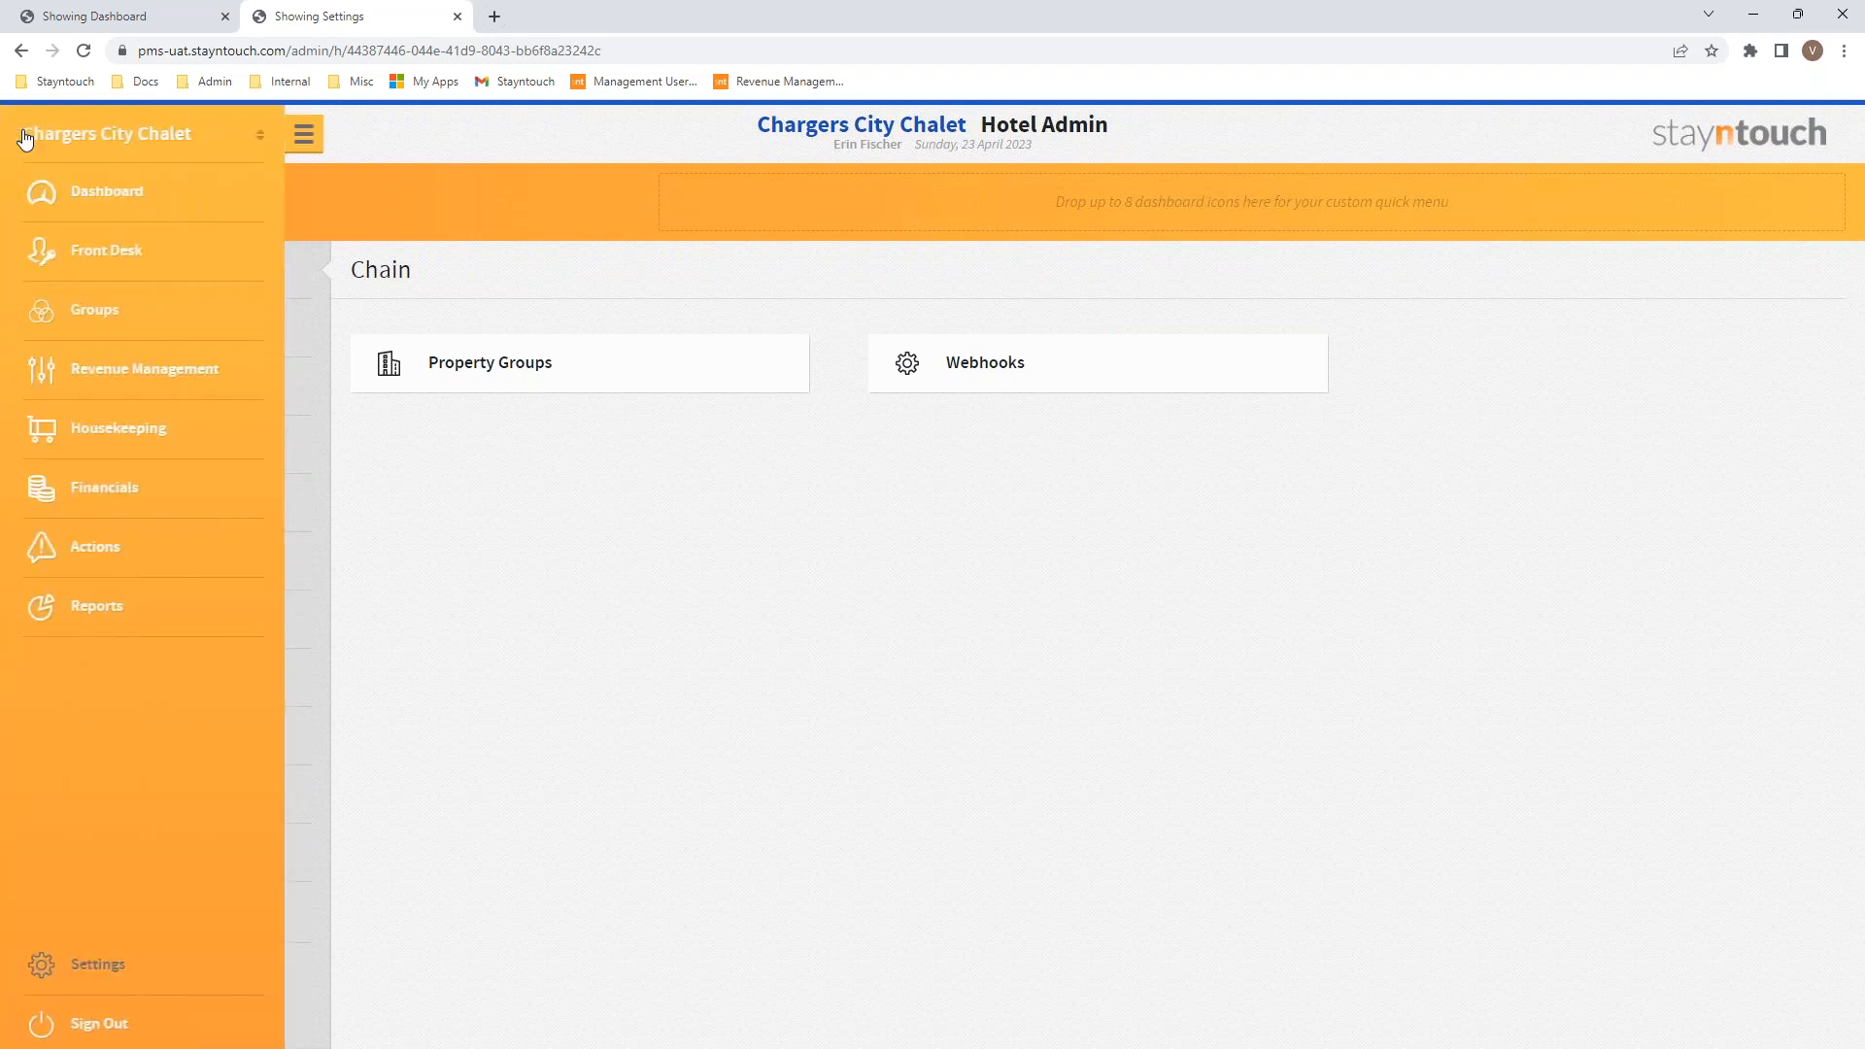
click(87, 146)
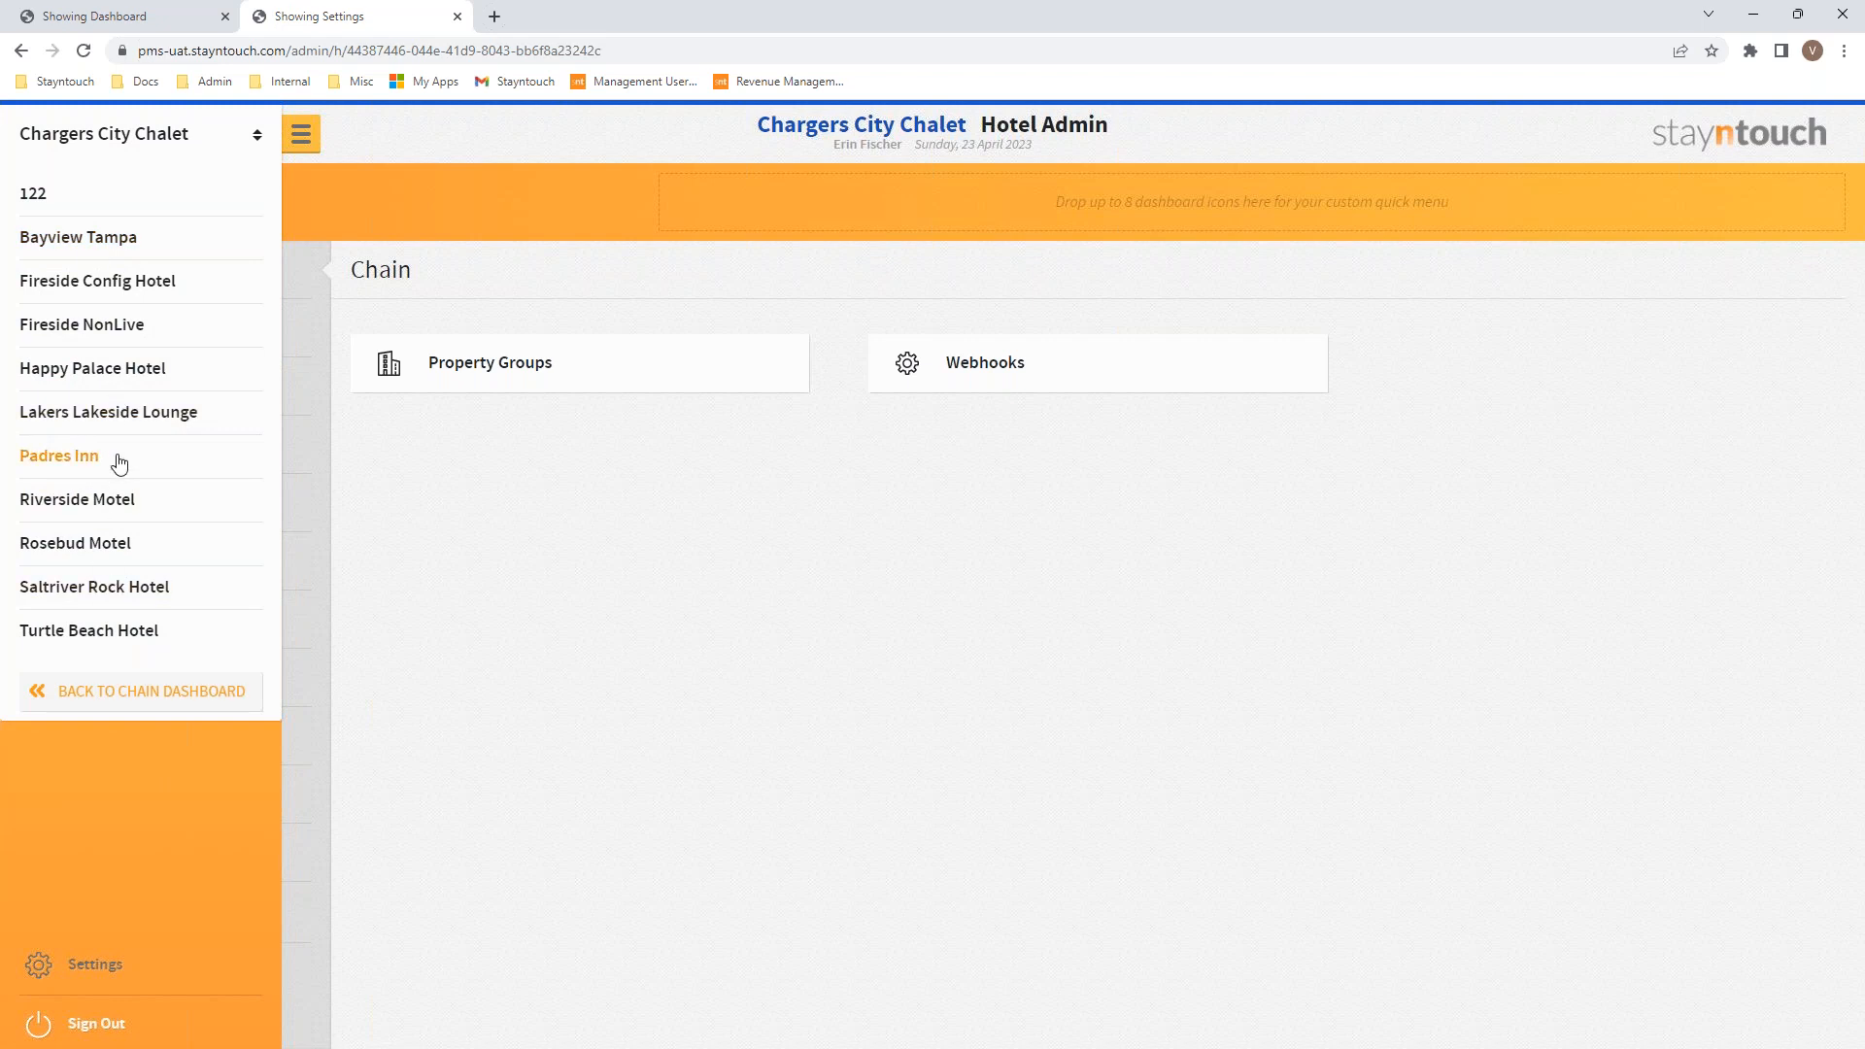
click(185, 701)
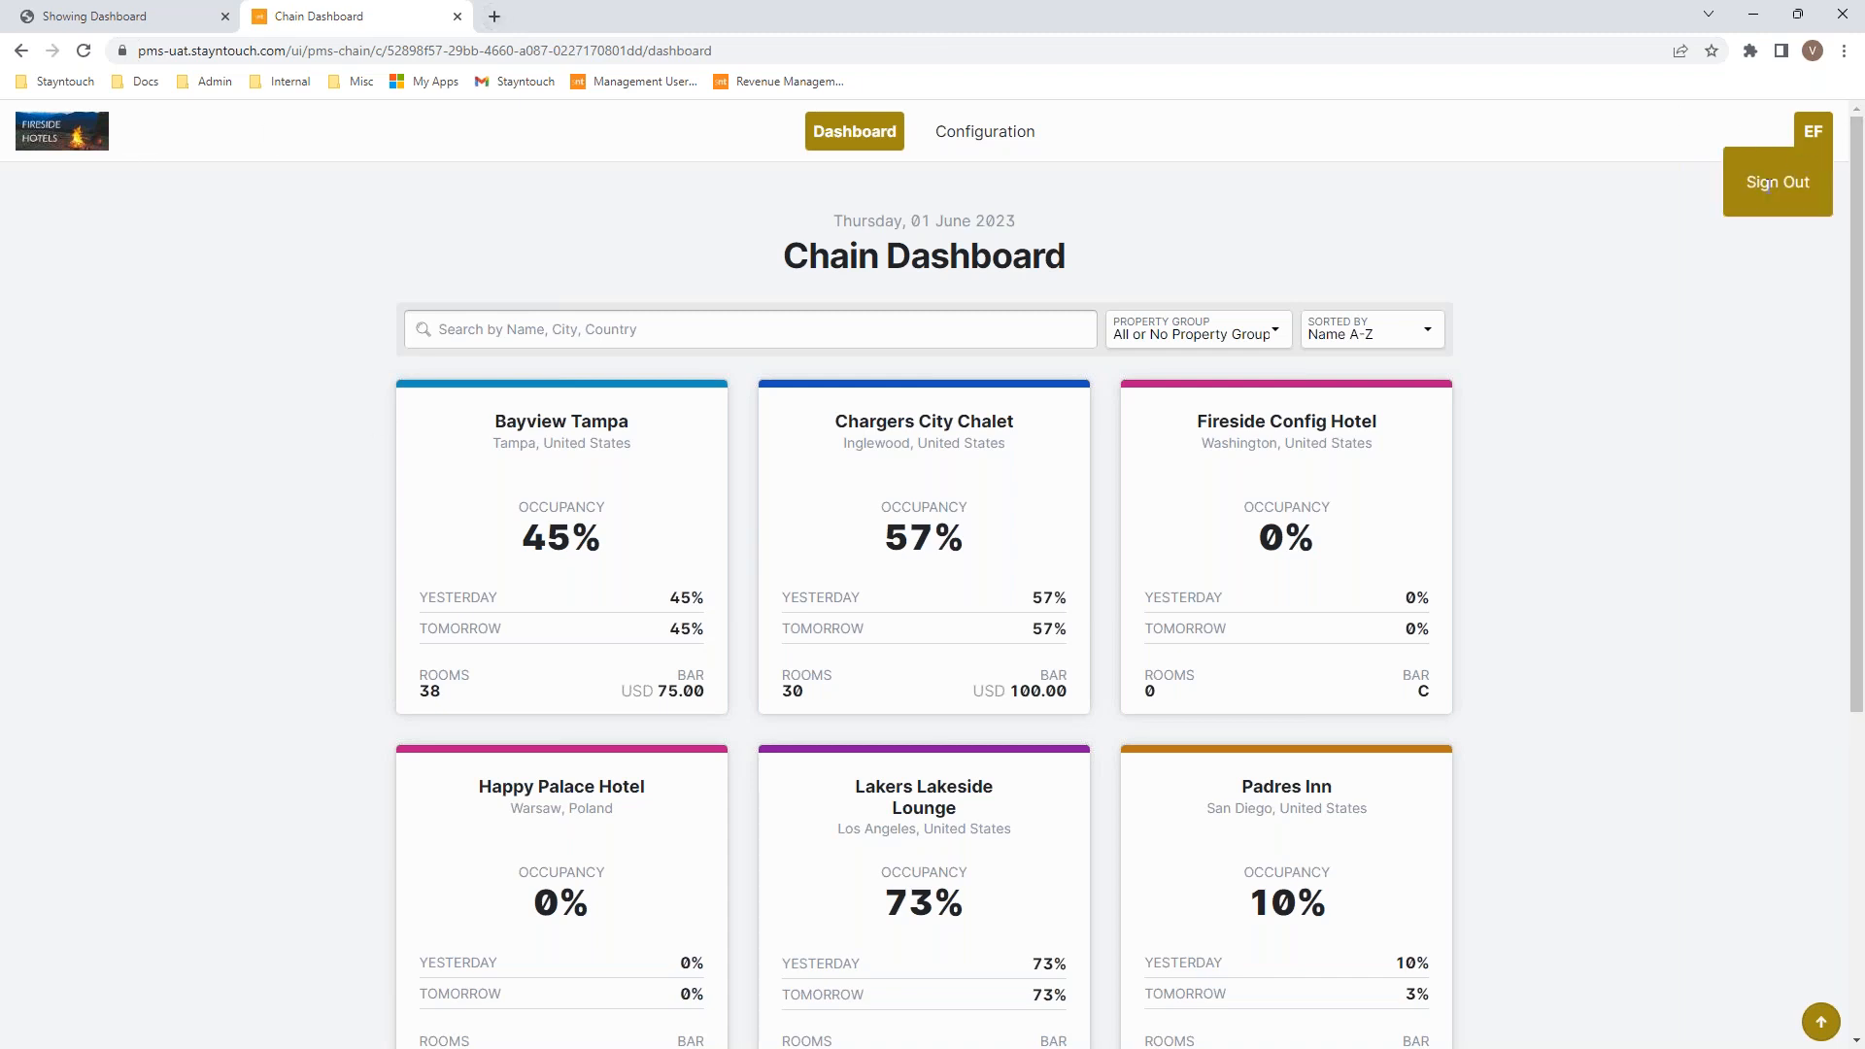
Step: Sign out, then log back in with the account e-mail and password
click(1798, 175)
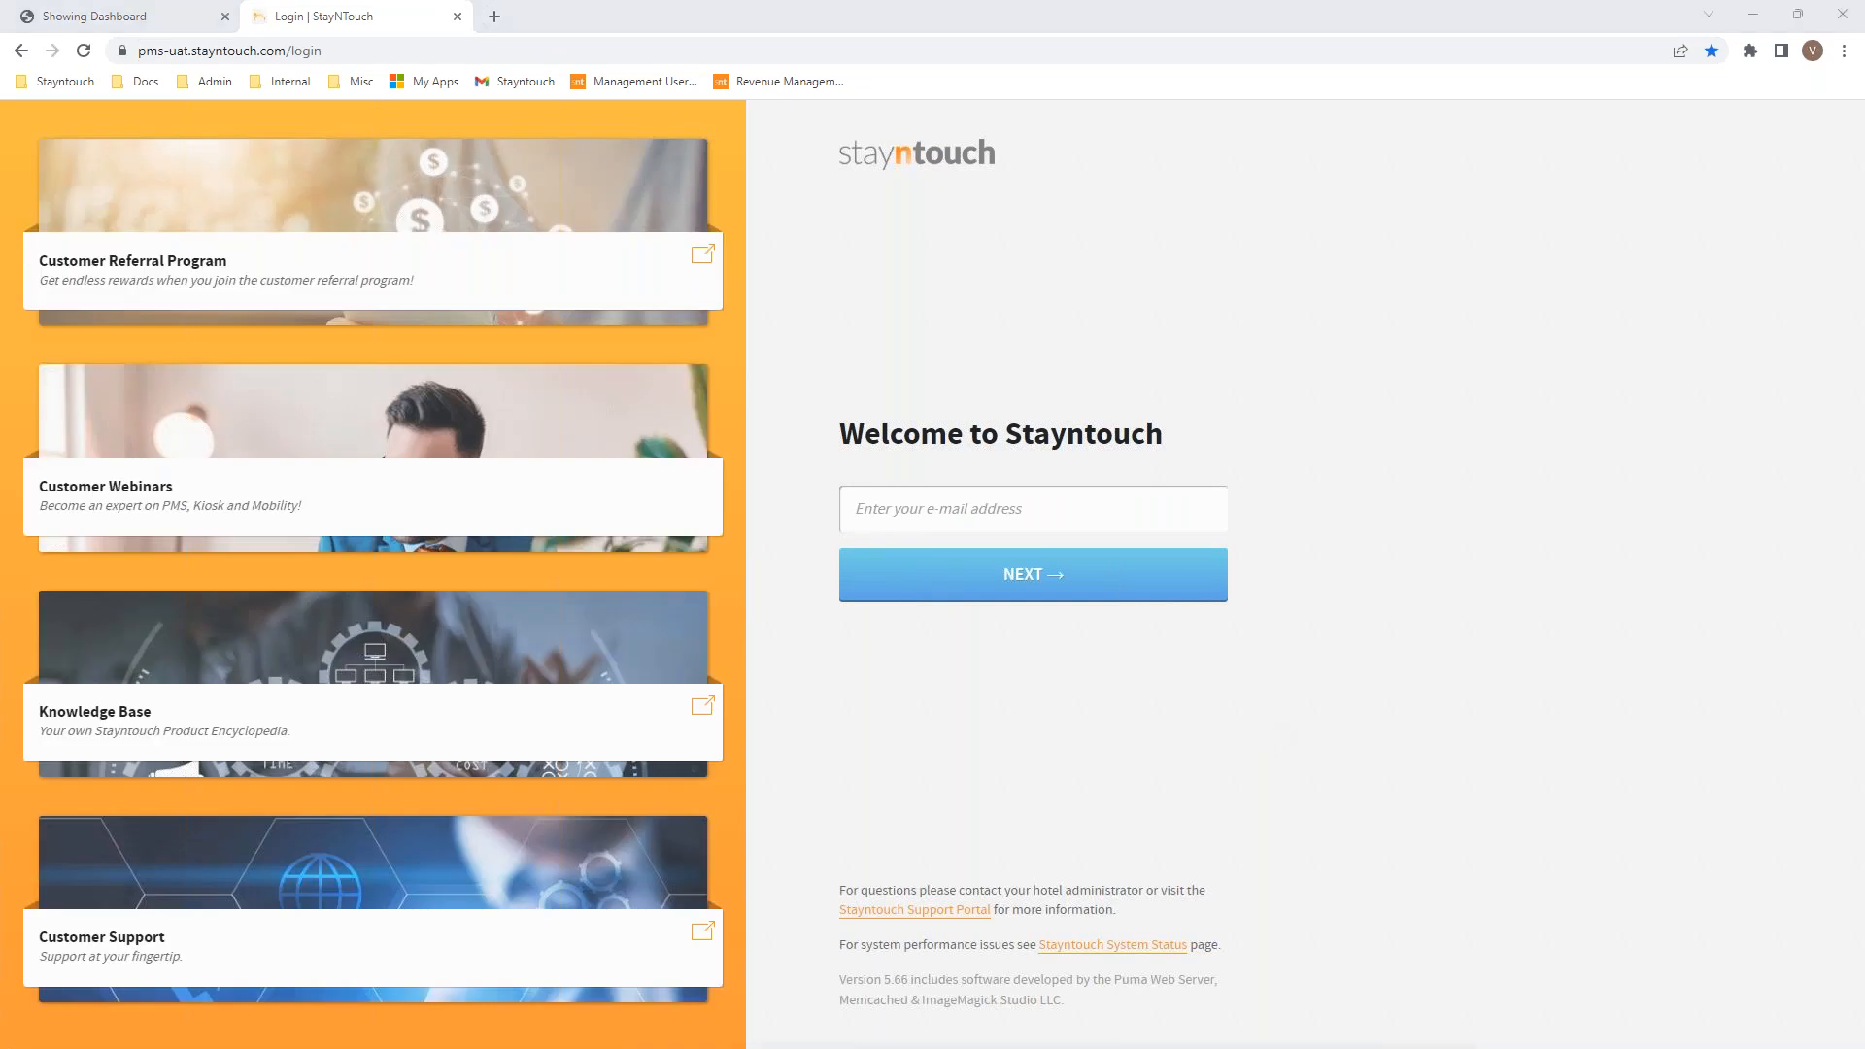
click(870, 505)
click(933, 574)
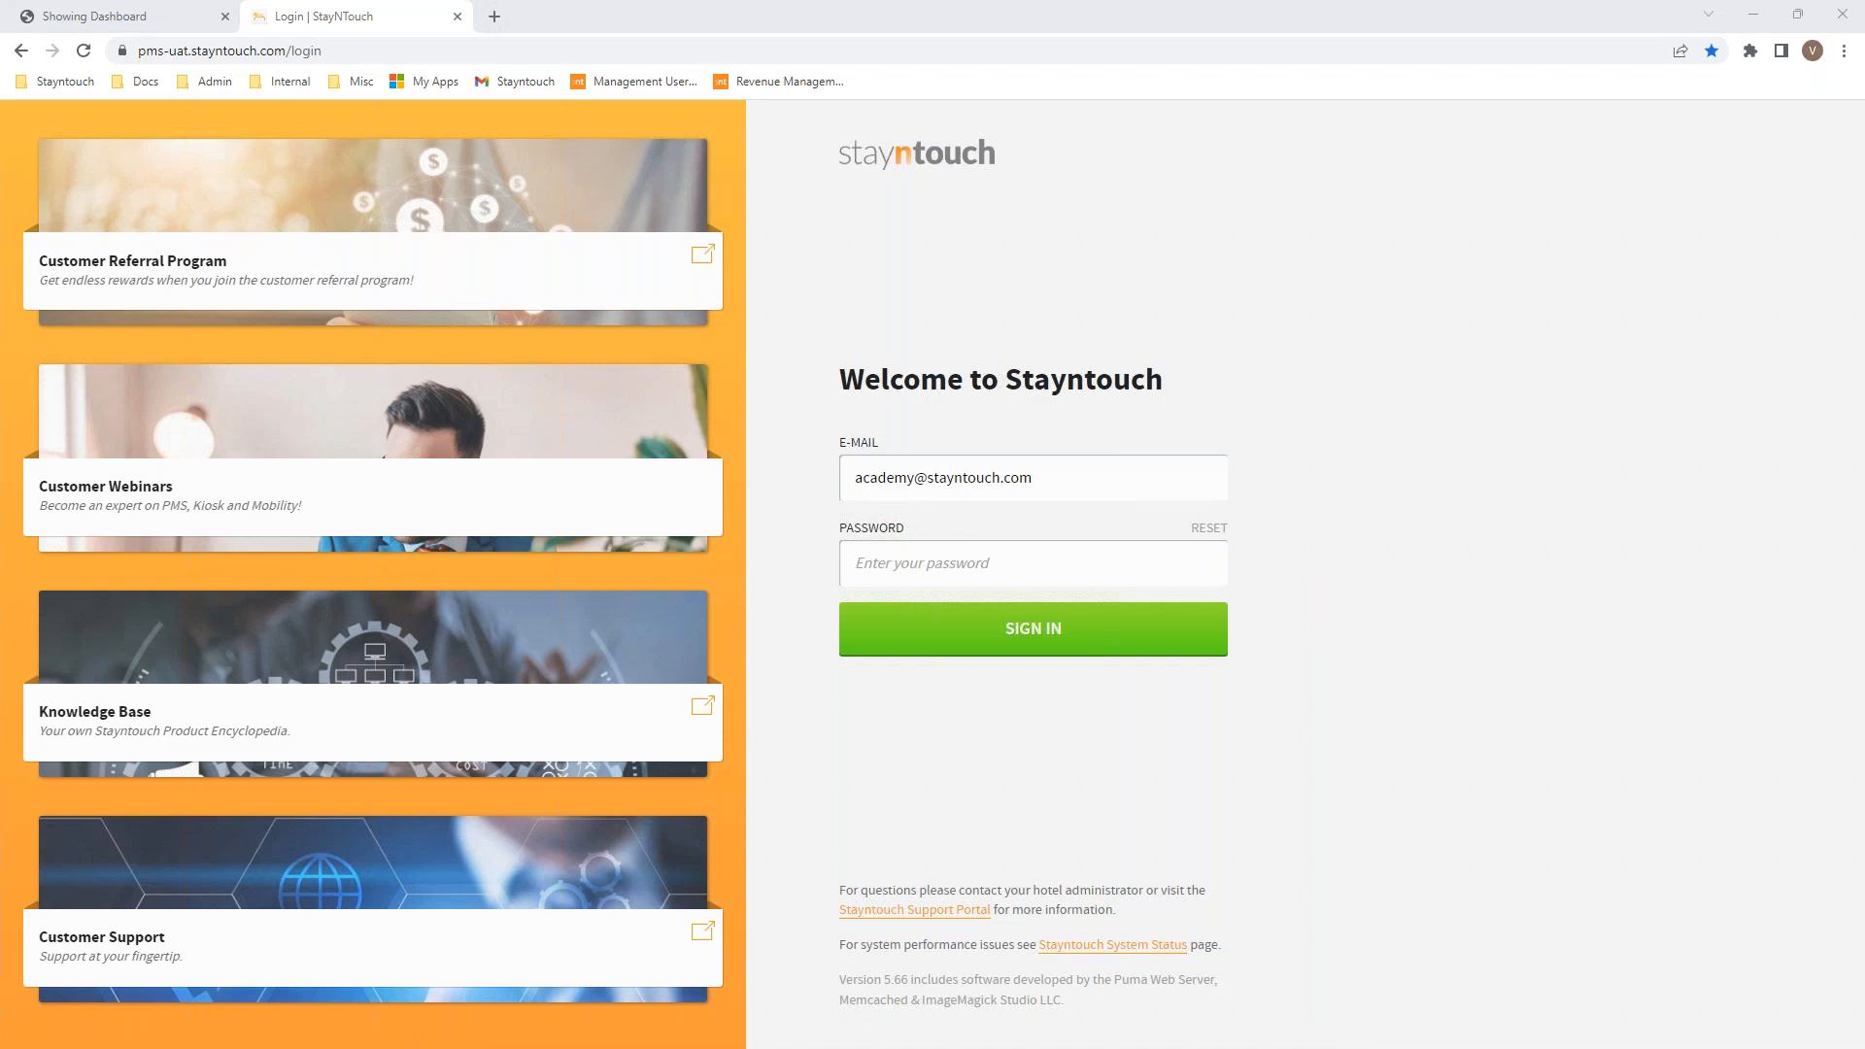
click(875, 556)
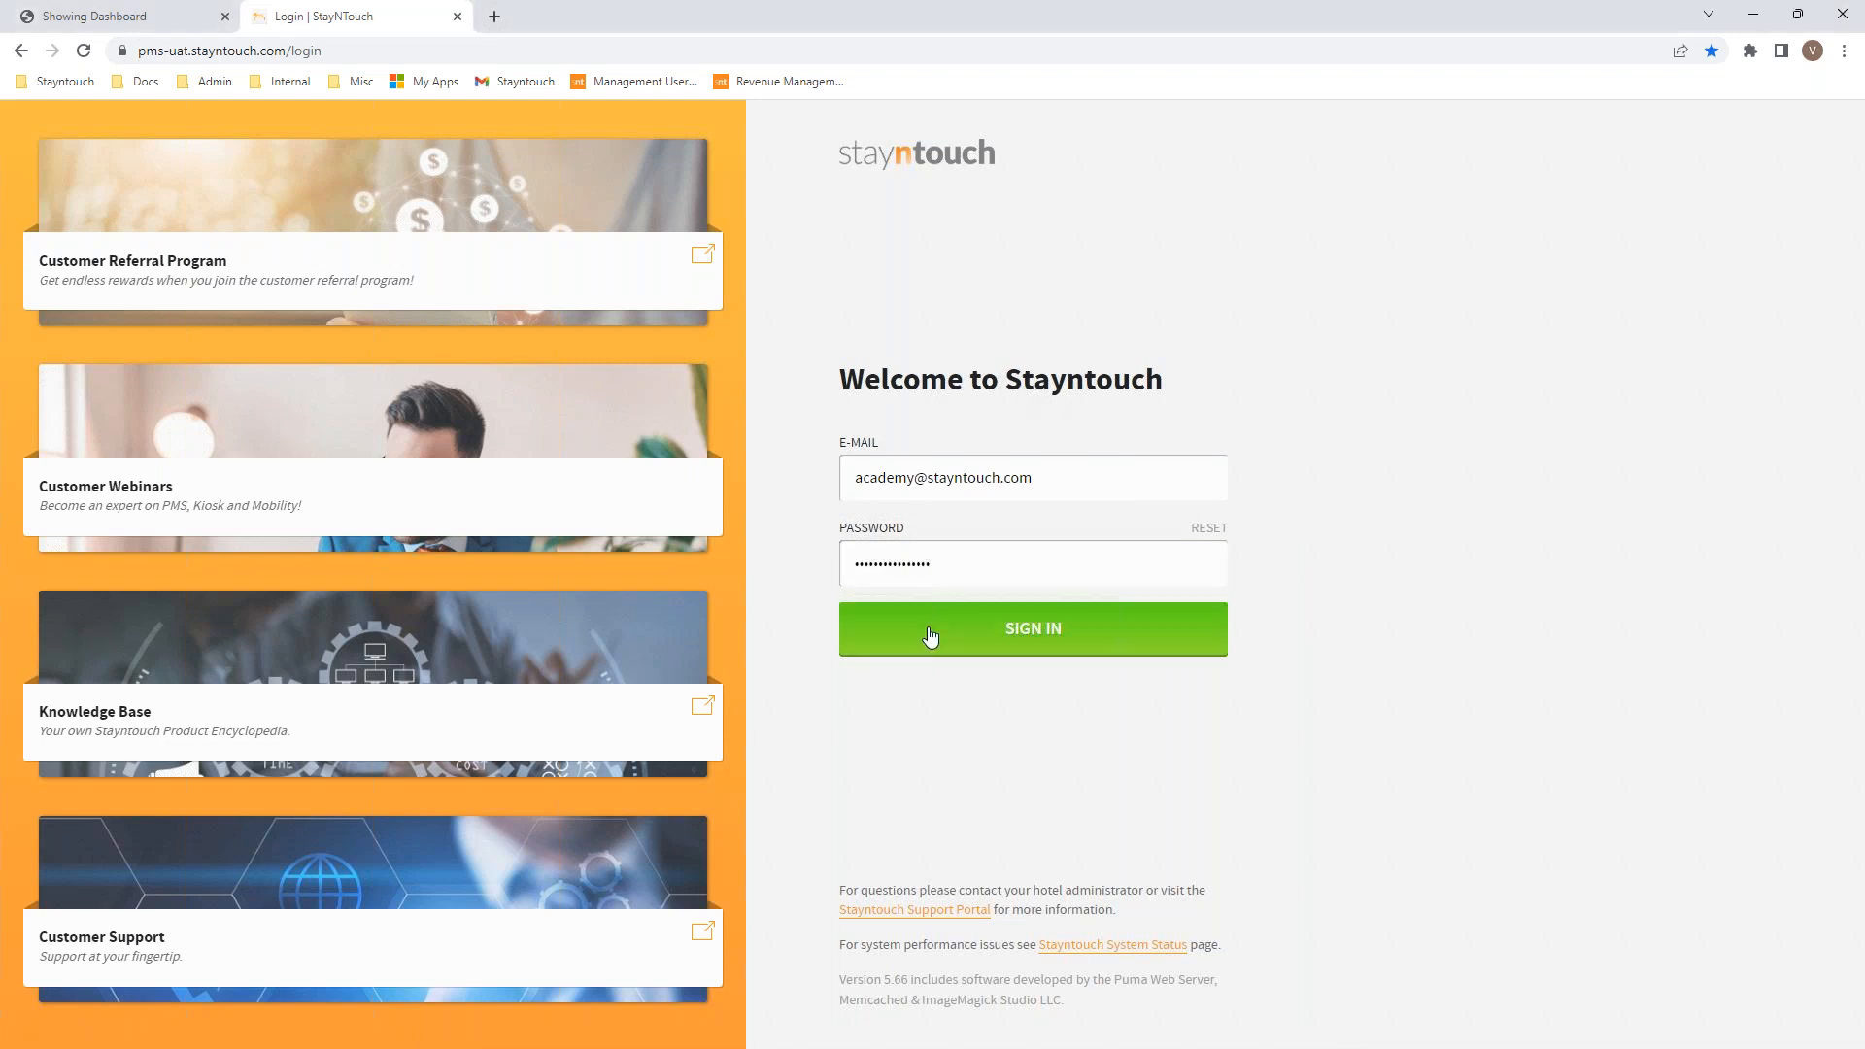
click(930, 637)
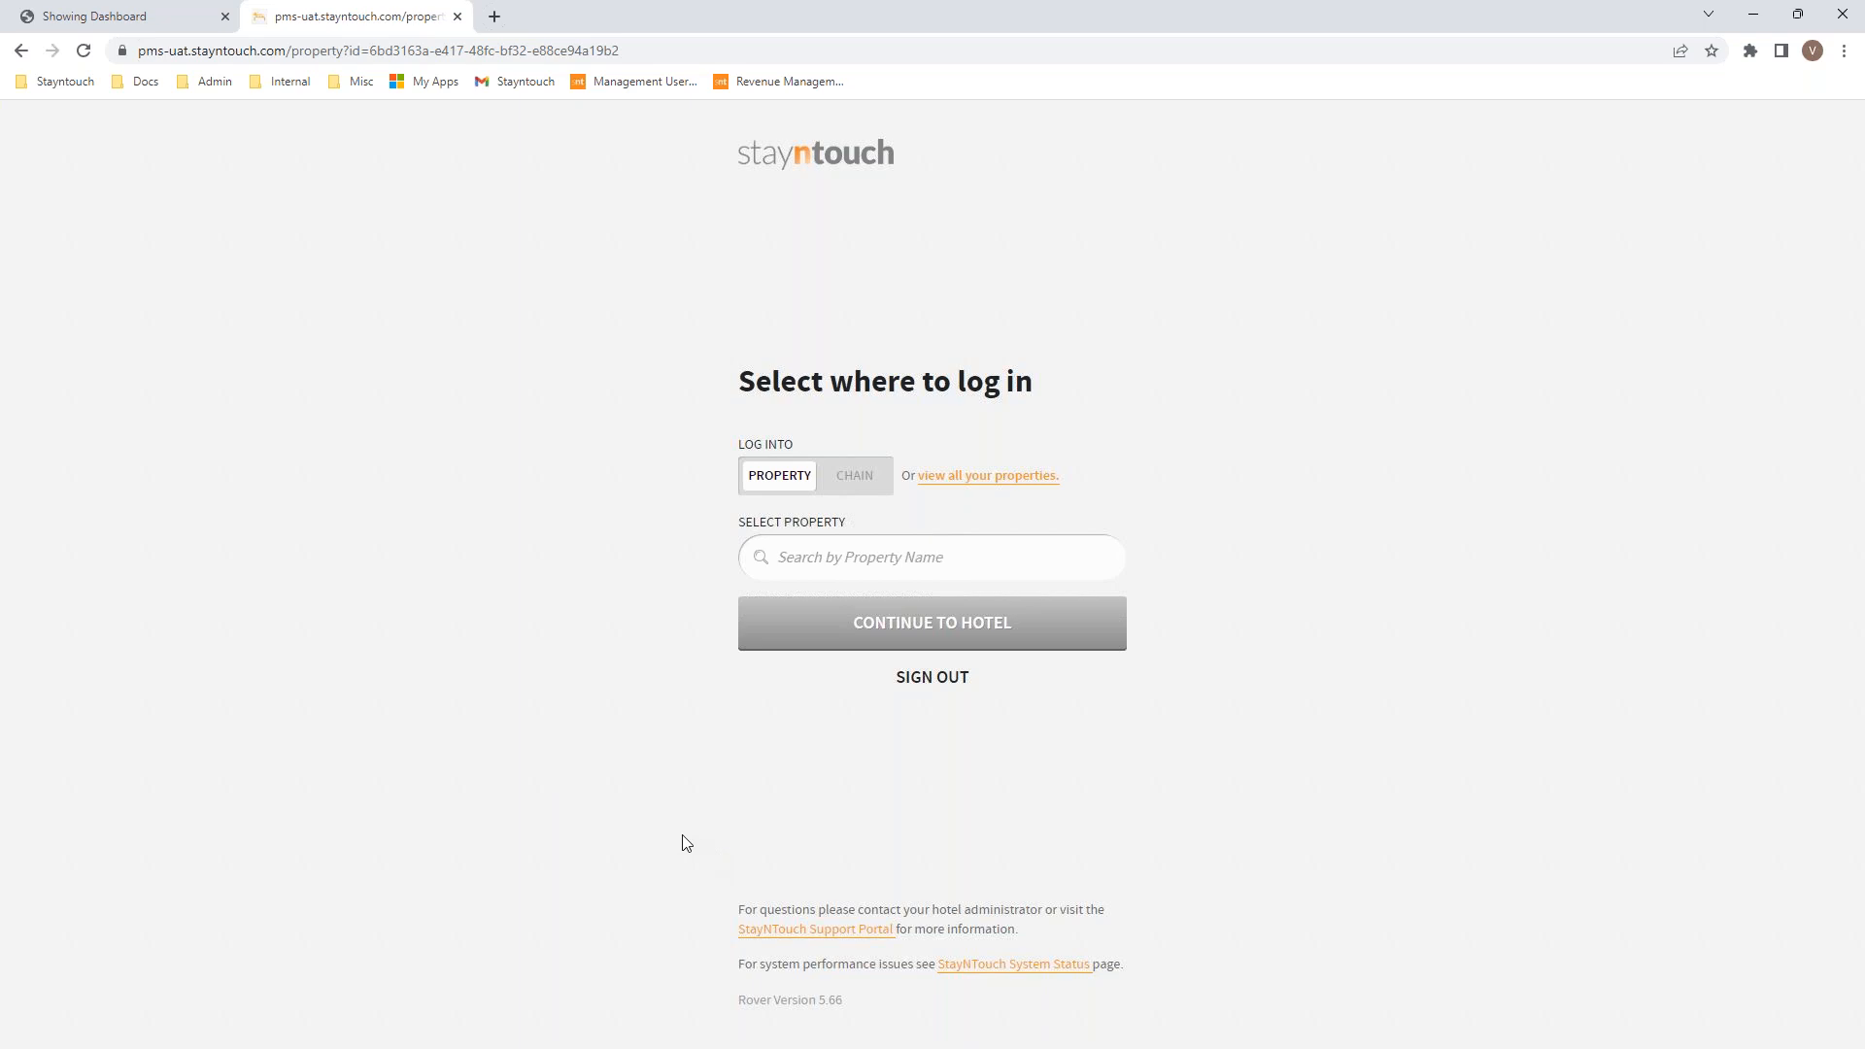
Step: Open the overview of all properties, retrying the login after an error page
click(973, 488)
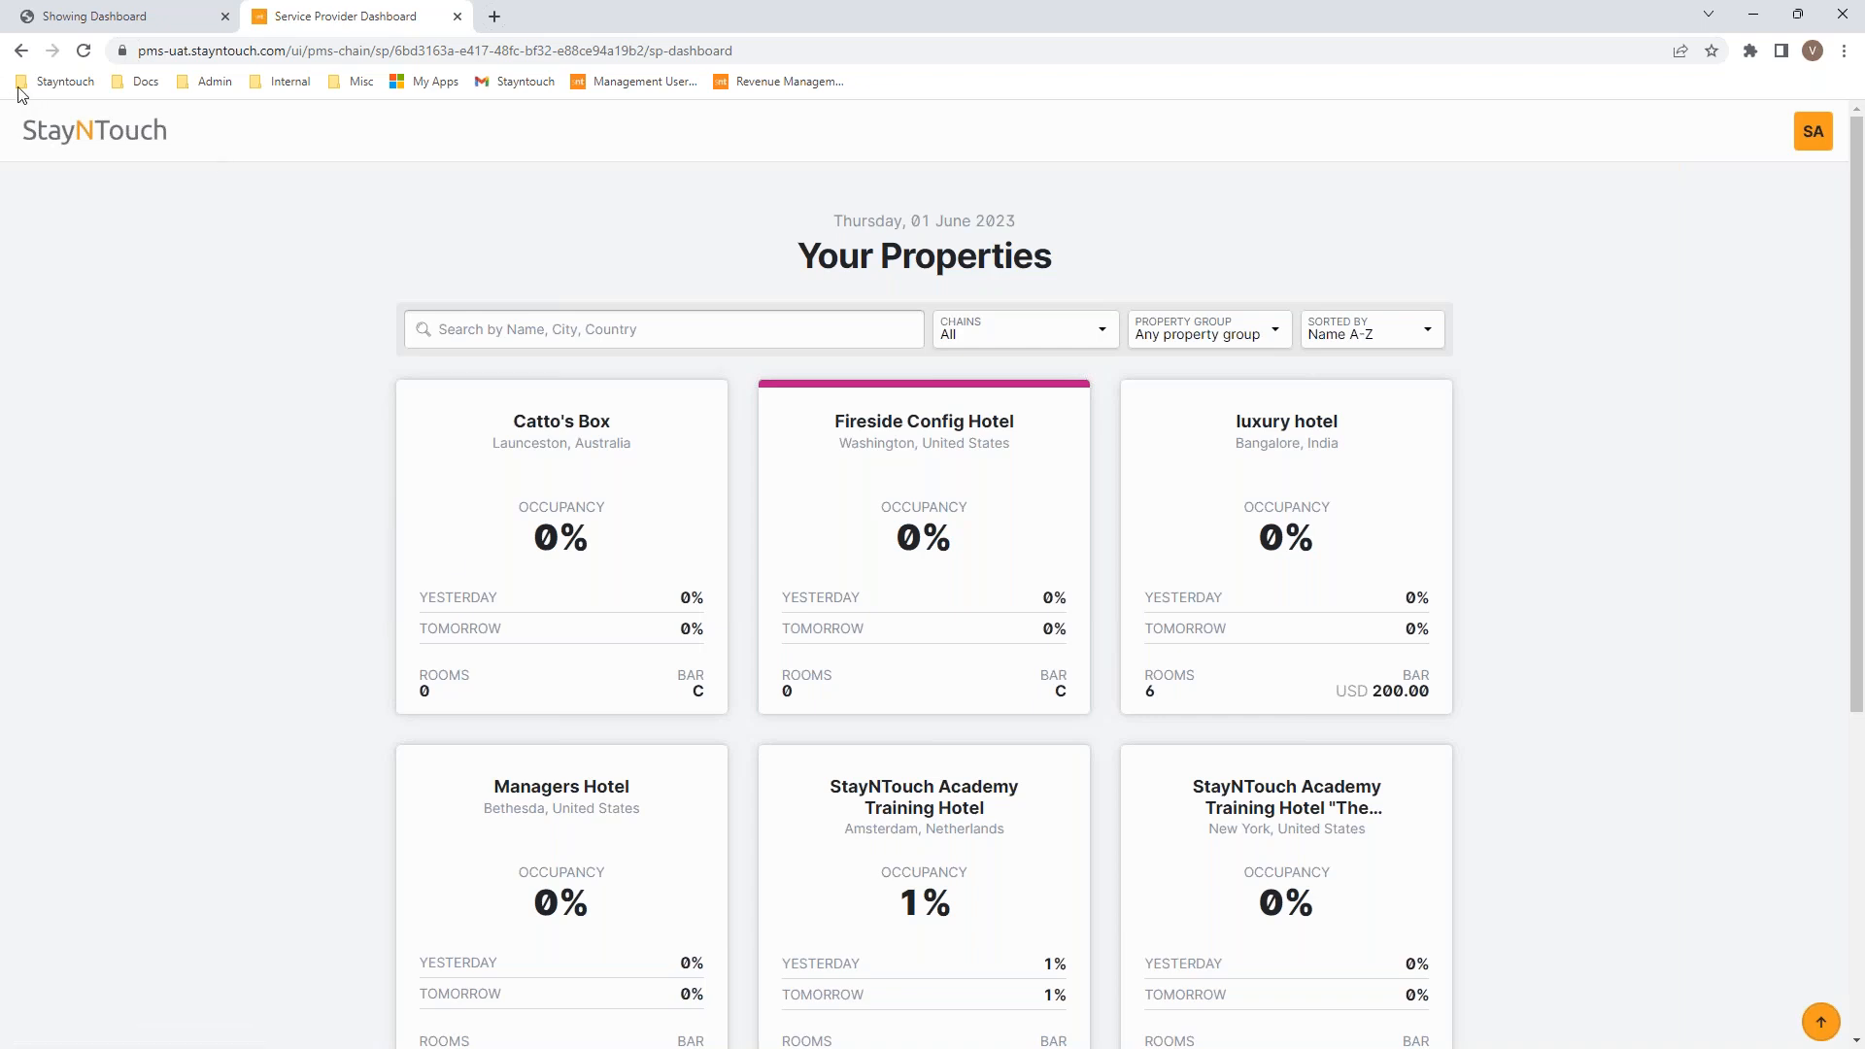
click(20, 50)
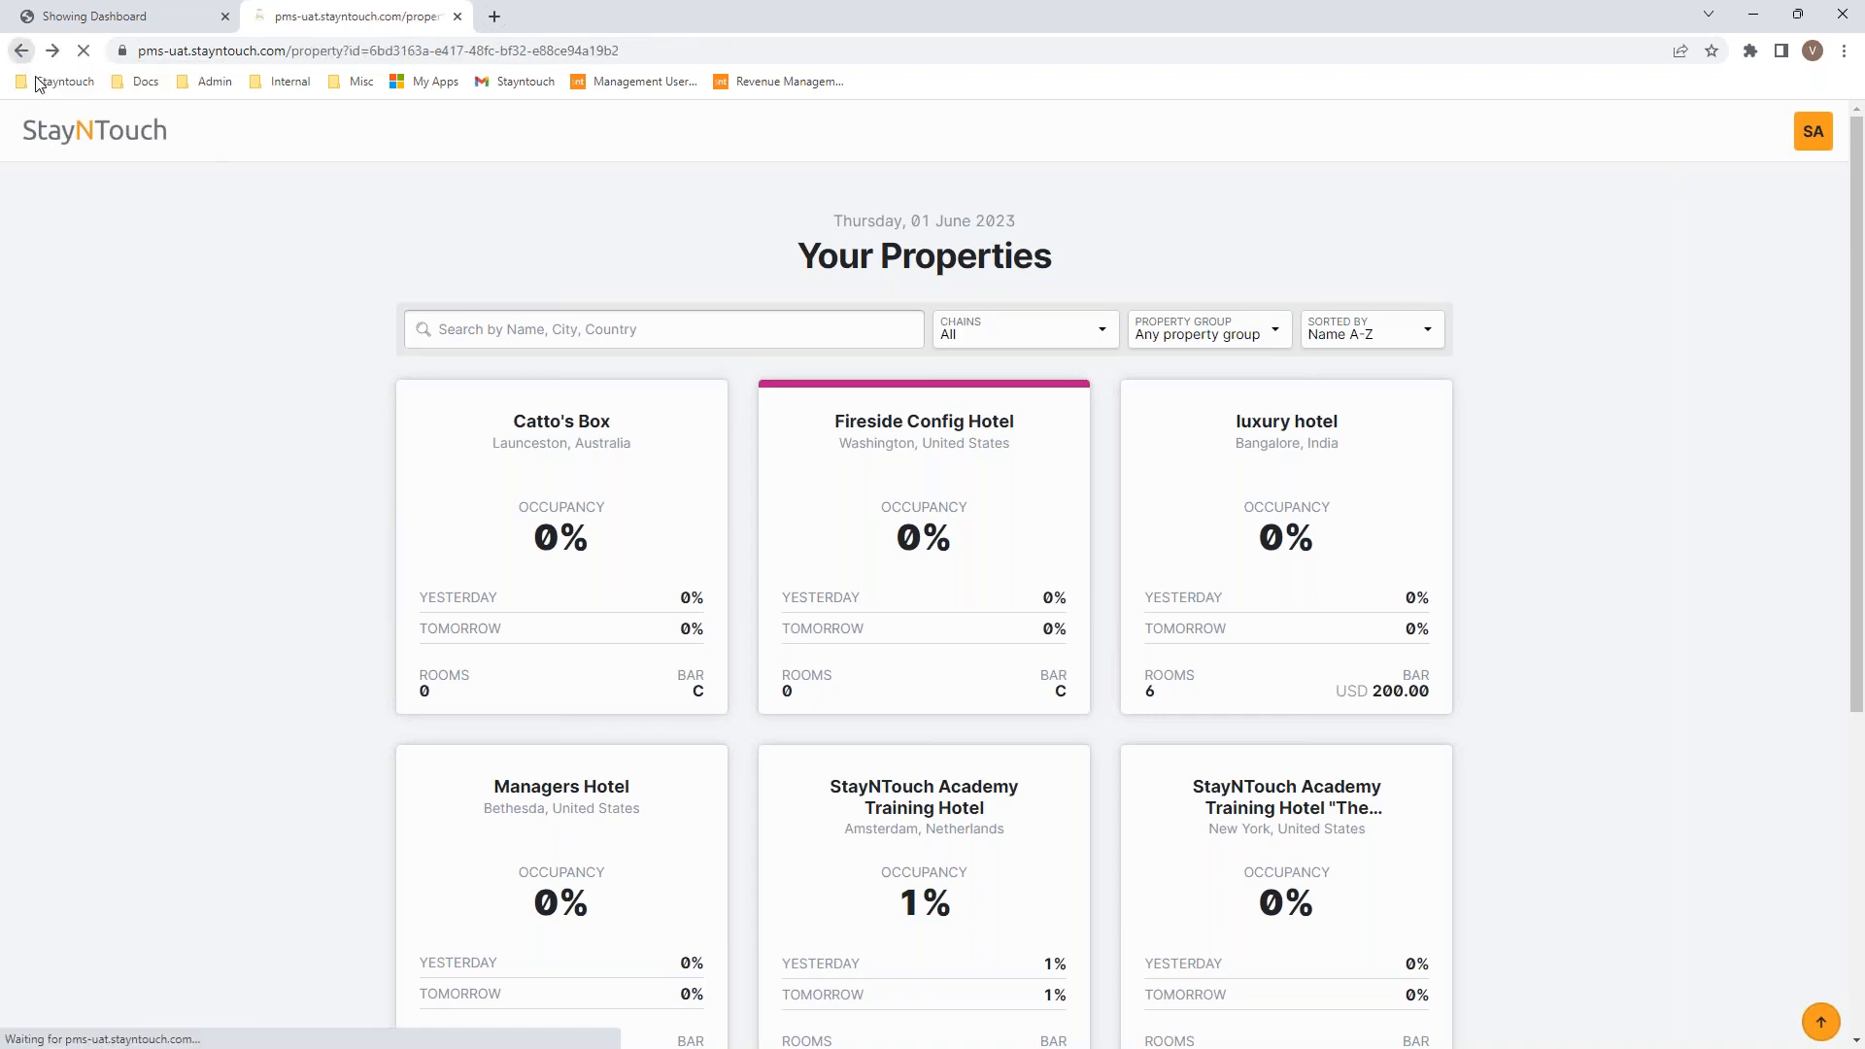
click(932, 747)
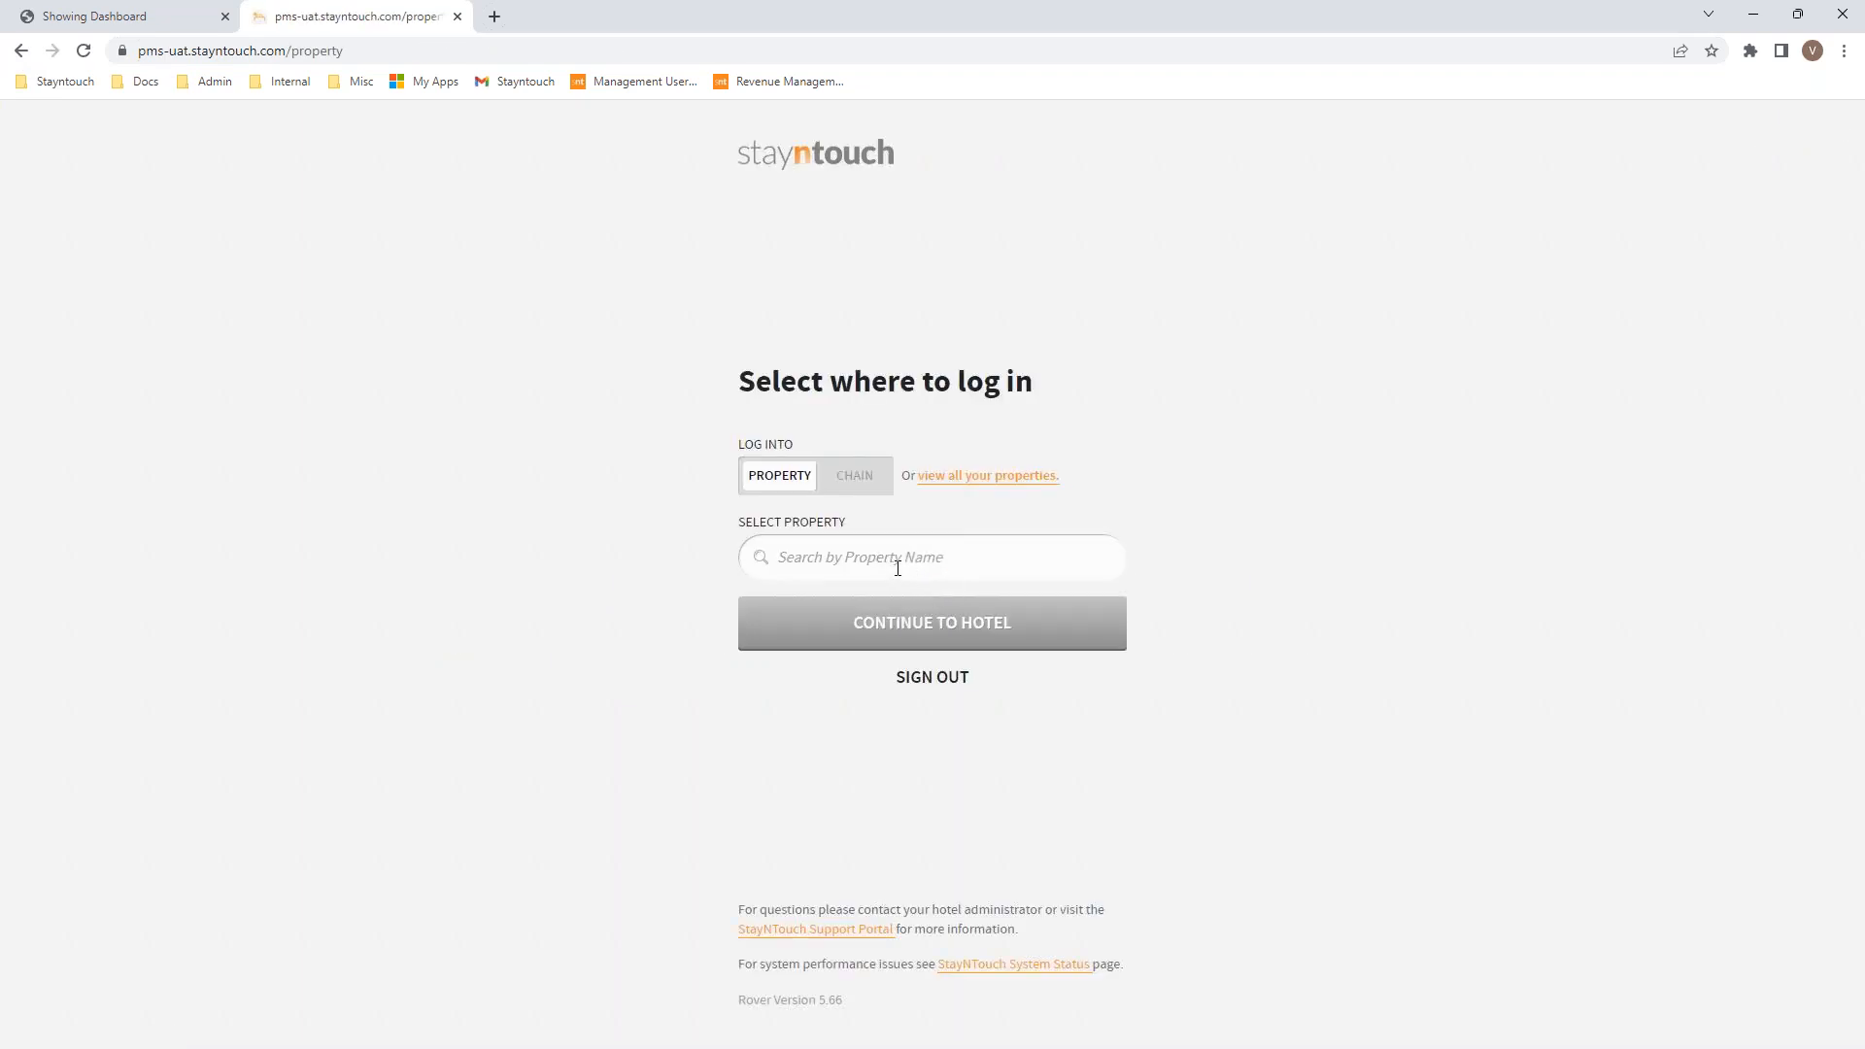
click(963, 479)
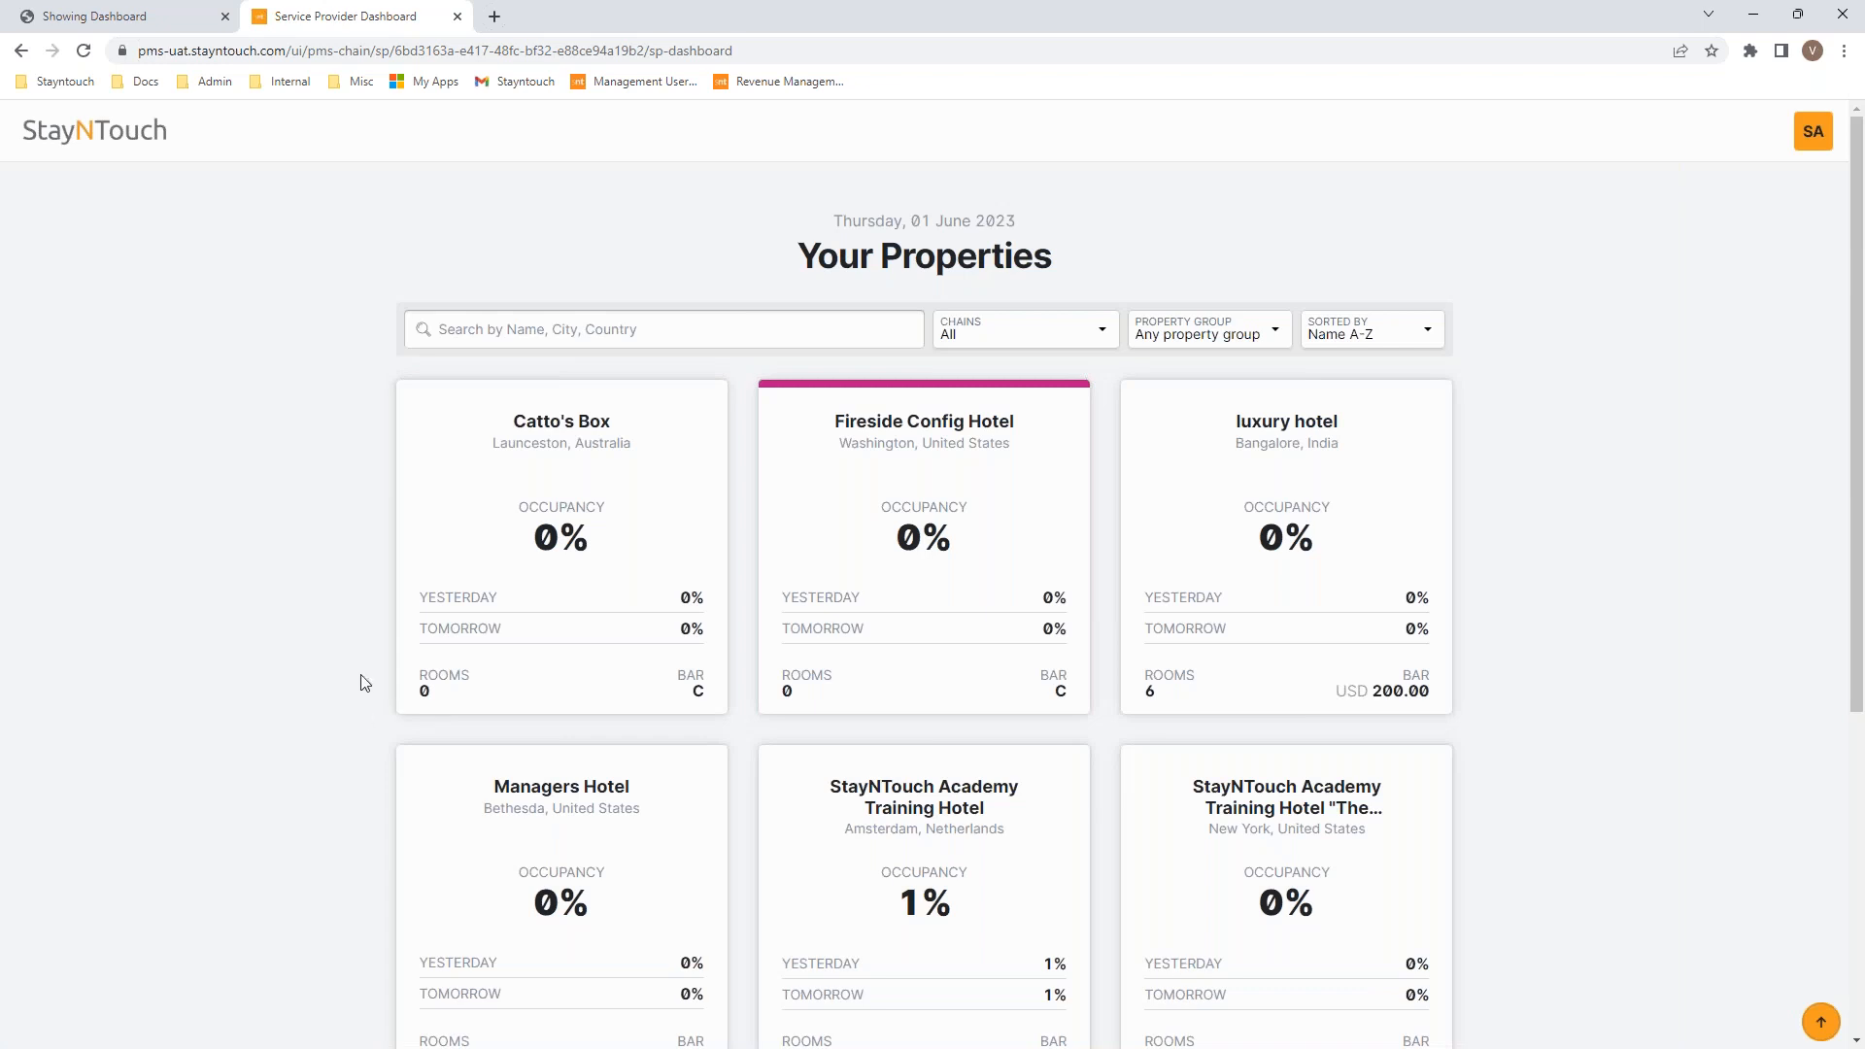
Step: Check the CHAINS and PROPERTY GROUP filters, leaving them on All, and open the sort options
click(517, 333)
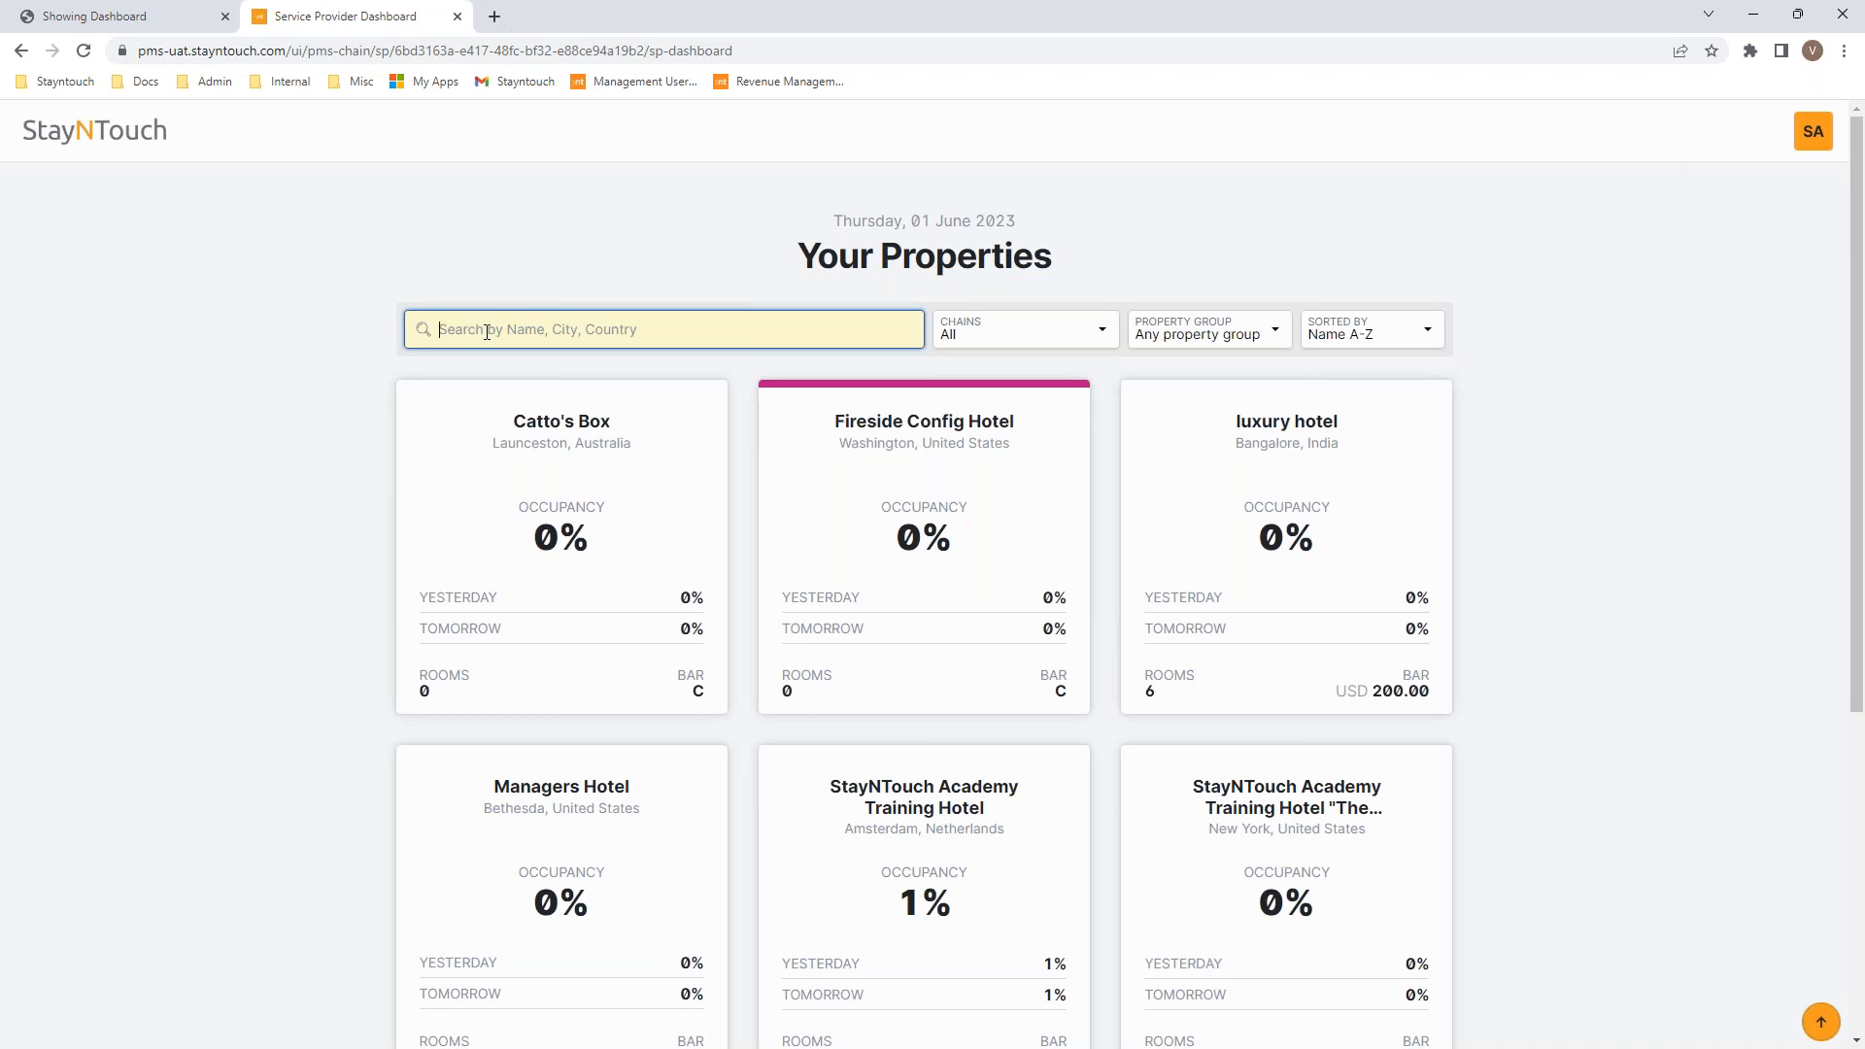
click(990, 339)
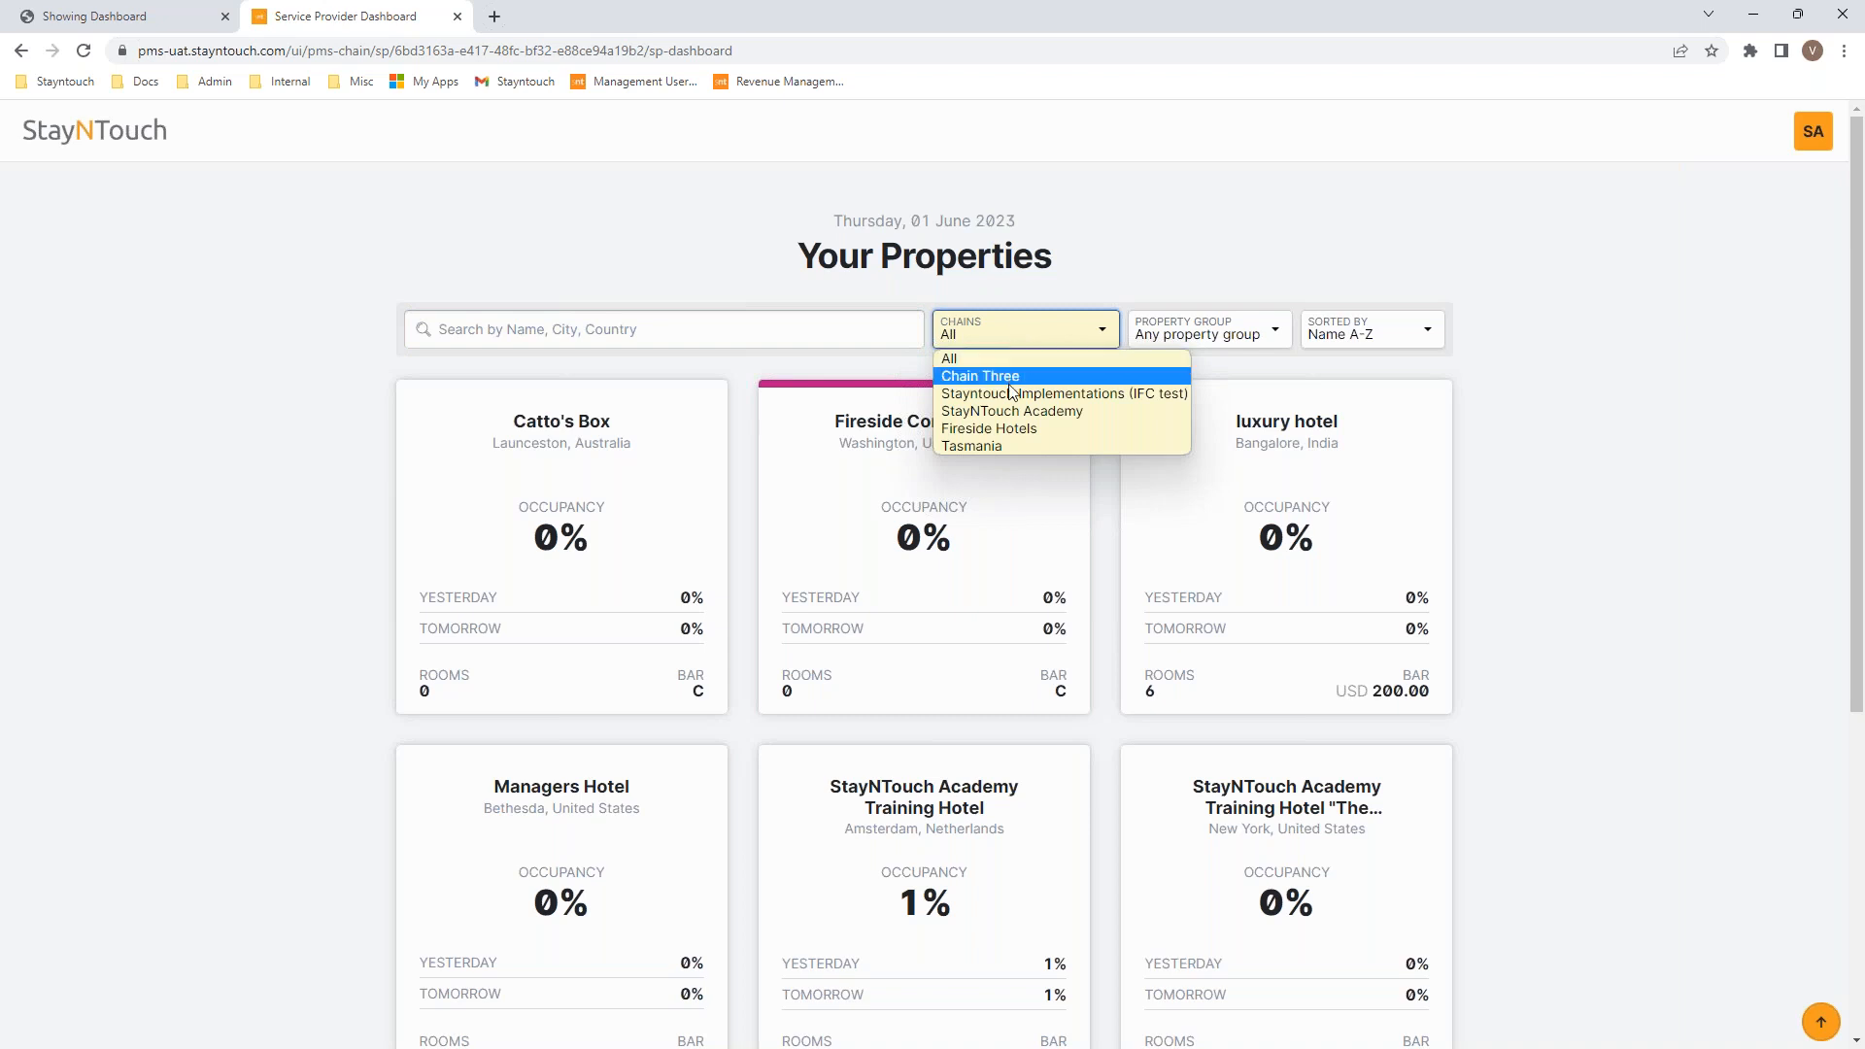
click(1200, 289)
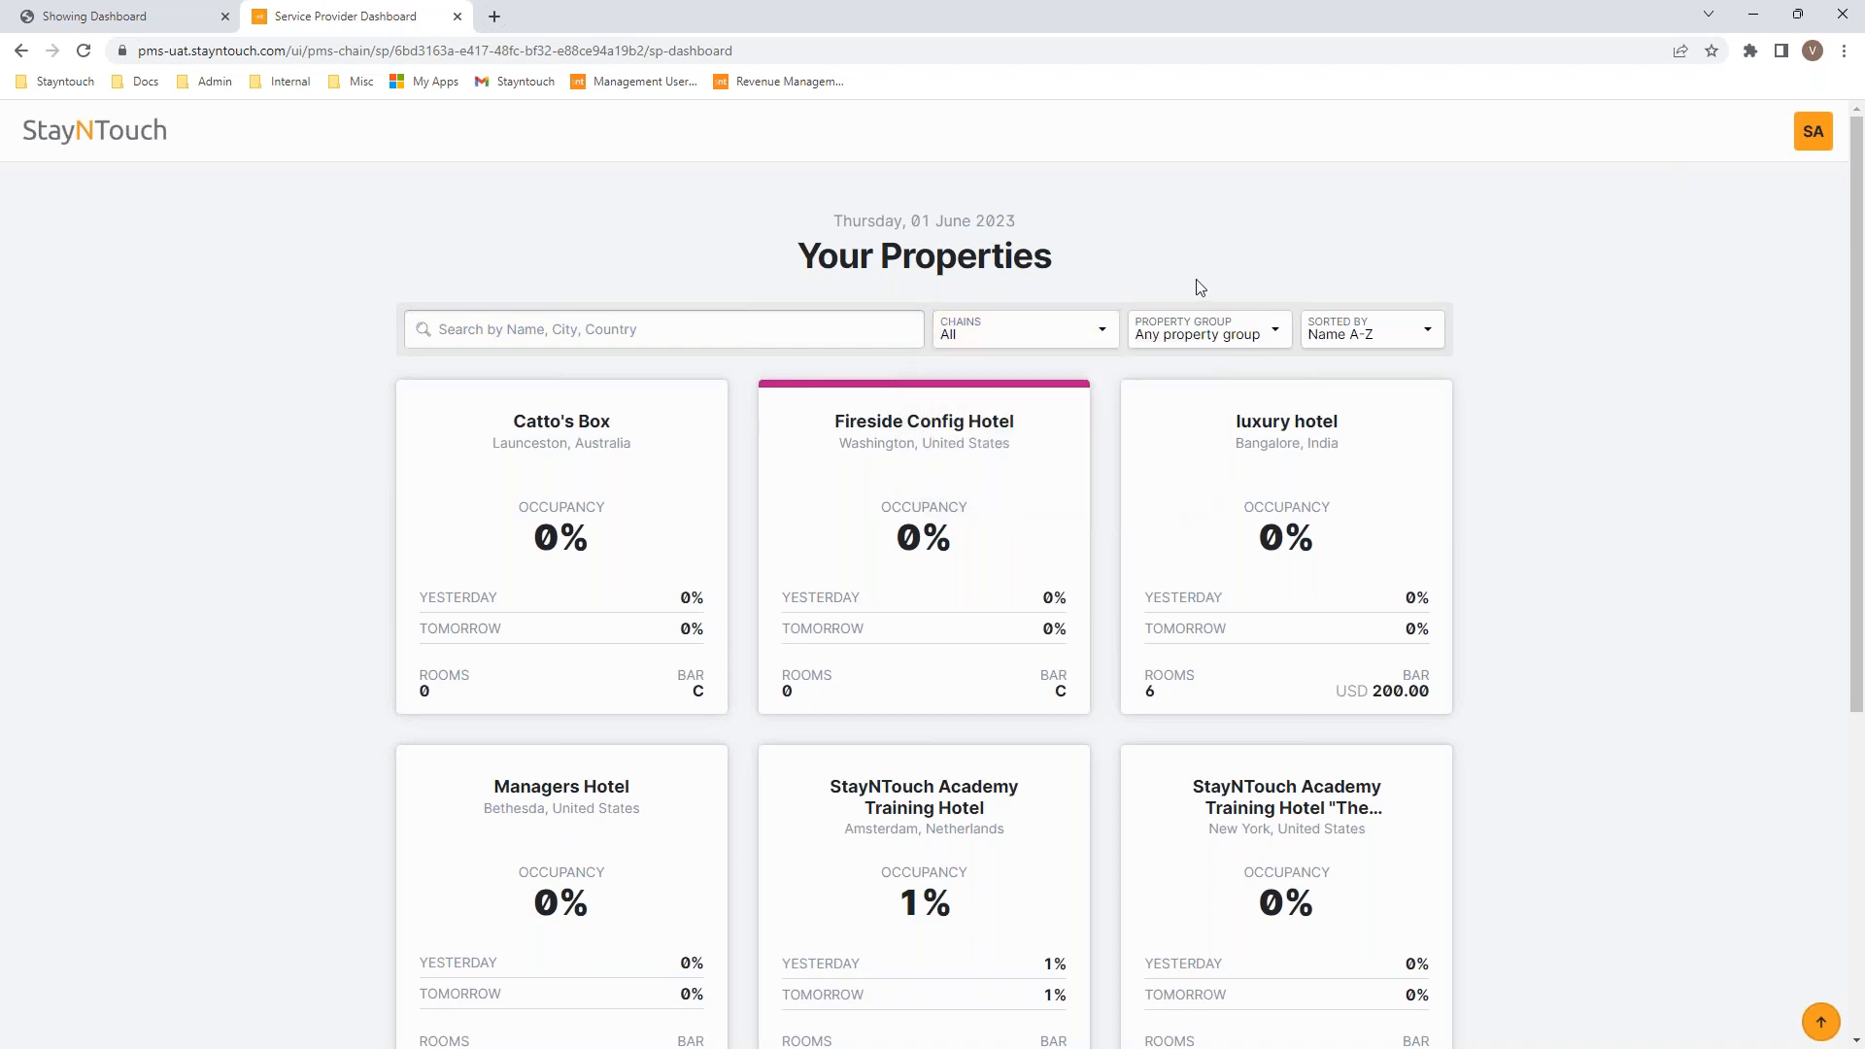
click(1188, 336)
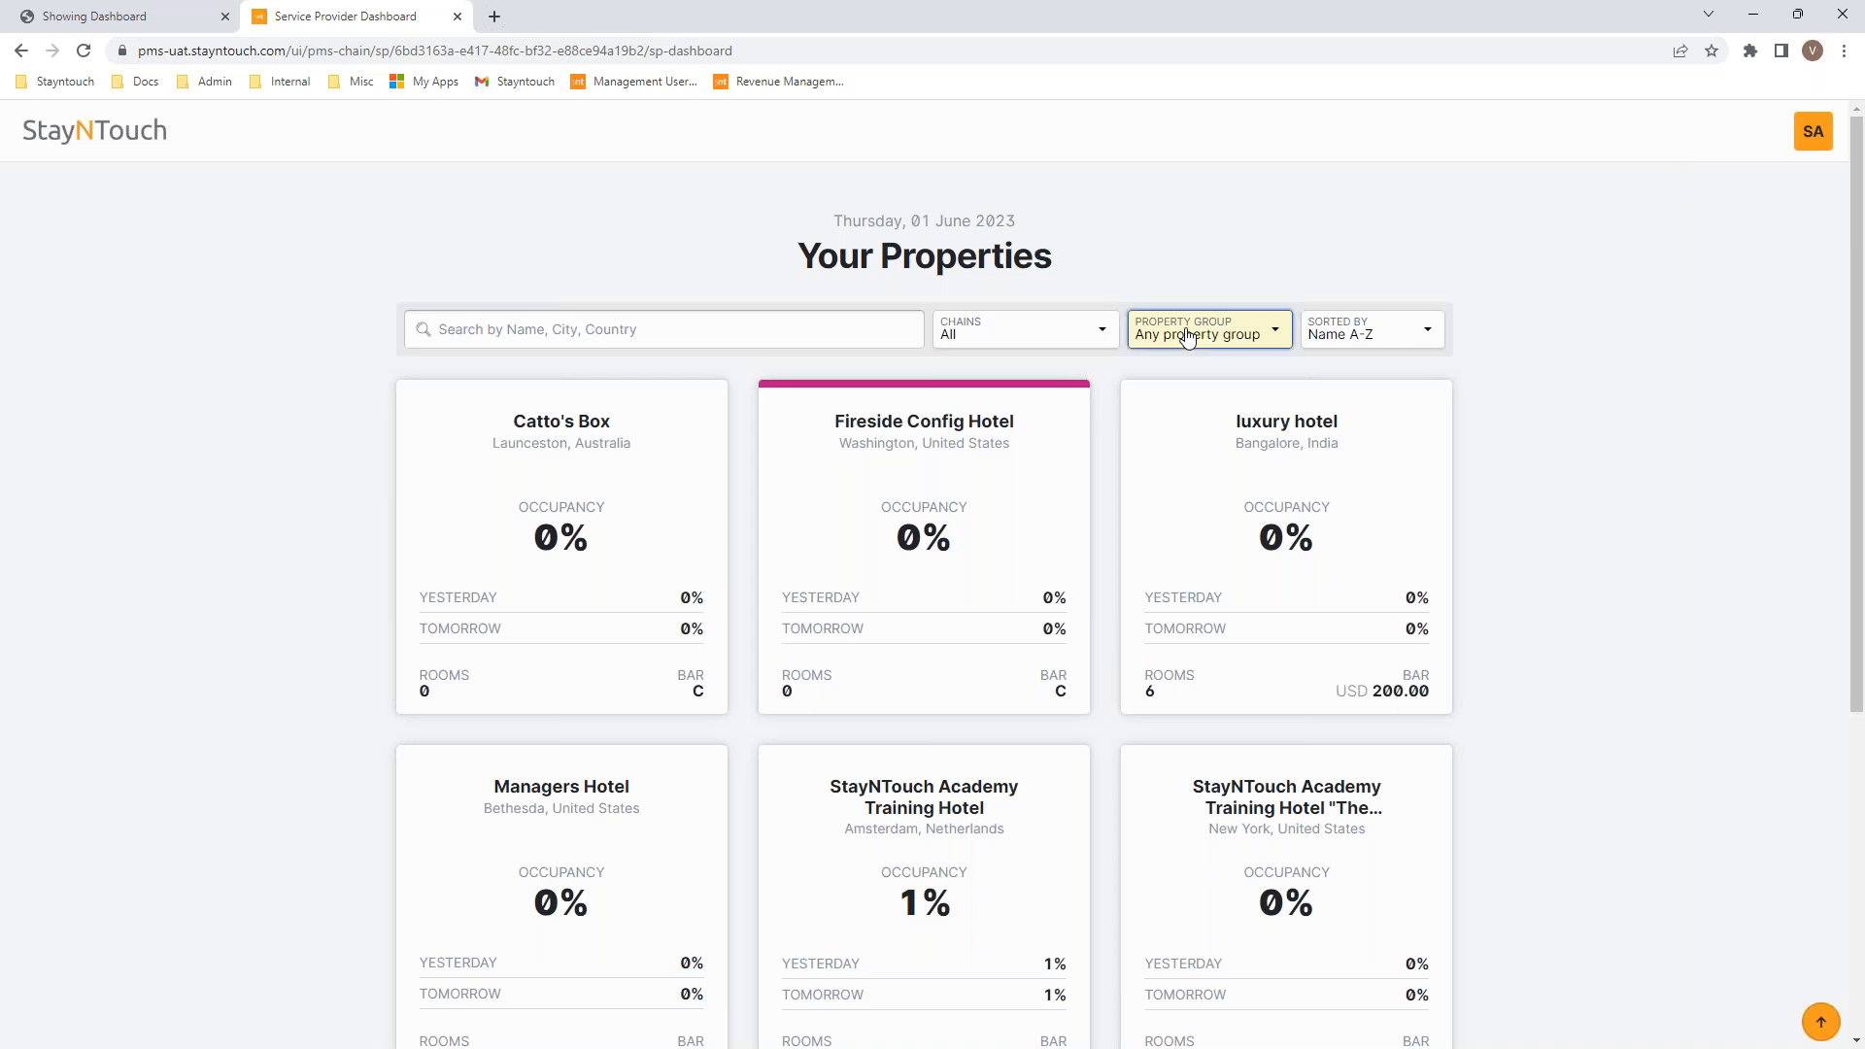
click(1287, 342)
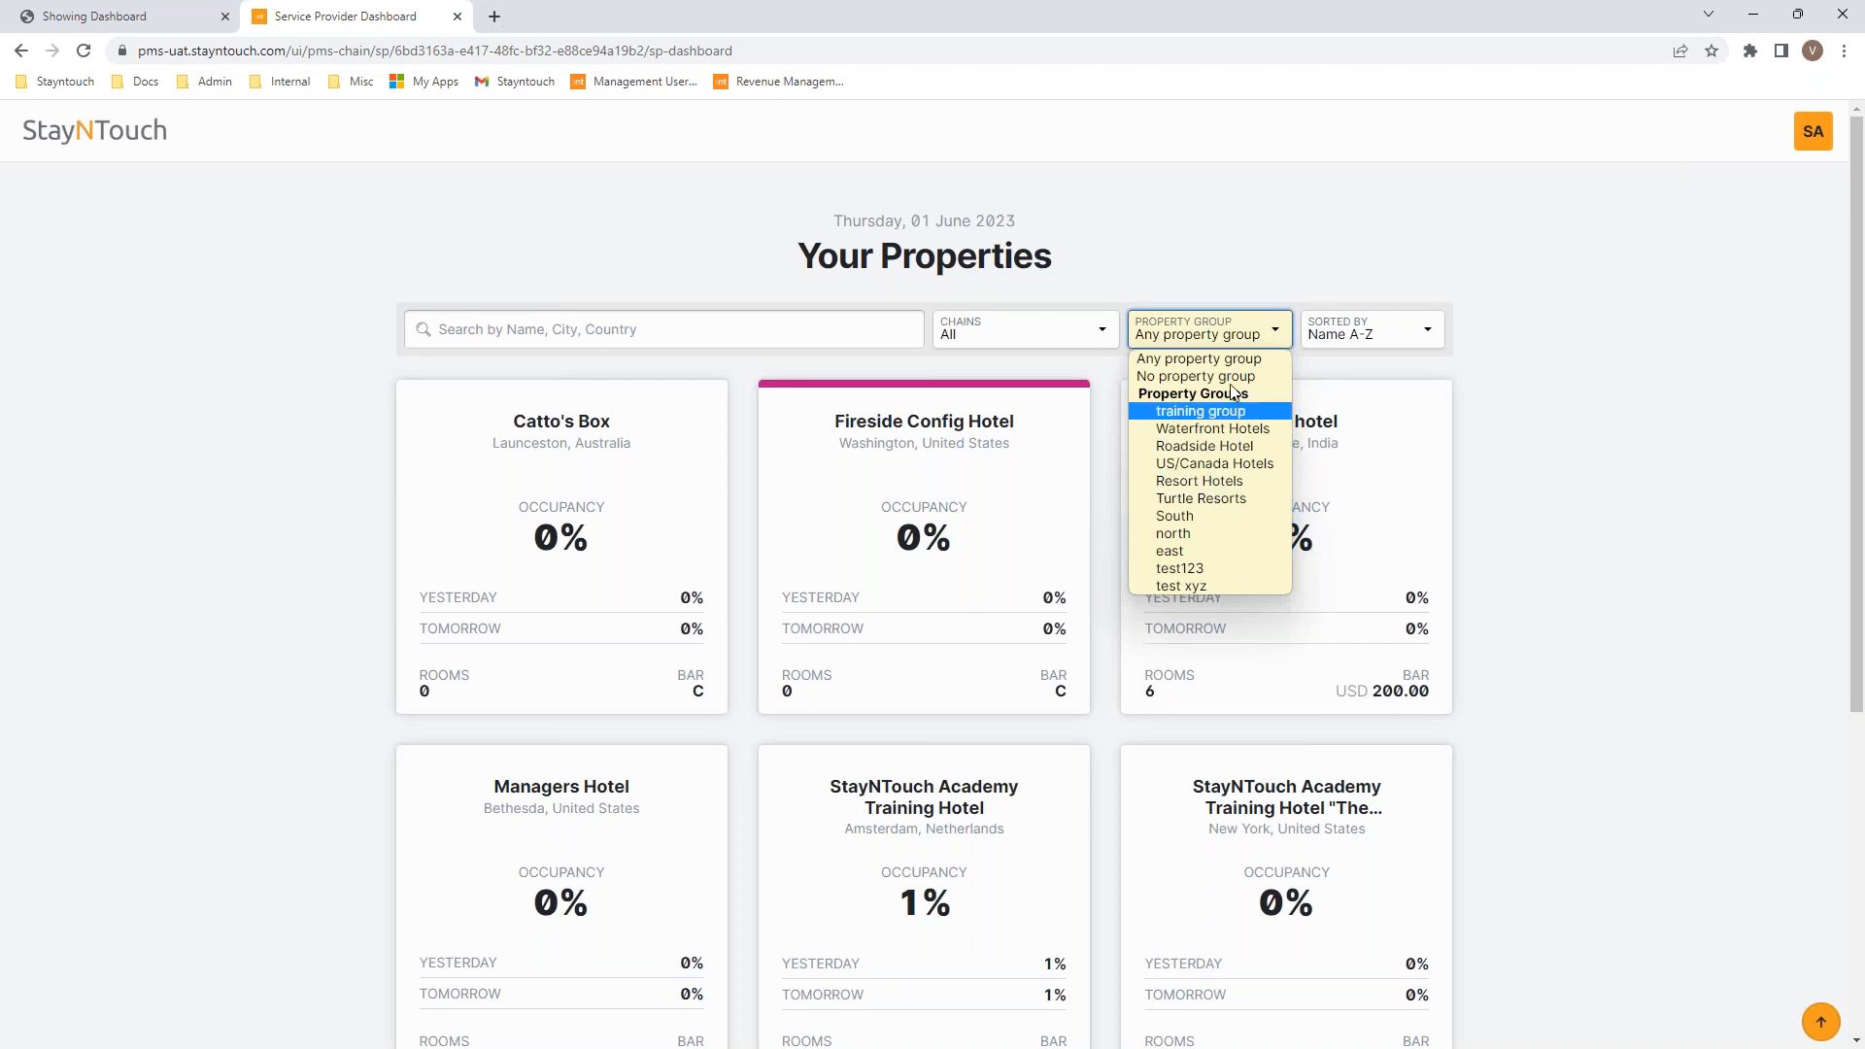
click(1484, 274)
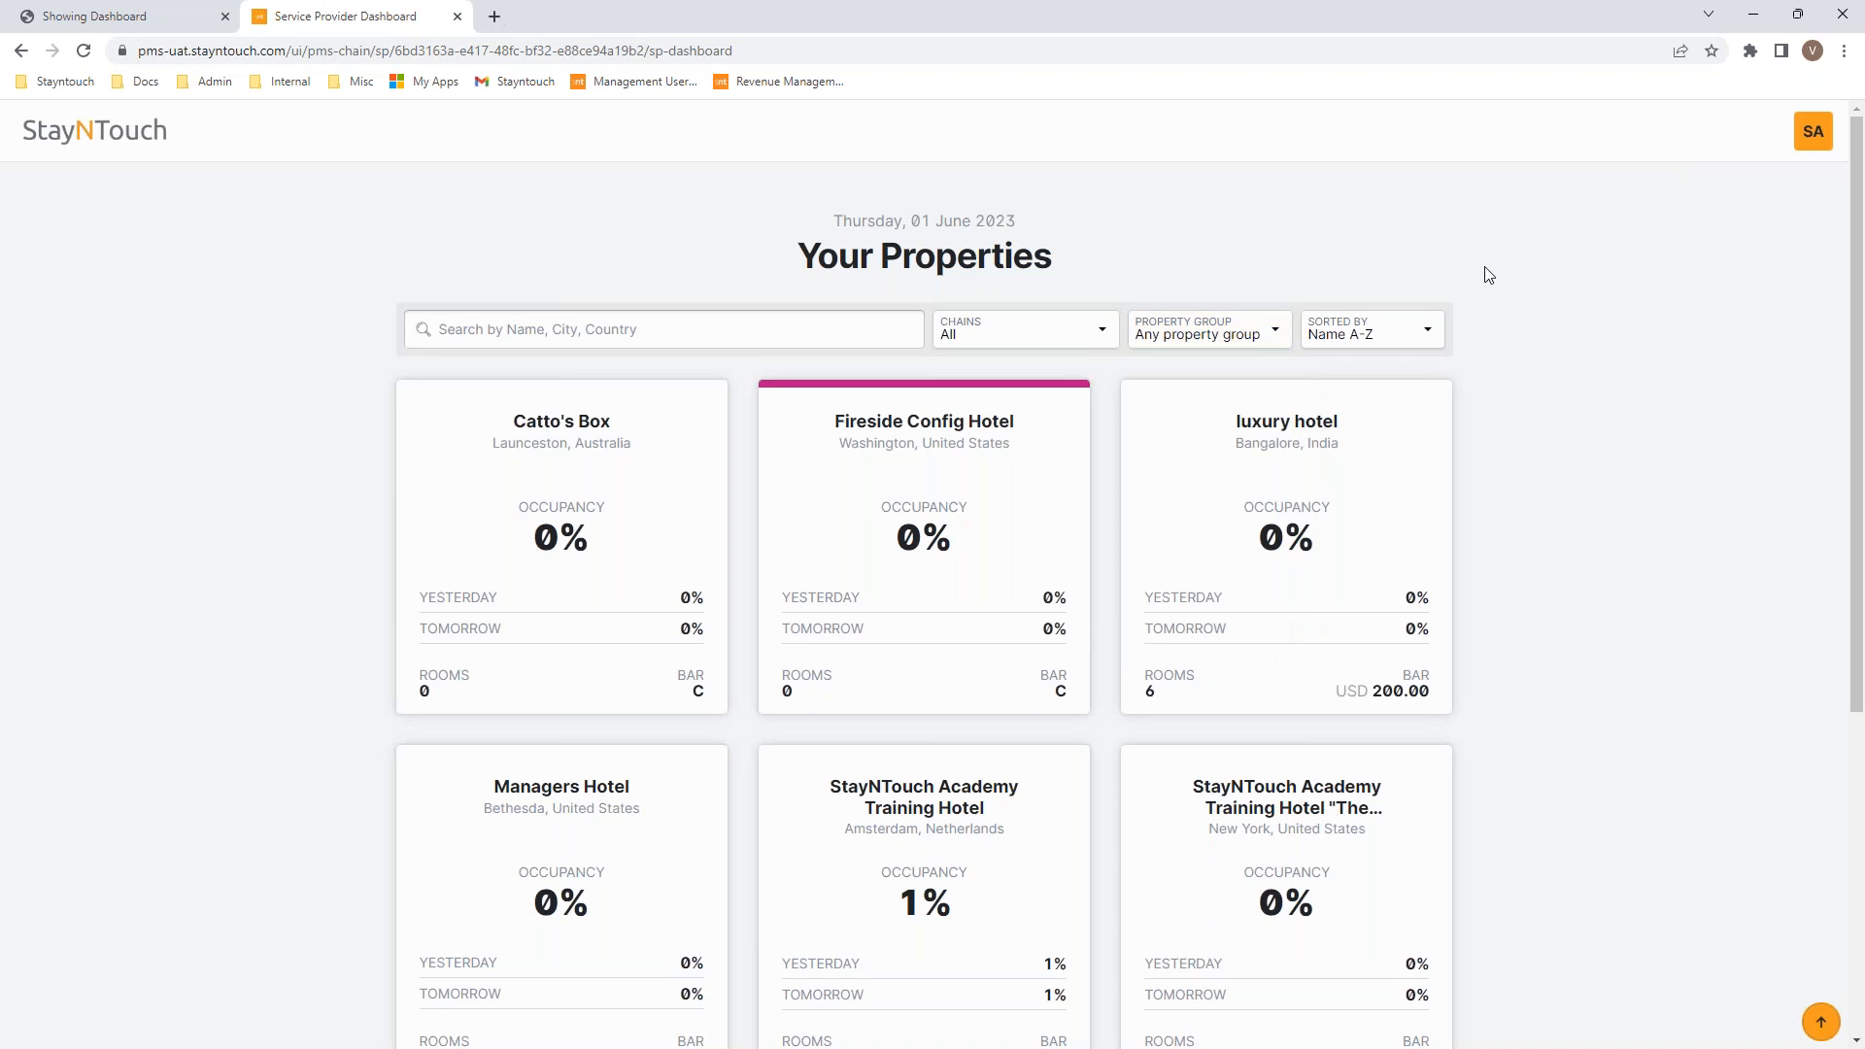
click(1430, 340)
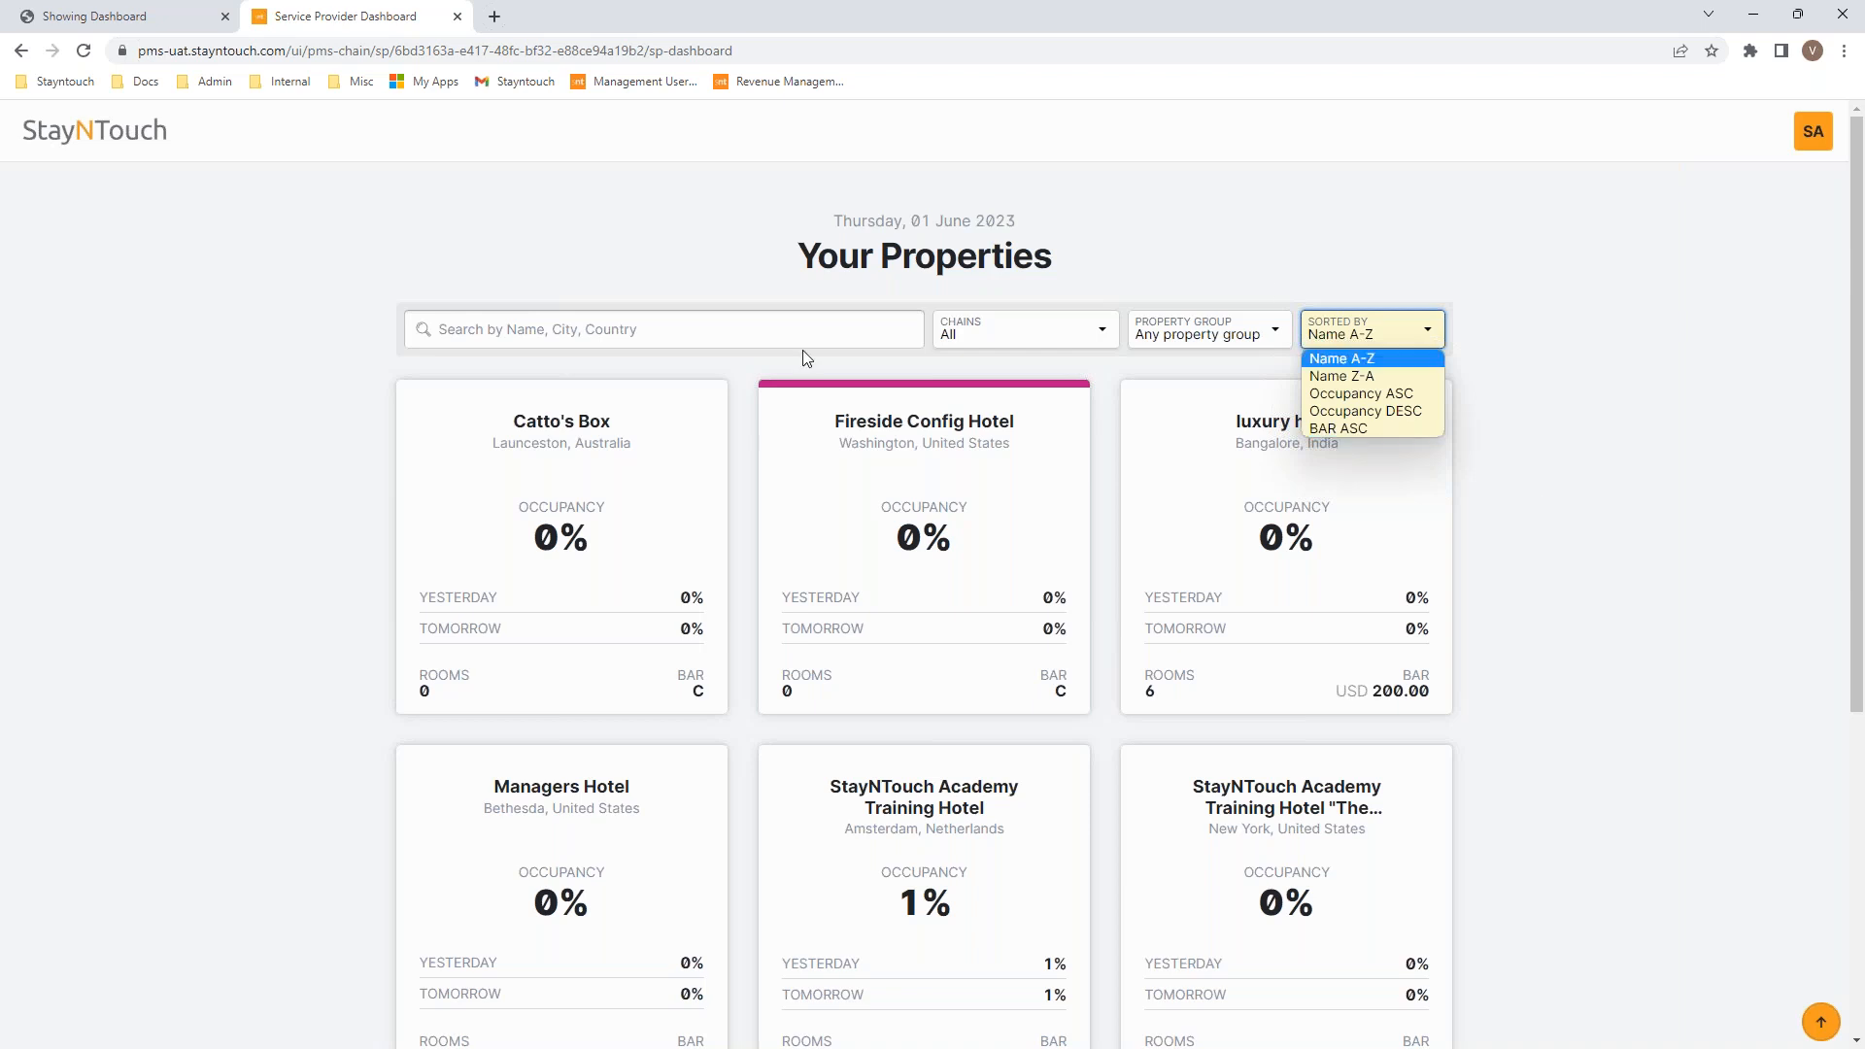
Step: Return to the Stayntouch Inn tab showing the $338,000.00 room charge-code budget
click(98, 14)
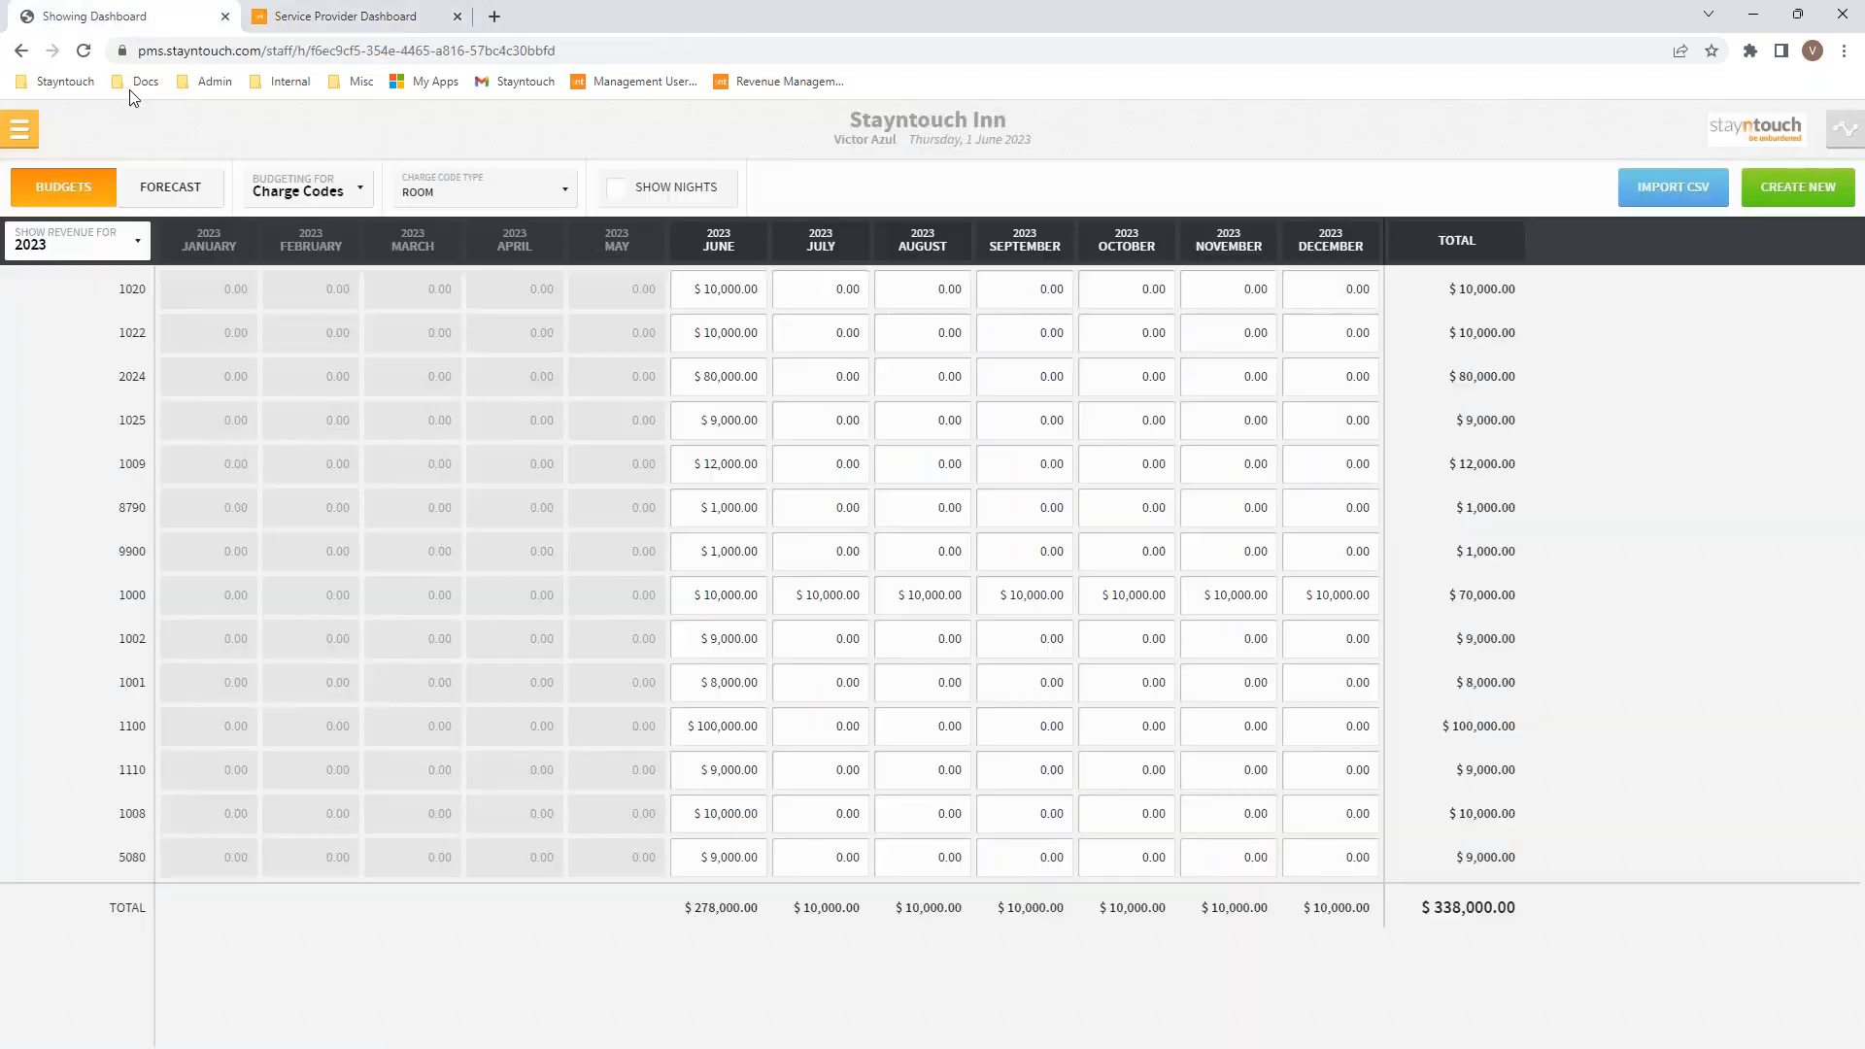
Step: Go to the Manager Dashboard, then Groups > Manage Groups, and open Bay View Wedding Reception
click(20, 129)
click(100, 194)
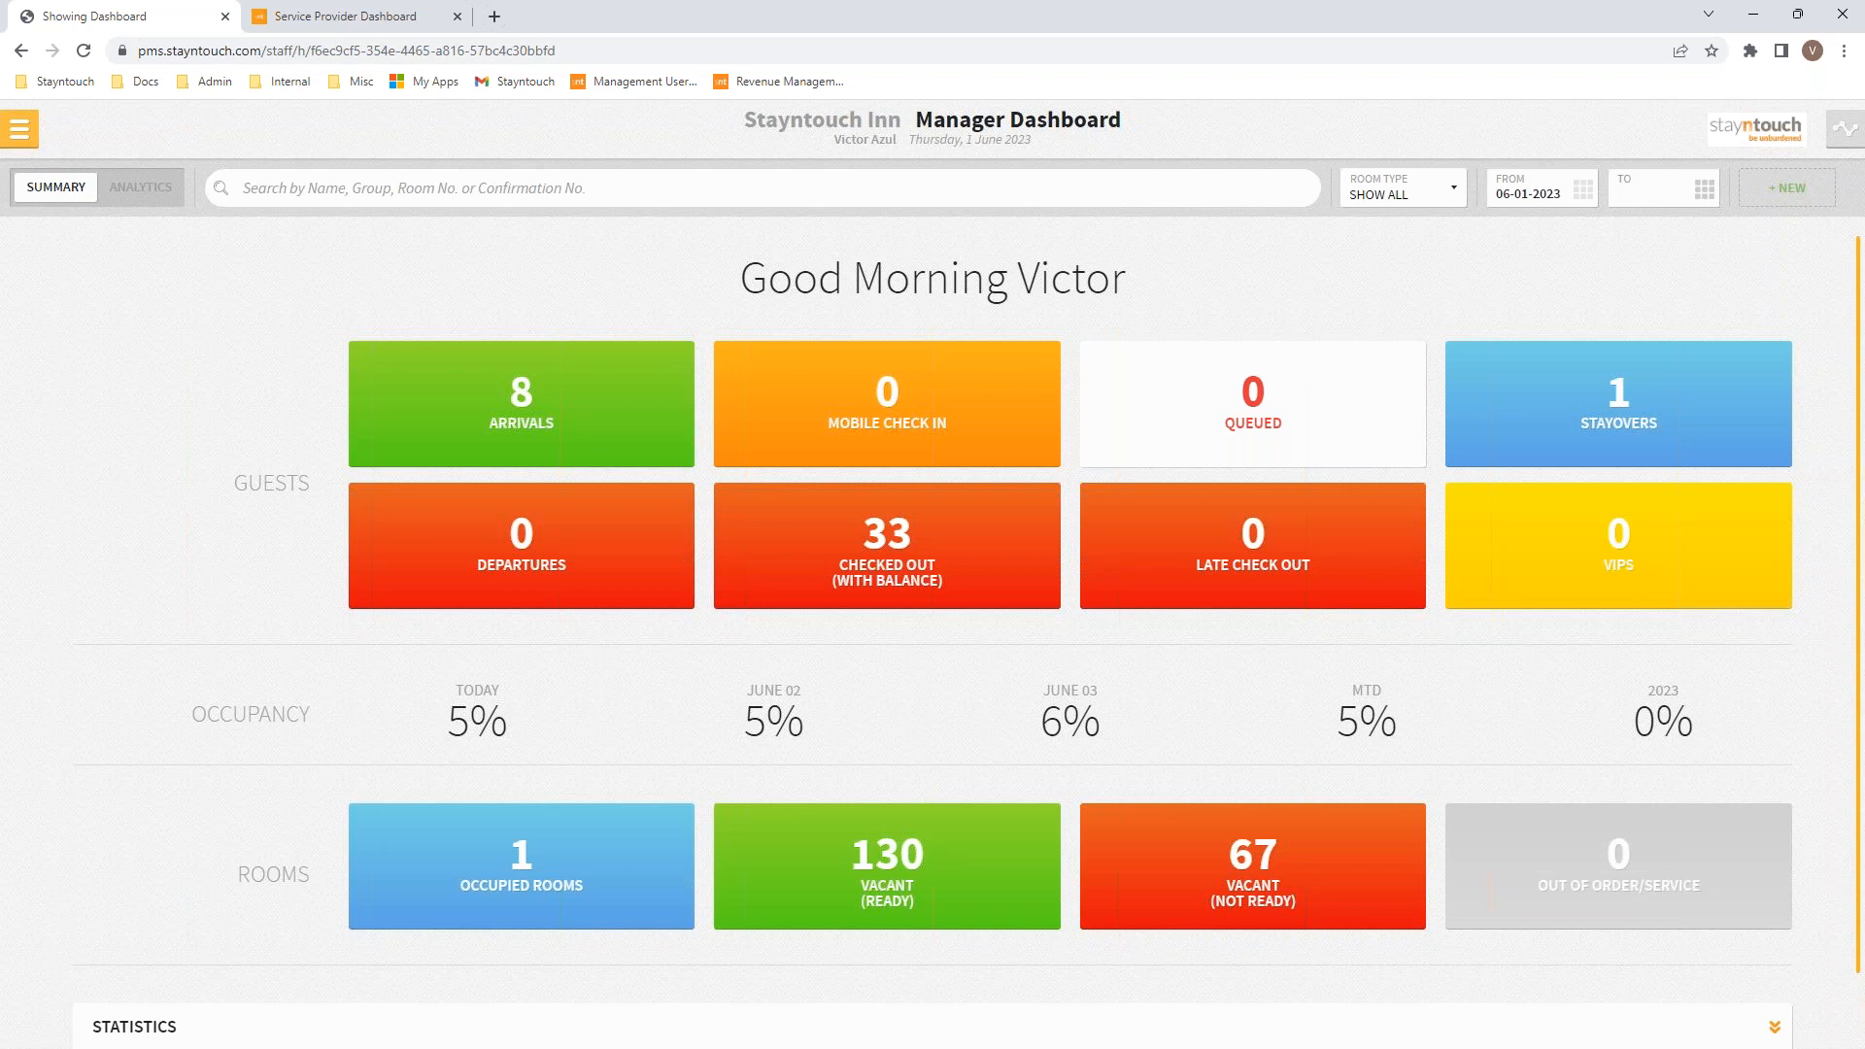
click(19, 130)
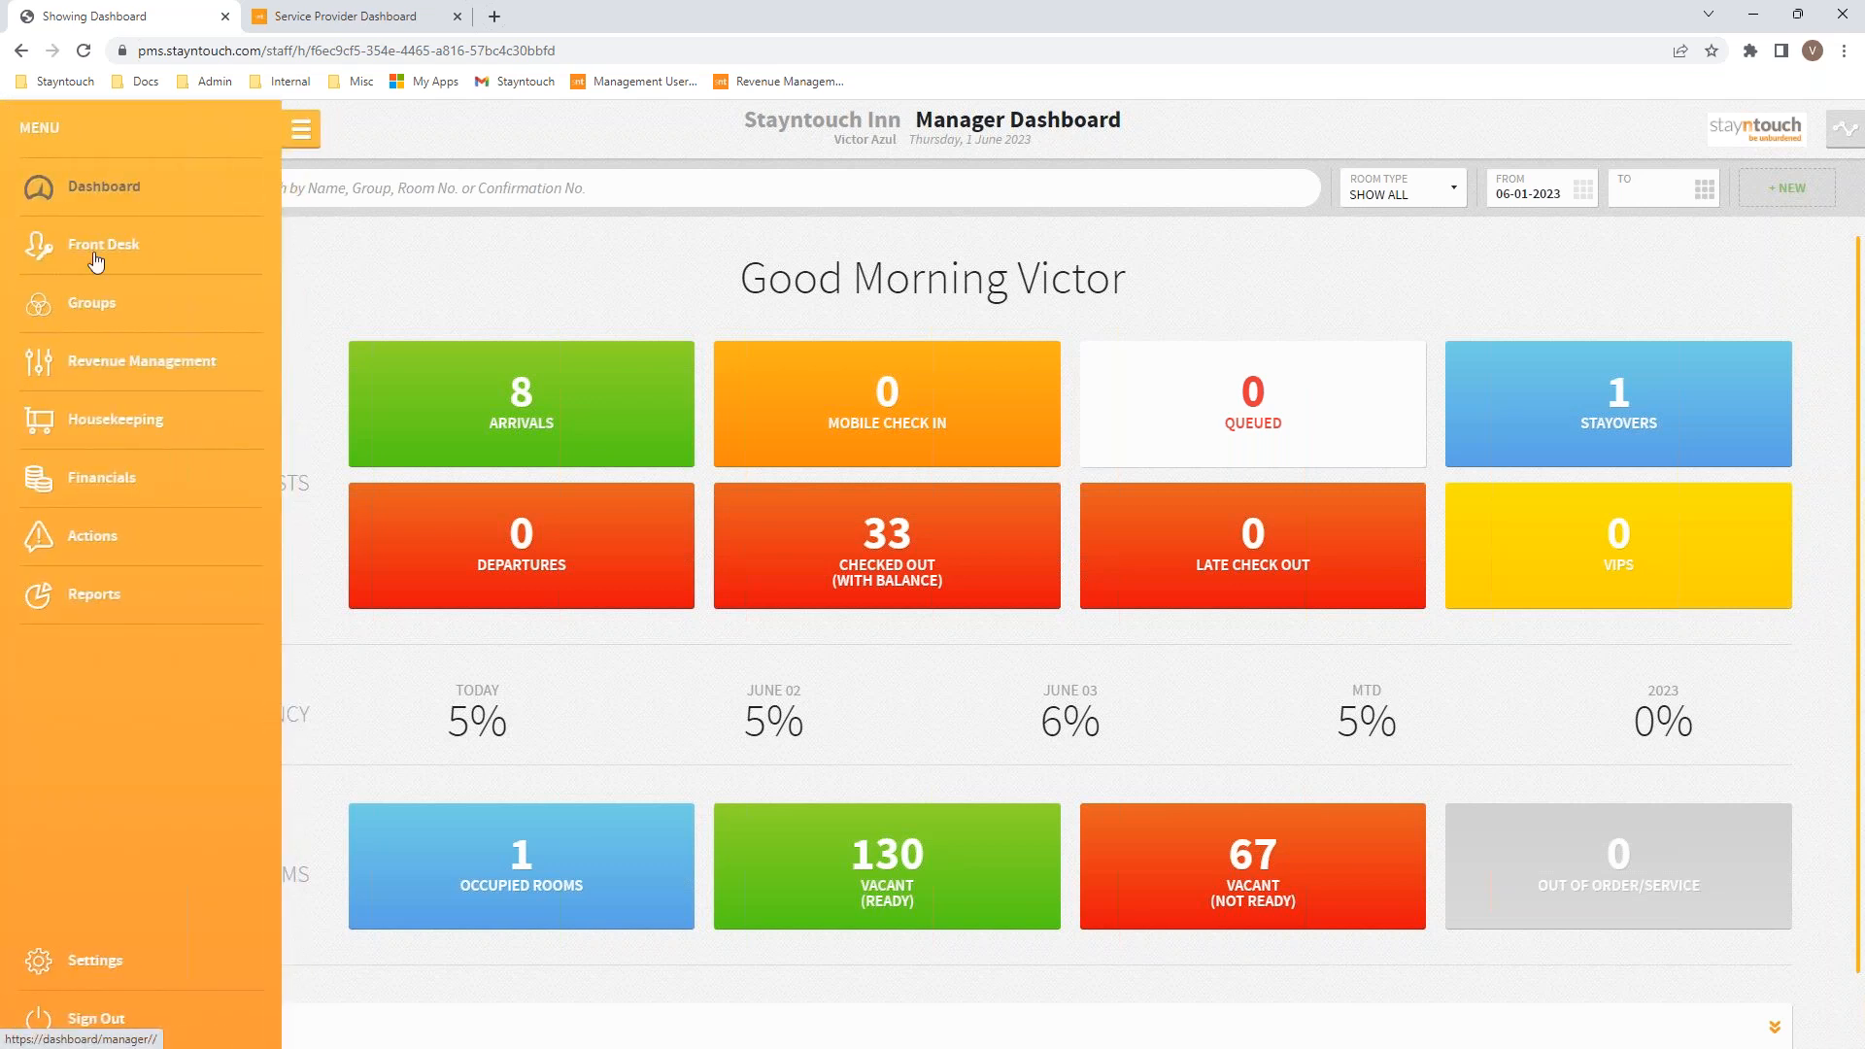
click(104, 322)
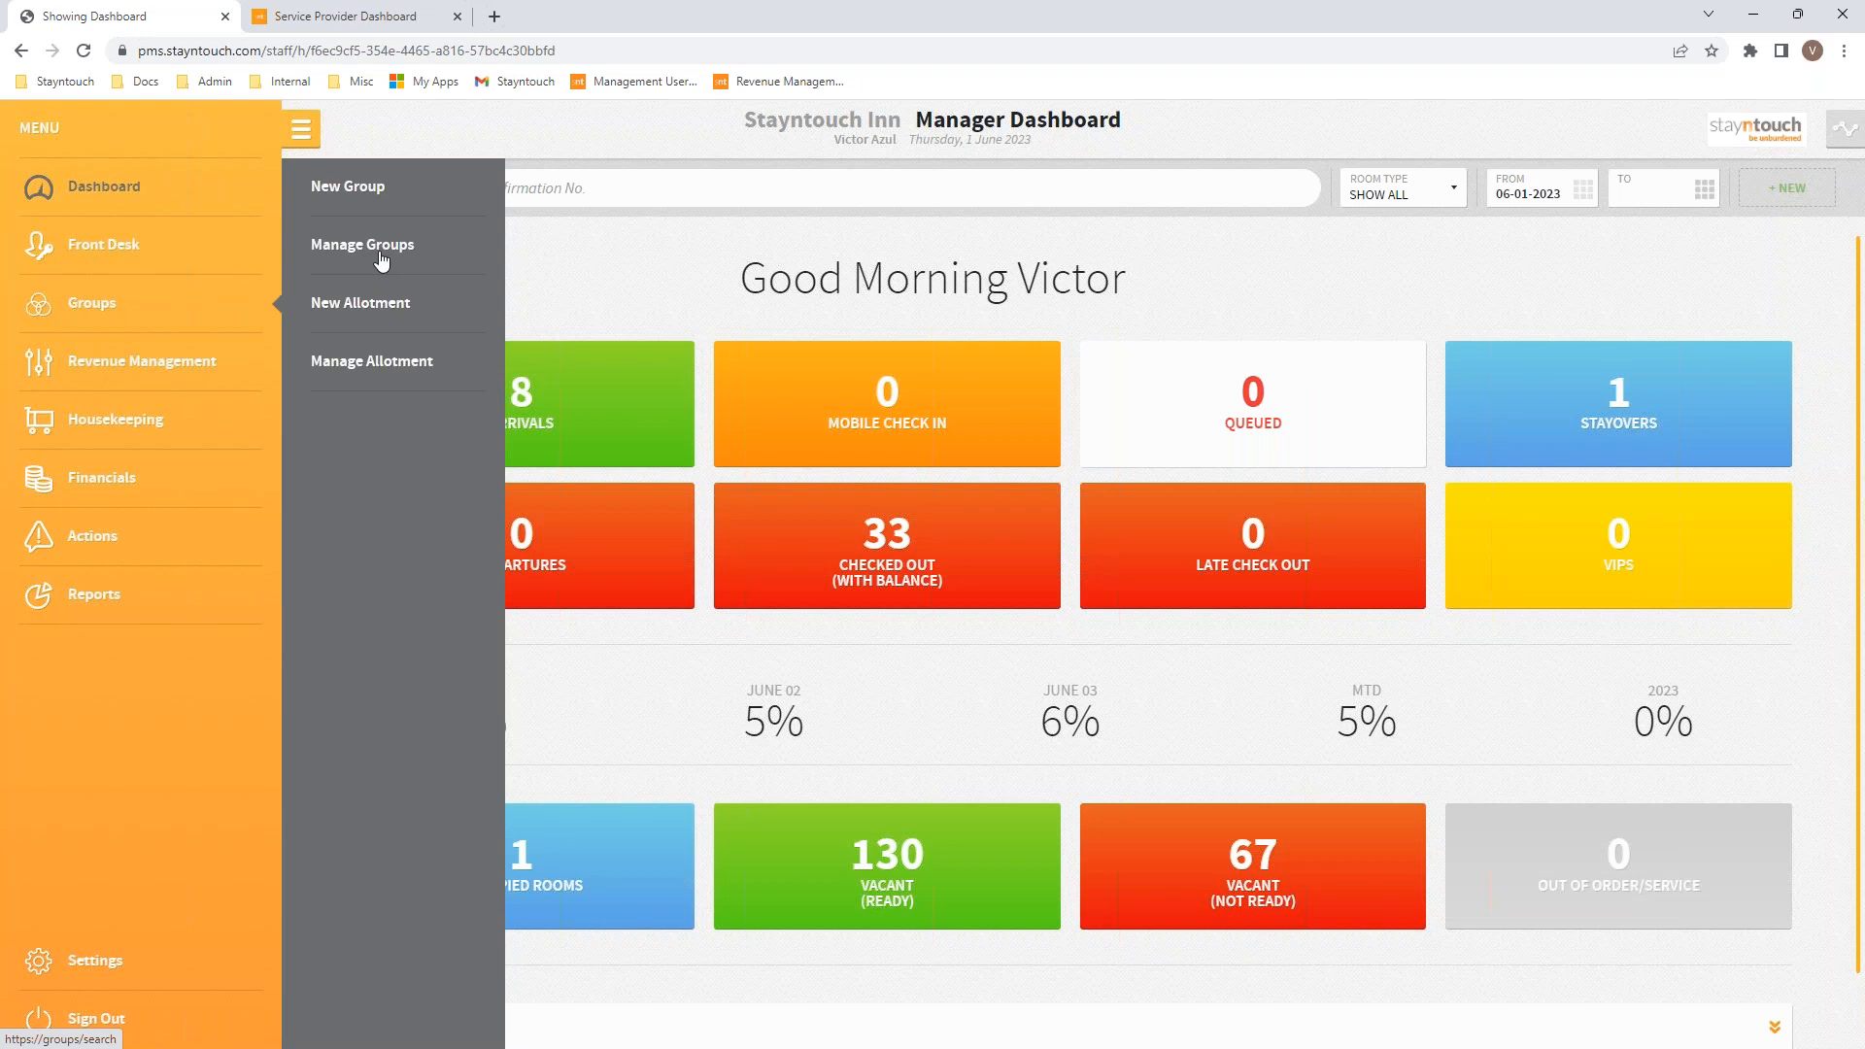
click(381, 250)
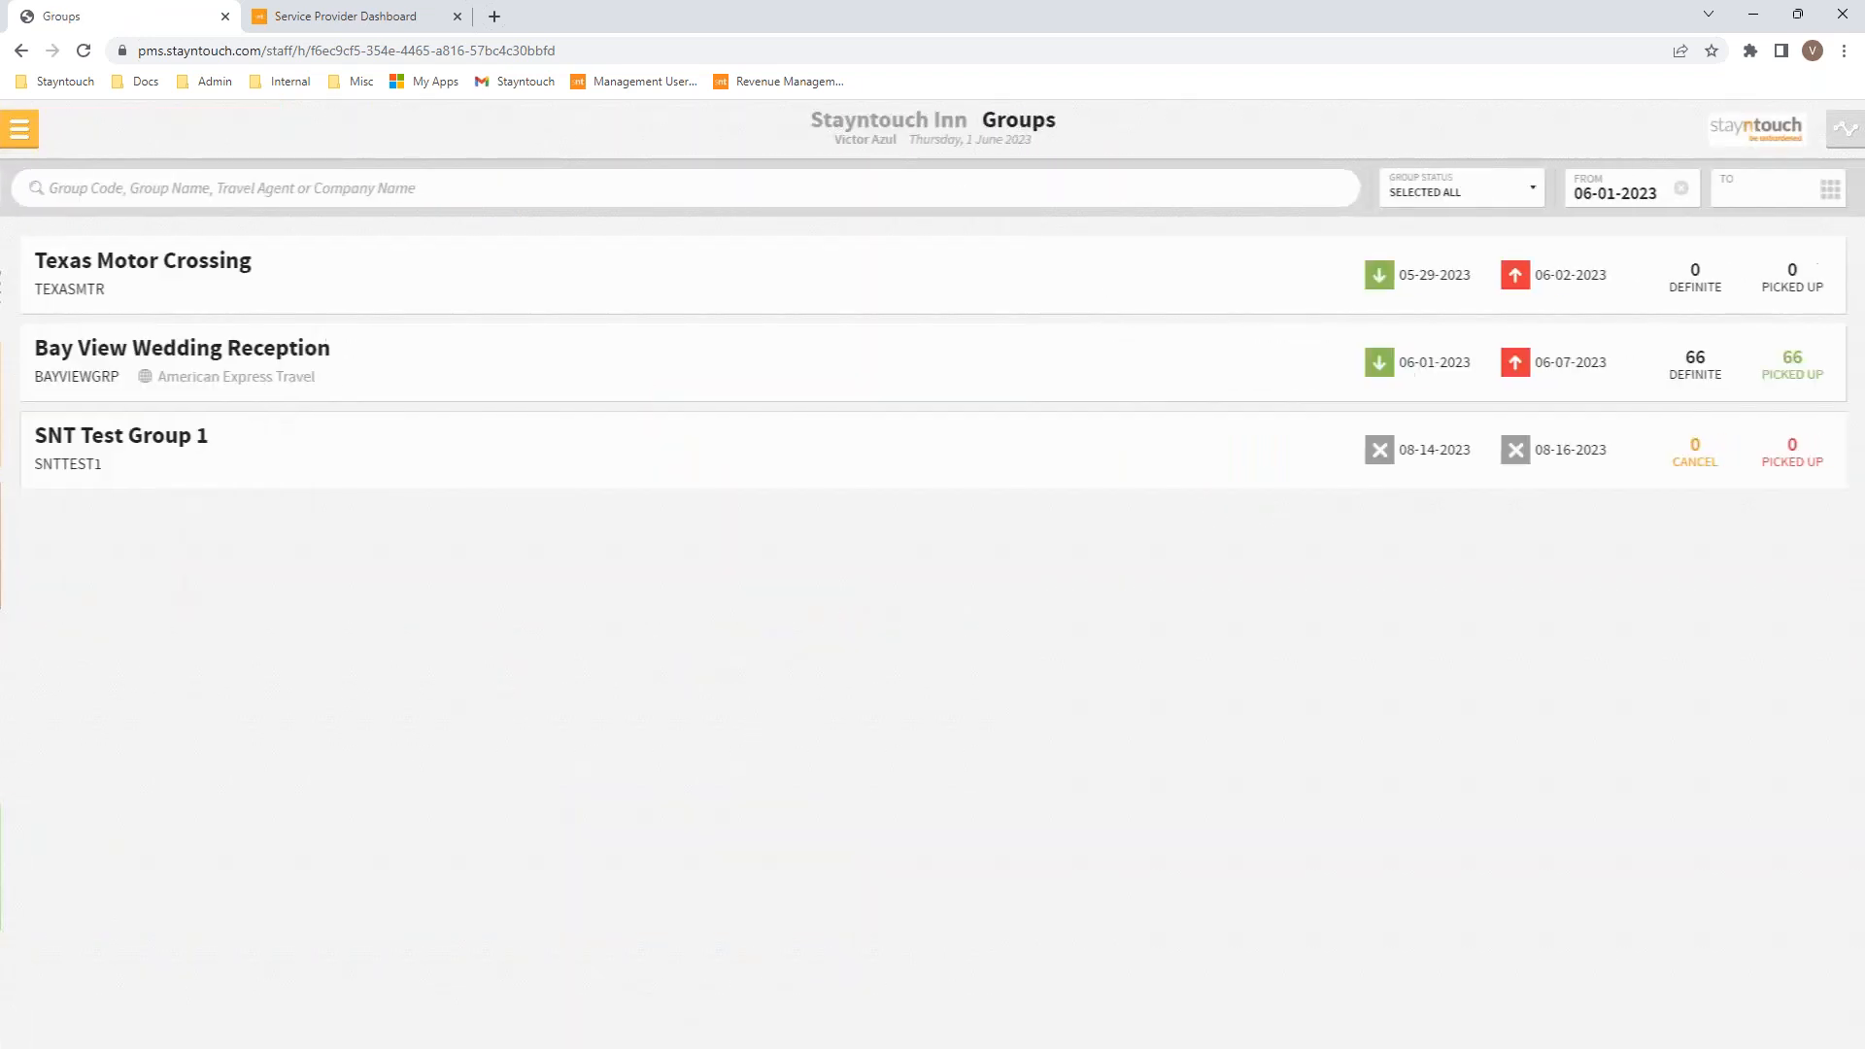
click(283, 377)
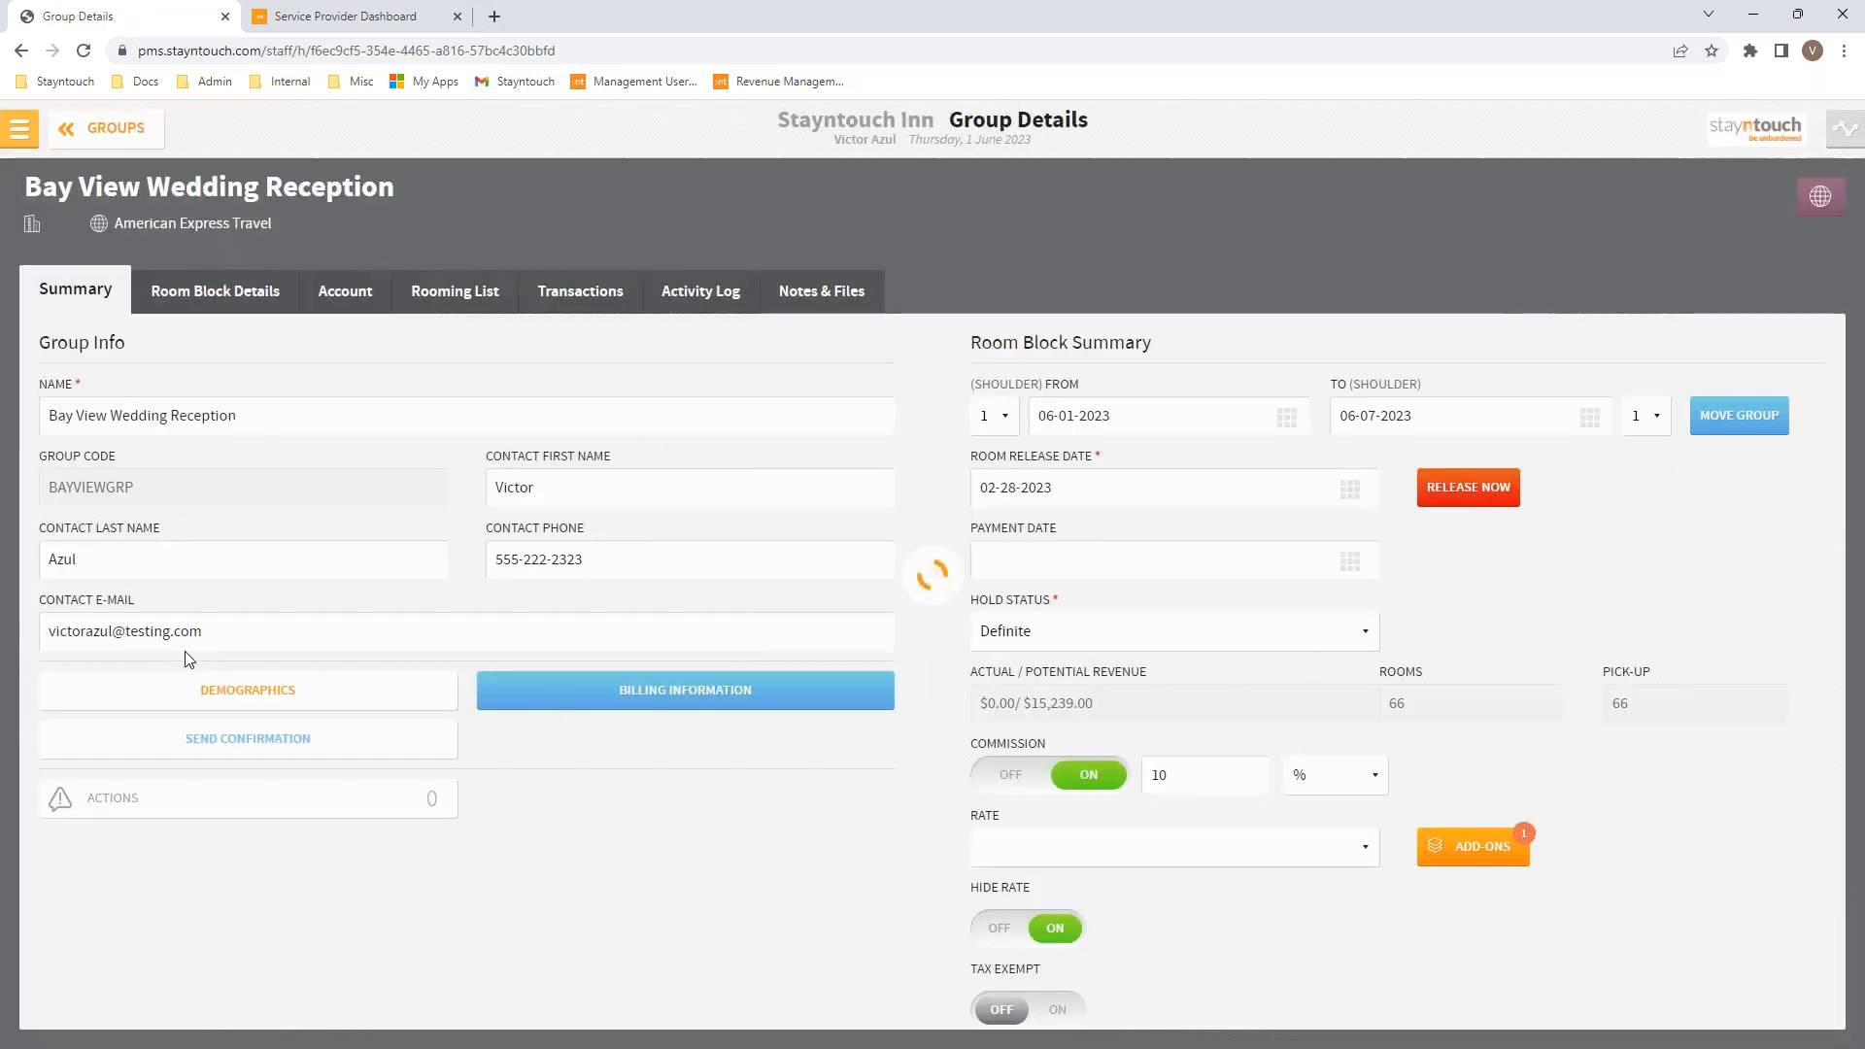
Step: Show the Bay View Wedding Reception rooming list and tick its first five reservations
click(473, 305)
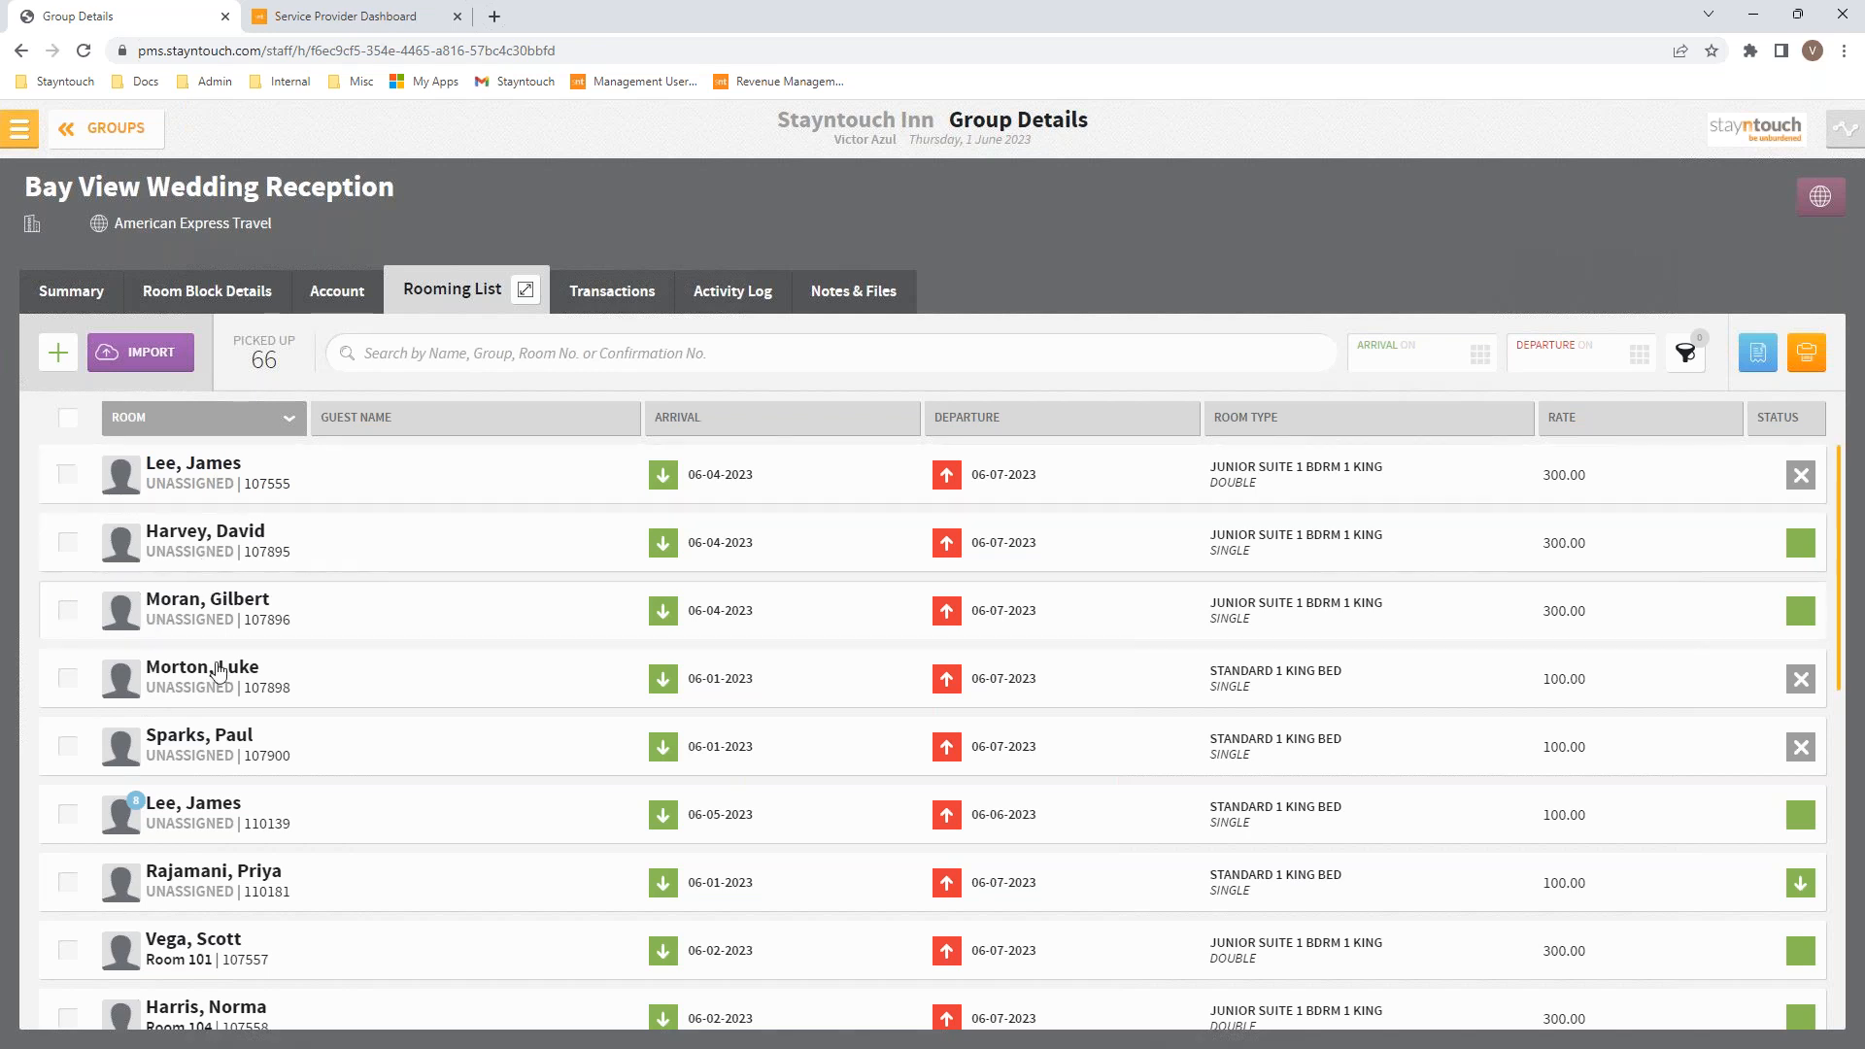
click(65, 480)
click(66, 544)
click(67, 612)
click(68, 680)
click(68, 748)
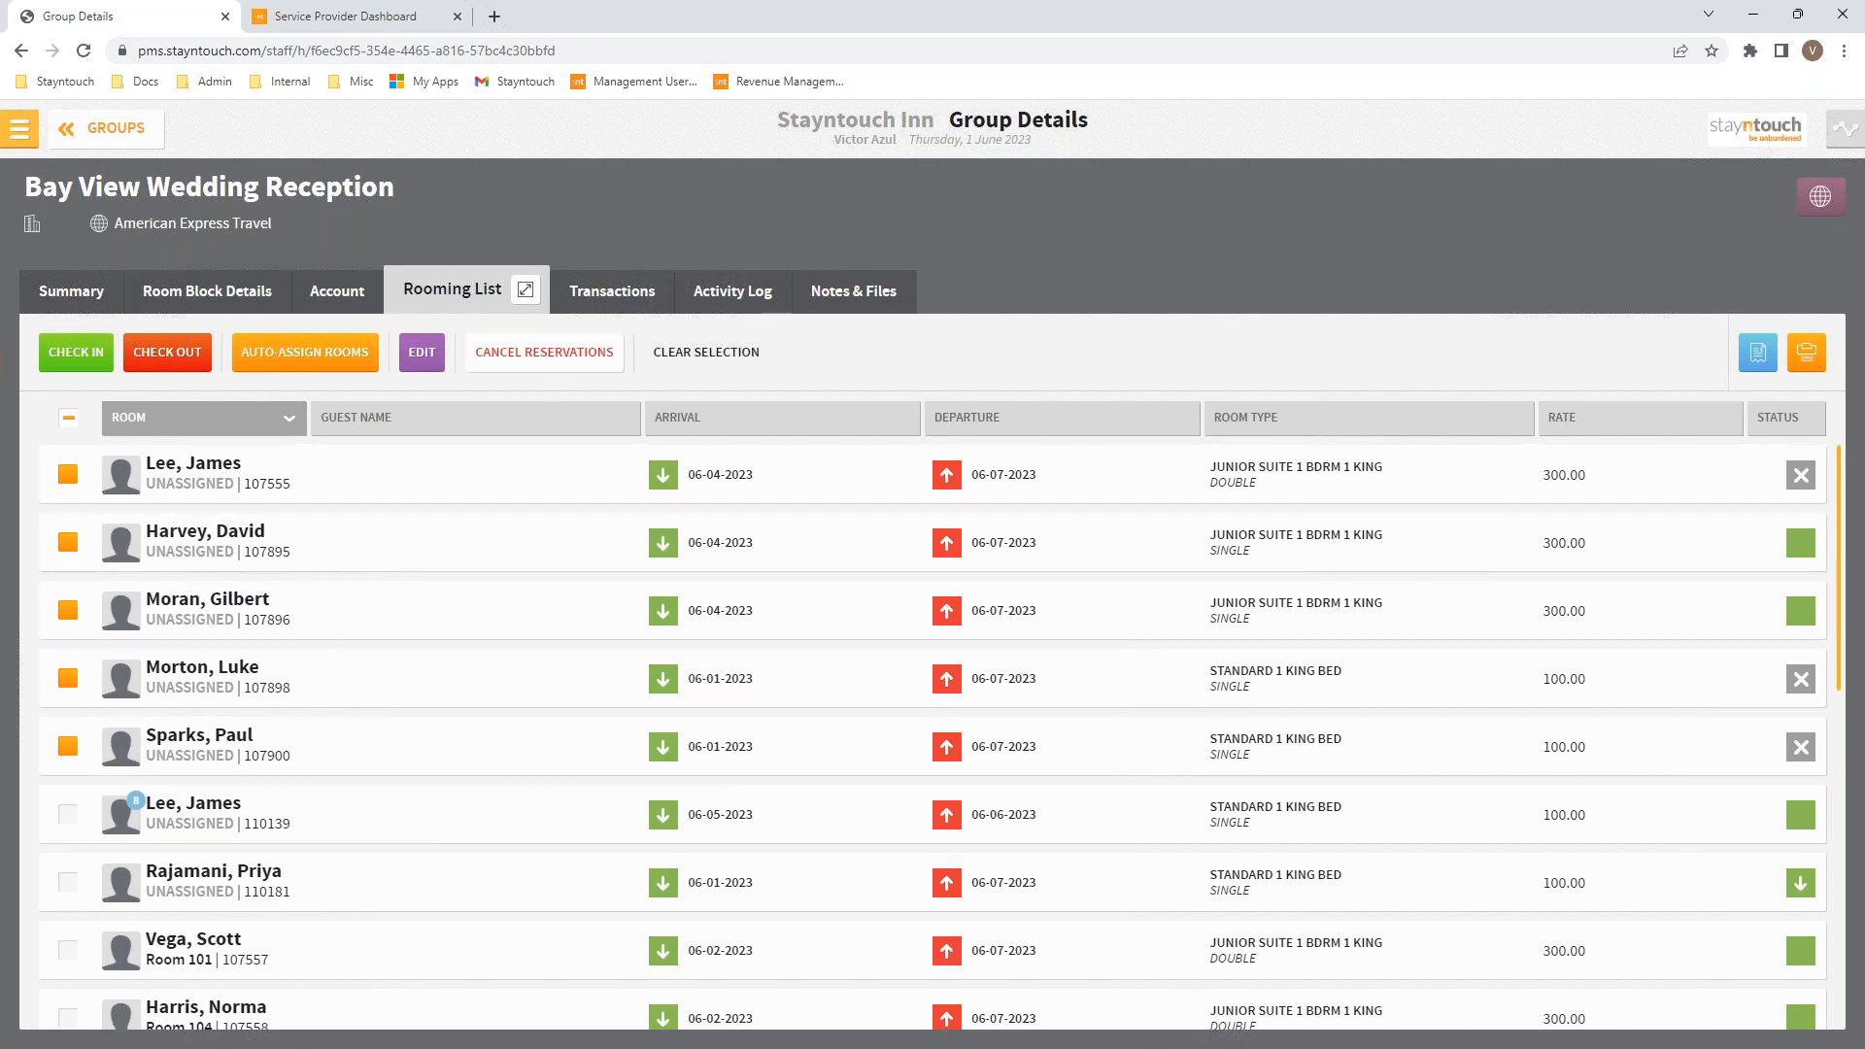
Step: Confirm cancellation of the selected rooming list reservations, then select the sixth and seventh reservations
click(544, 352)
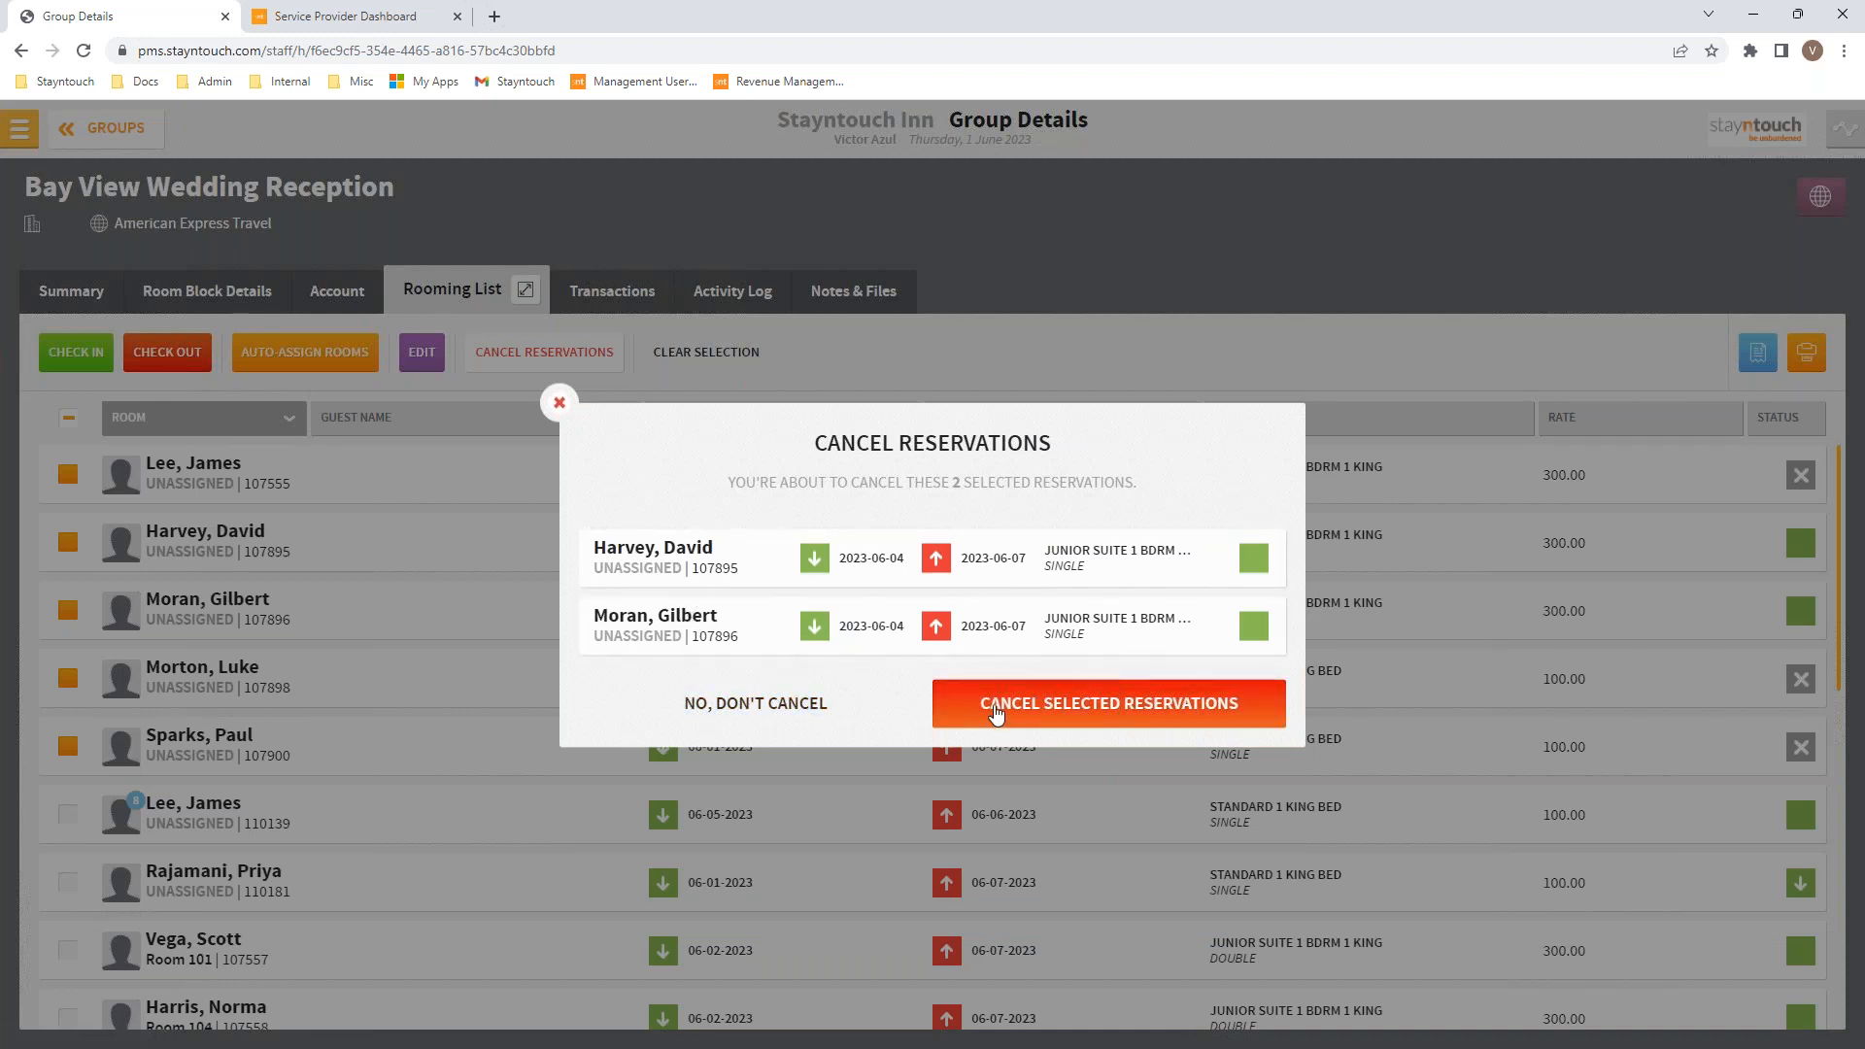
click(996, 716)
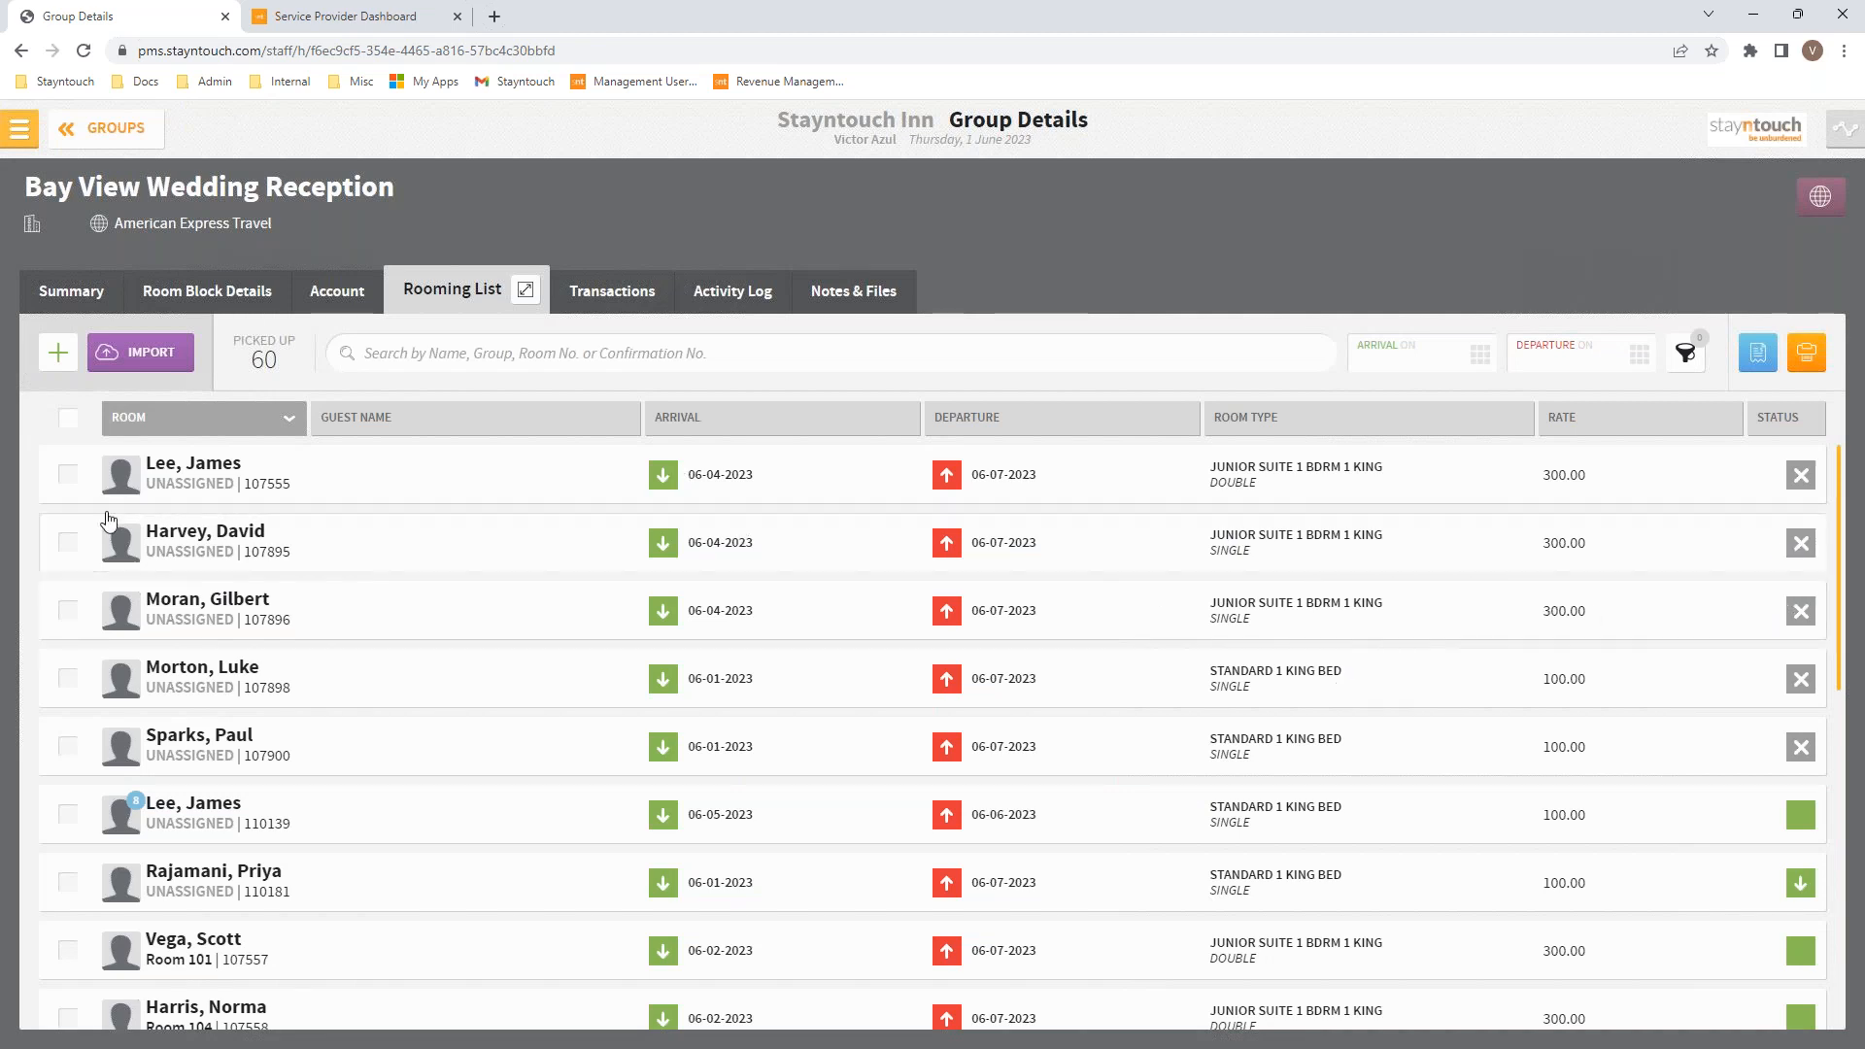
click(67, 814)
click(67, 882)
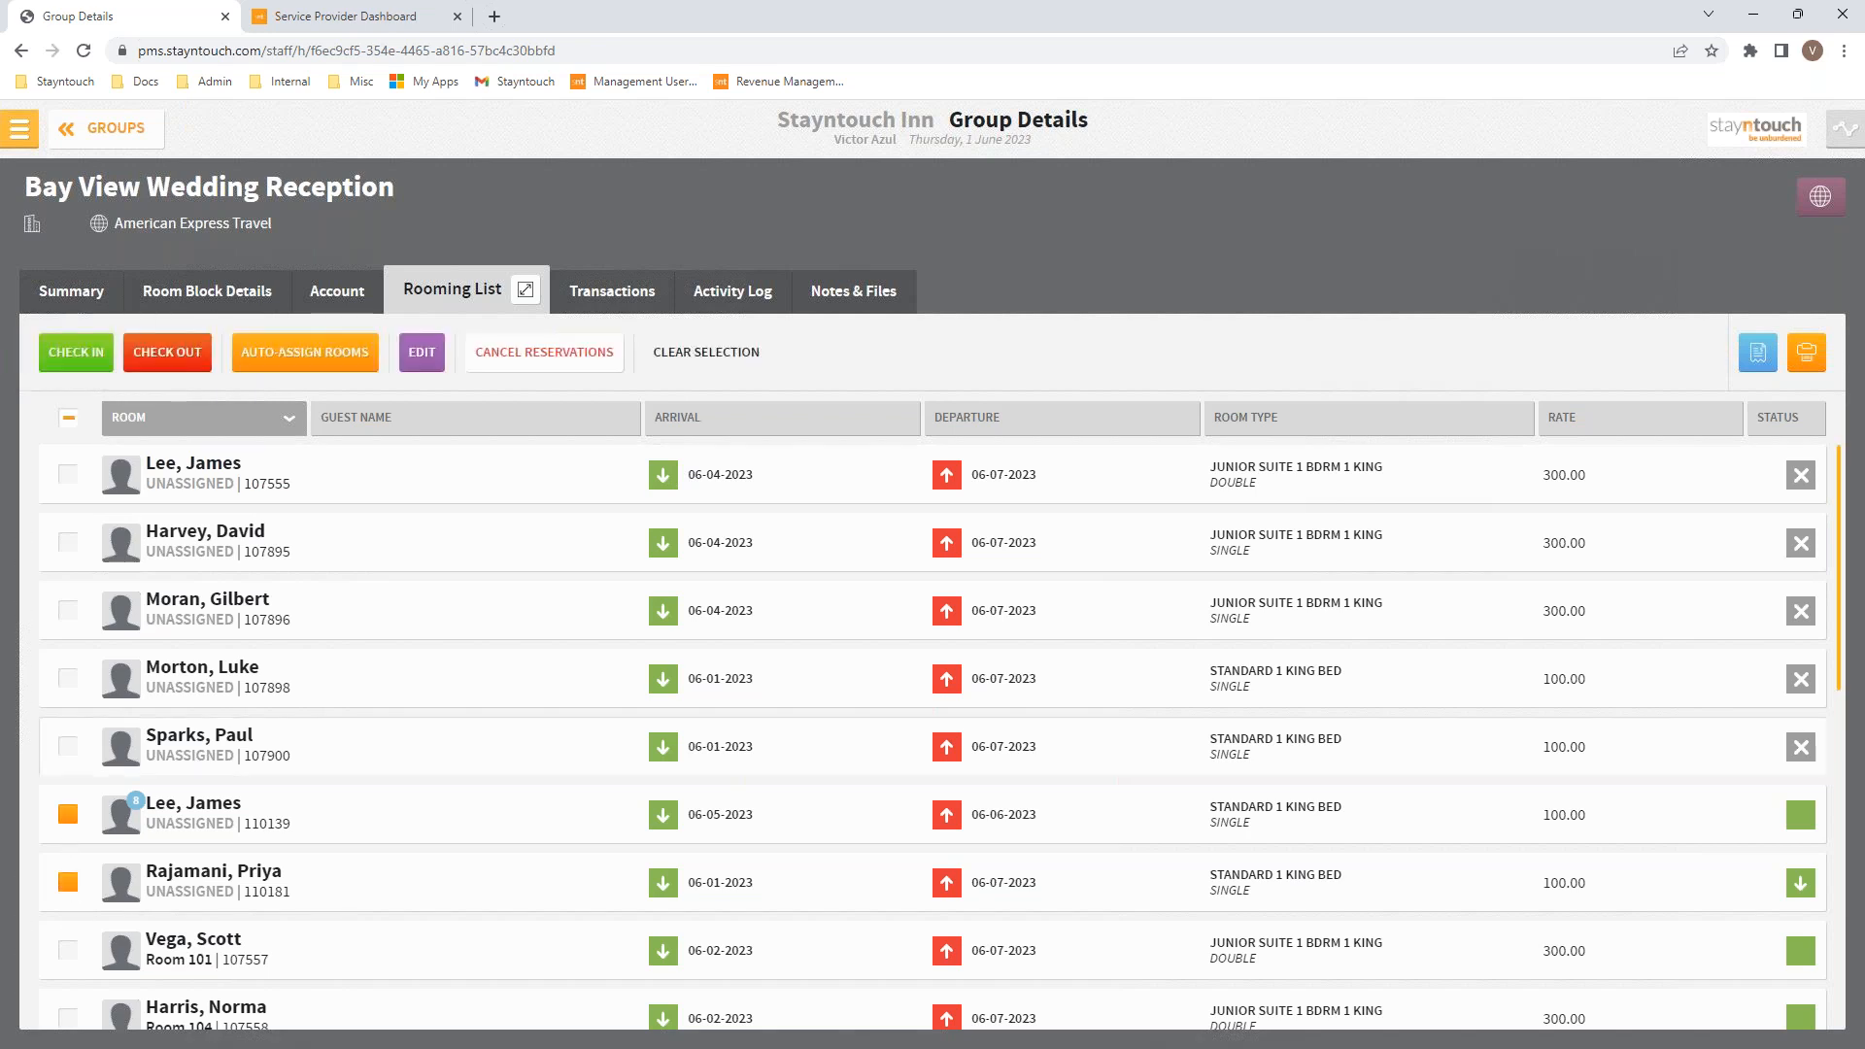
Step: Back out of cancelling those two and view the Bay View Wedding Reception group's Activity Log
click(558, 359)
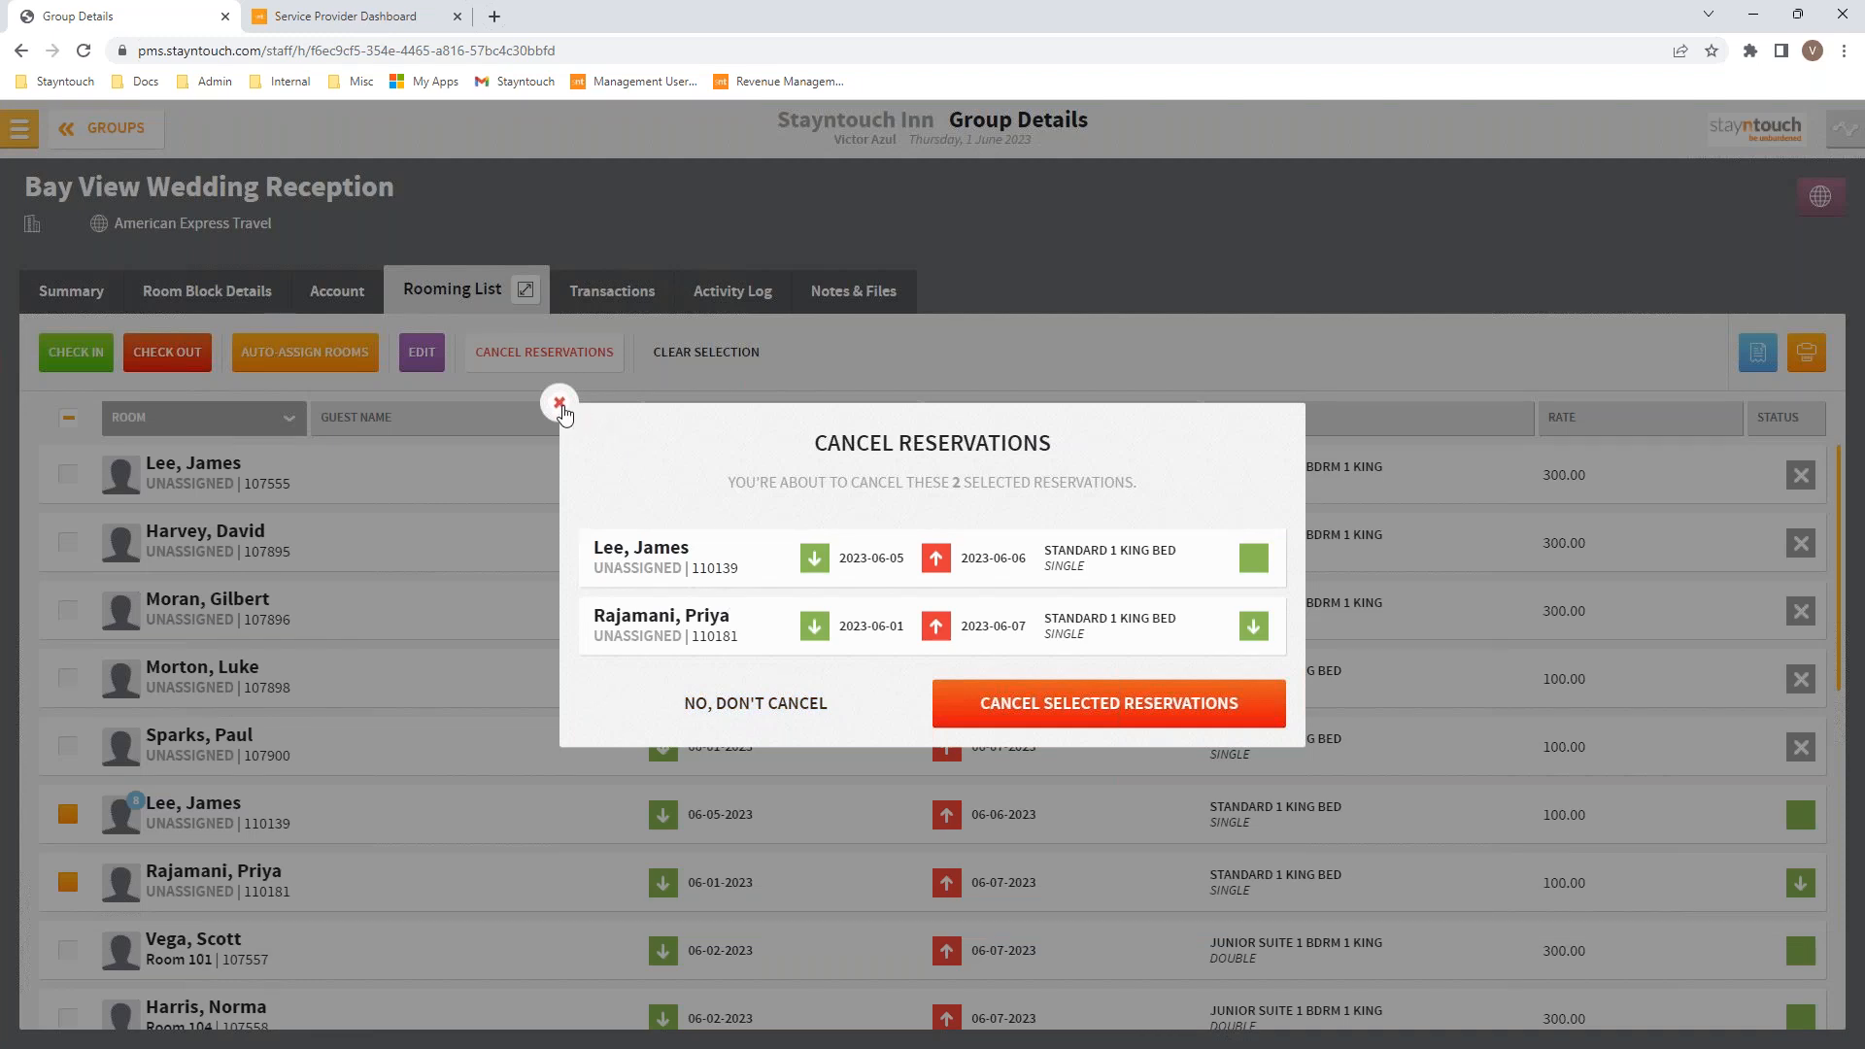
click(560, 404)
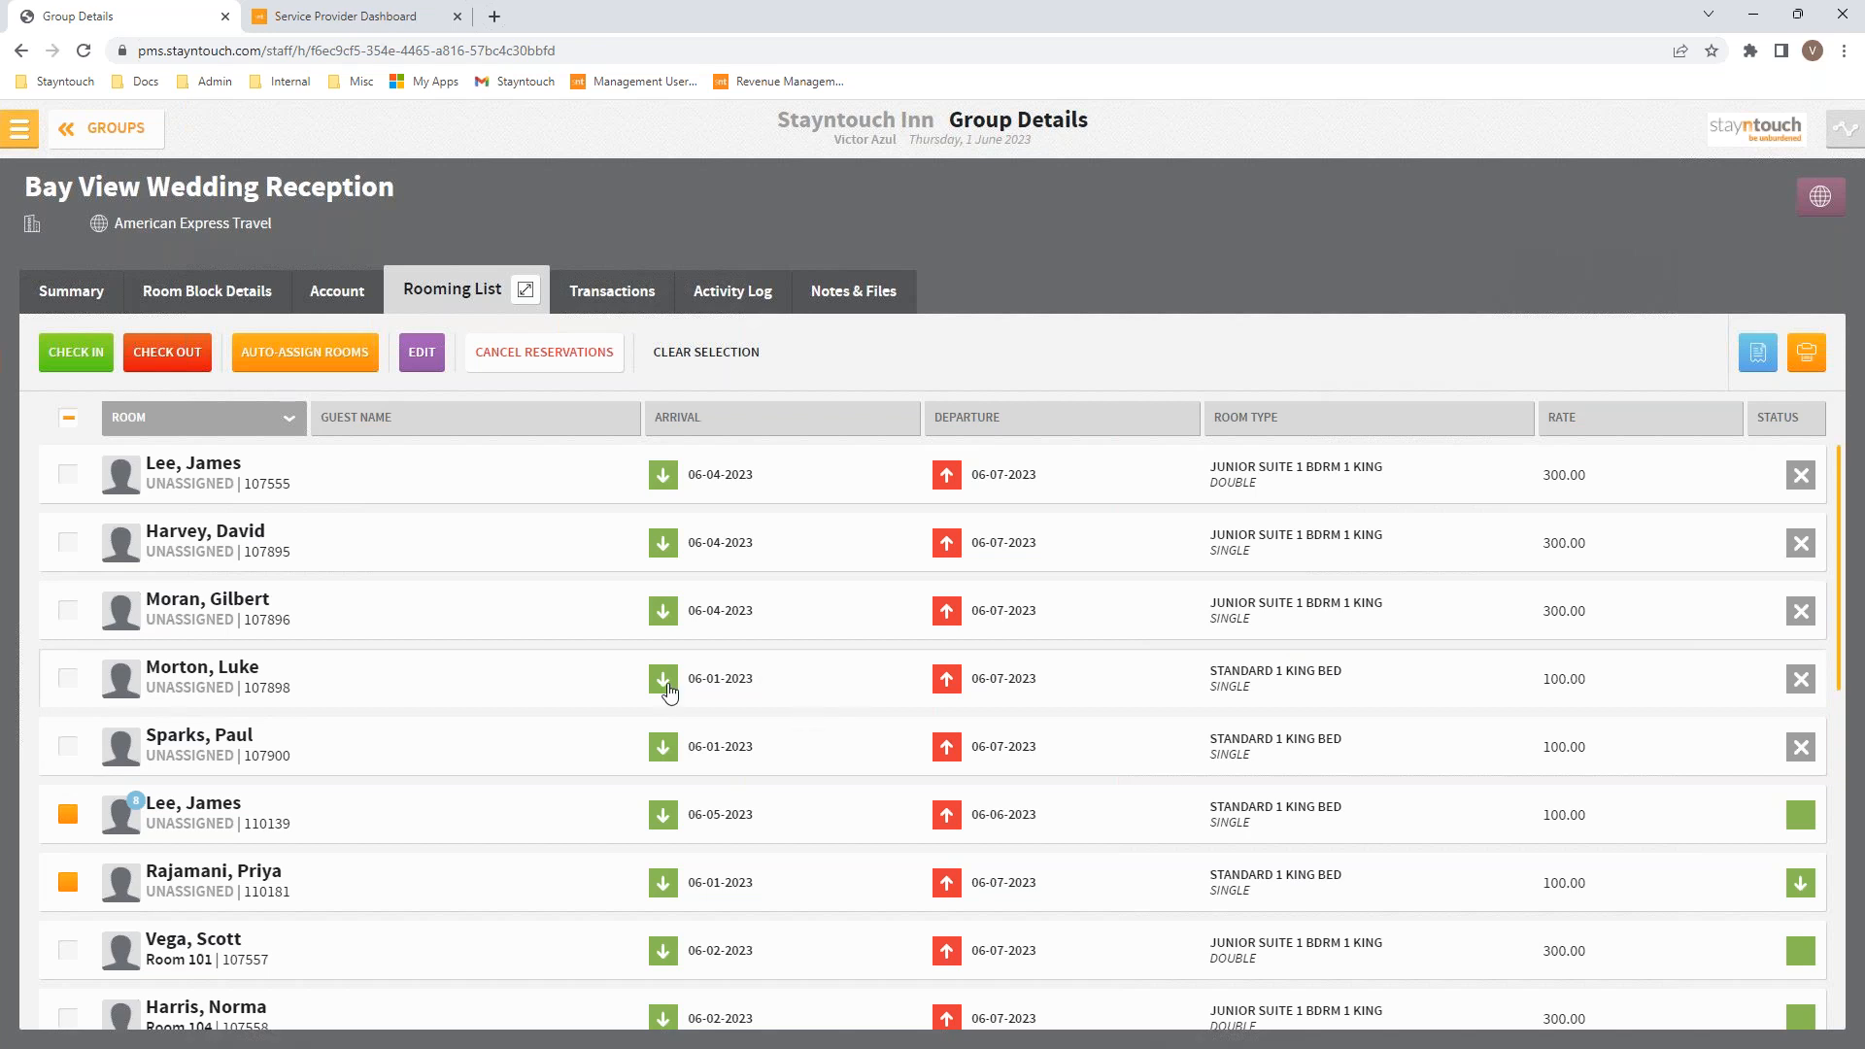
click(734, 301)
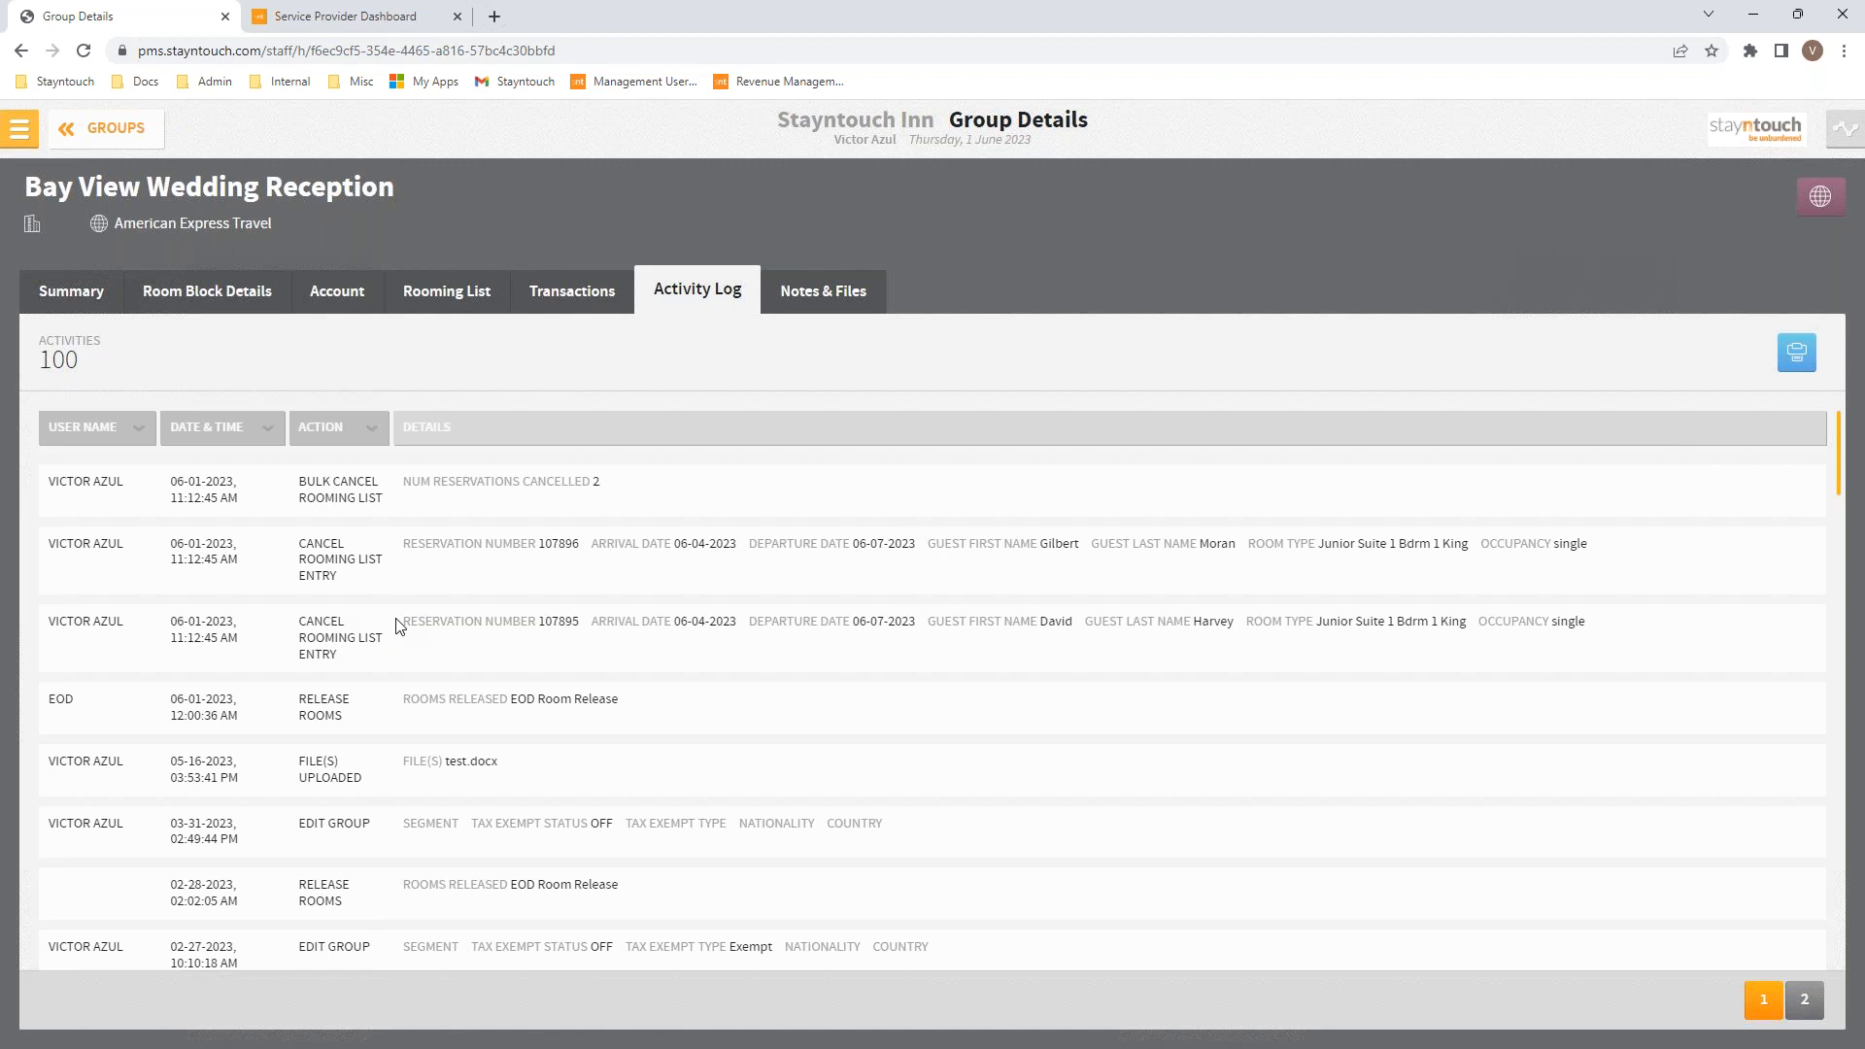
Step: From the dashboard, go to Settings > Rates and open the Bay View Wedding rate (May 28–June 10, 2023)
click(19, 127)
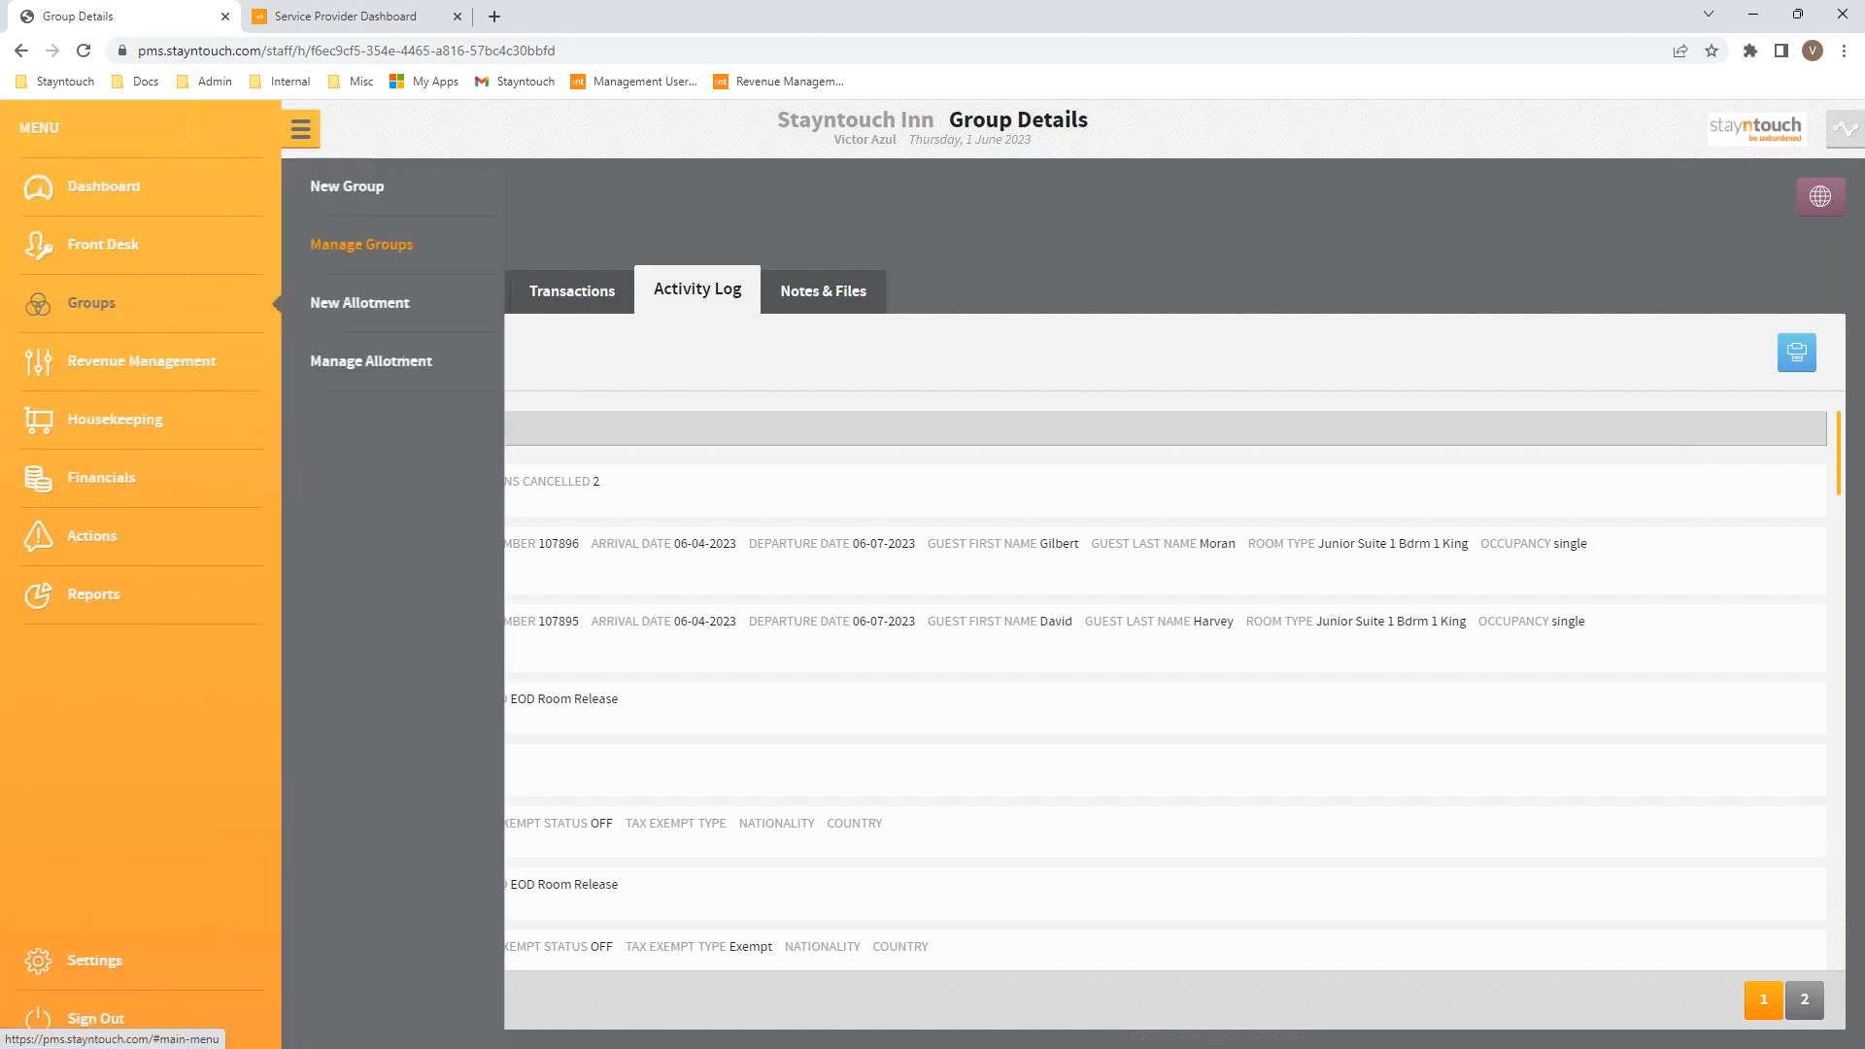
click(73, 206)
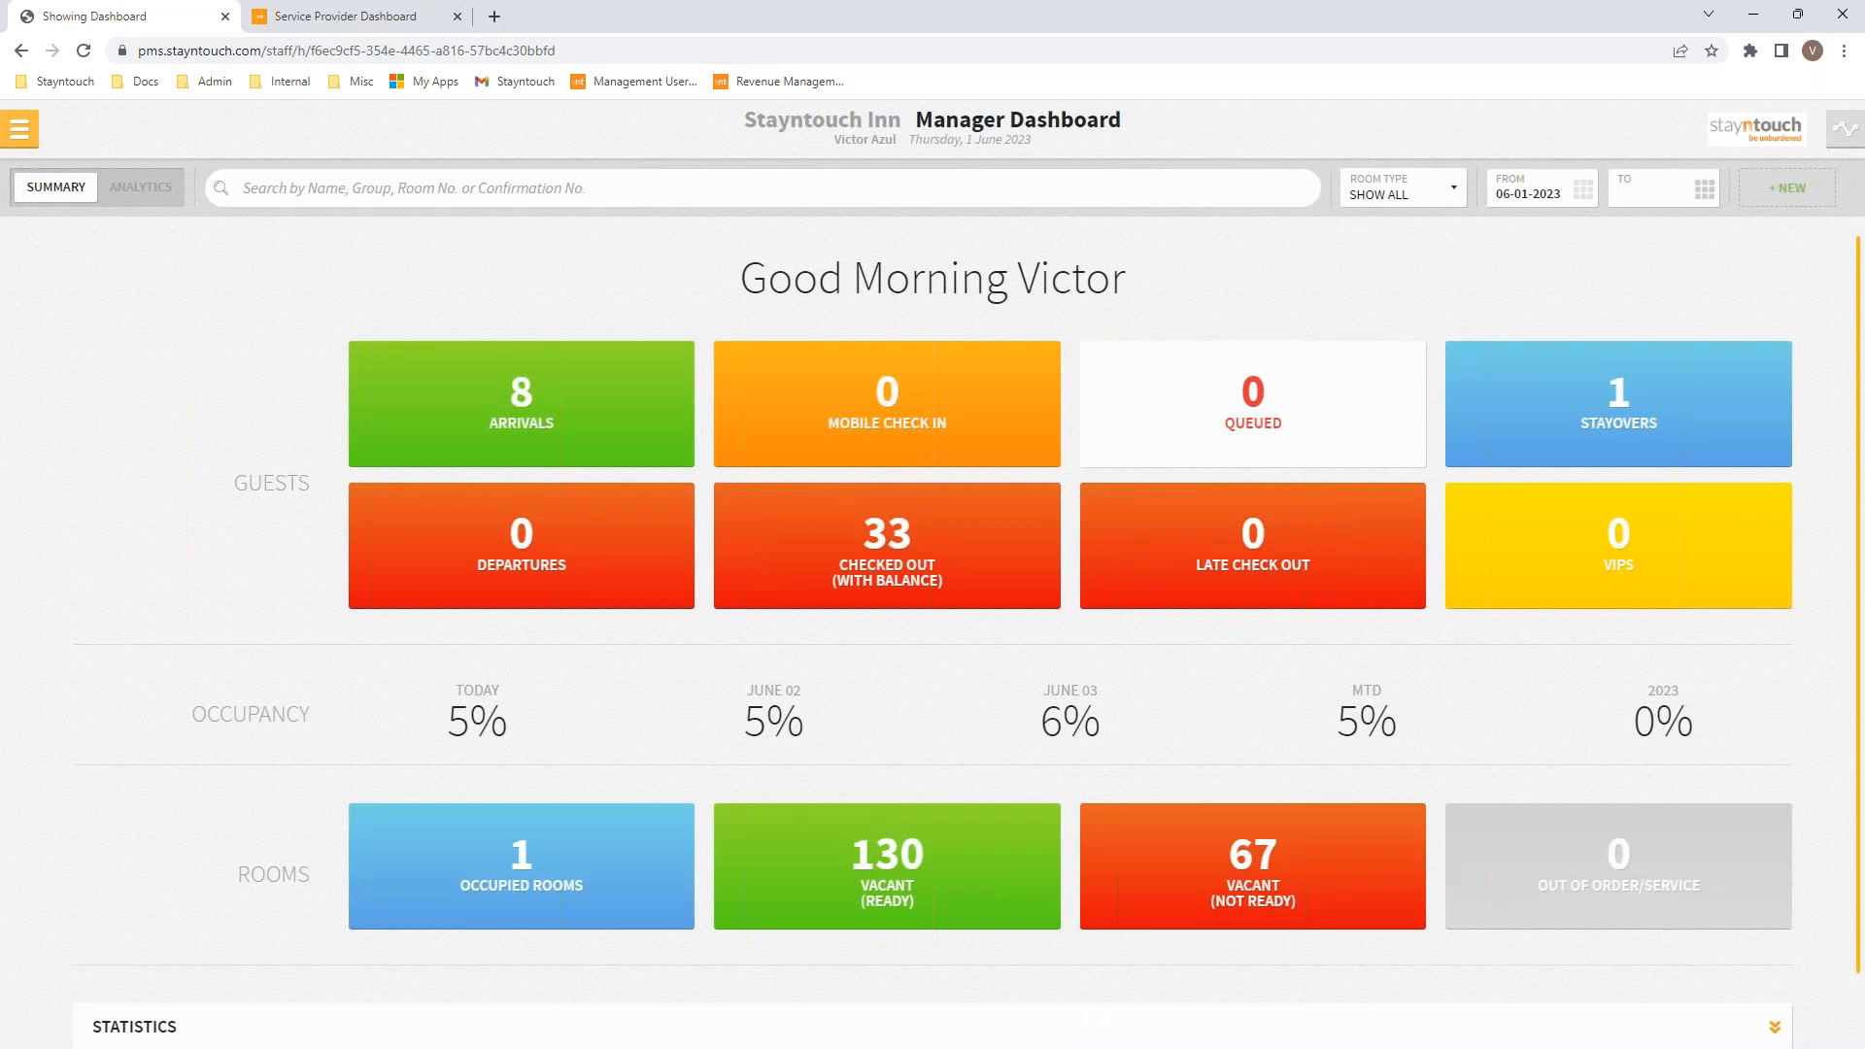
click(20, 127)
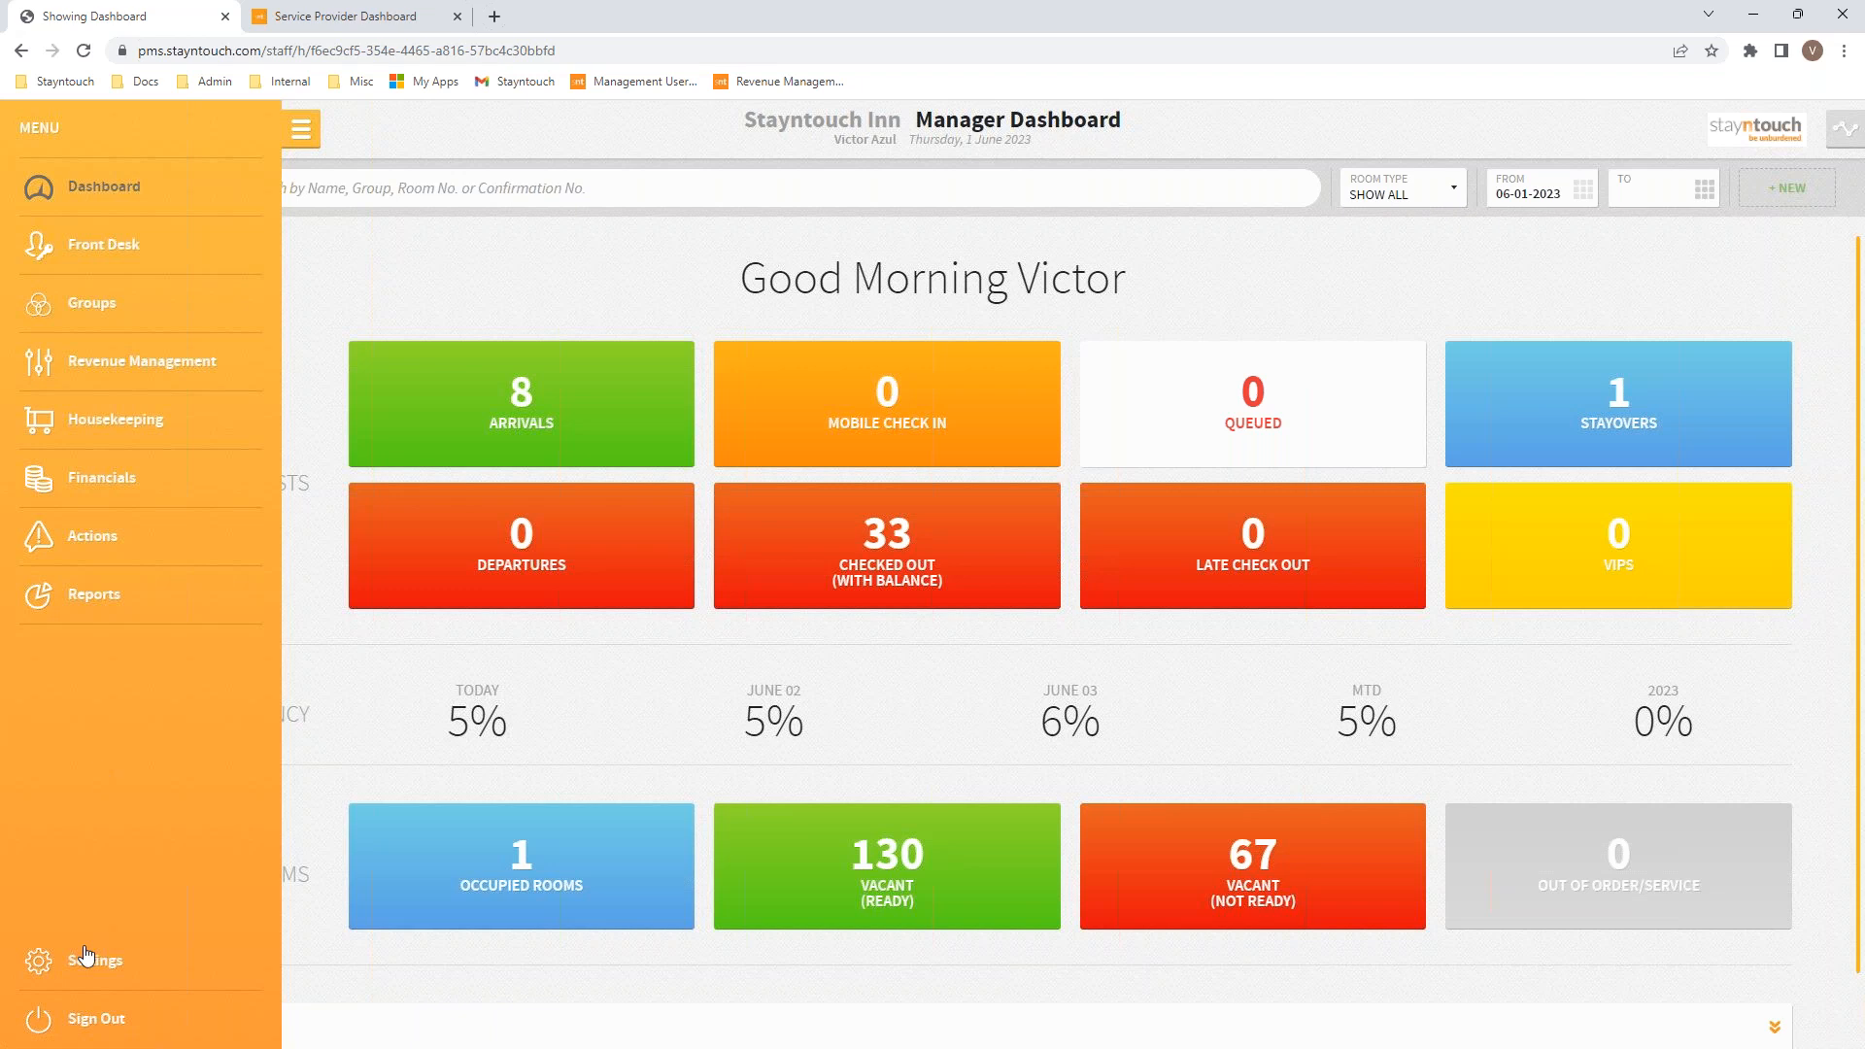
click(85, 956)
click(375, 251)
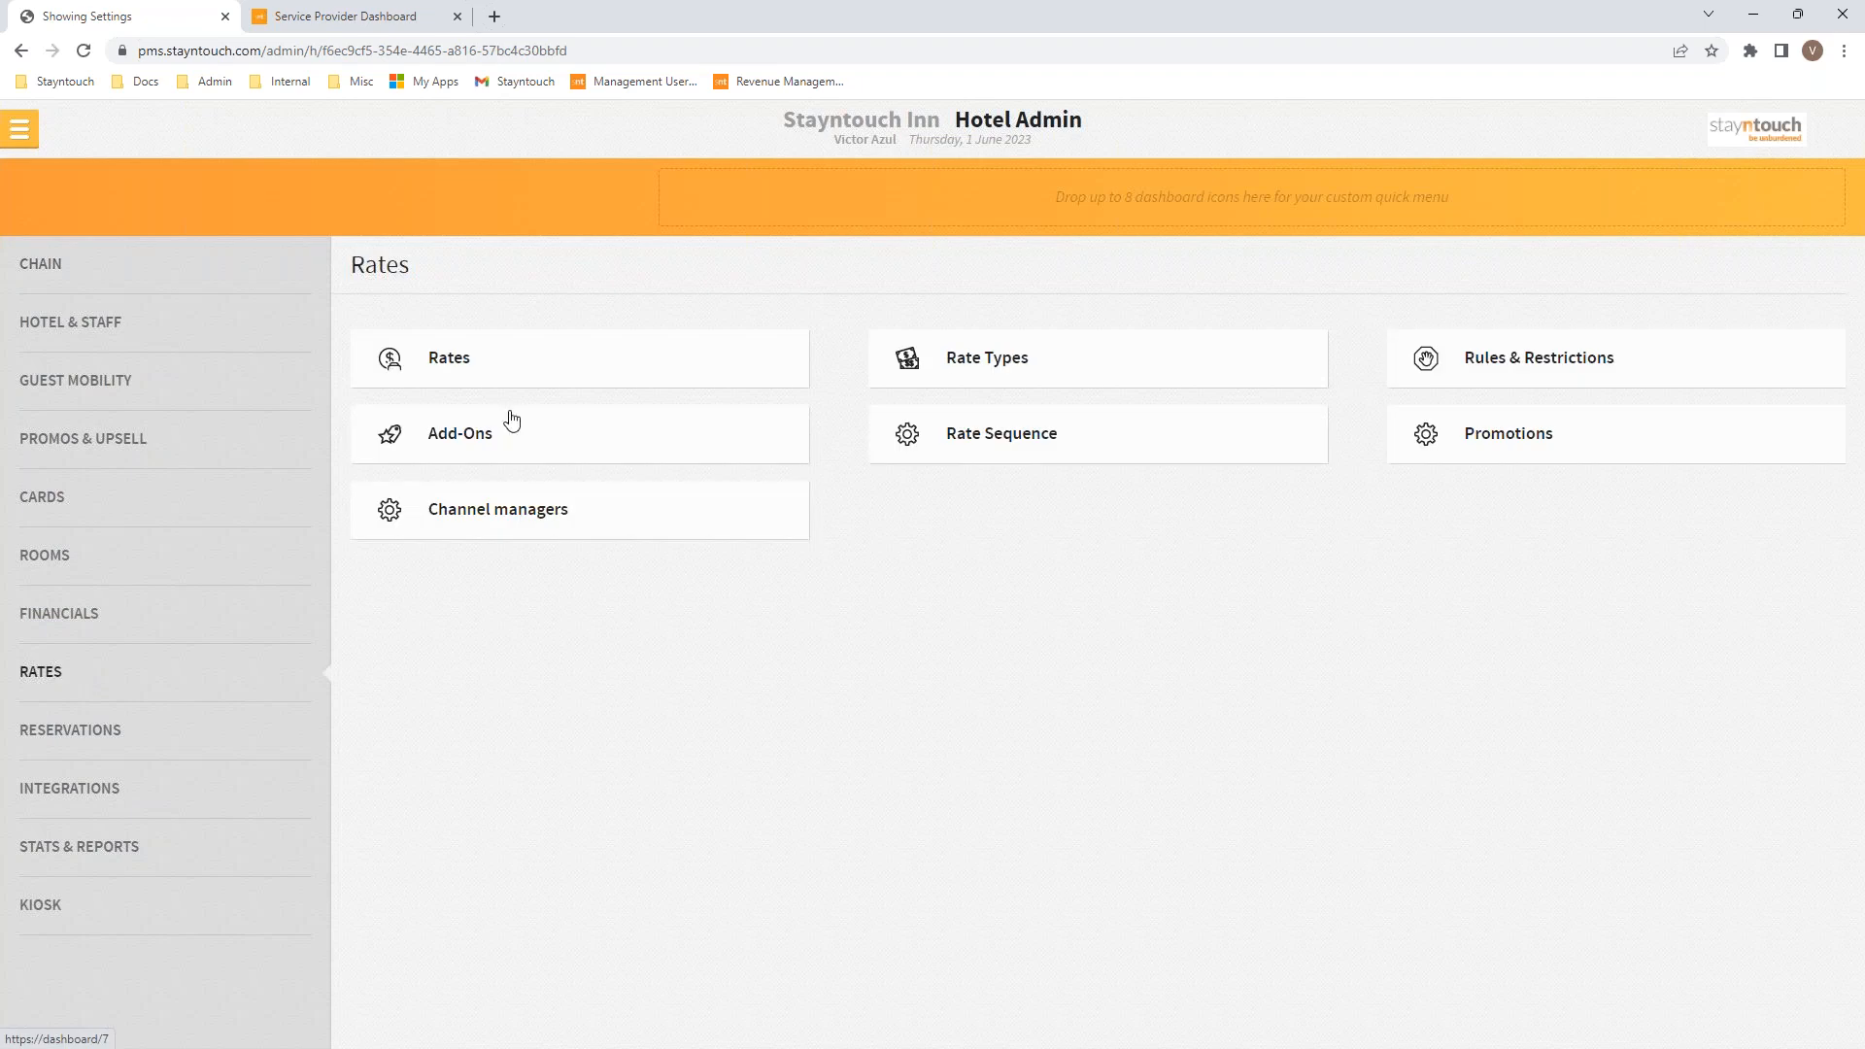
click(487, 362)
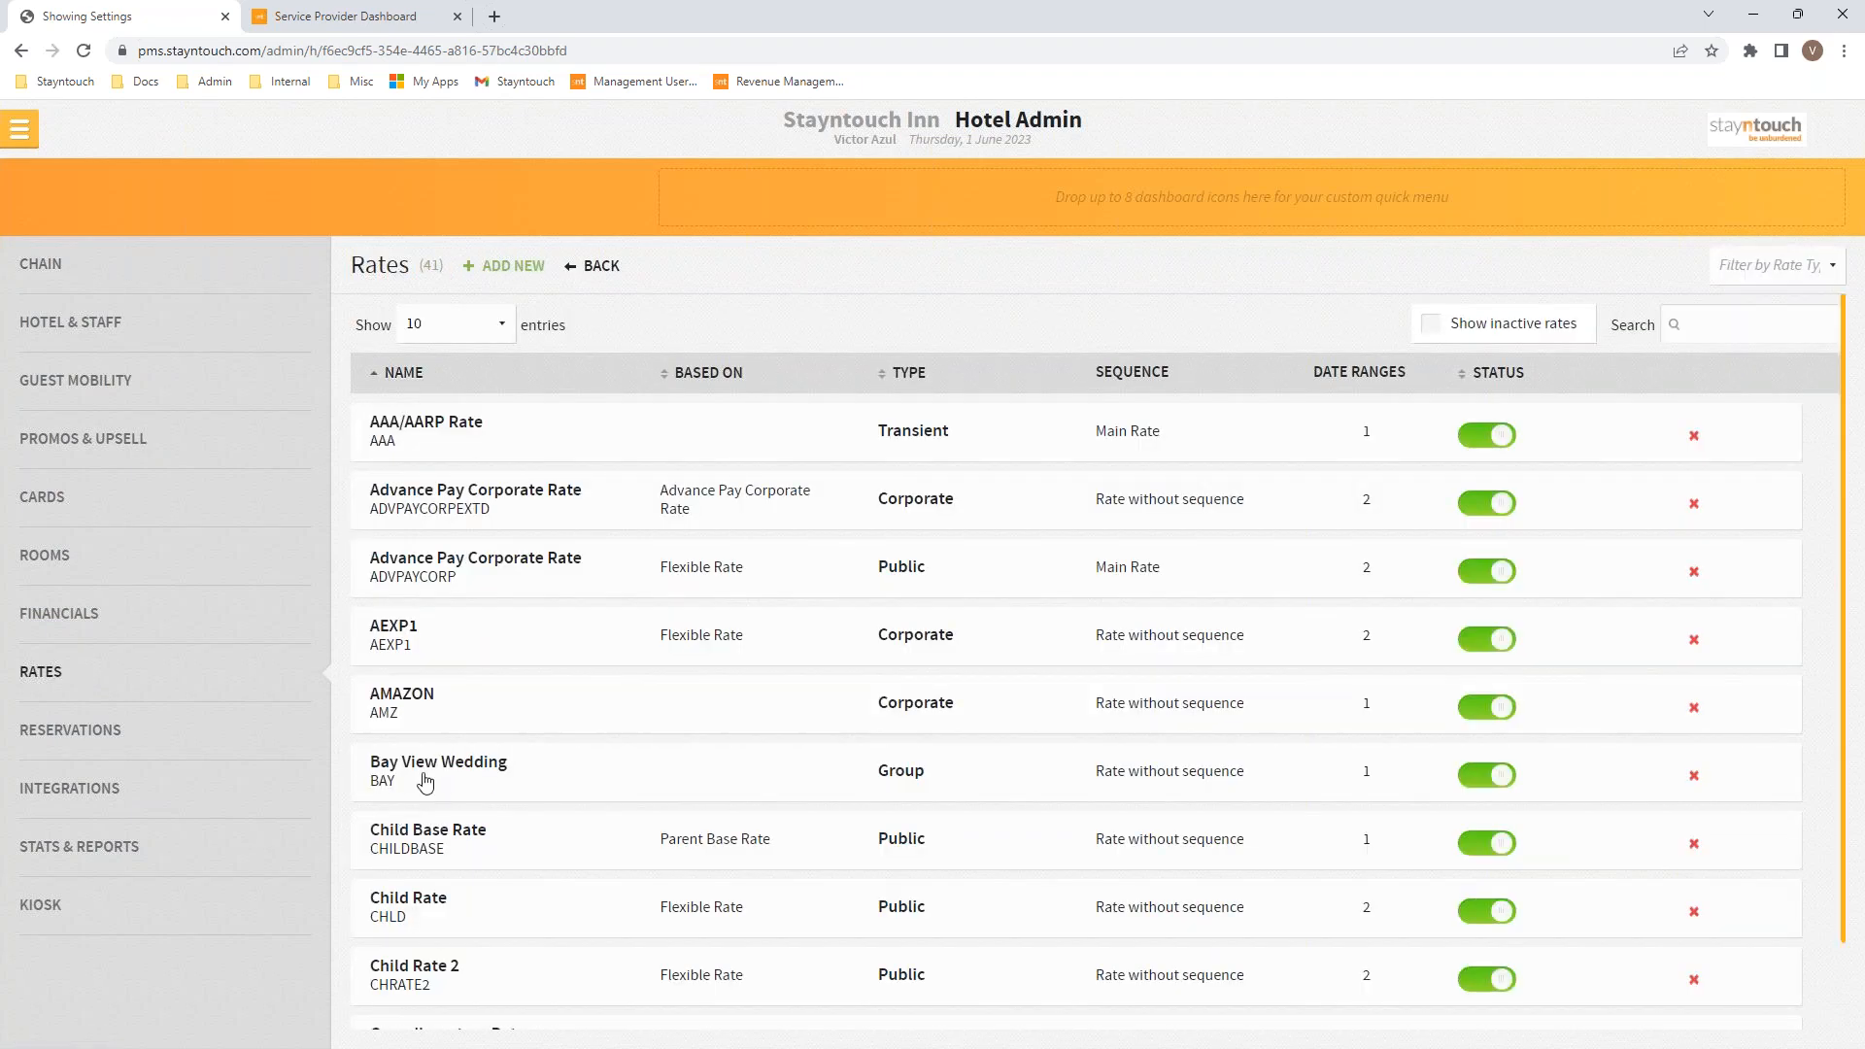
click(424, 769)
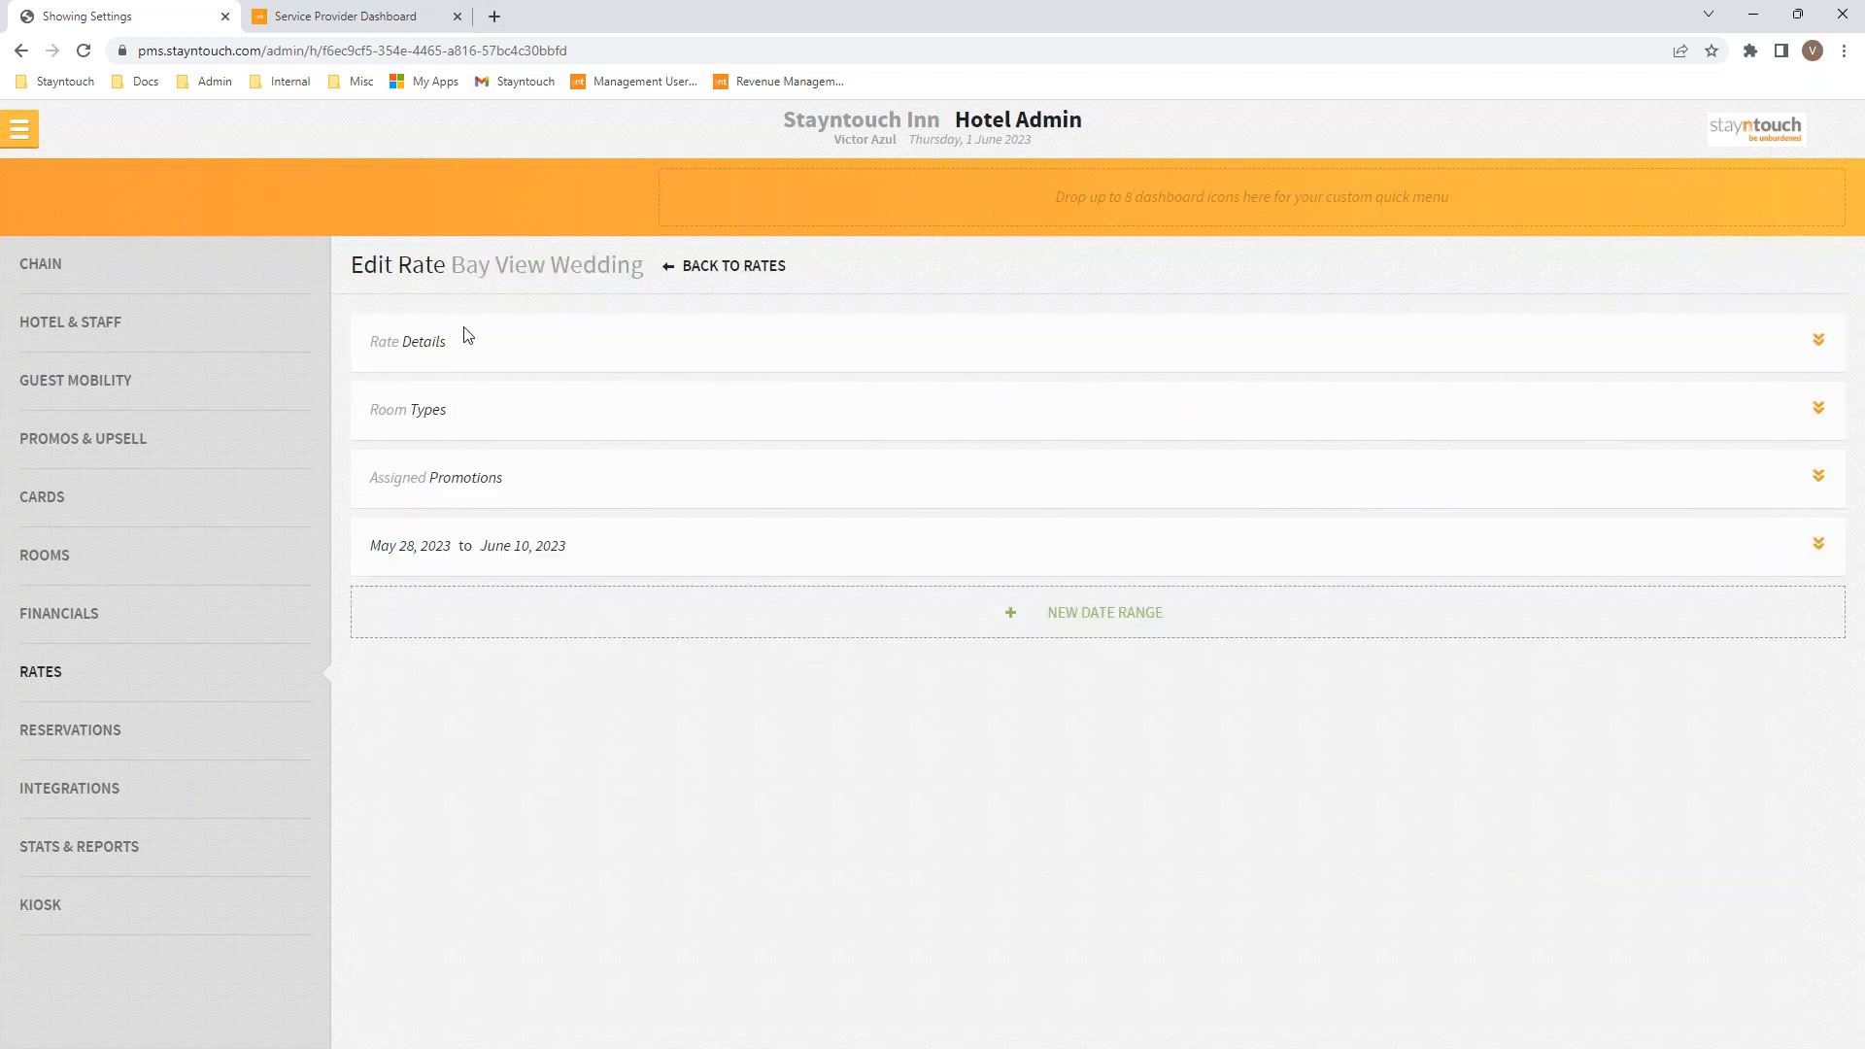
Step: In Rate Details > Add-ons, remove Champagne and Breakfast Package from the Bay View Wedding rate
click(421, 340)
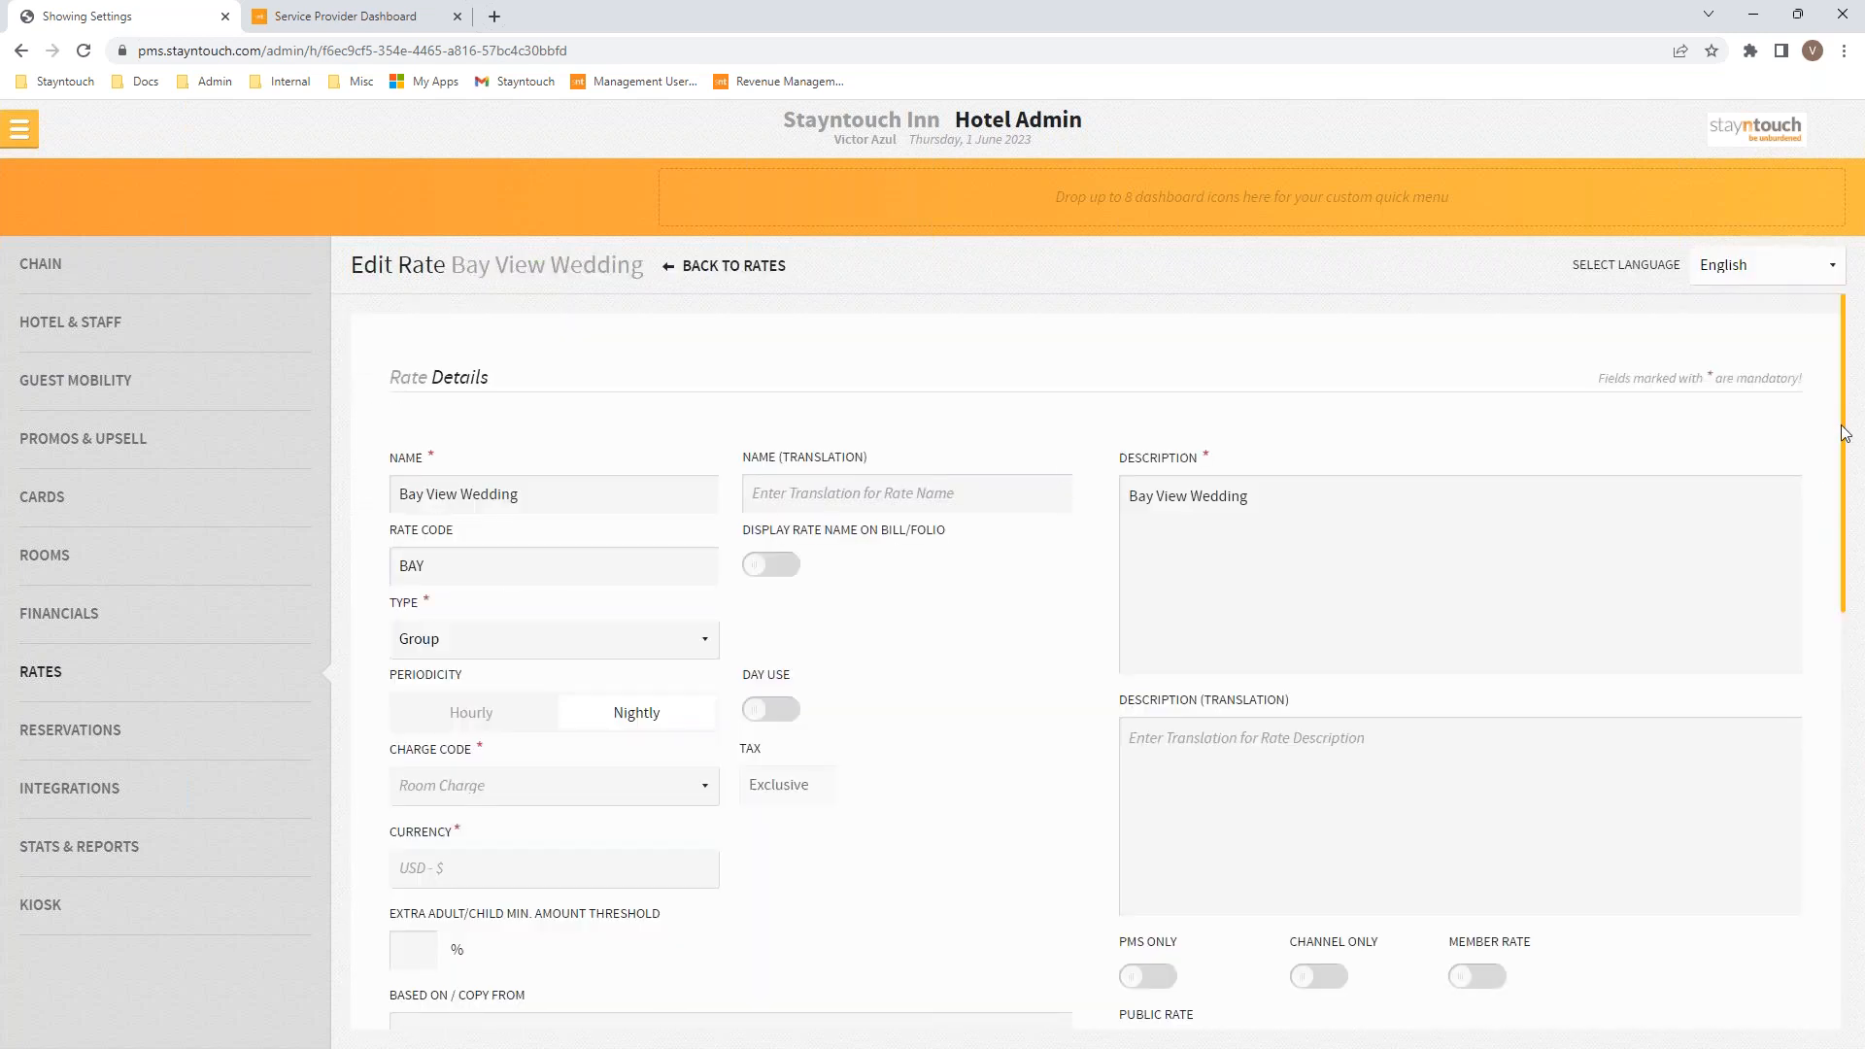
drag(1845, 438, 1832, 766)
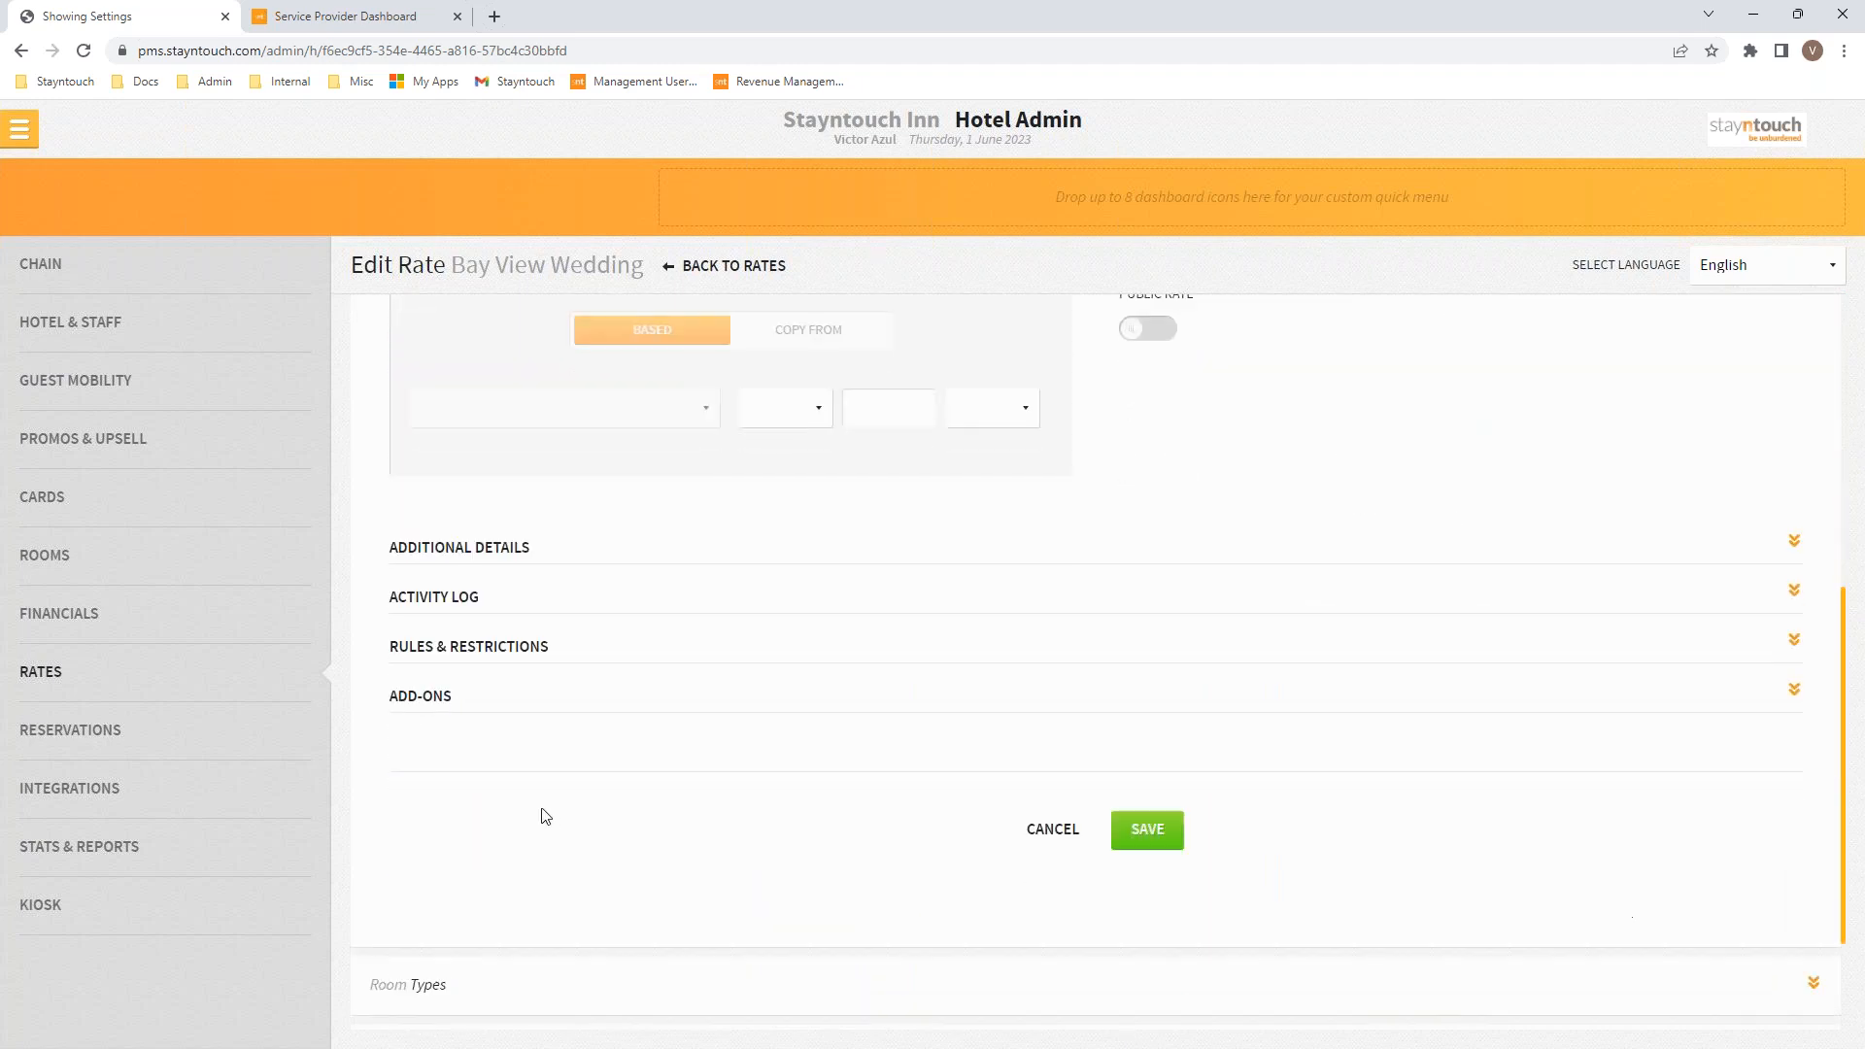
click(437, 695)
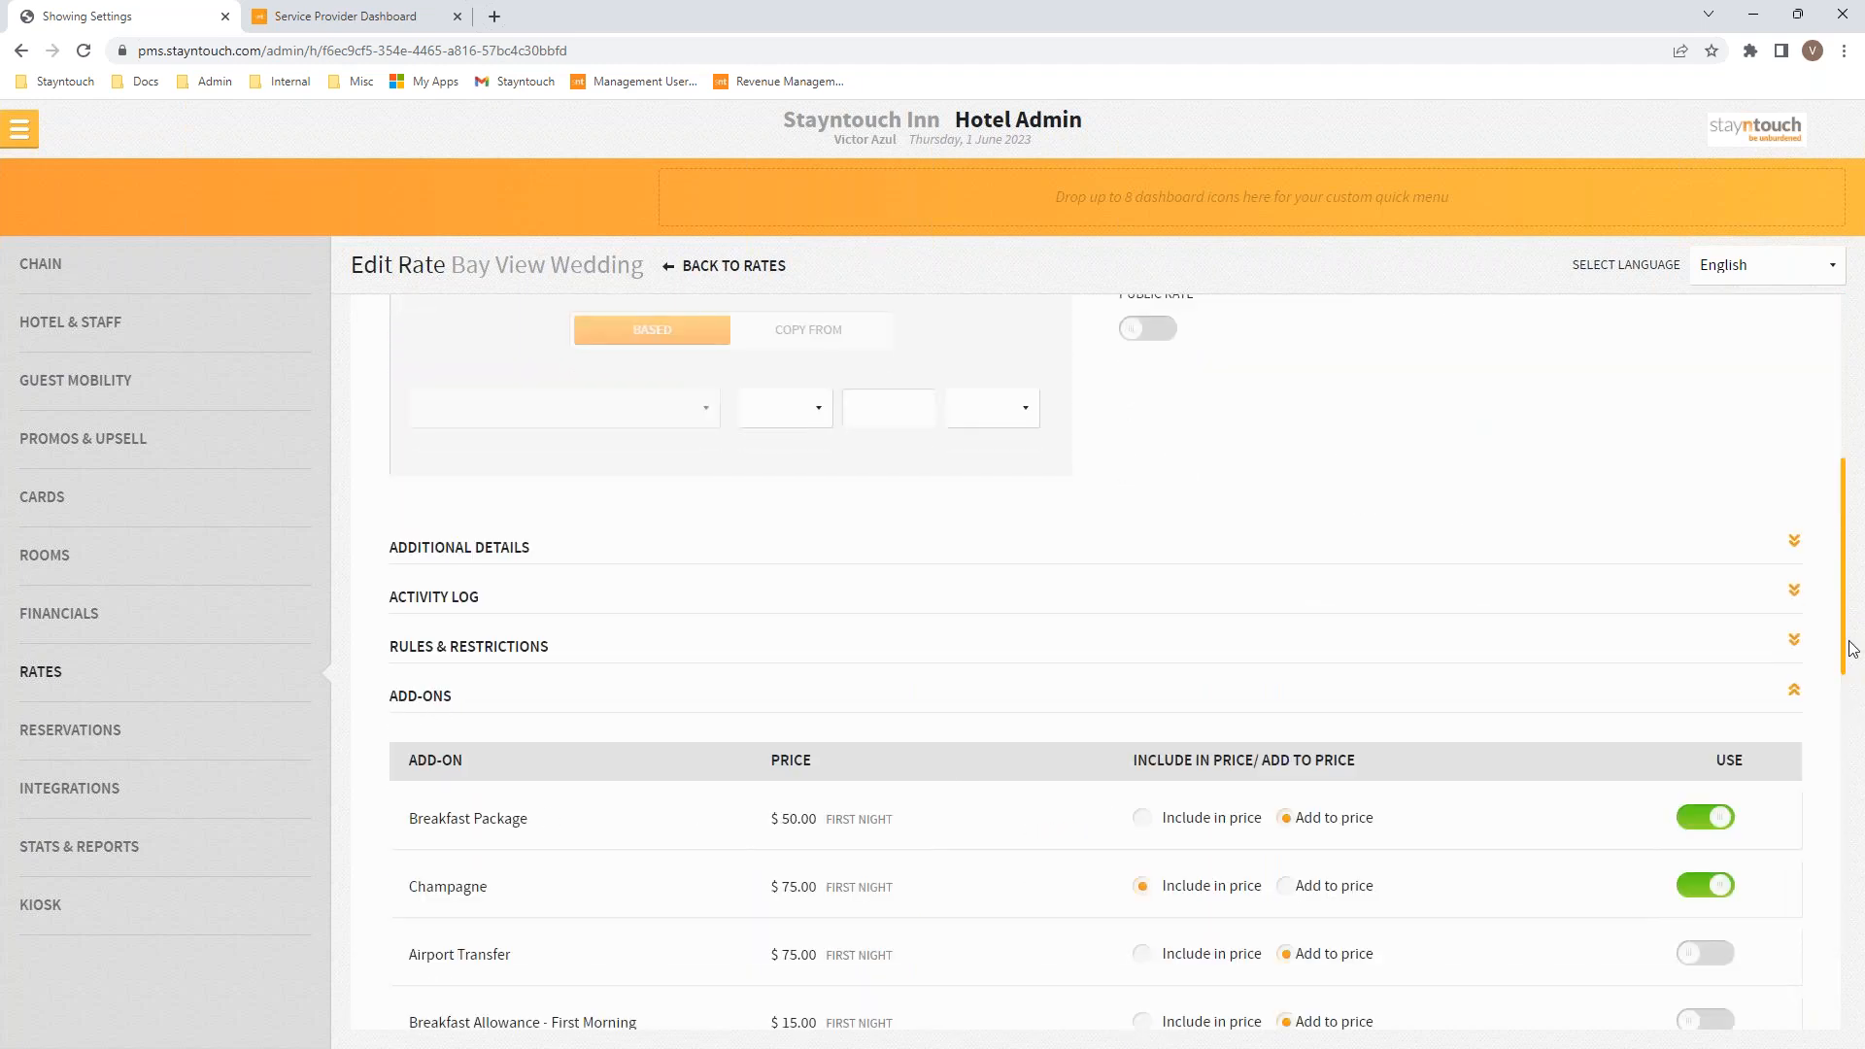
drag(1847, 653, 1847, 746)
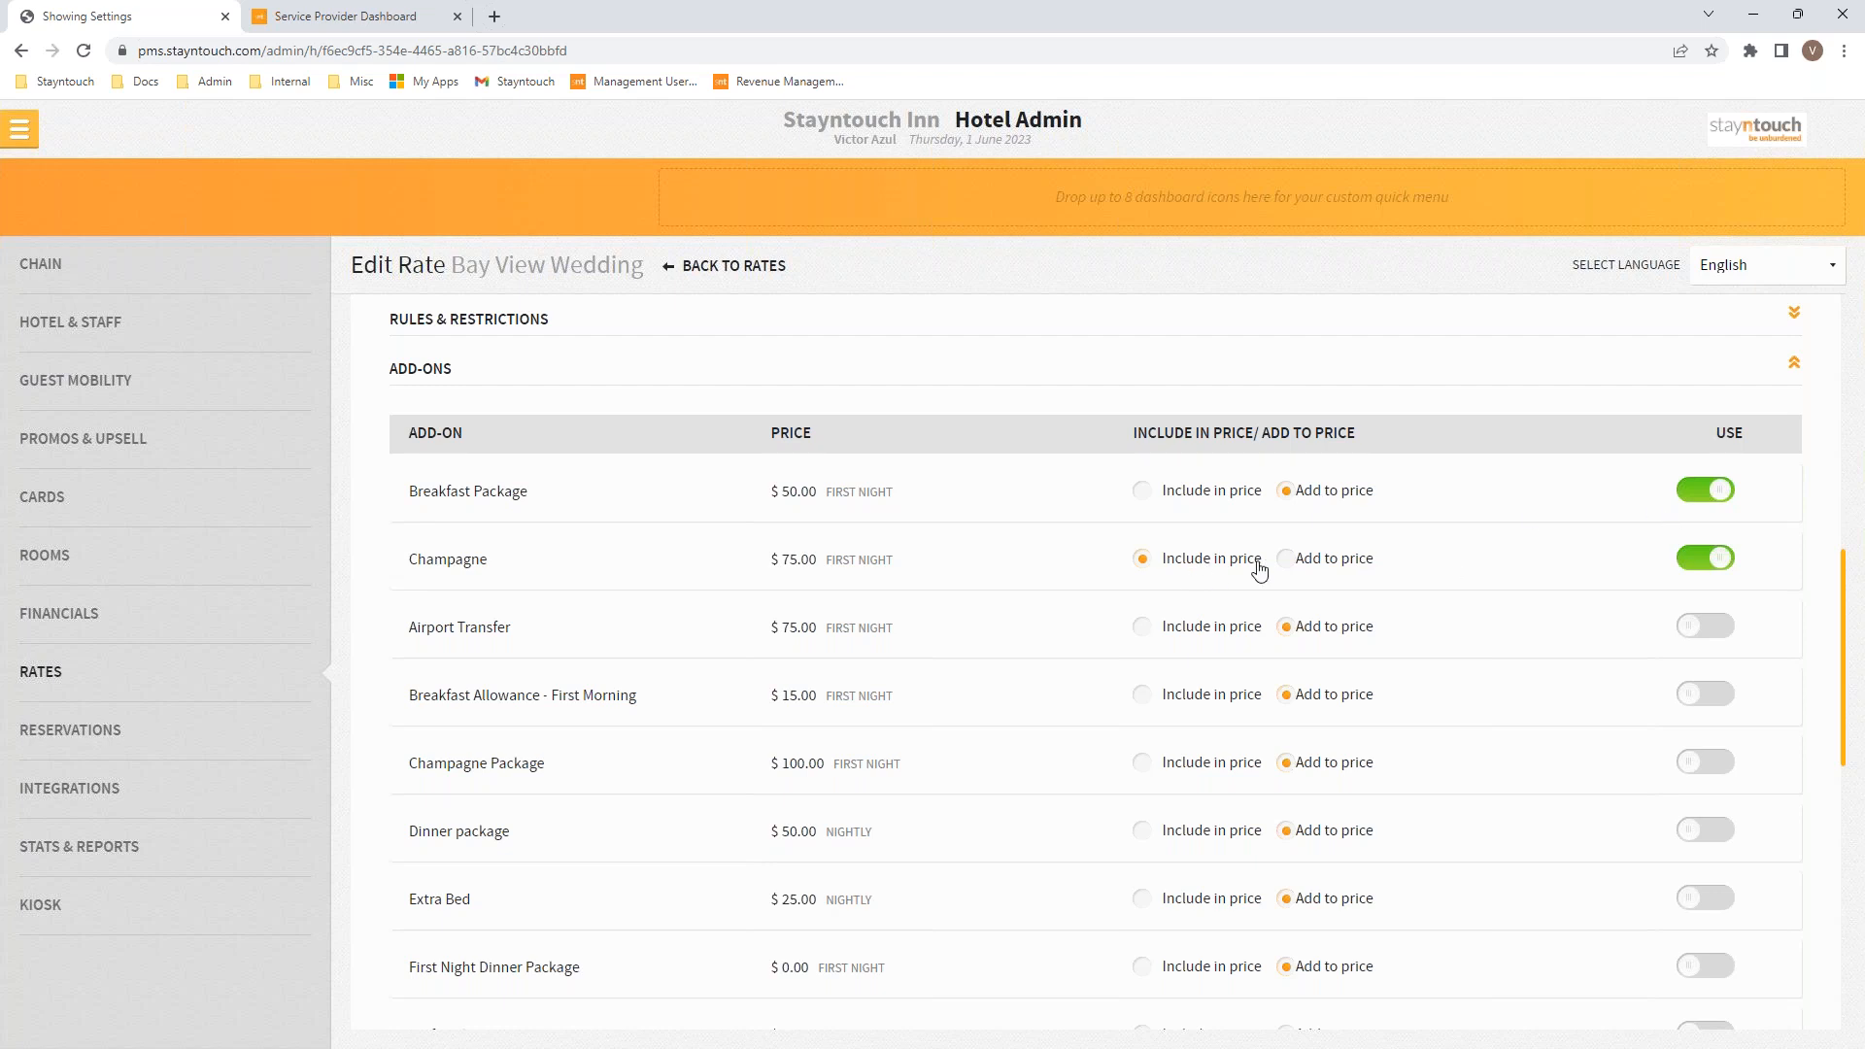
click(1700, 561)
click(1707, 490)
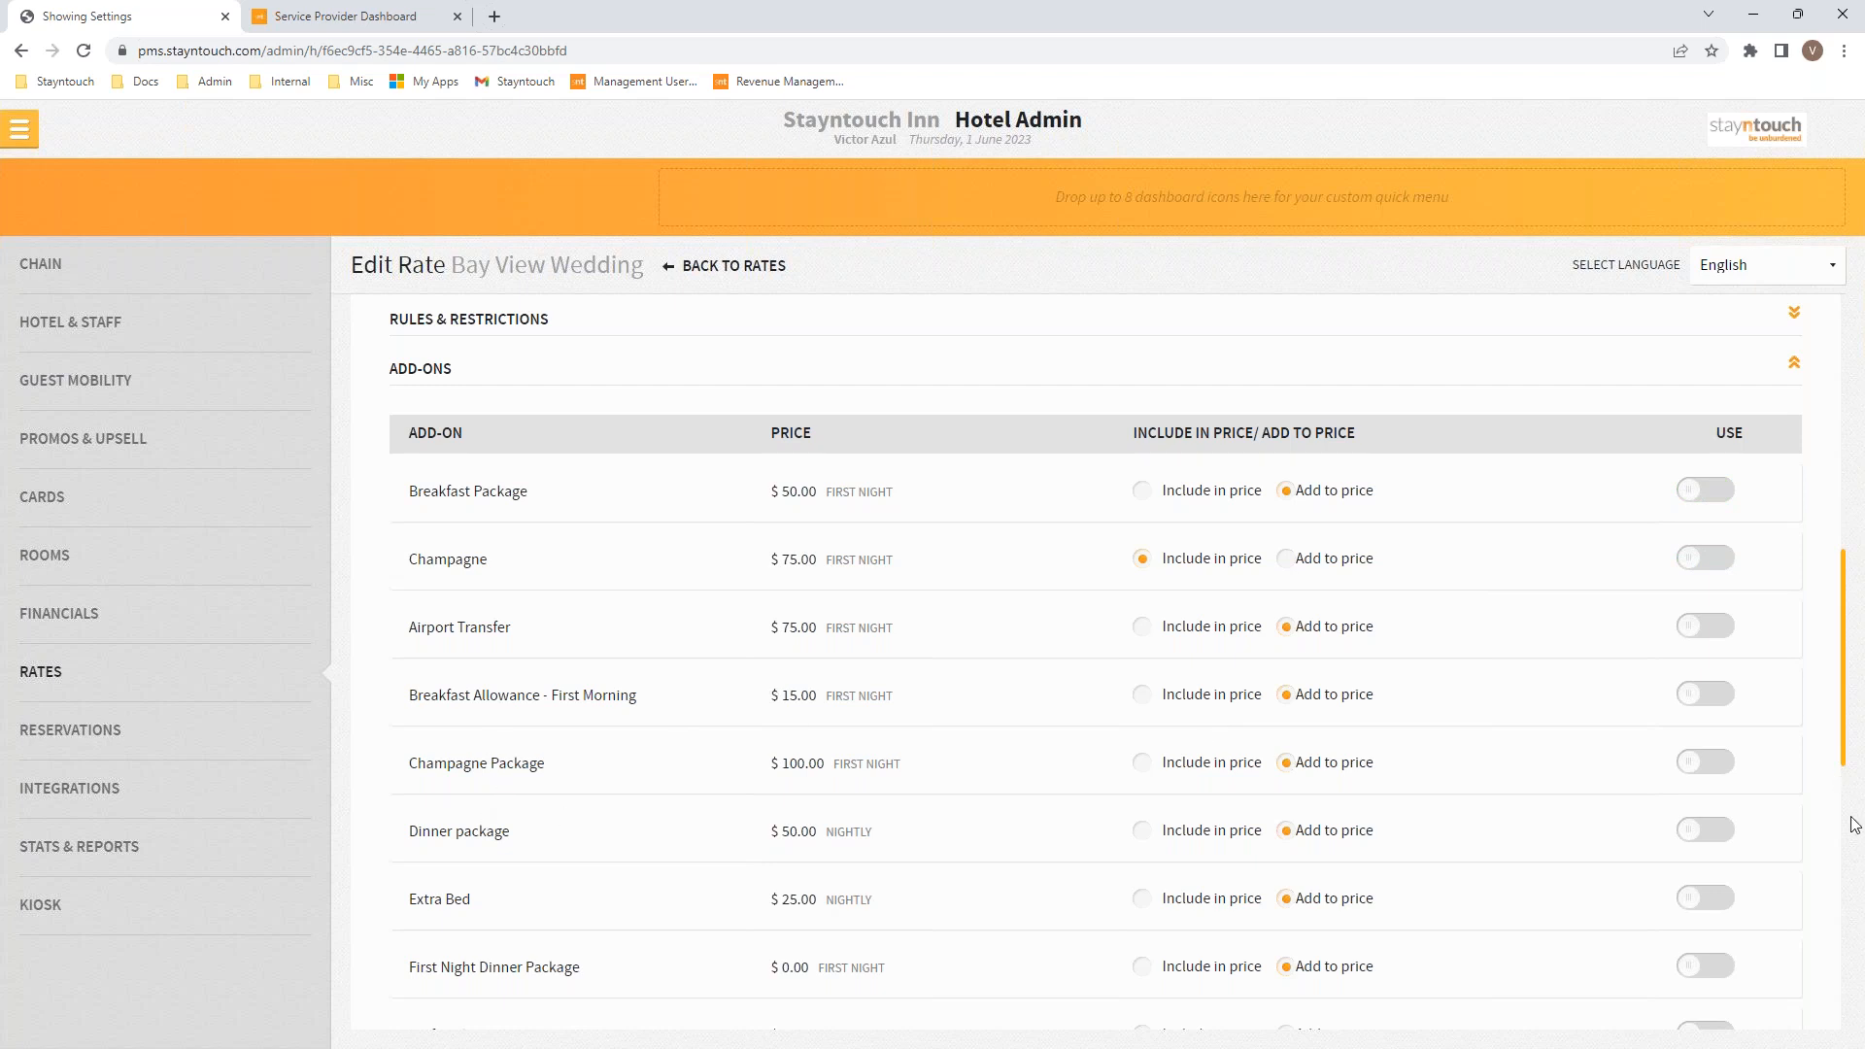
Step: Add Dinner package and Pet Package set to Include in price, save, and reopen Rate Details
click(1707, 830)
drag(1845, 712, 1850, 852)
click(1703, 742)
click(1143, 740)
drag(1844, 802, 1845, 878)
click(1146, 750)
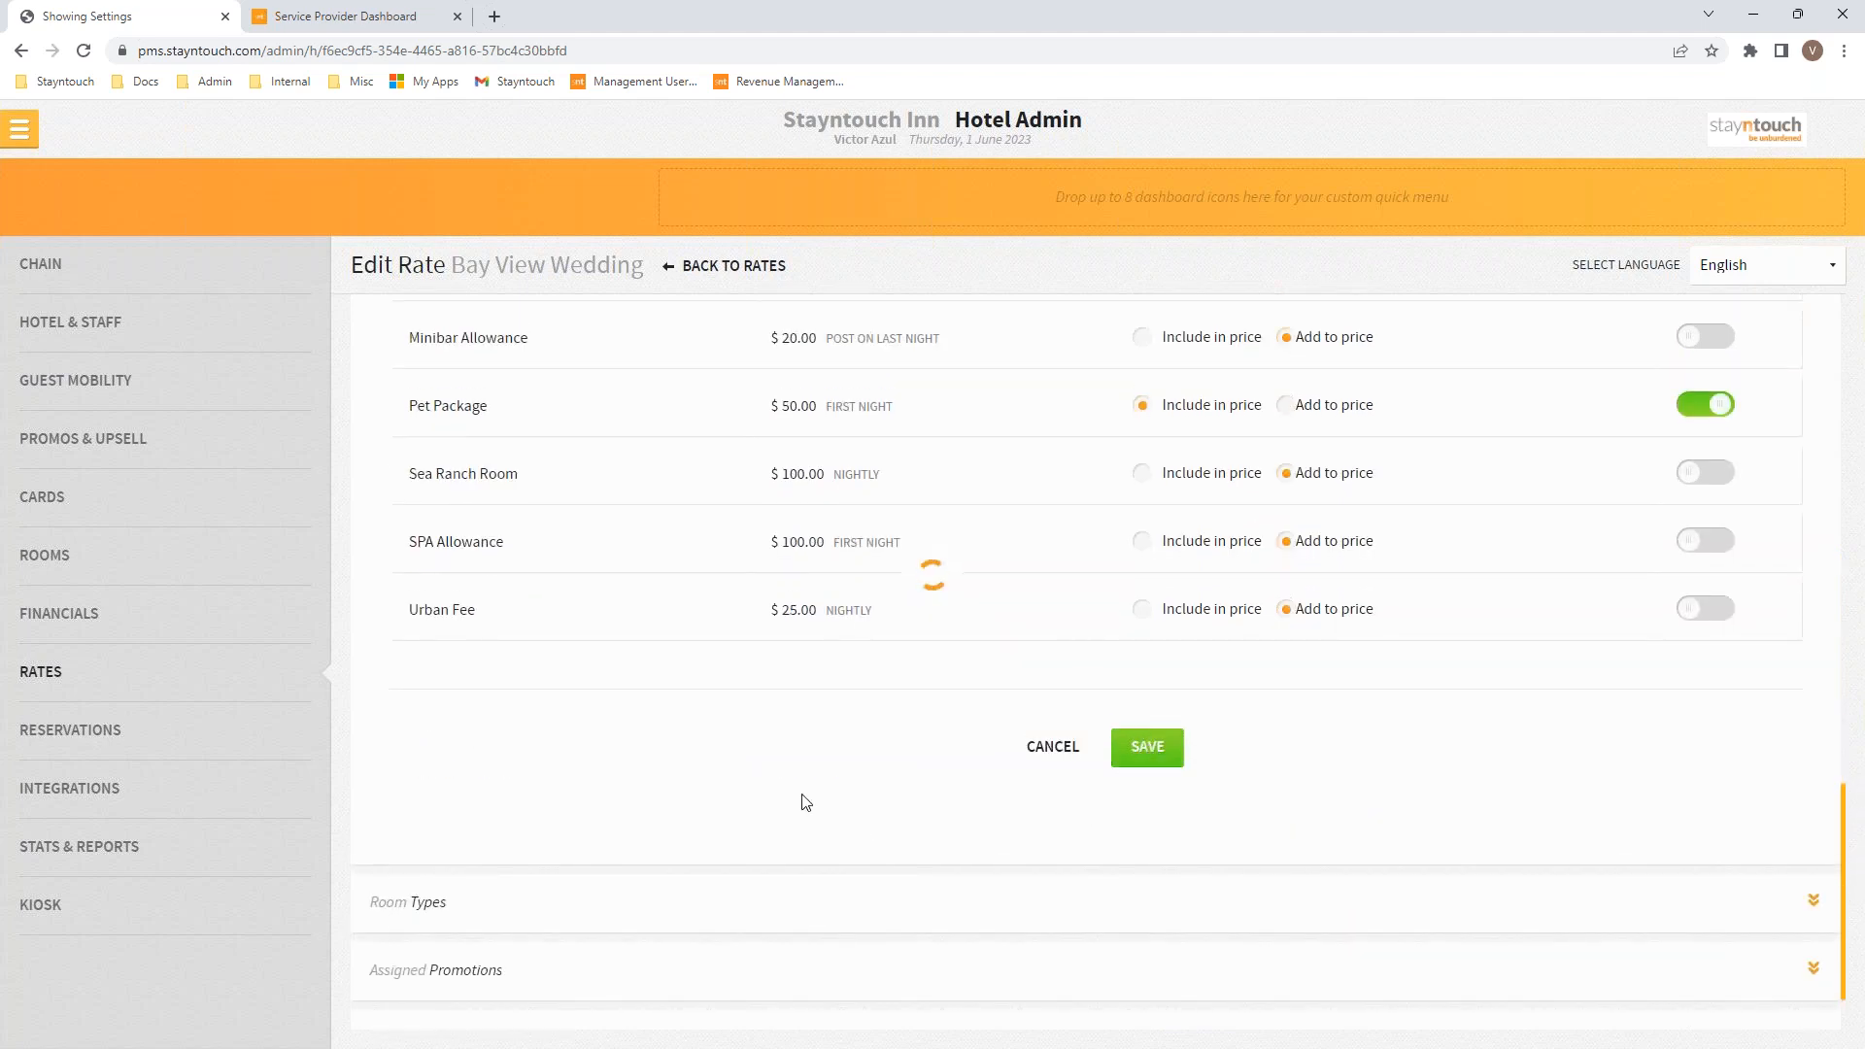
click(1151, 719)
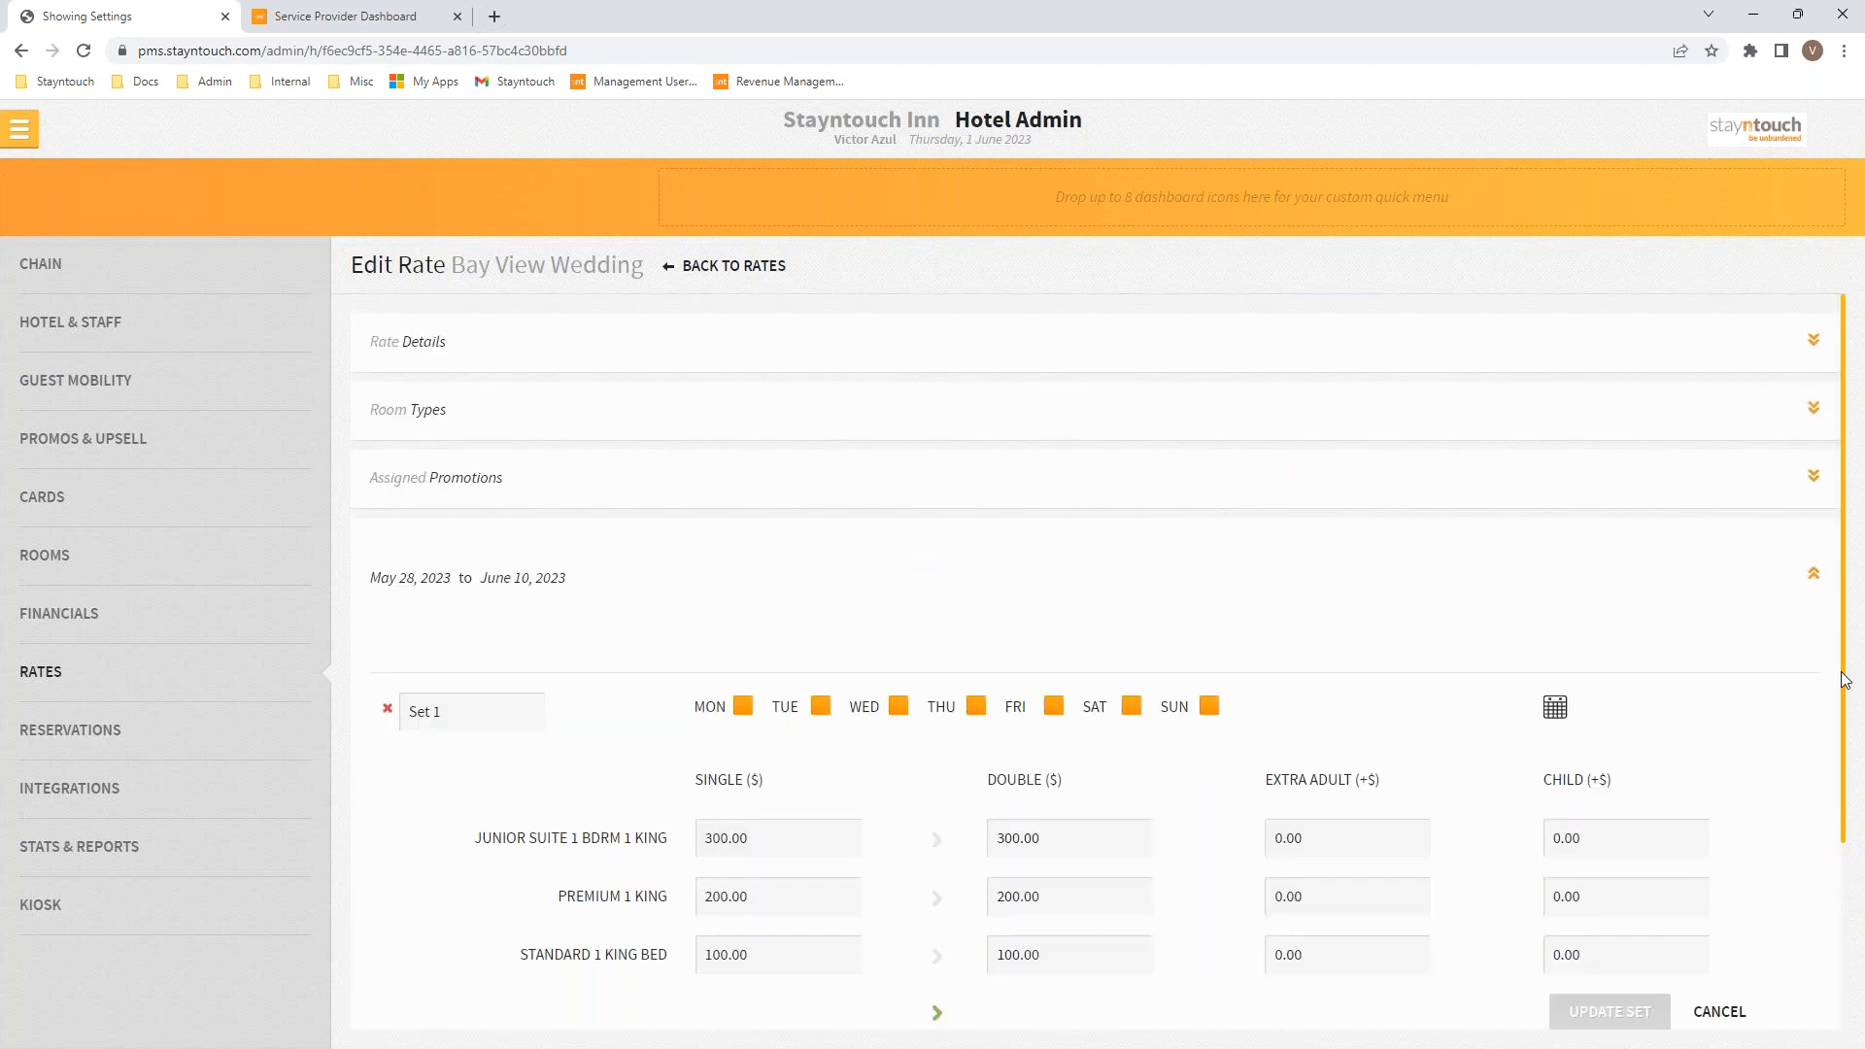
click(386, 356)
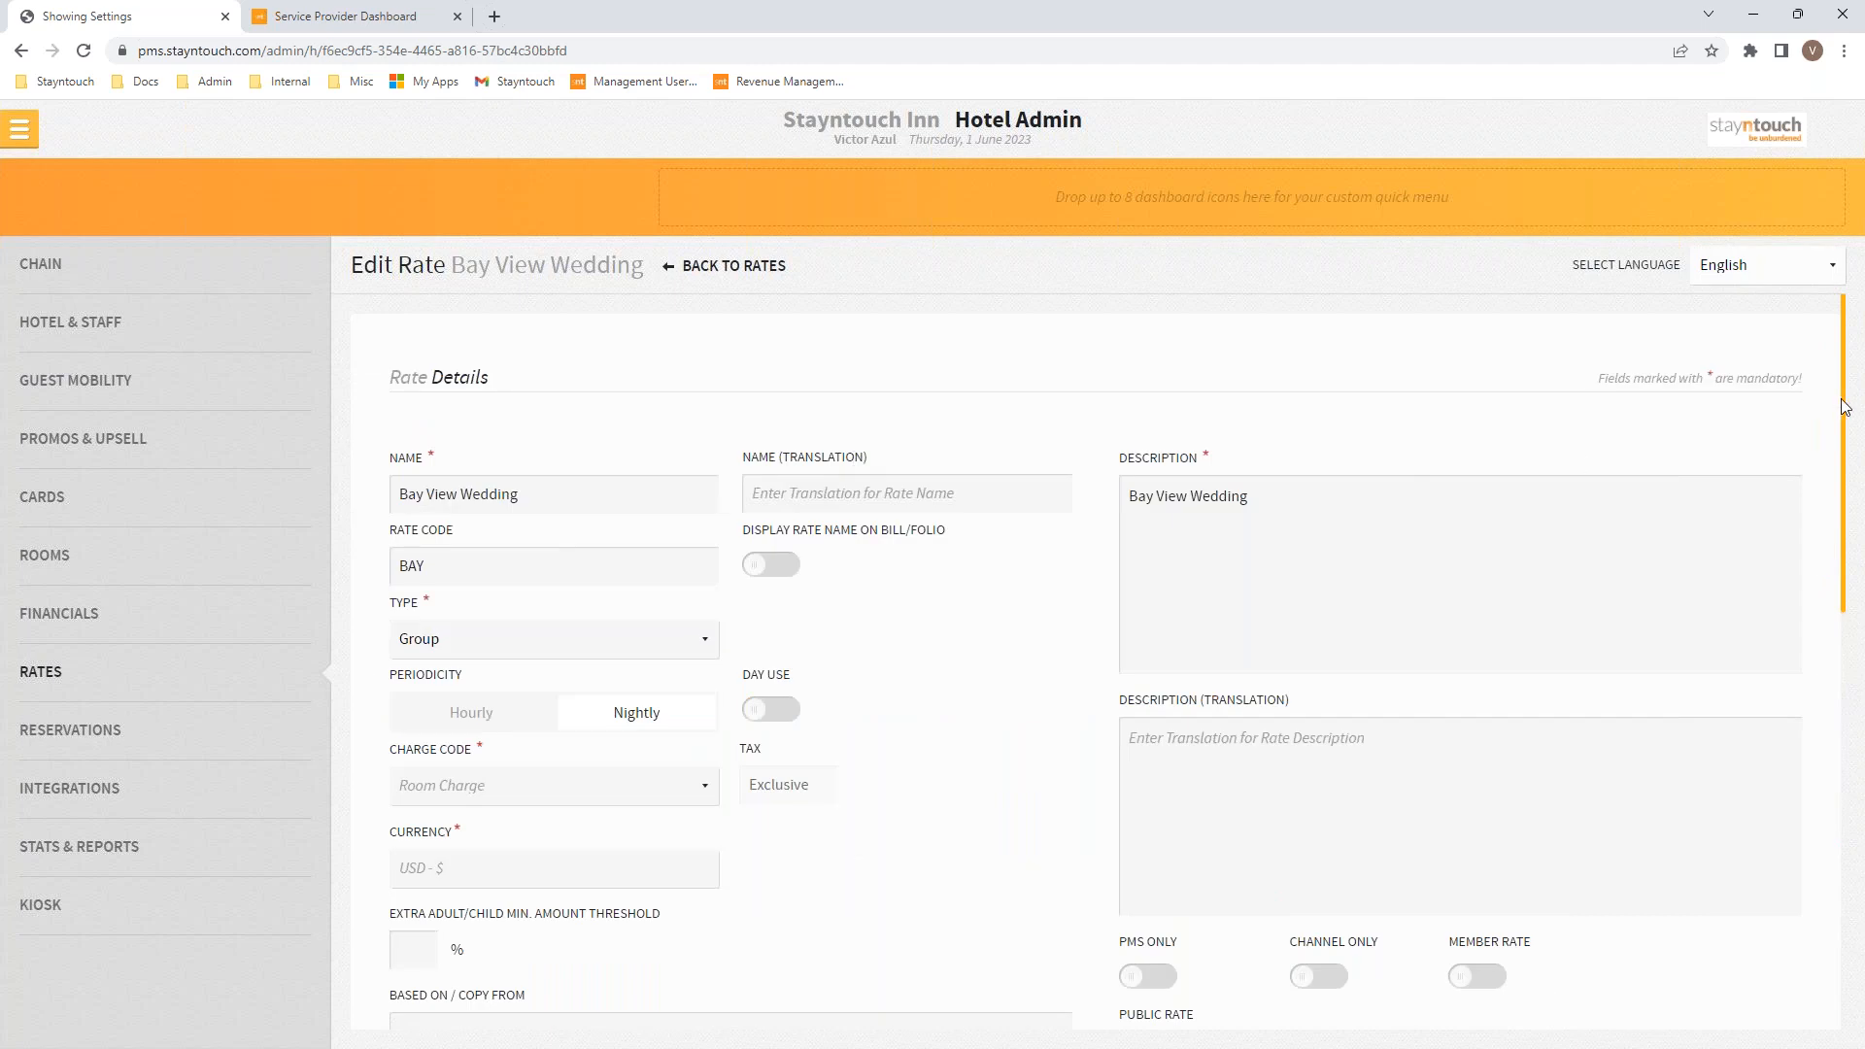
scroll(1841, 437, down, 6)
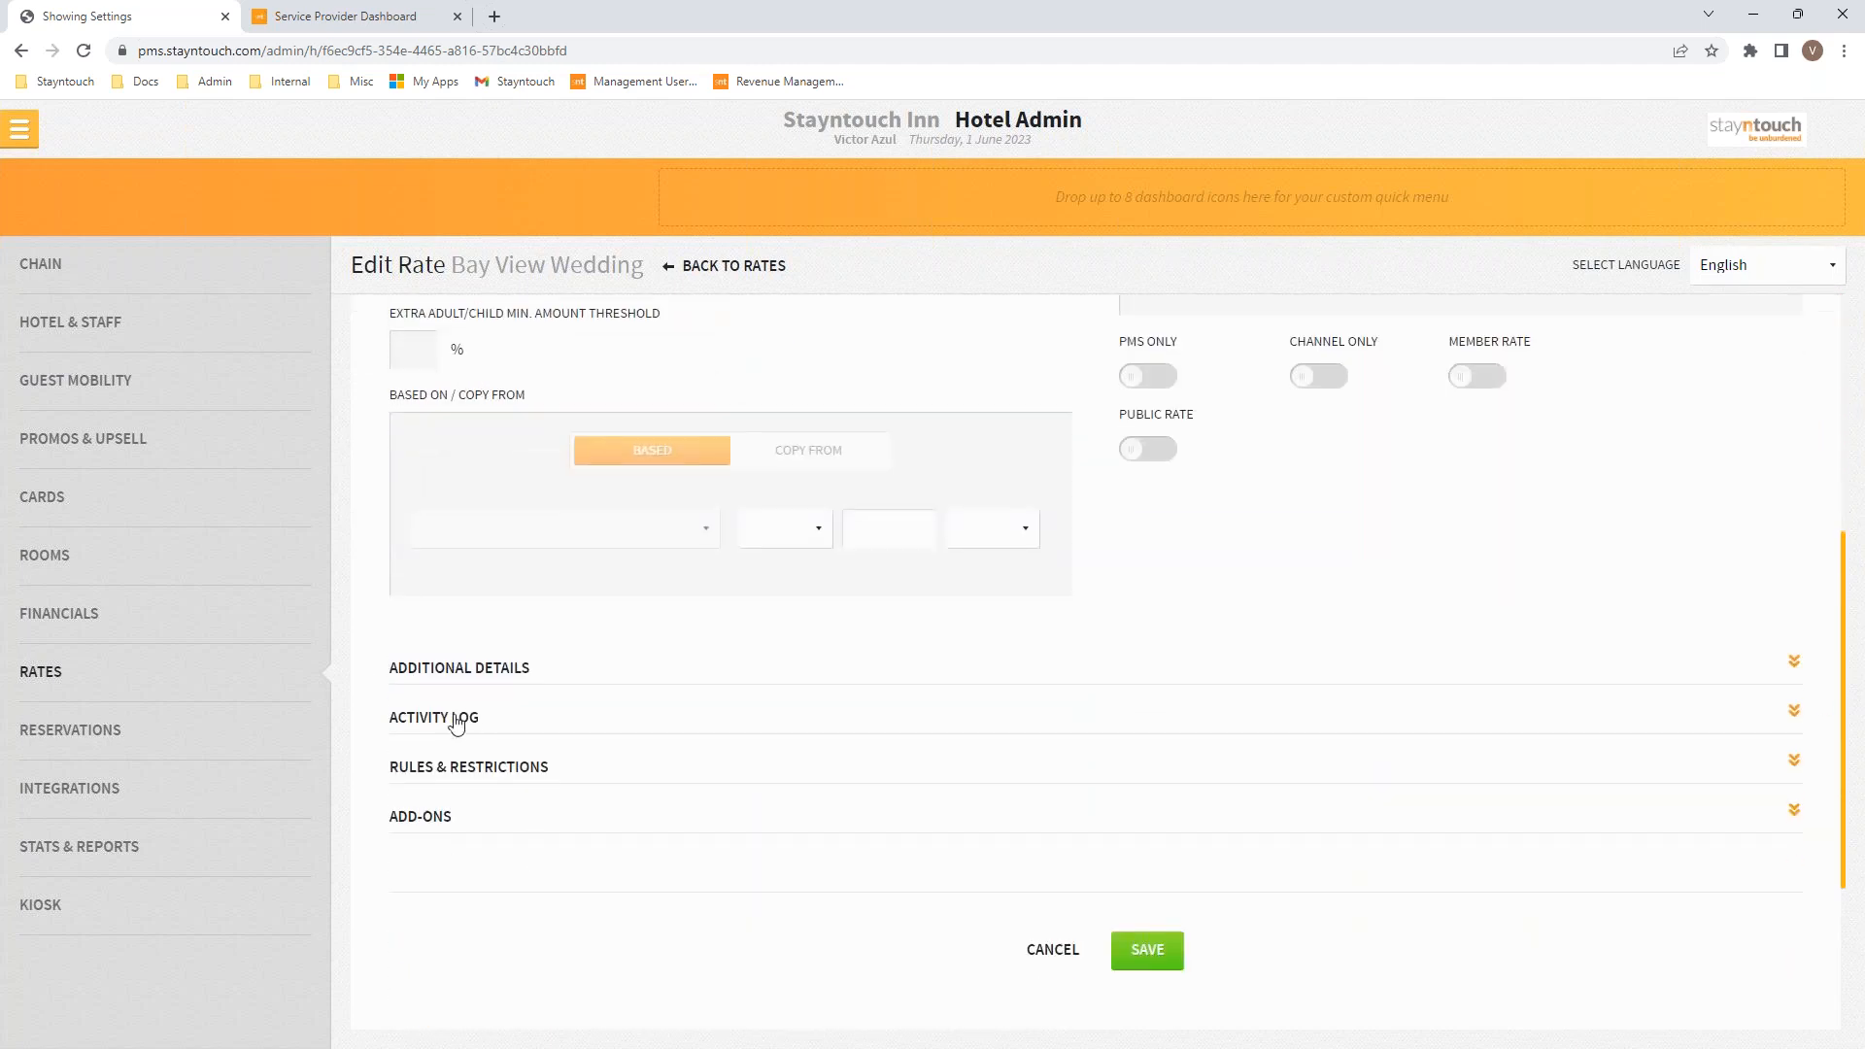
Step: Open the rate's Activity Log and scroll to the newest Dinner and Pet Package add-on entry
click(456, 723)
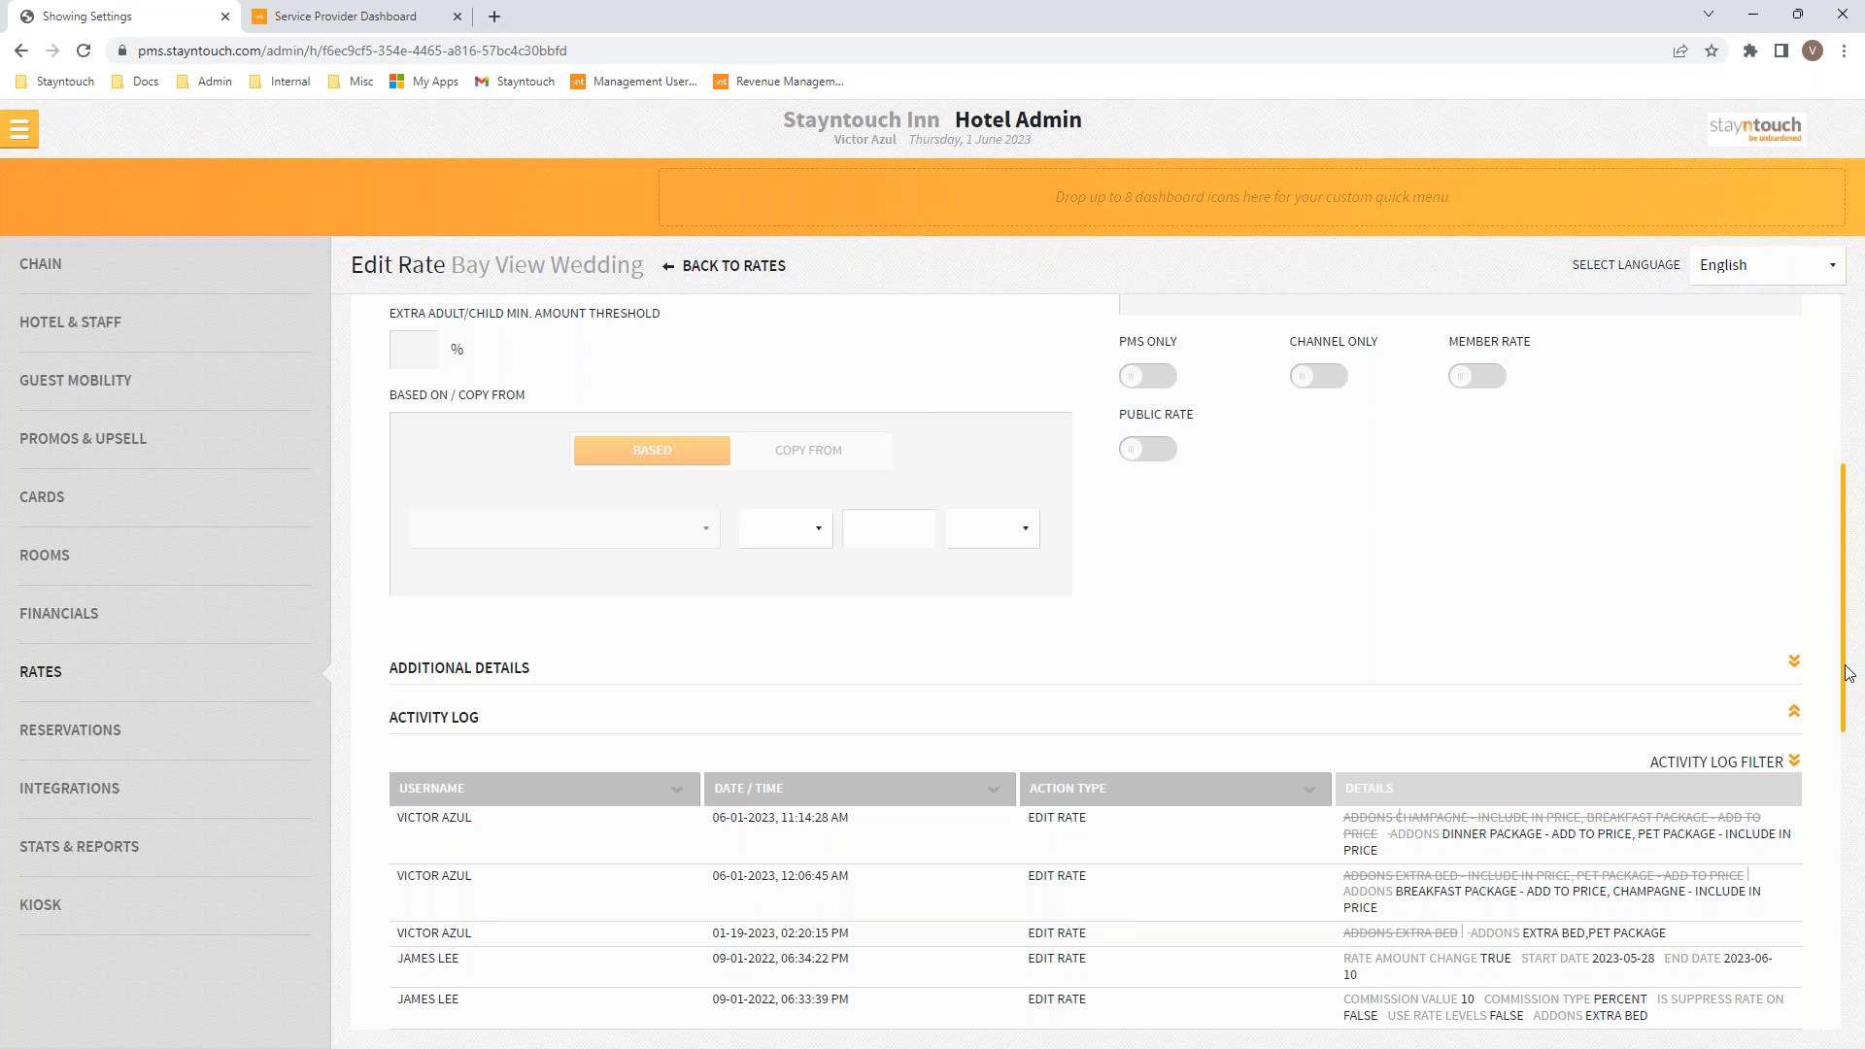
drag(1847, 677, 1847, 753)
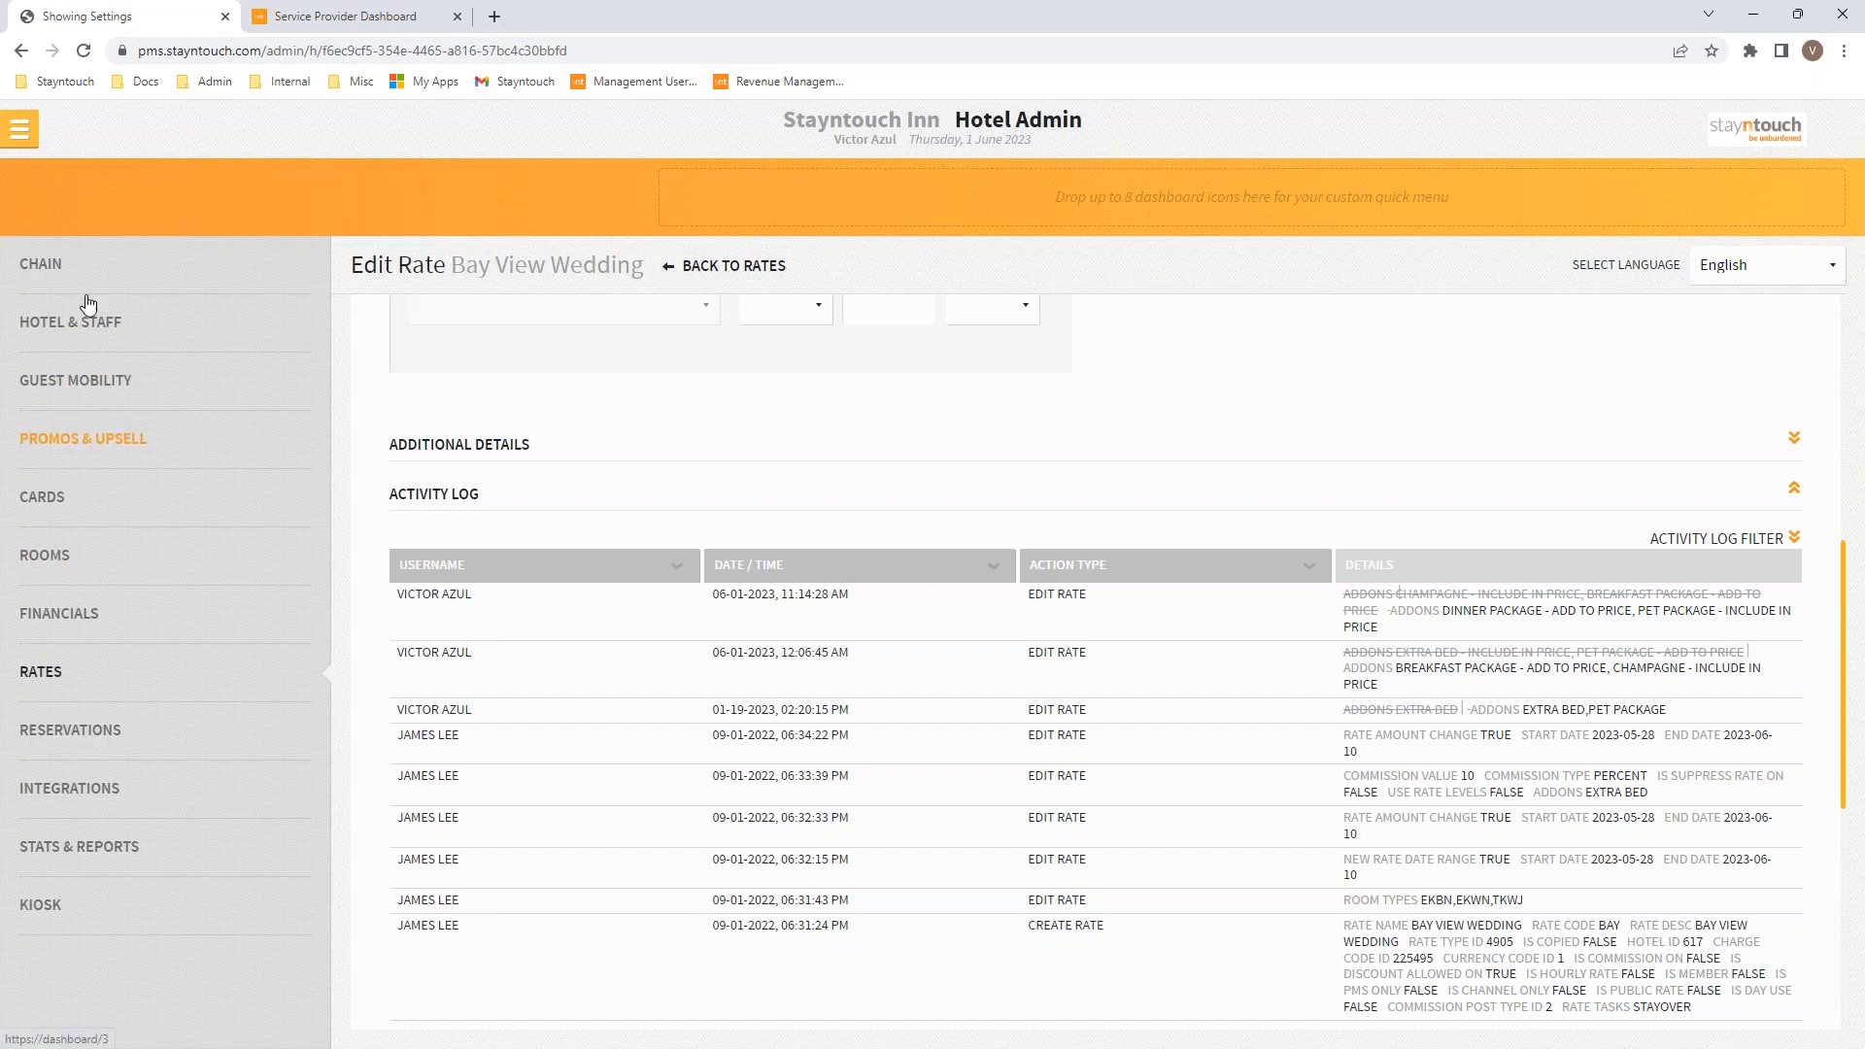
Step: Go back to the Stayntouch Inn Manager Dashboard (8 arrivals, 5% occupancy)
click(20, 128)
click(101, 190)
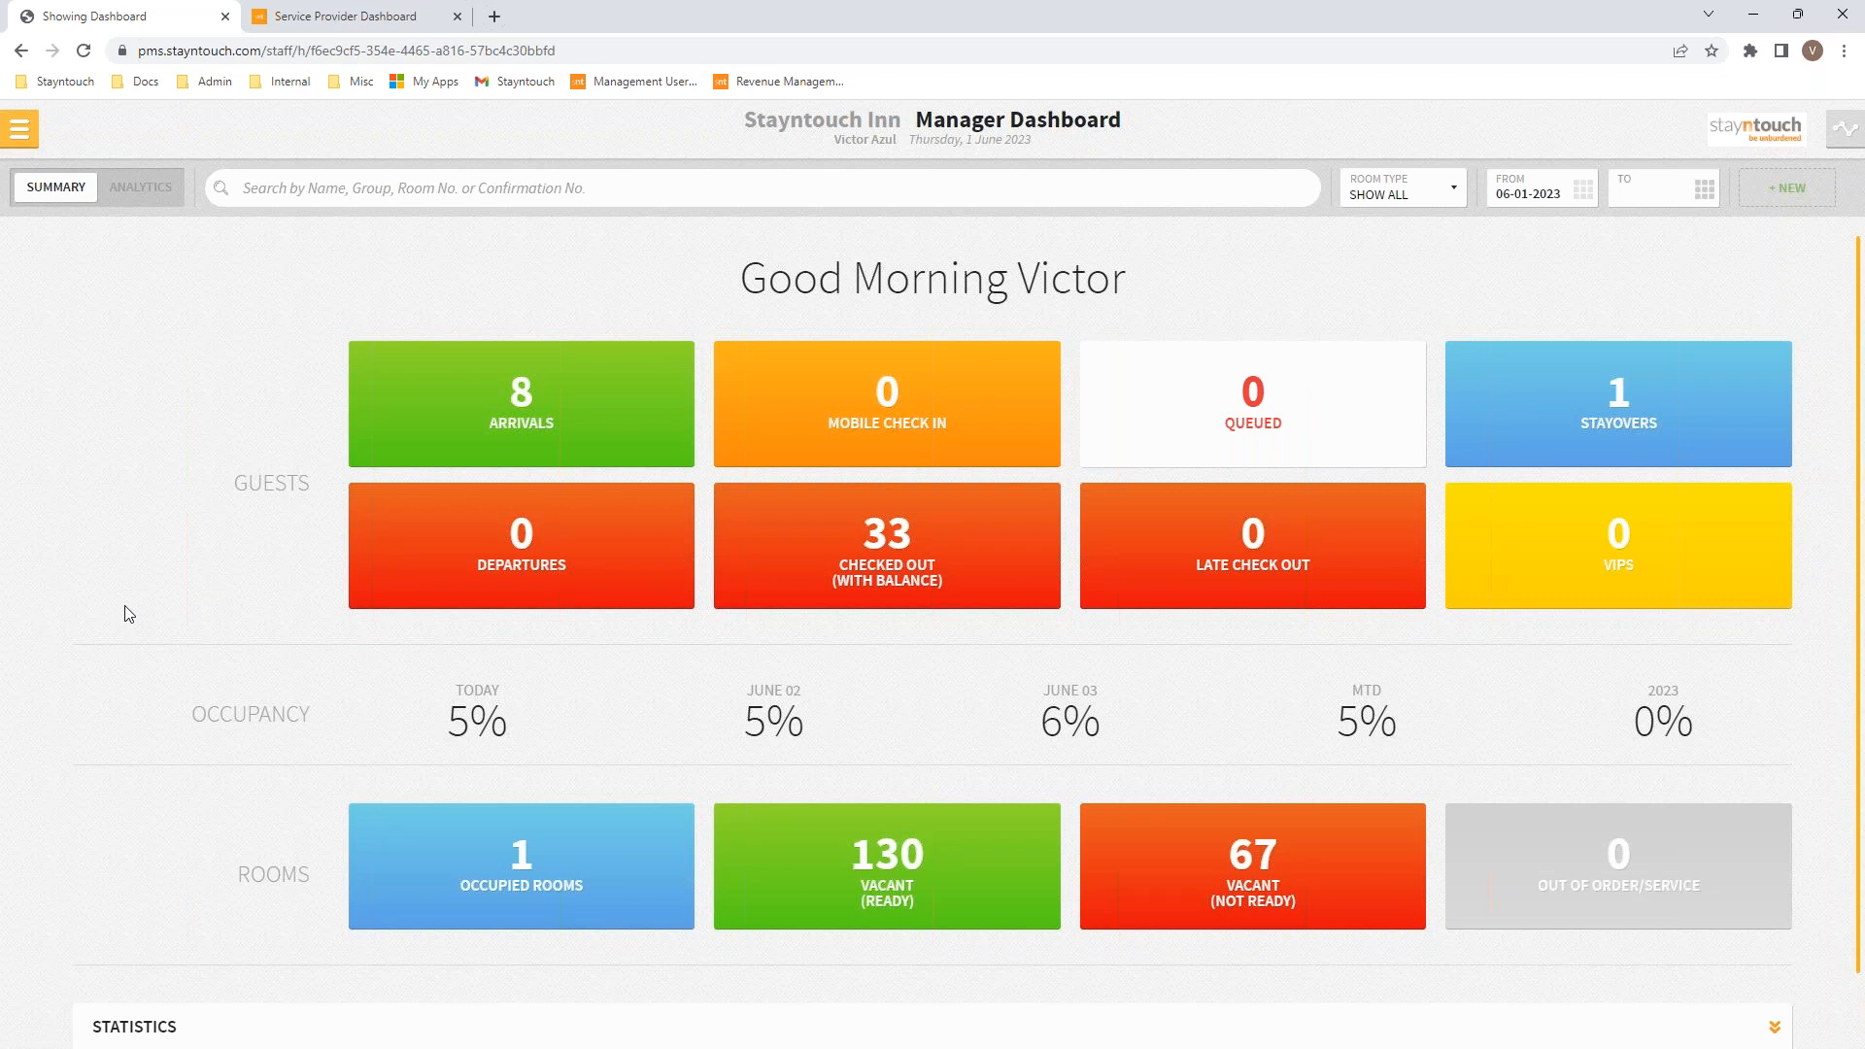
Step: Go to Settings > Financials > Financial Settings in Hotel Admin to review Budgets, Tax Rules and Print Invoice Number
click(19, 128)
click(104, 955)
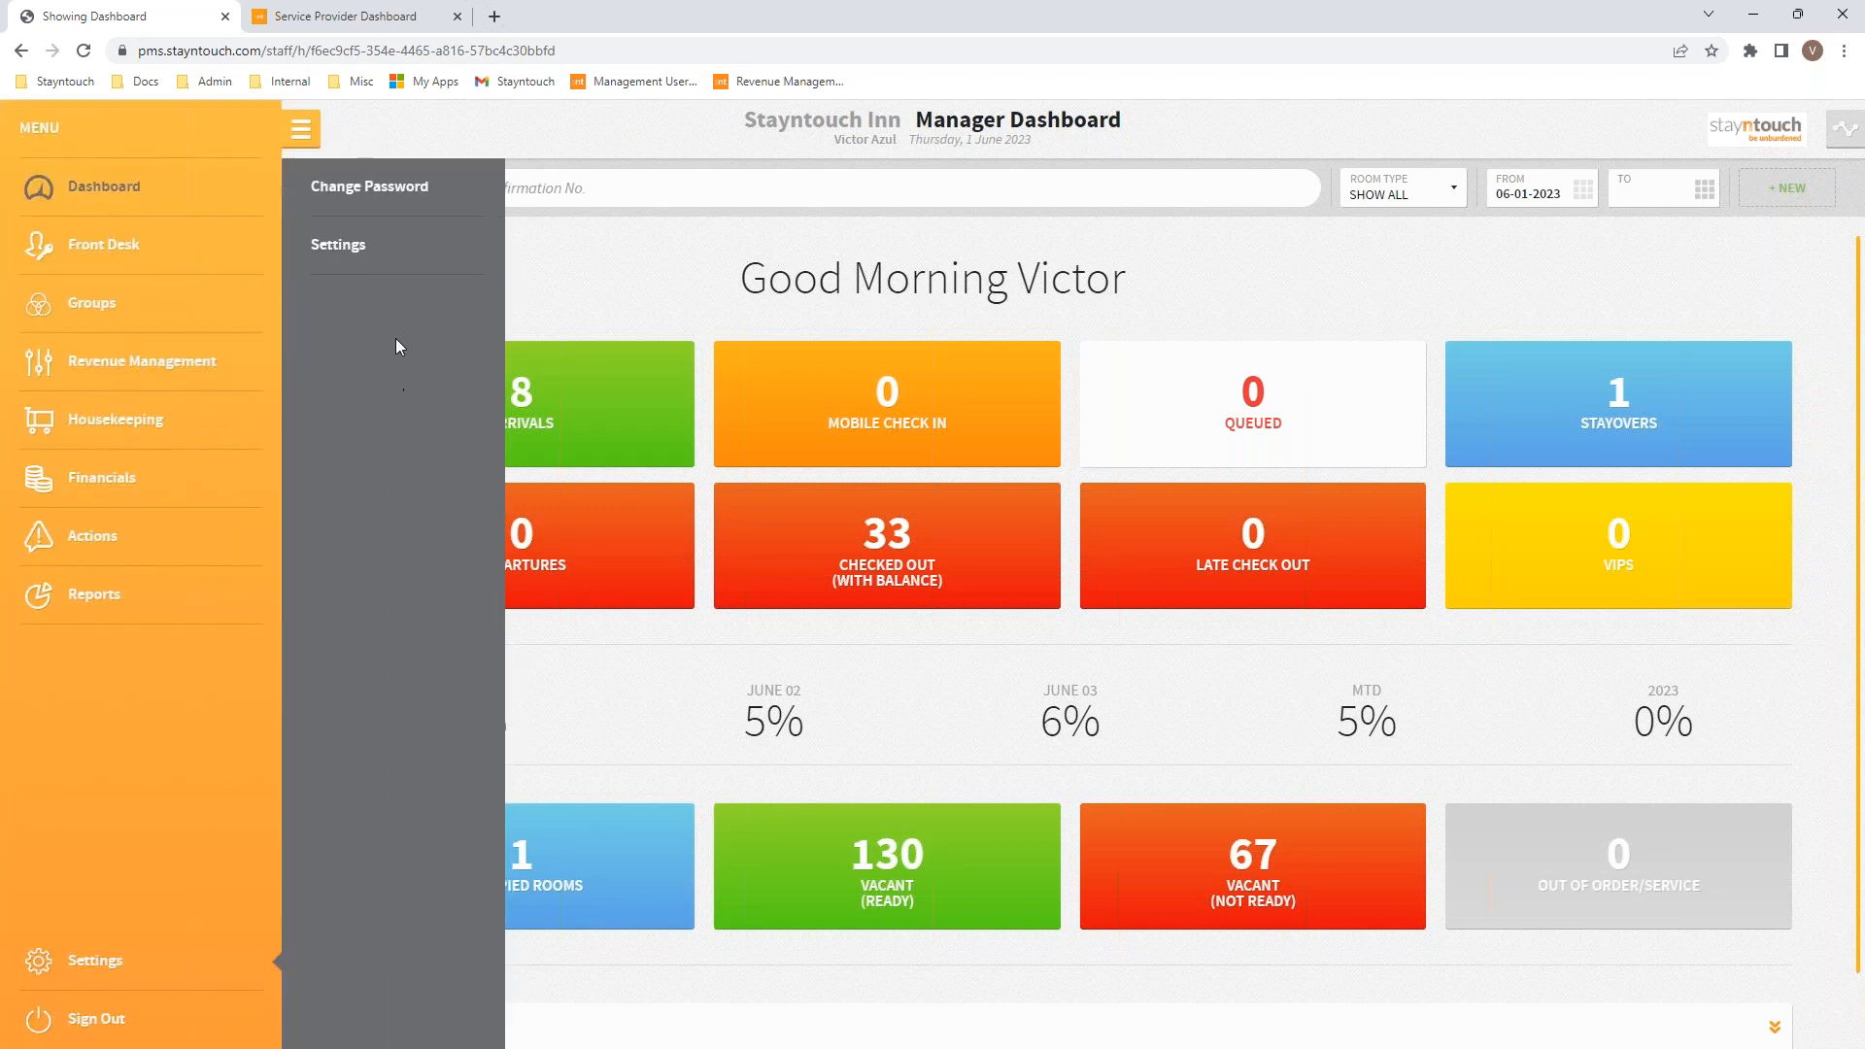
click(356, 254)
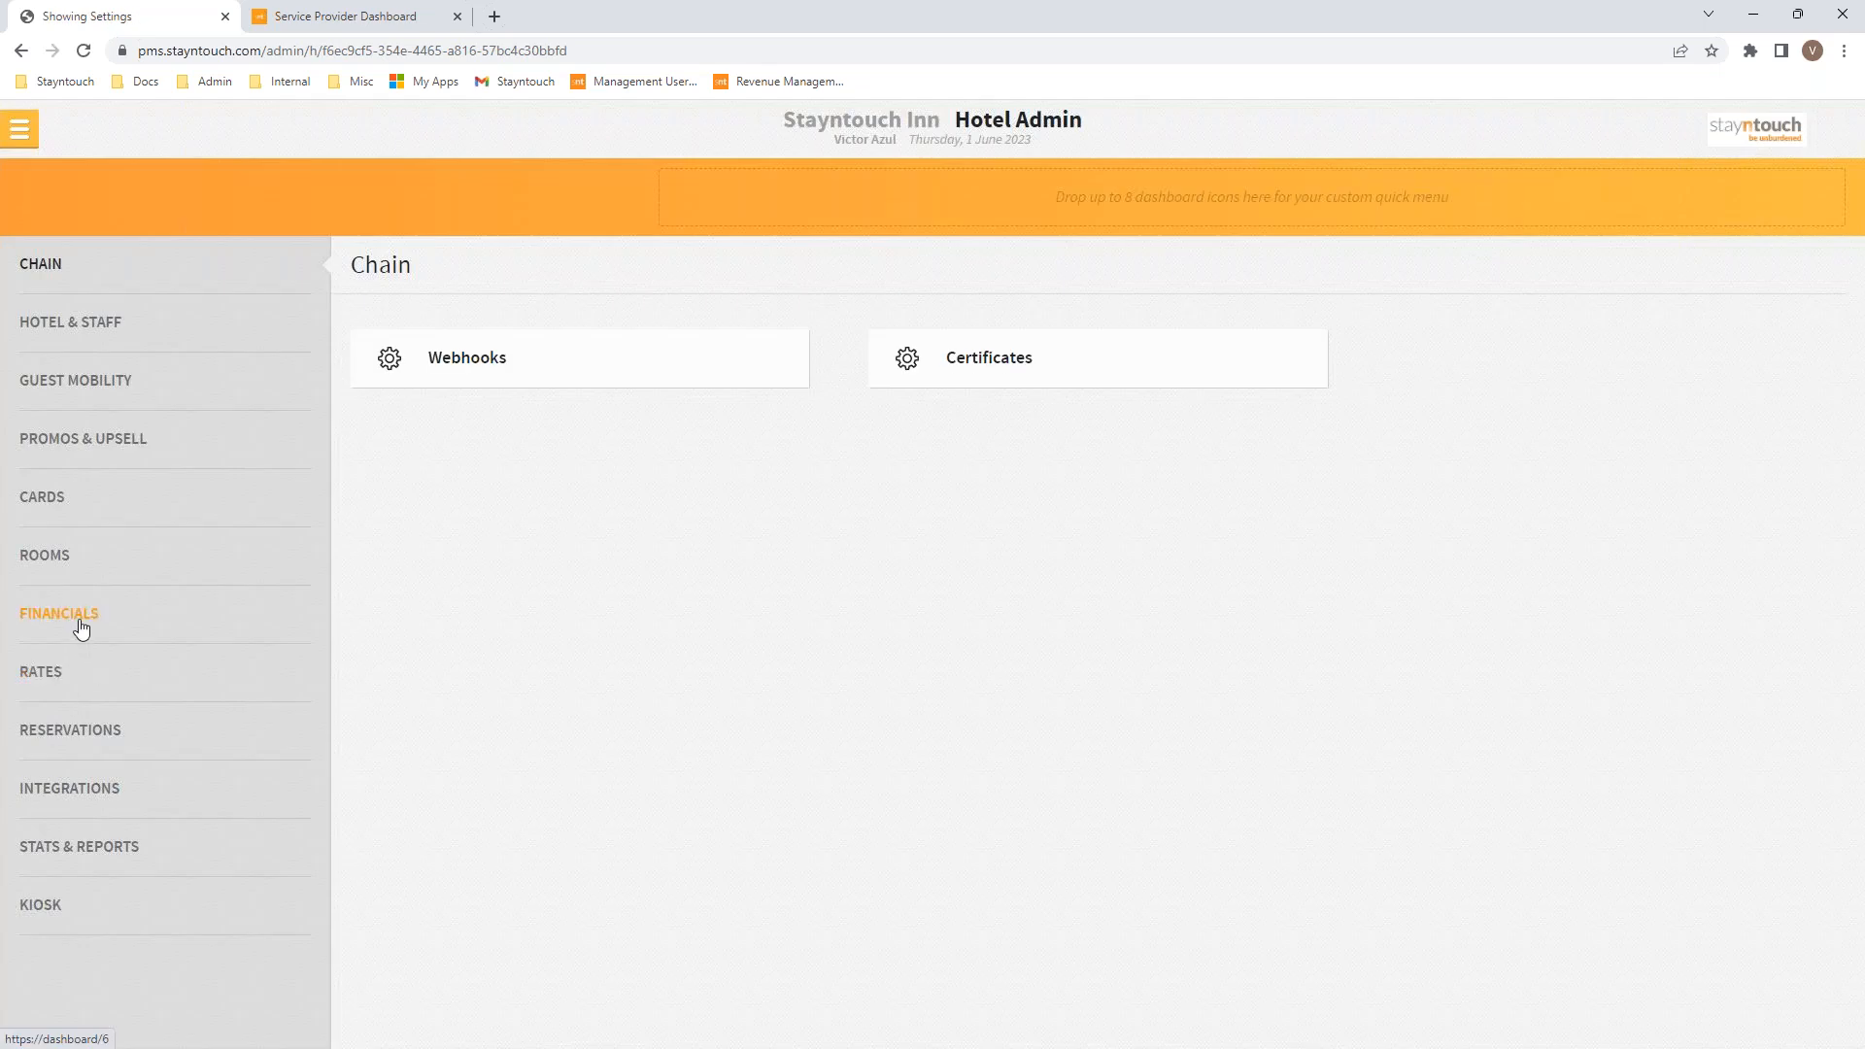
click(82, 622)
click(569, 525)
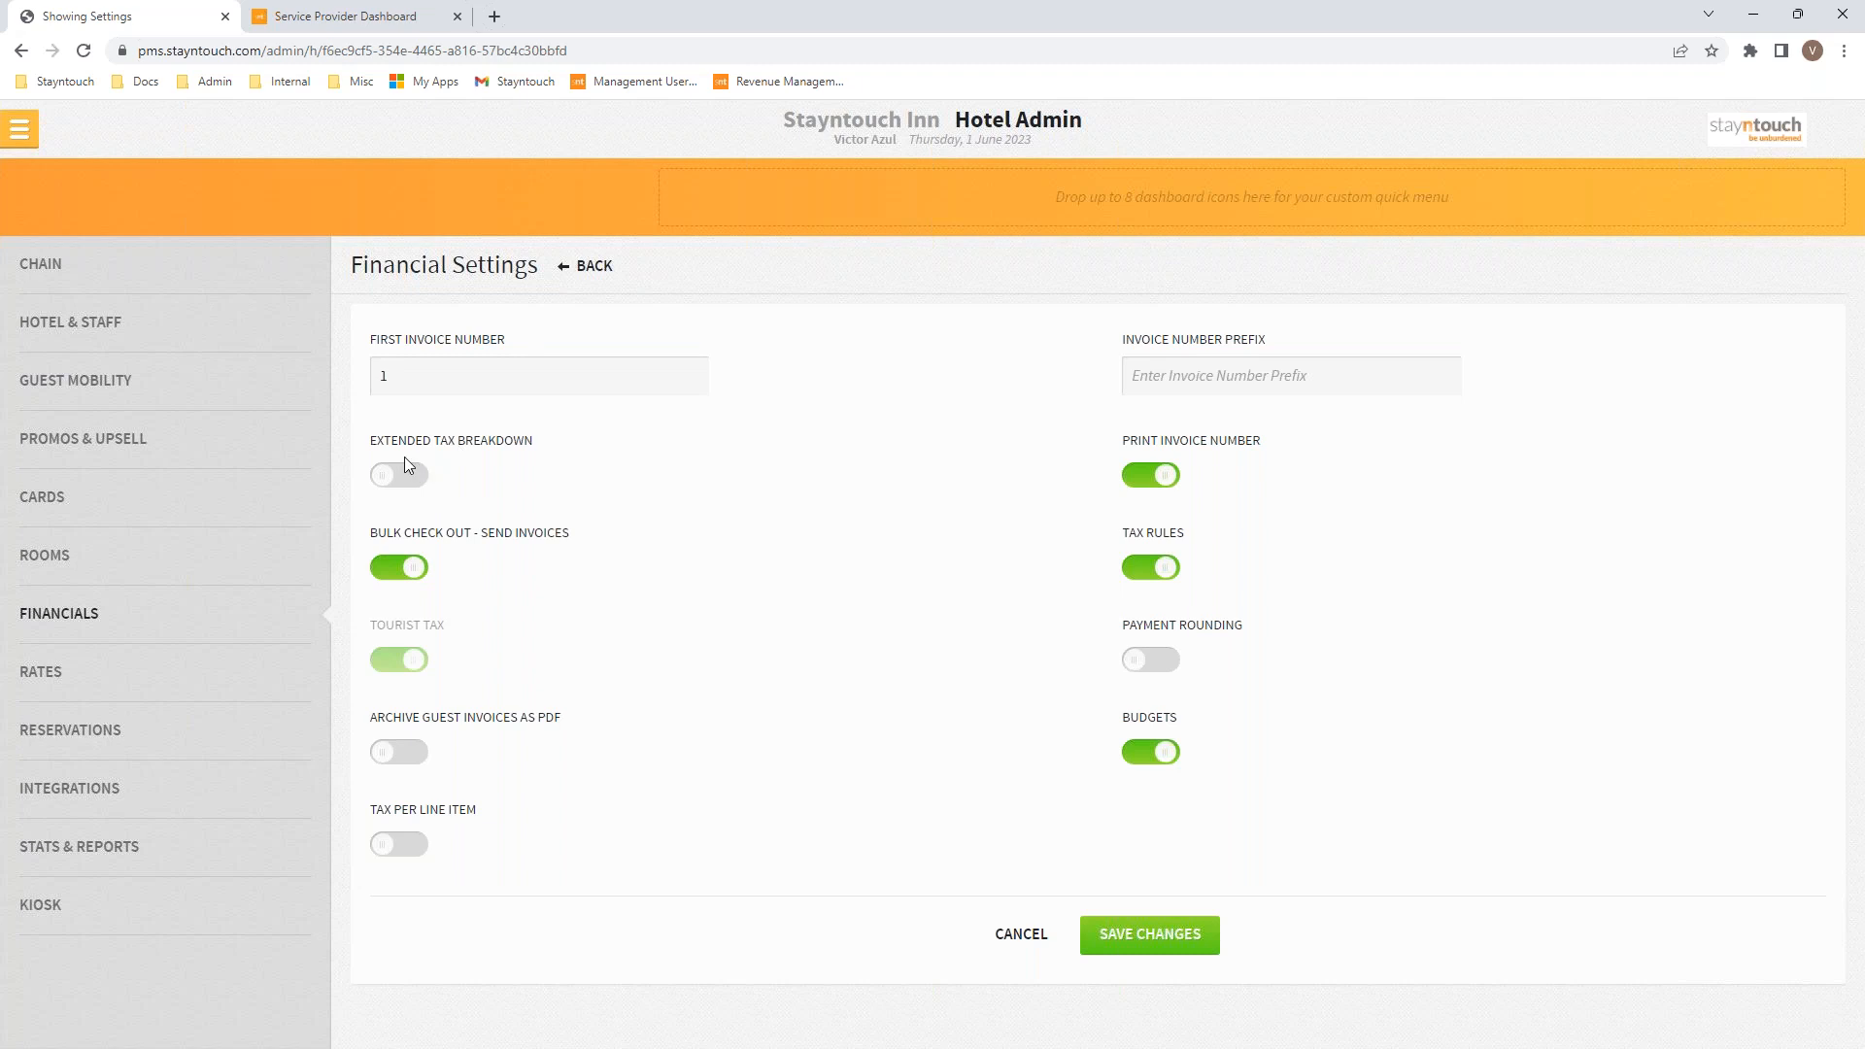
click(19, 131)
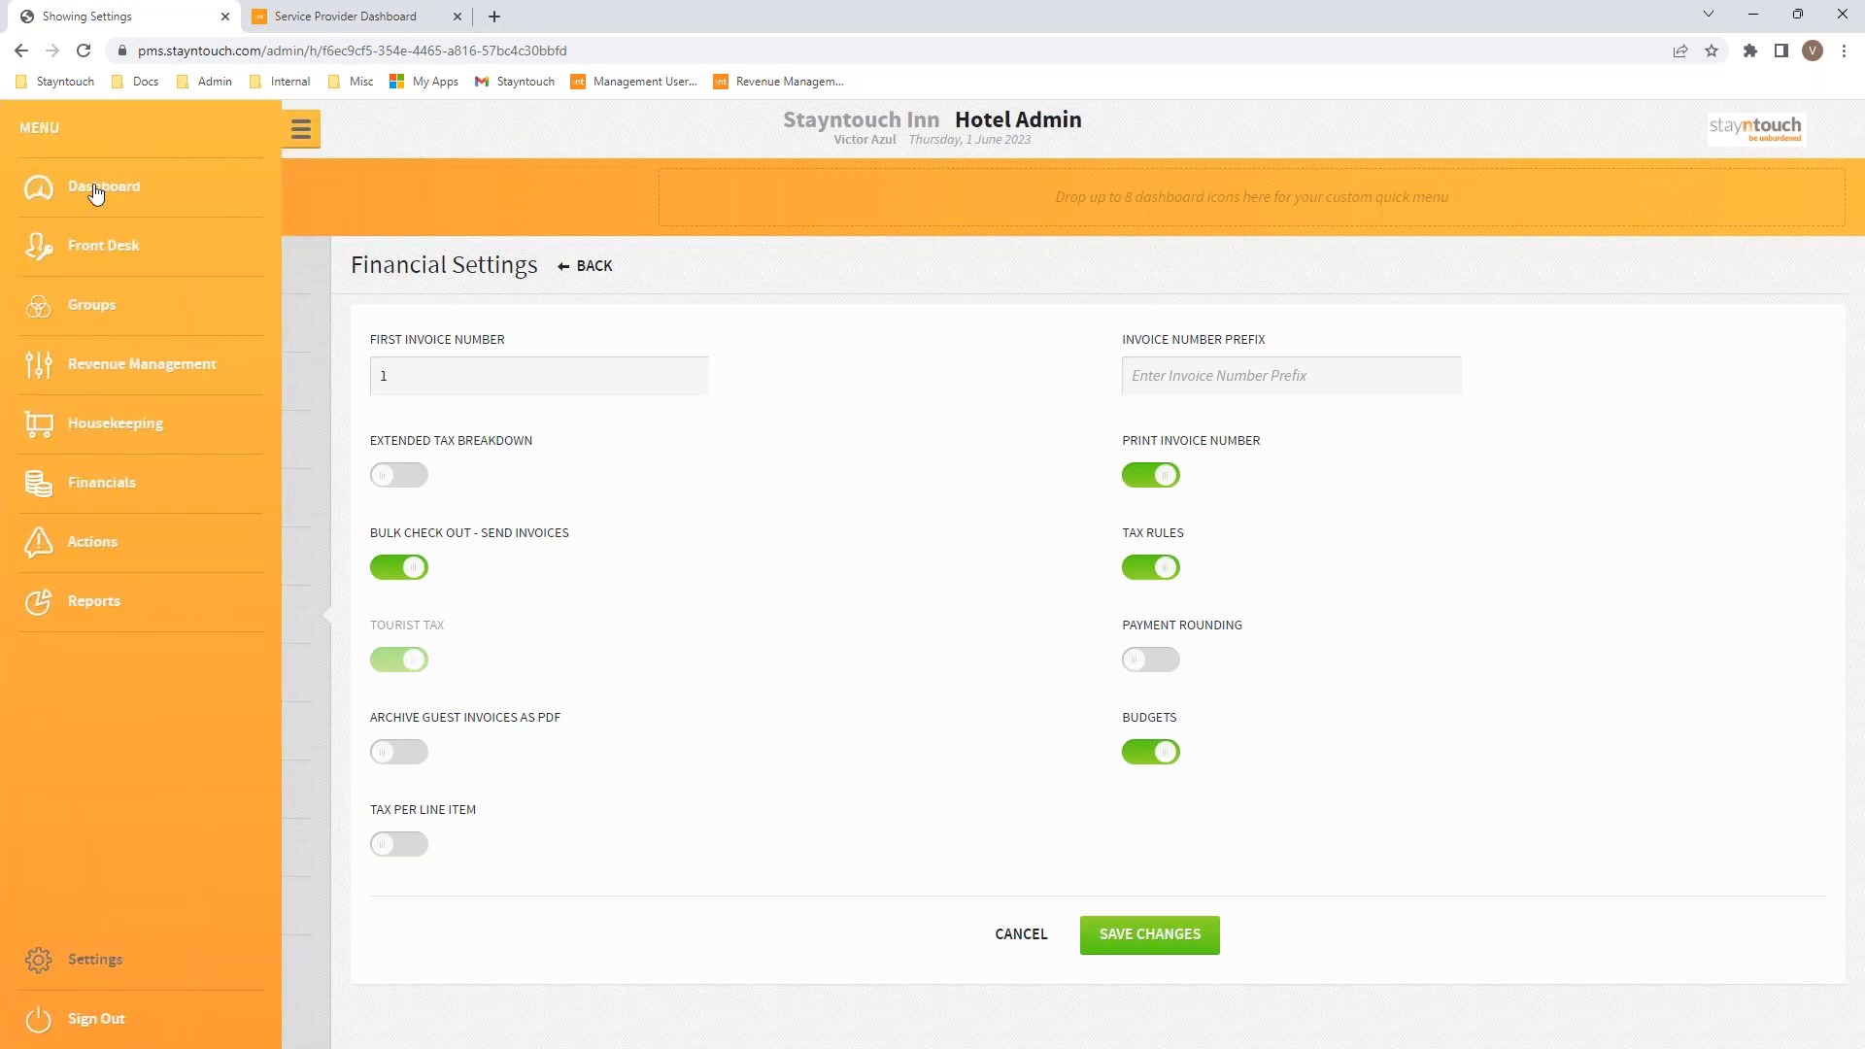
Step: From today's arrivals, print an arriving guest's bill using the Pro Forma Invoice layout
click(95, 192)
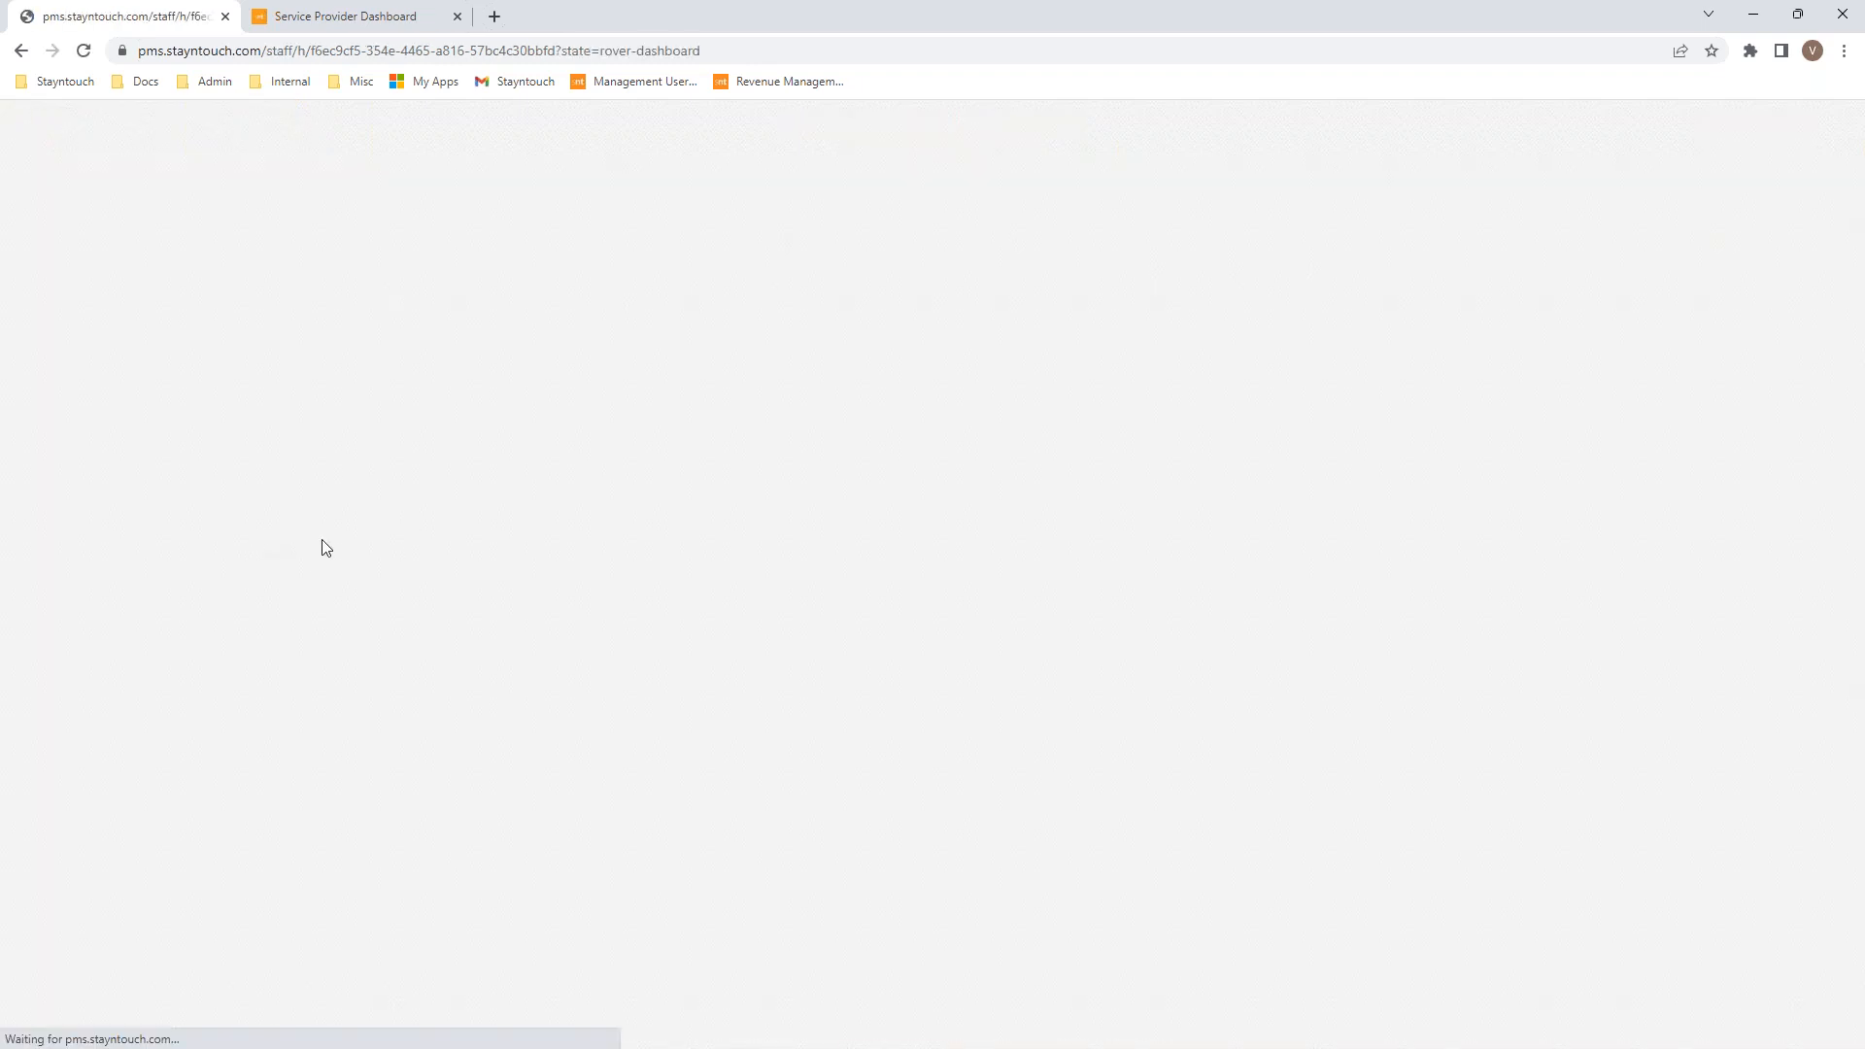
click(456, 426)
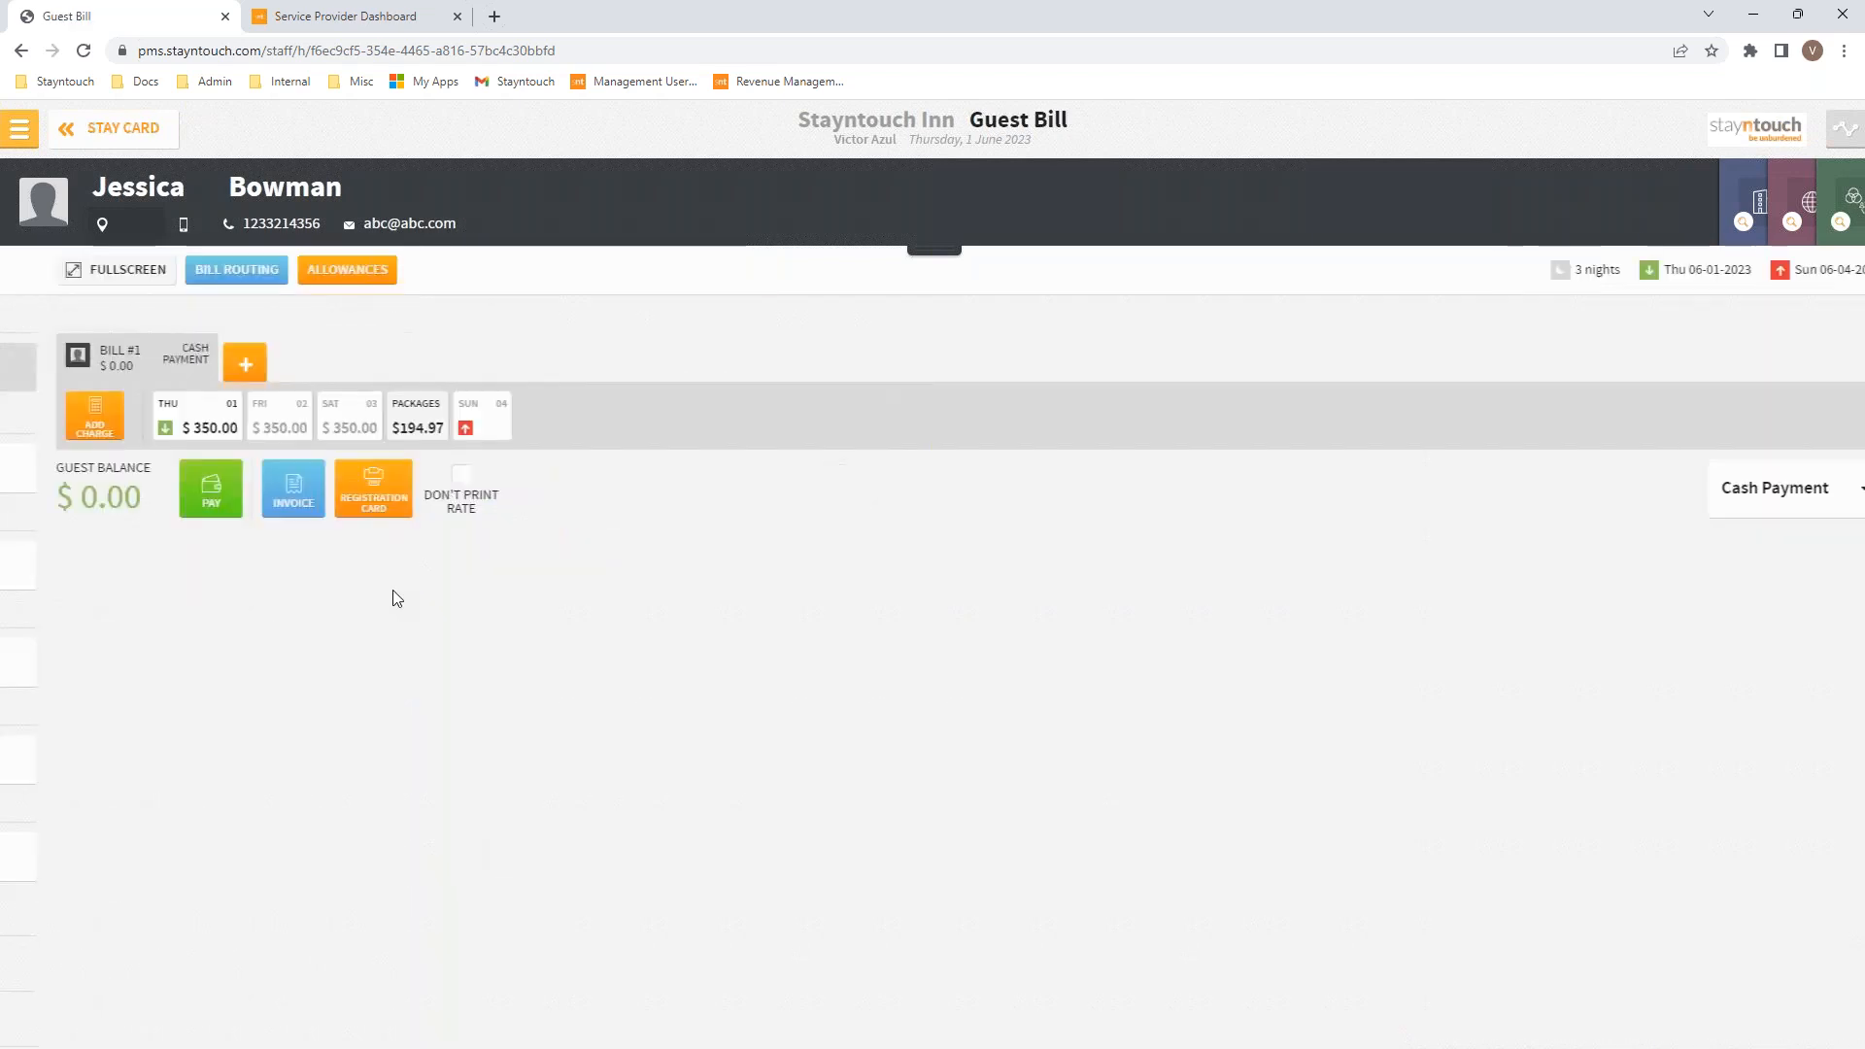
click(257, 489)
click(932, 587)
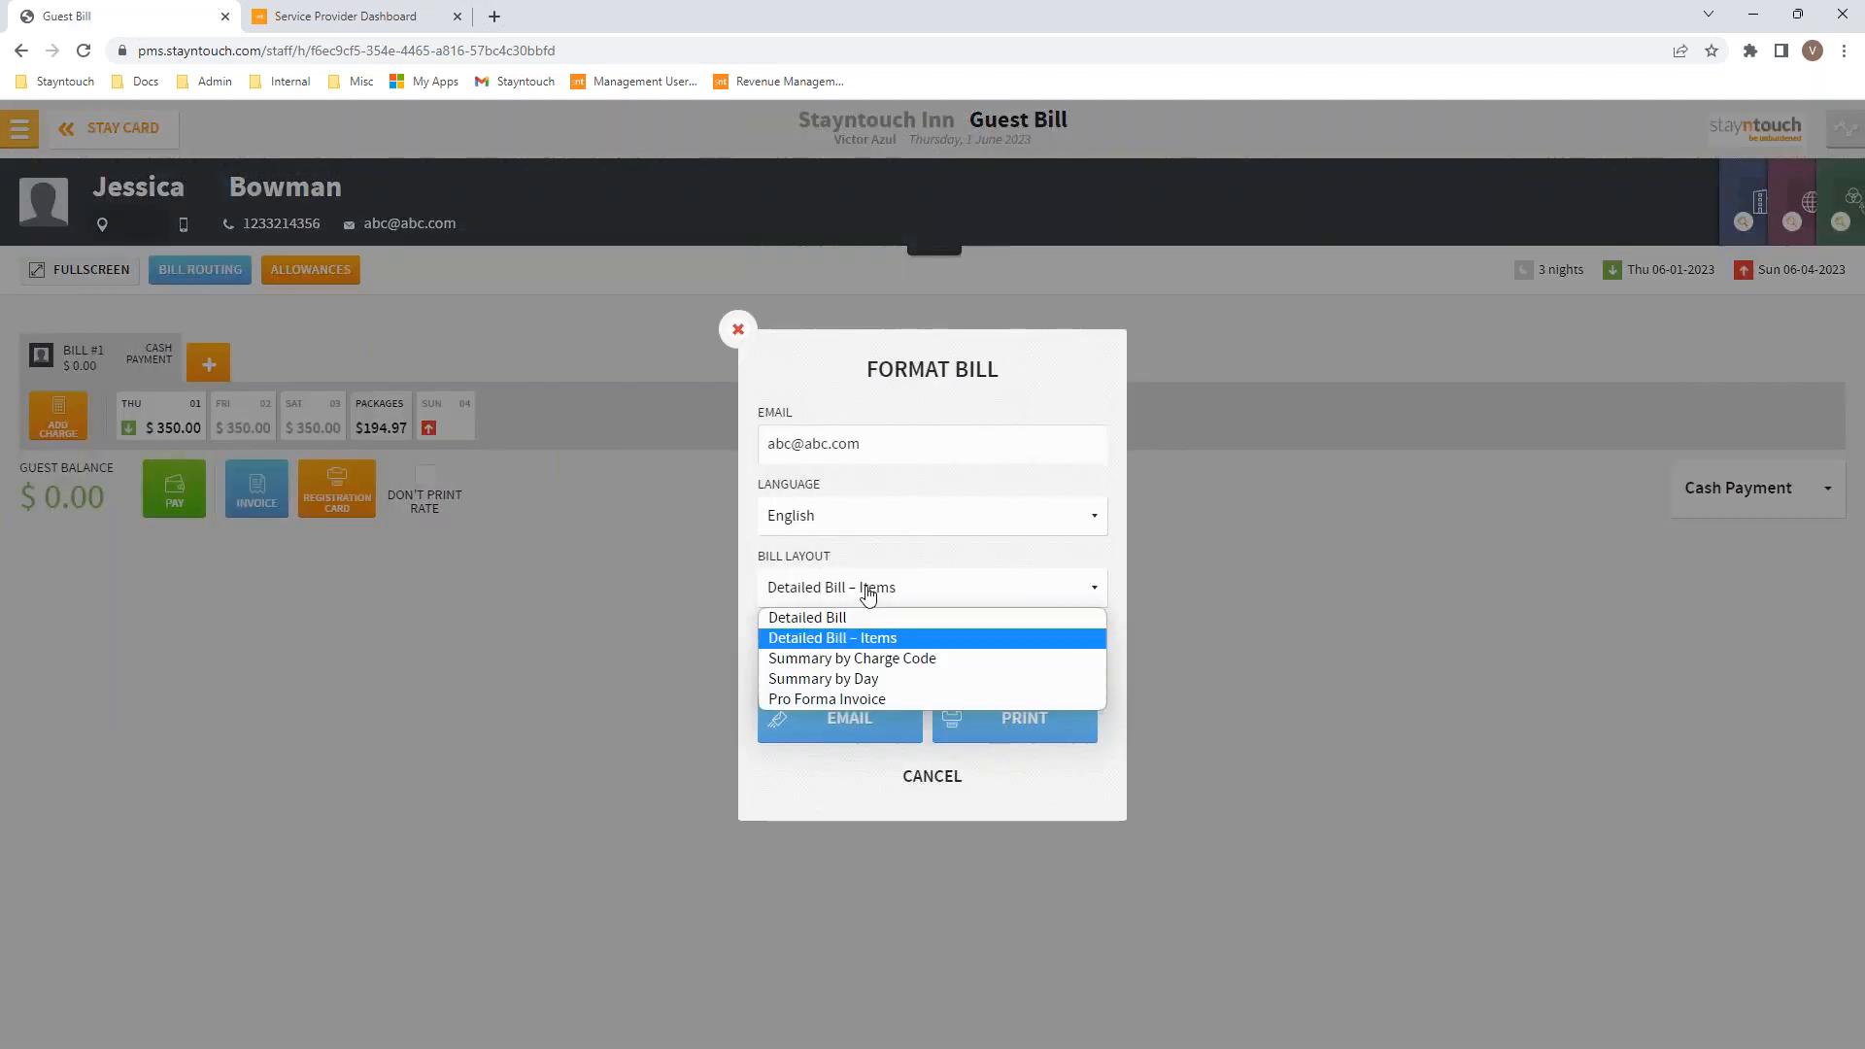
click(845, 701)
click(1011, 729)
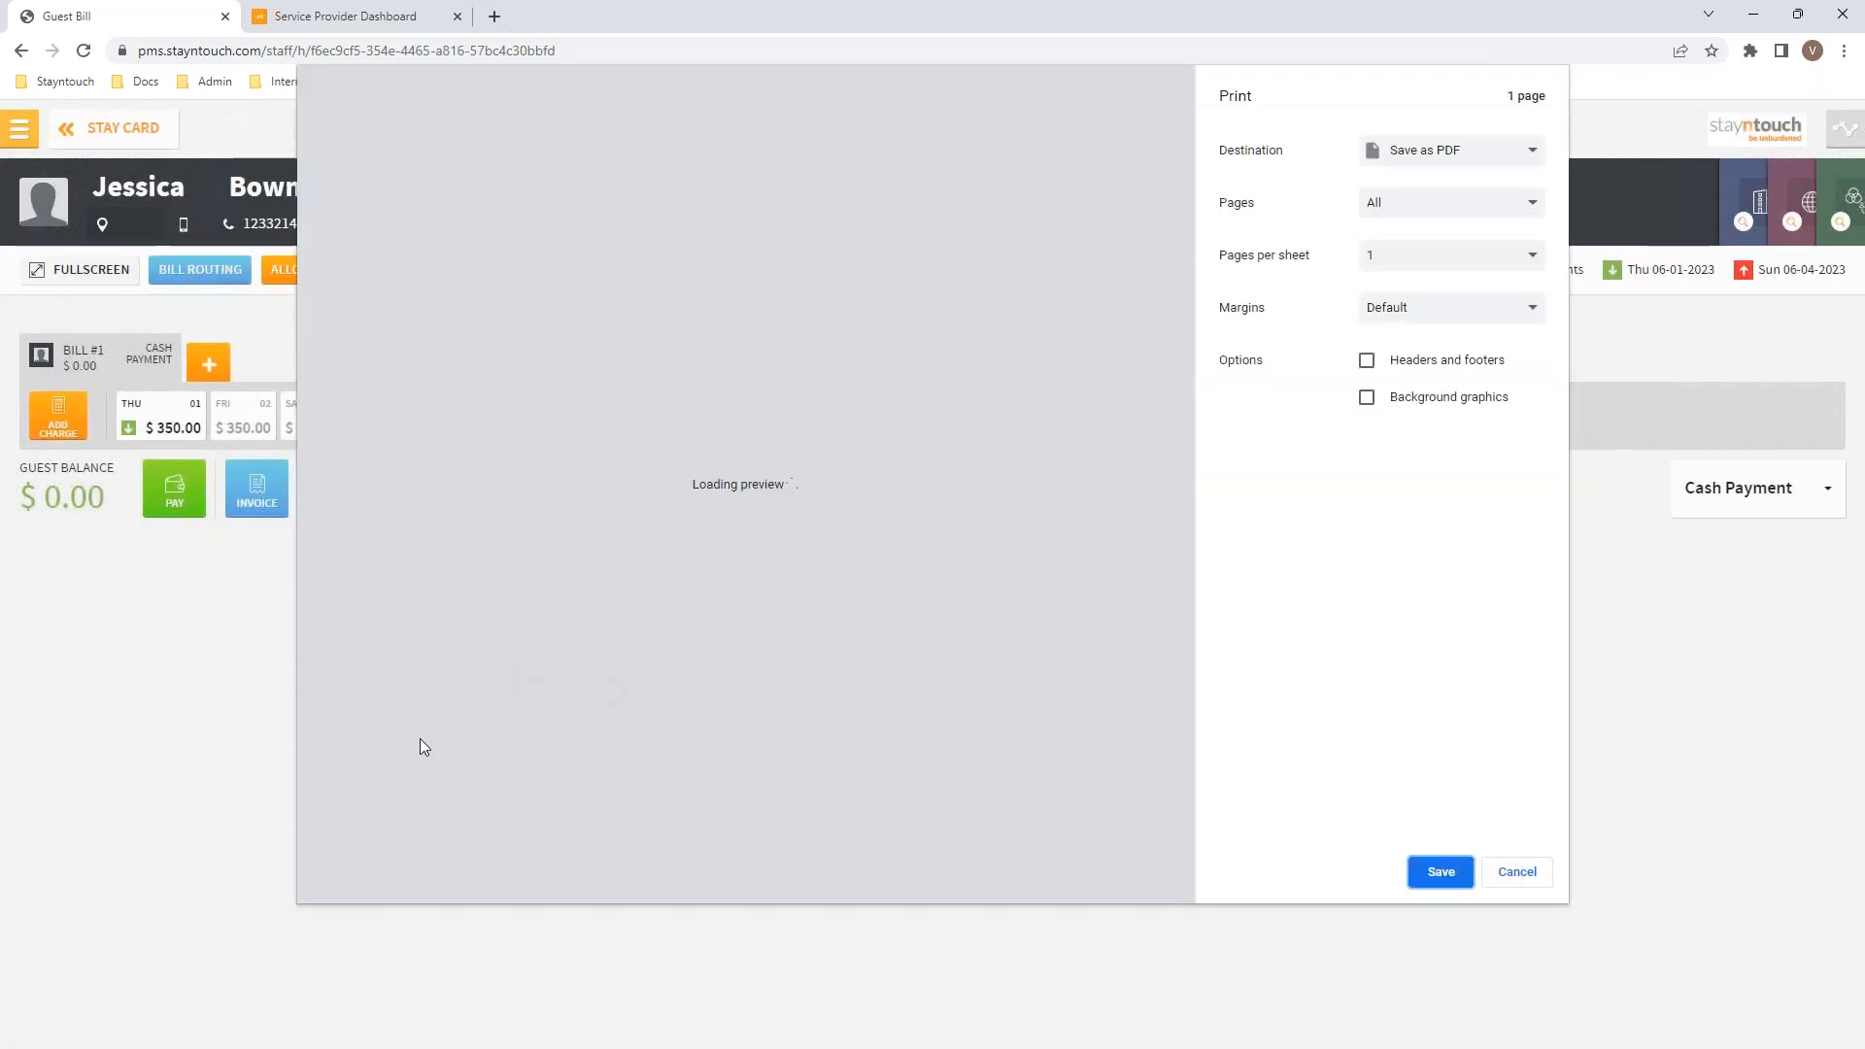
Step: Zoom the preview to check the $1,387.17 total, then cancel printing
click(352, 800)
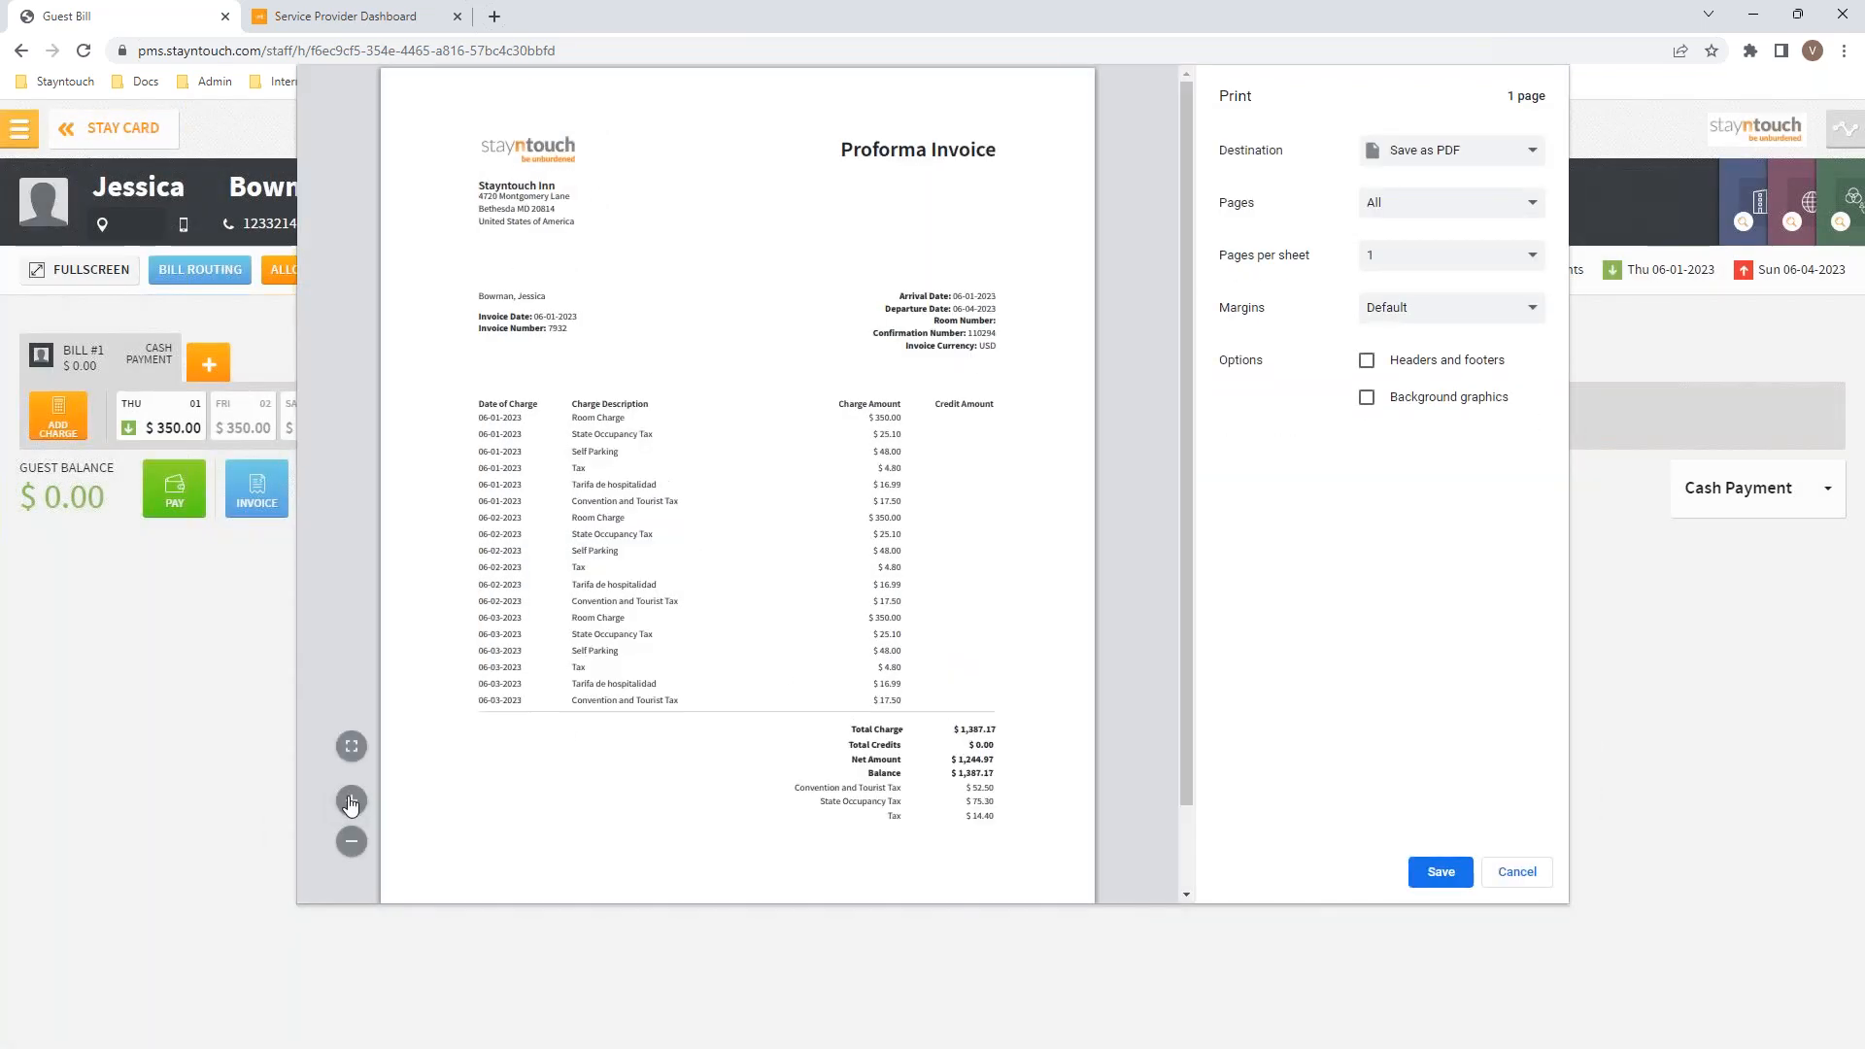
drag(1185, 538, 1186, 666)
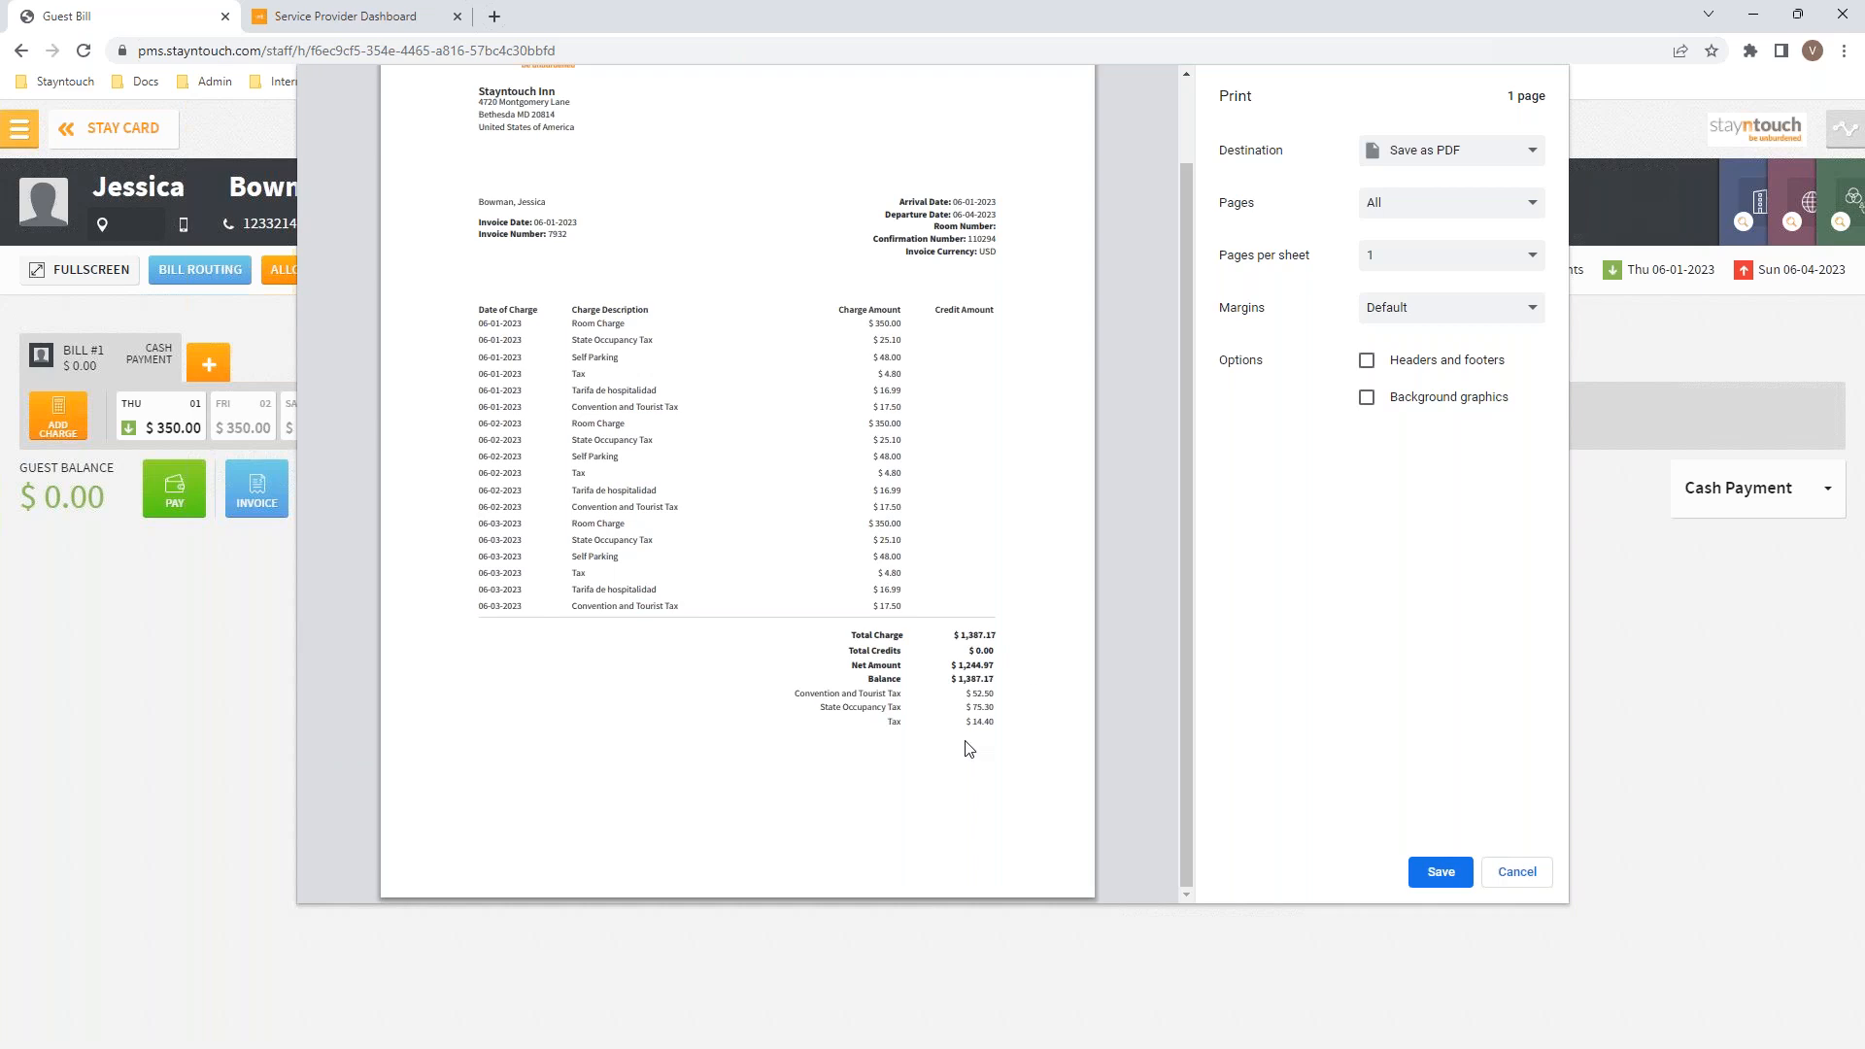
click(1518, 874)
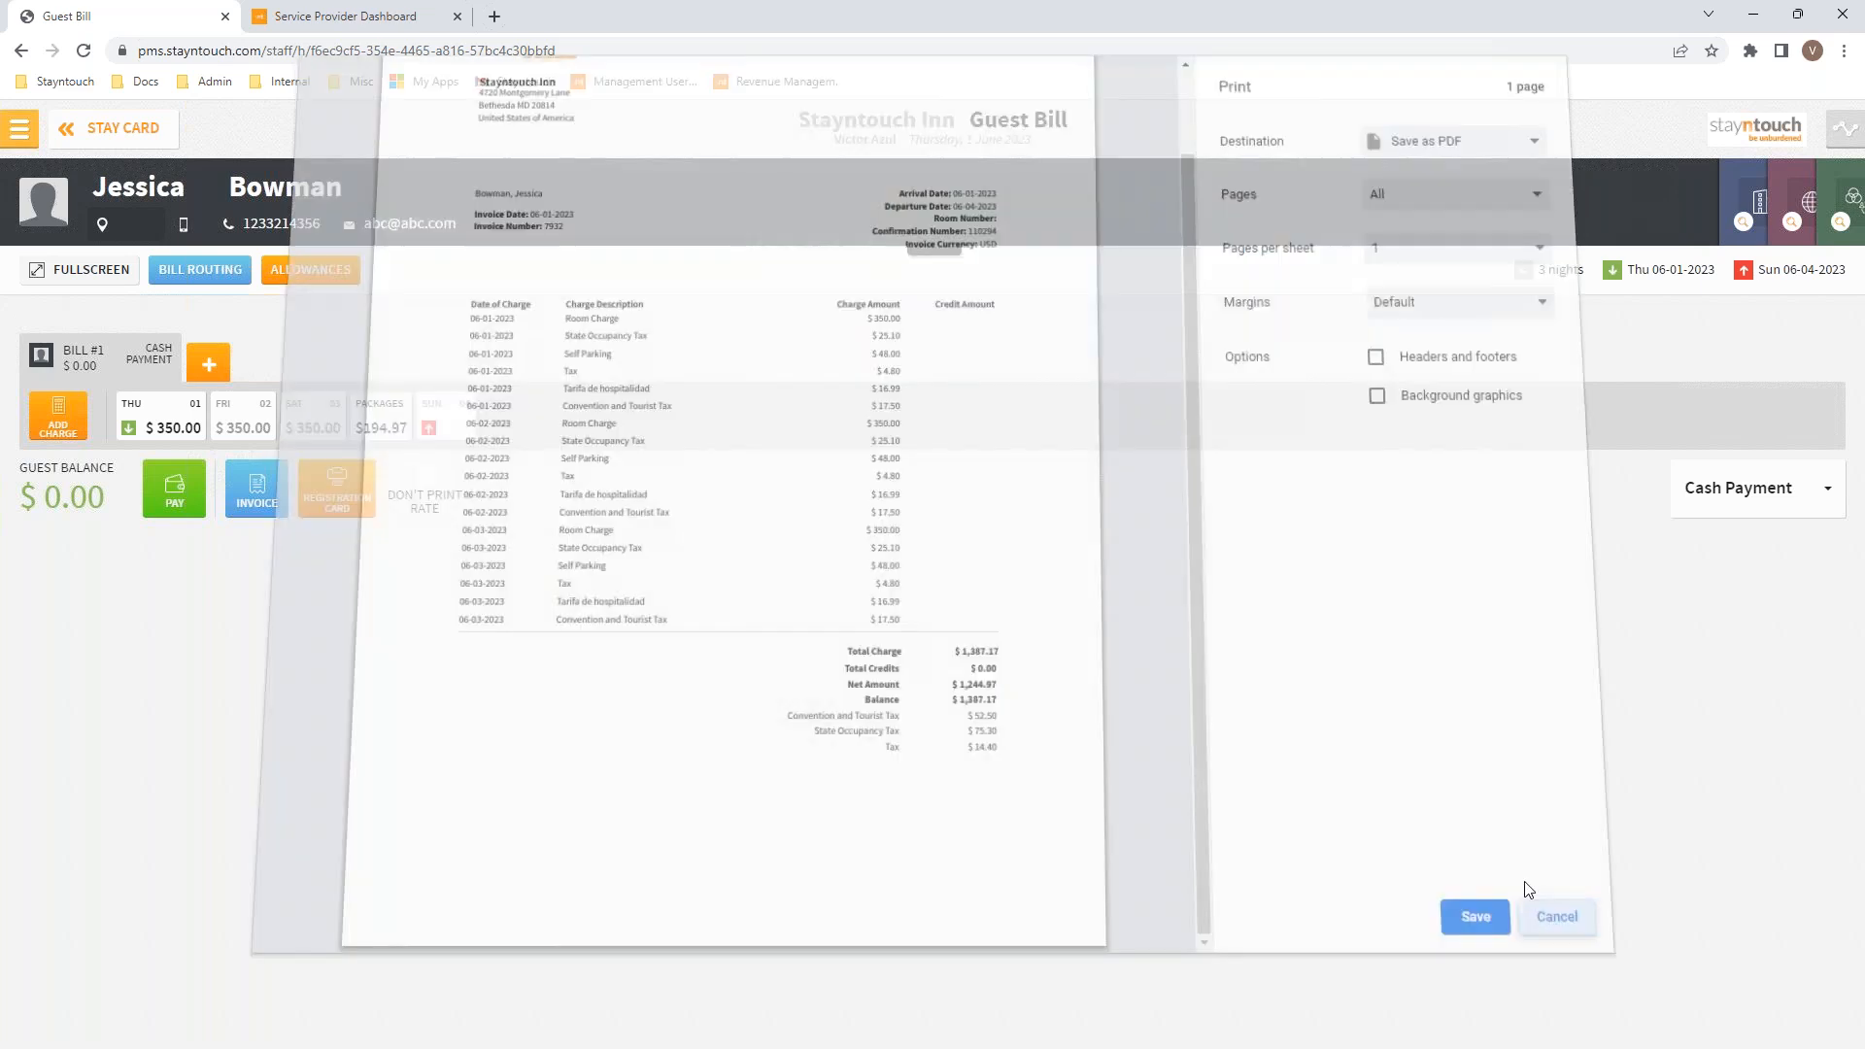
Step: Switch on Extended Tax Breakdown in Financials > Financial Settings and save the changes
click(21, 127)
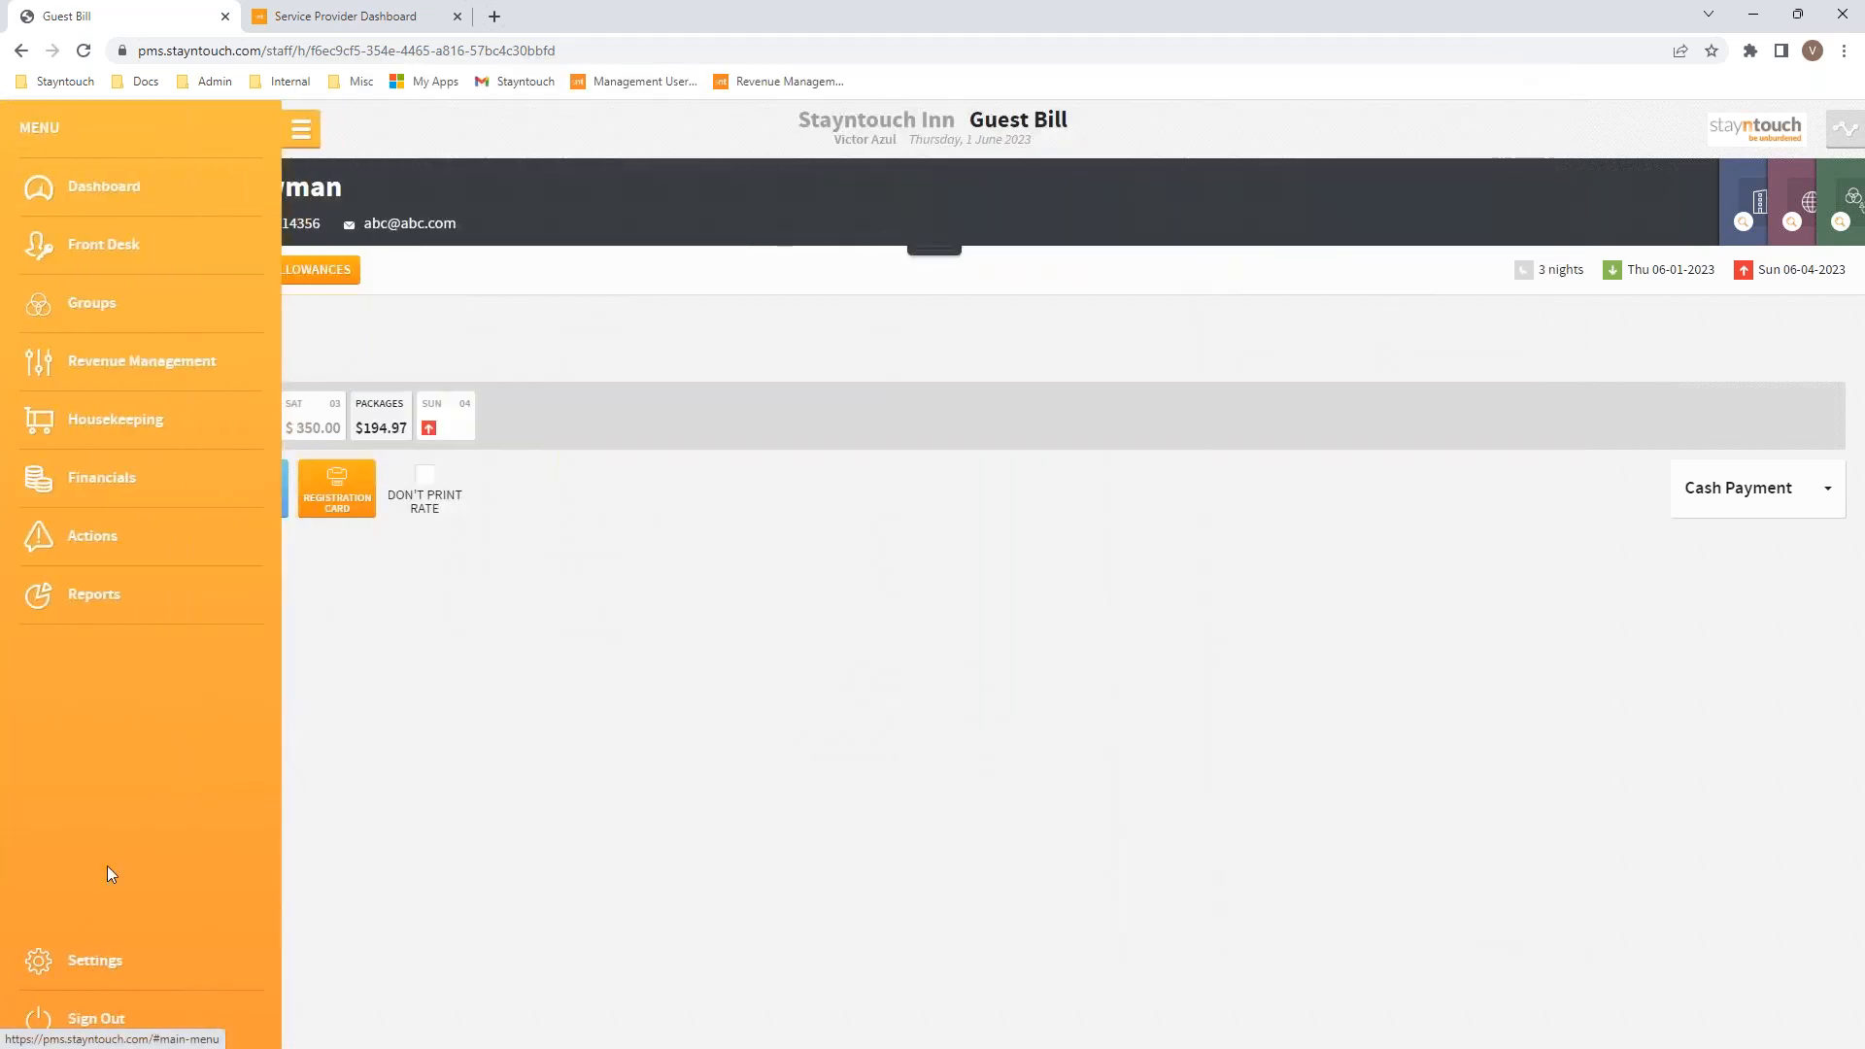
click(91, 961)
click(337, 245)
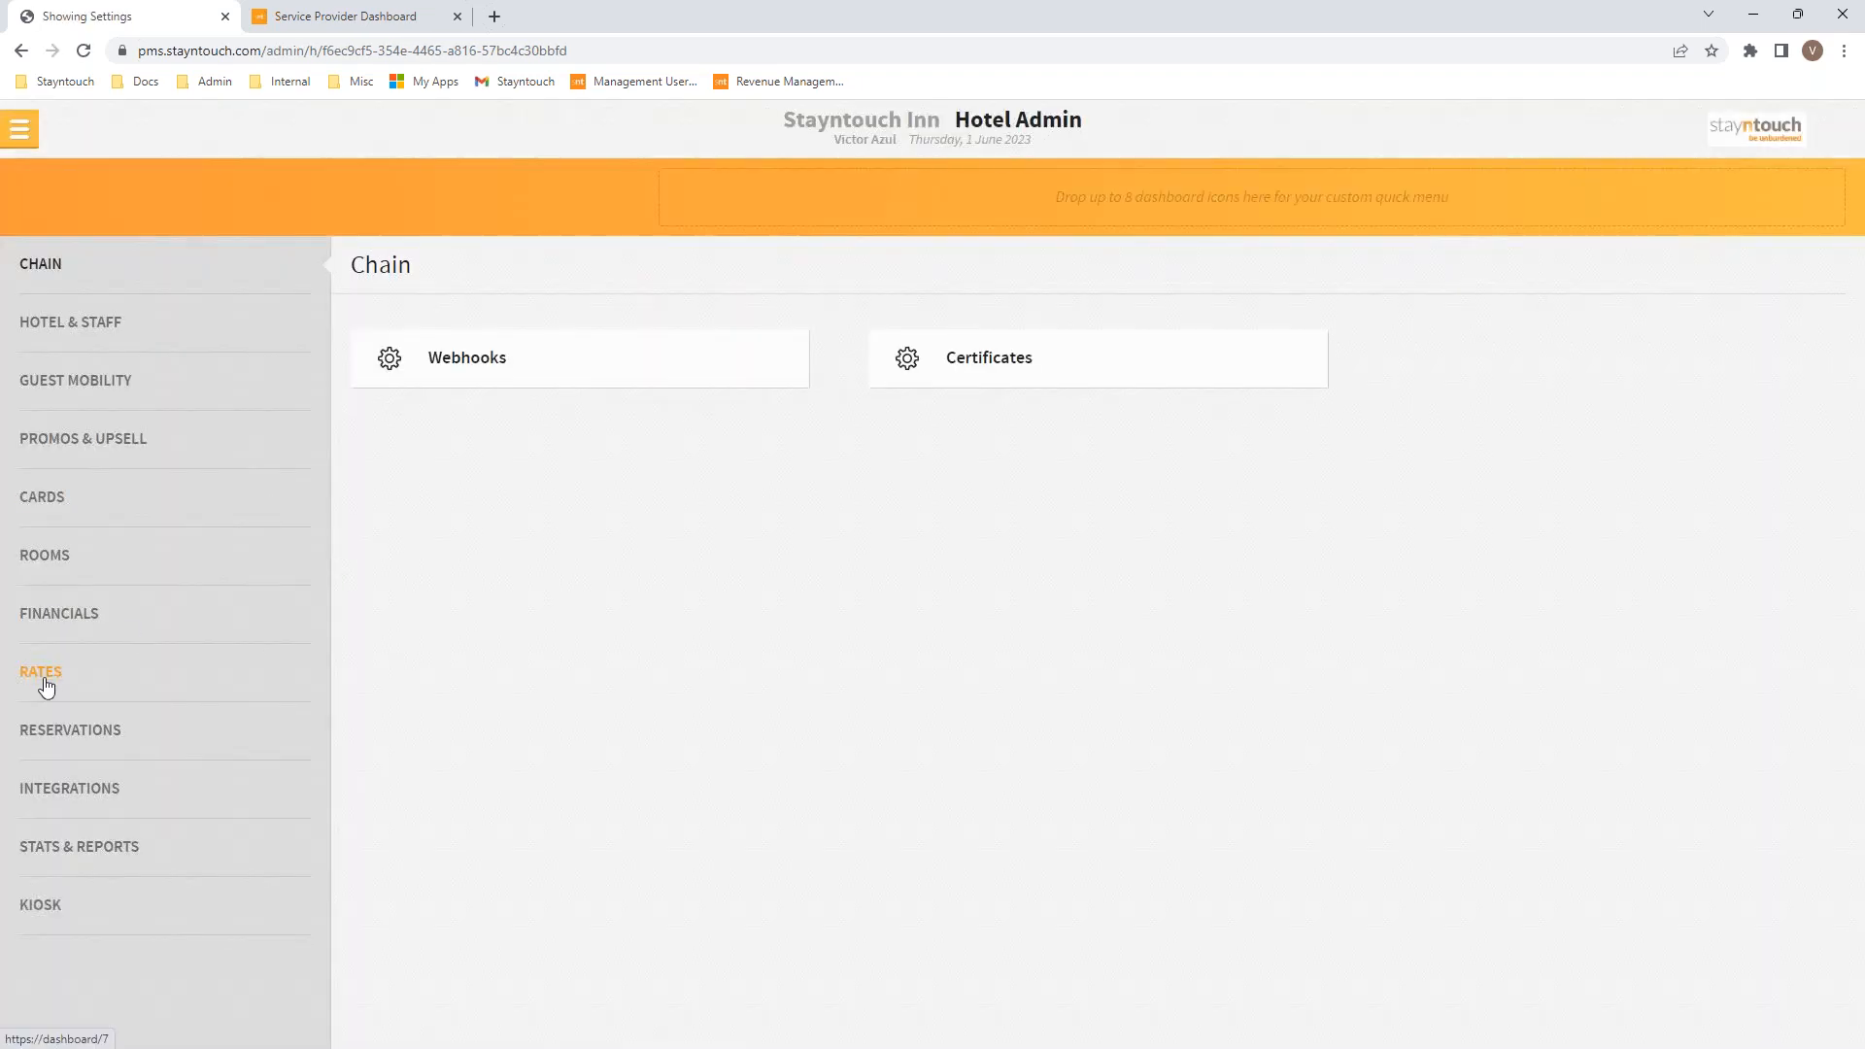
click(78, 618)
click(503, 515)
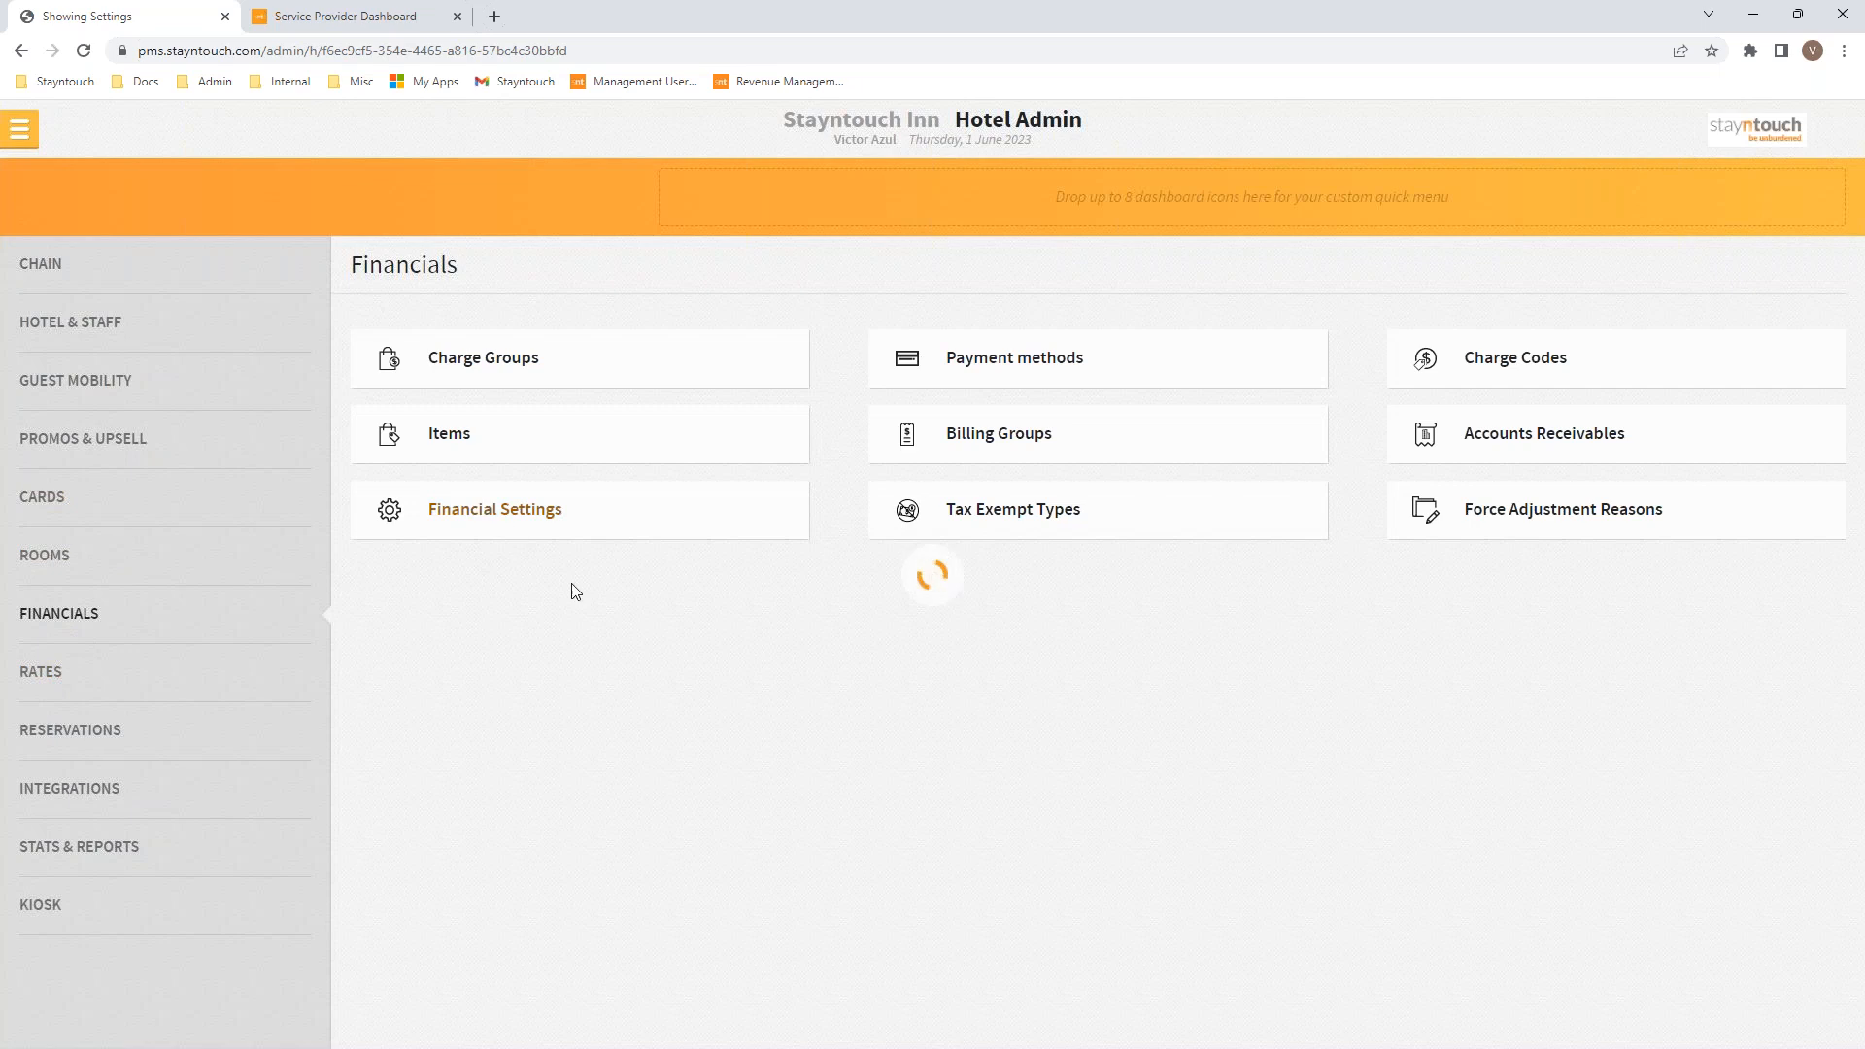
click(405, 475)
click(1130, 948)
Step: Return to the Manager Dashboard and open the guests checked out with a balance
click(21, 130)
click(78, 199)
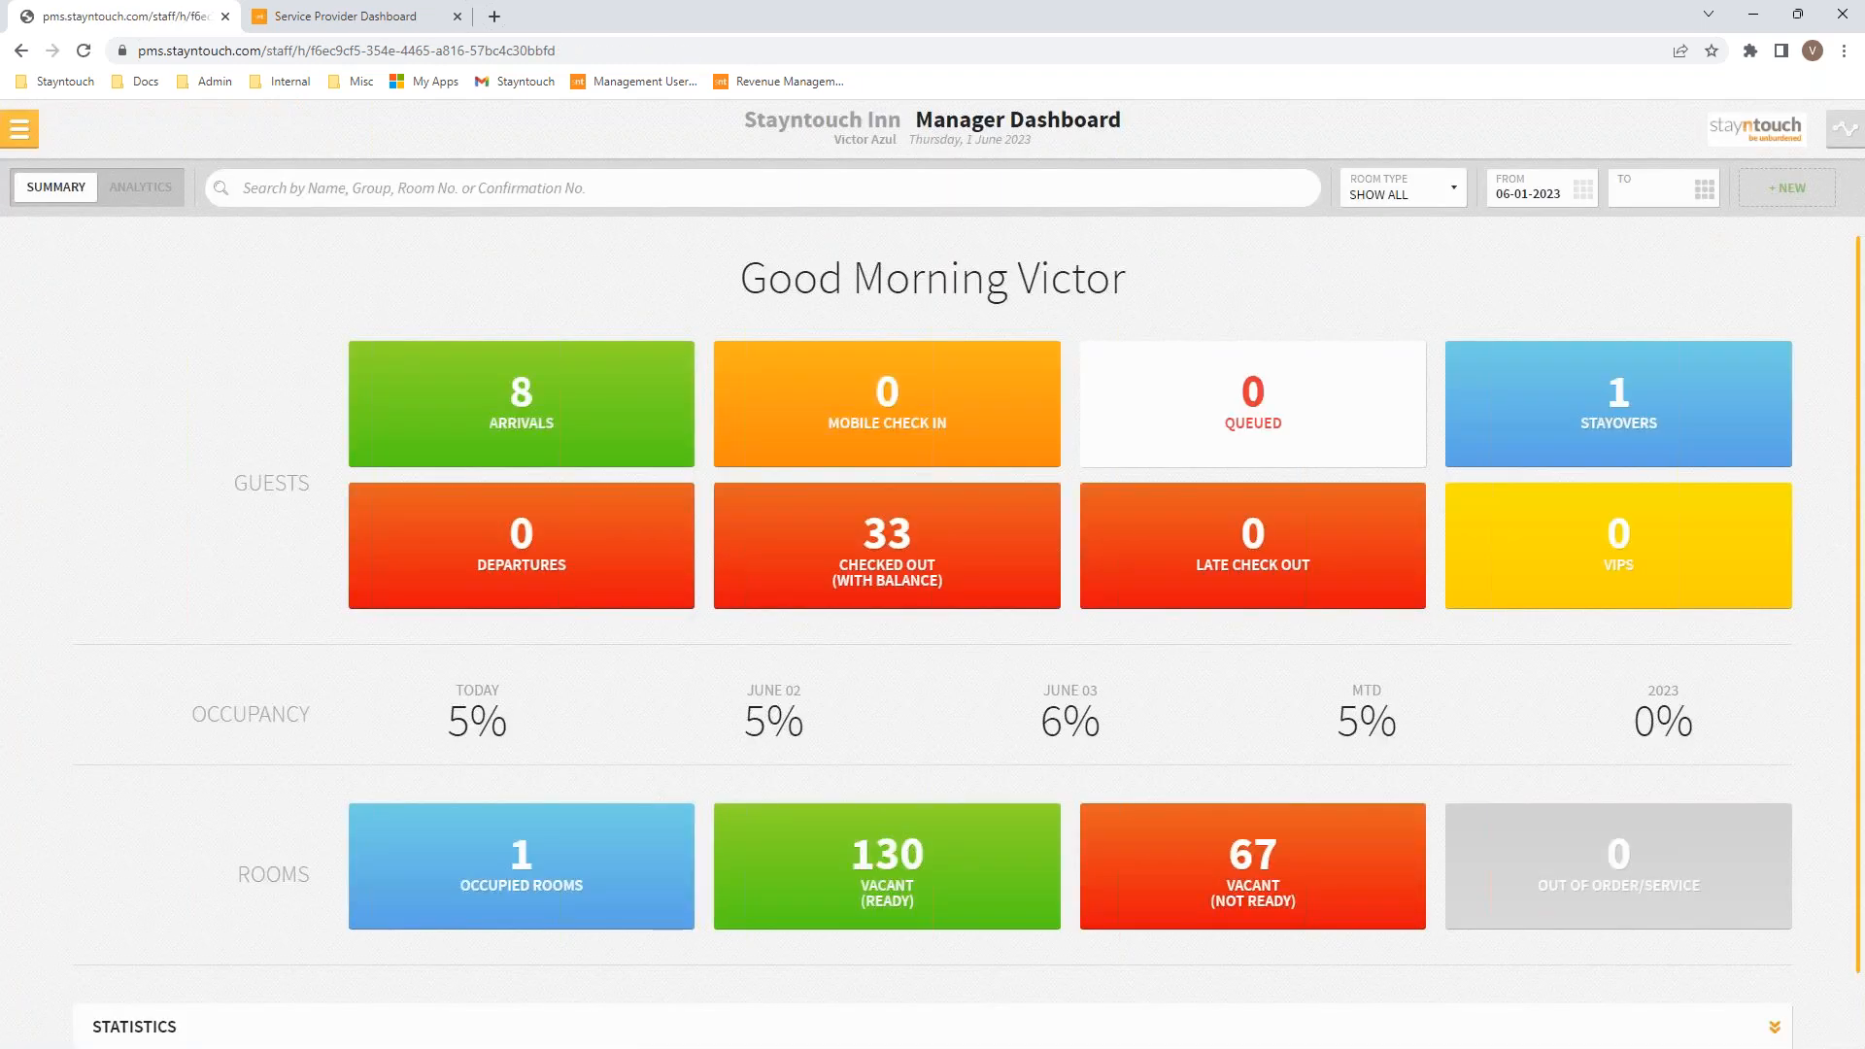
click(929, 576)
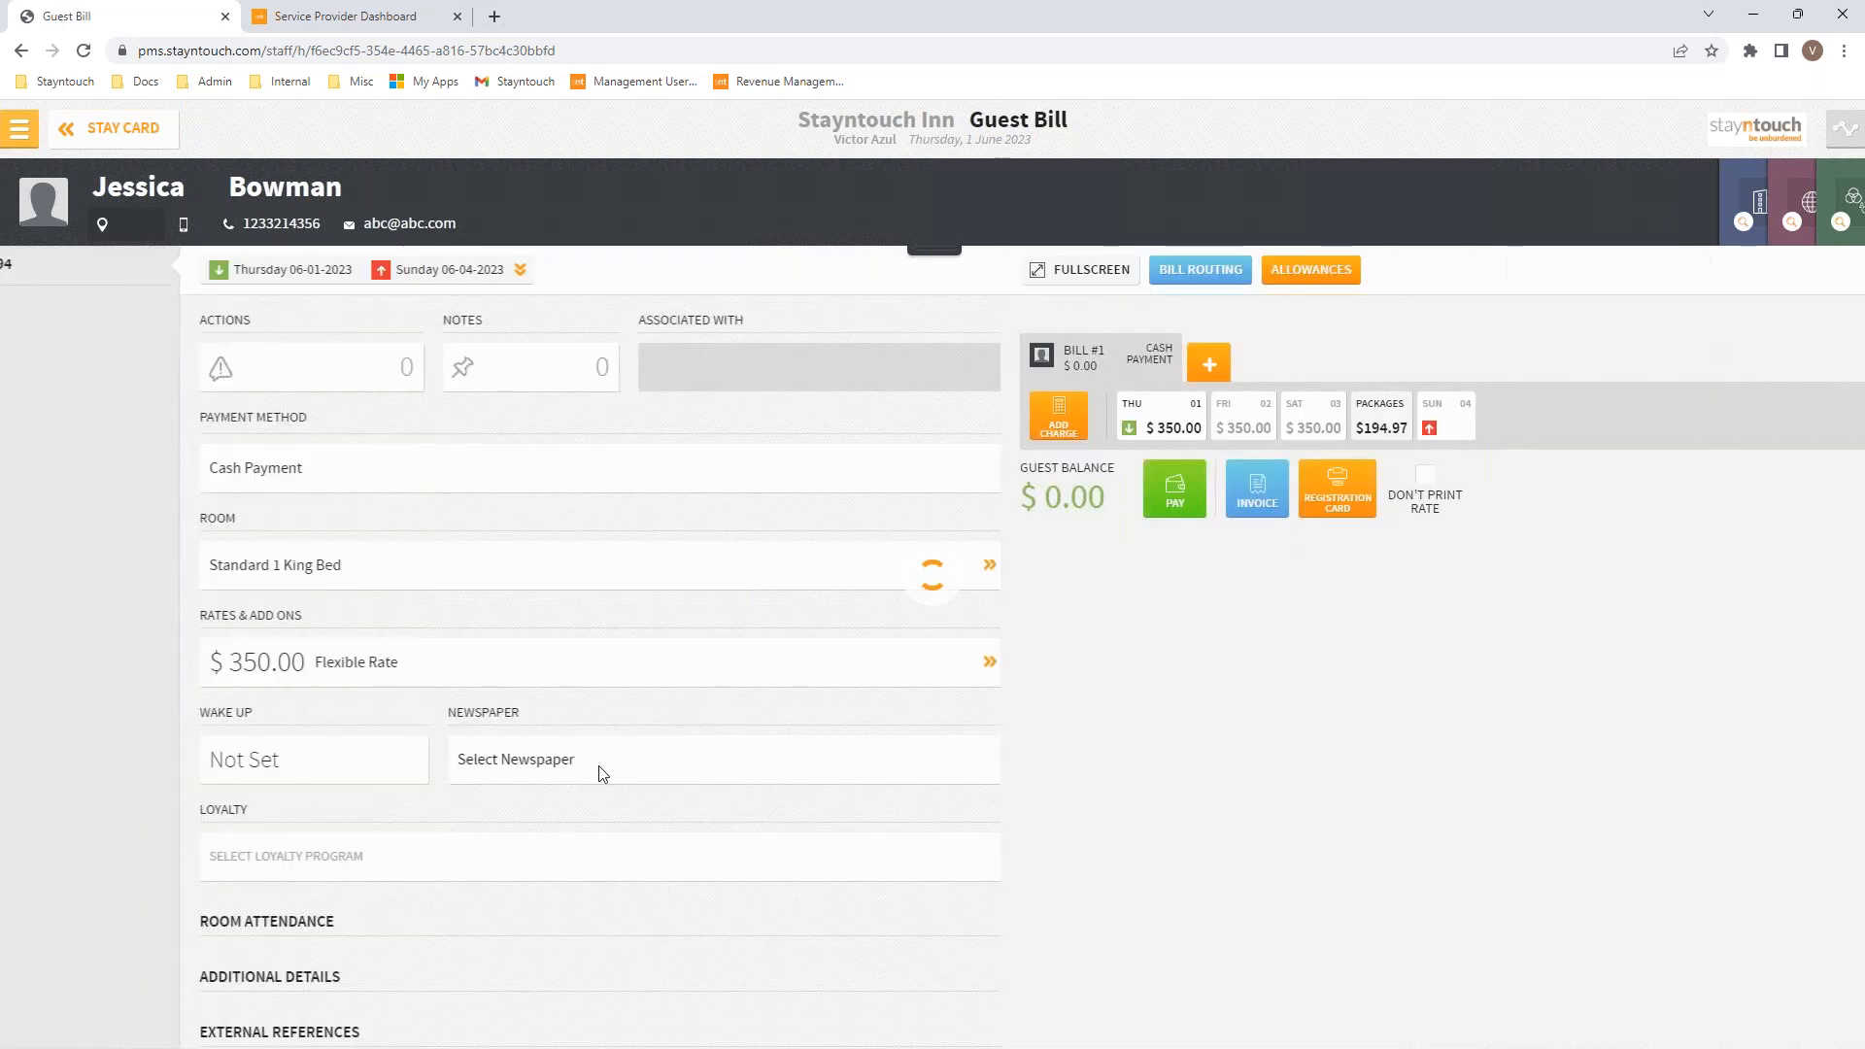
Step: Print the guest's bill again with the Pro Forma Invoice layout
click(250, 504)
click(912, 600)
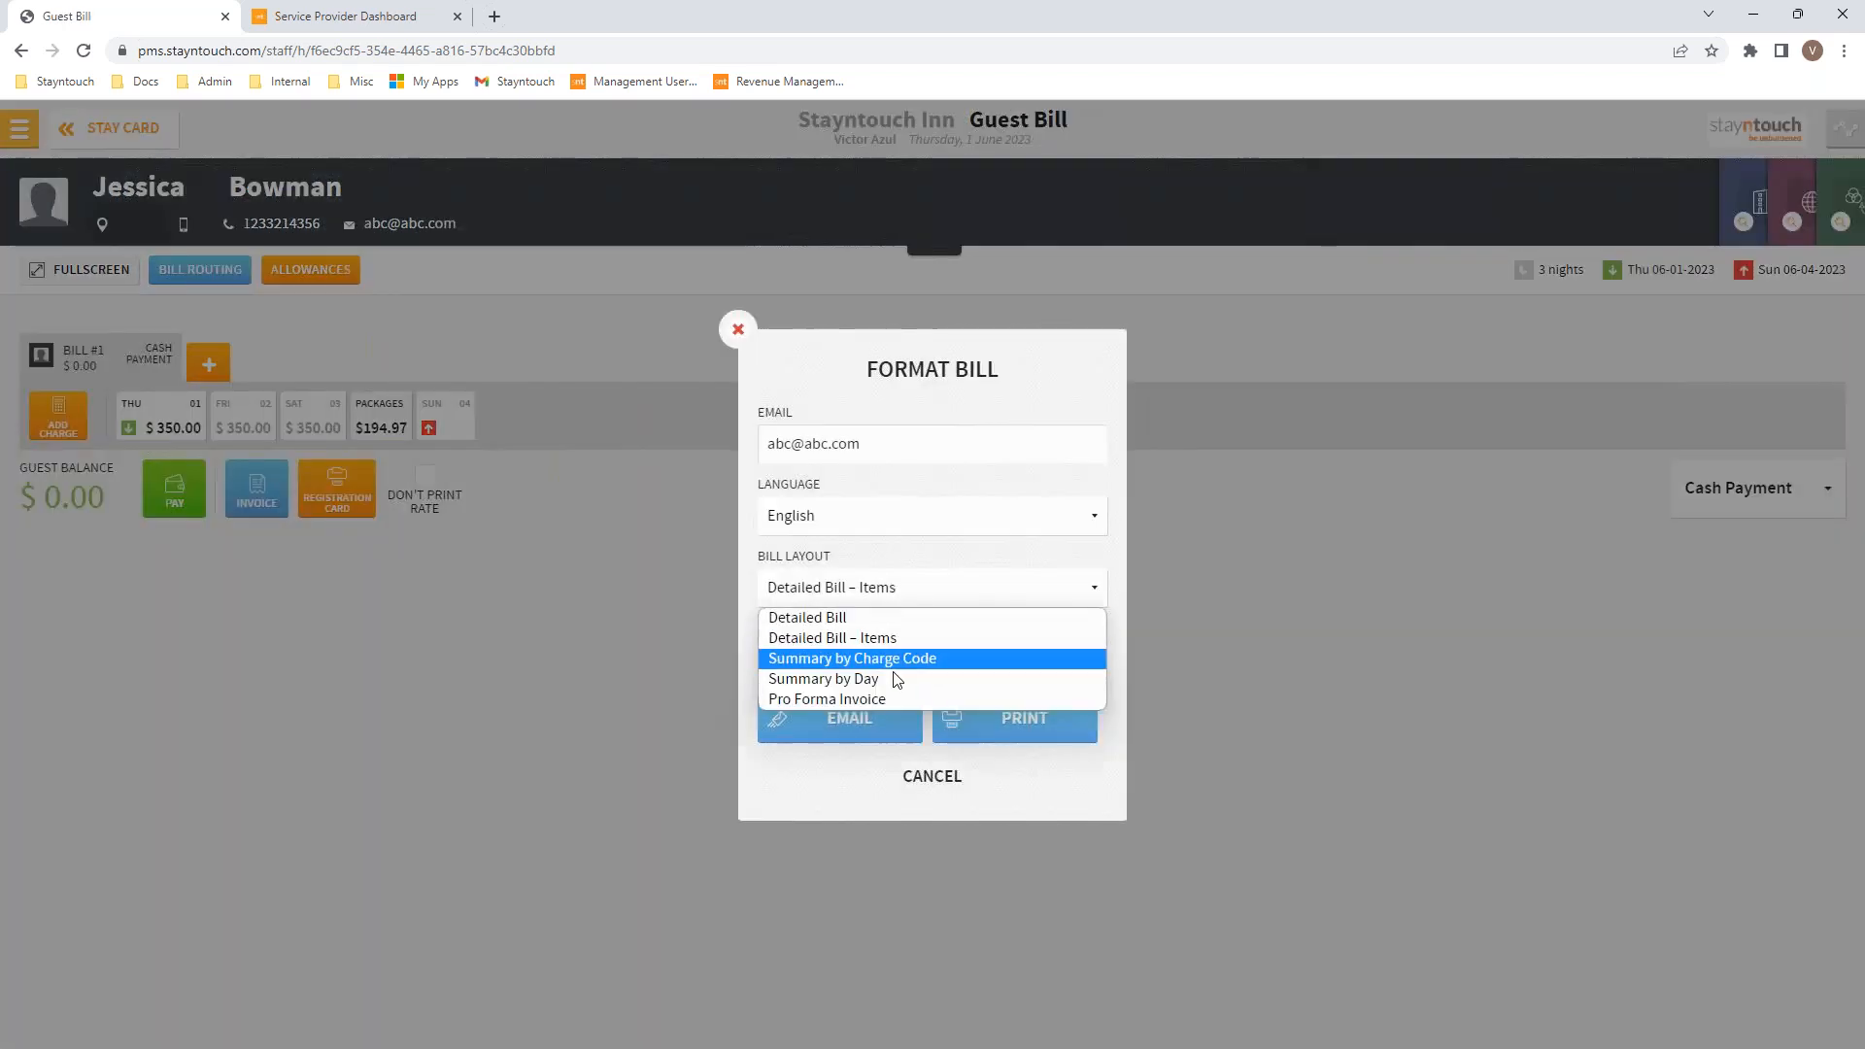
click(892, 697)
click(1014, 737)
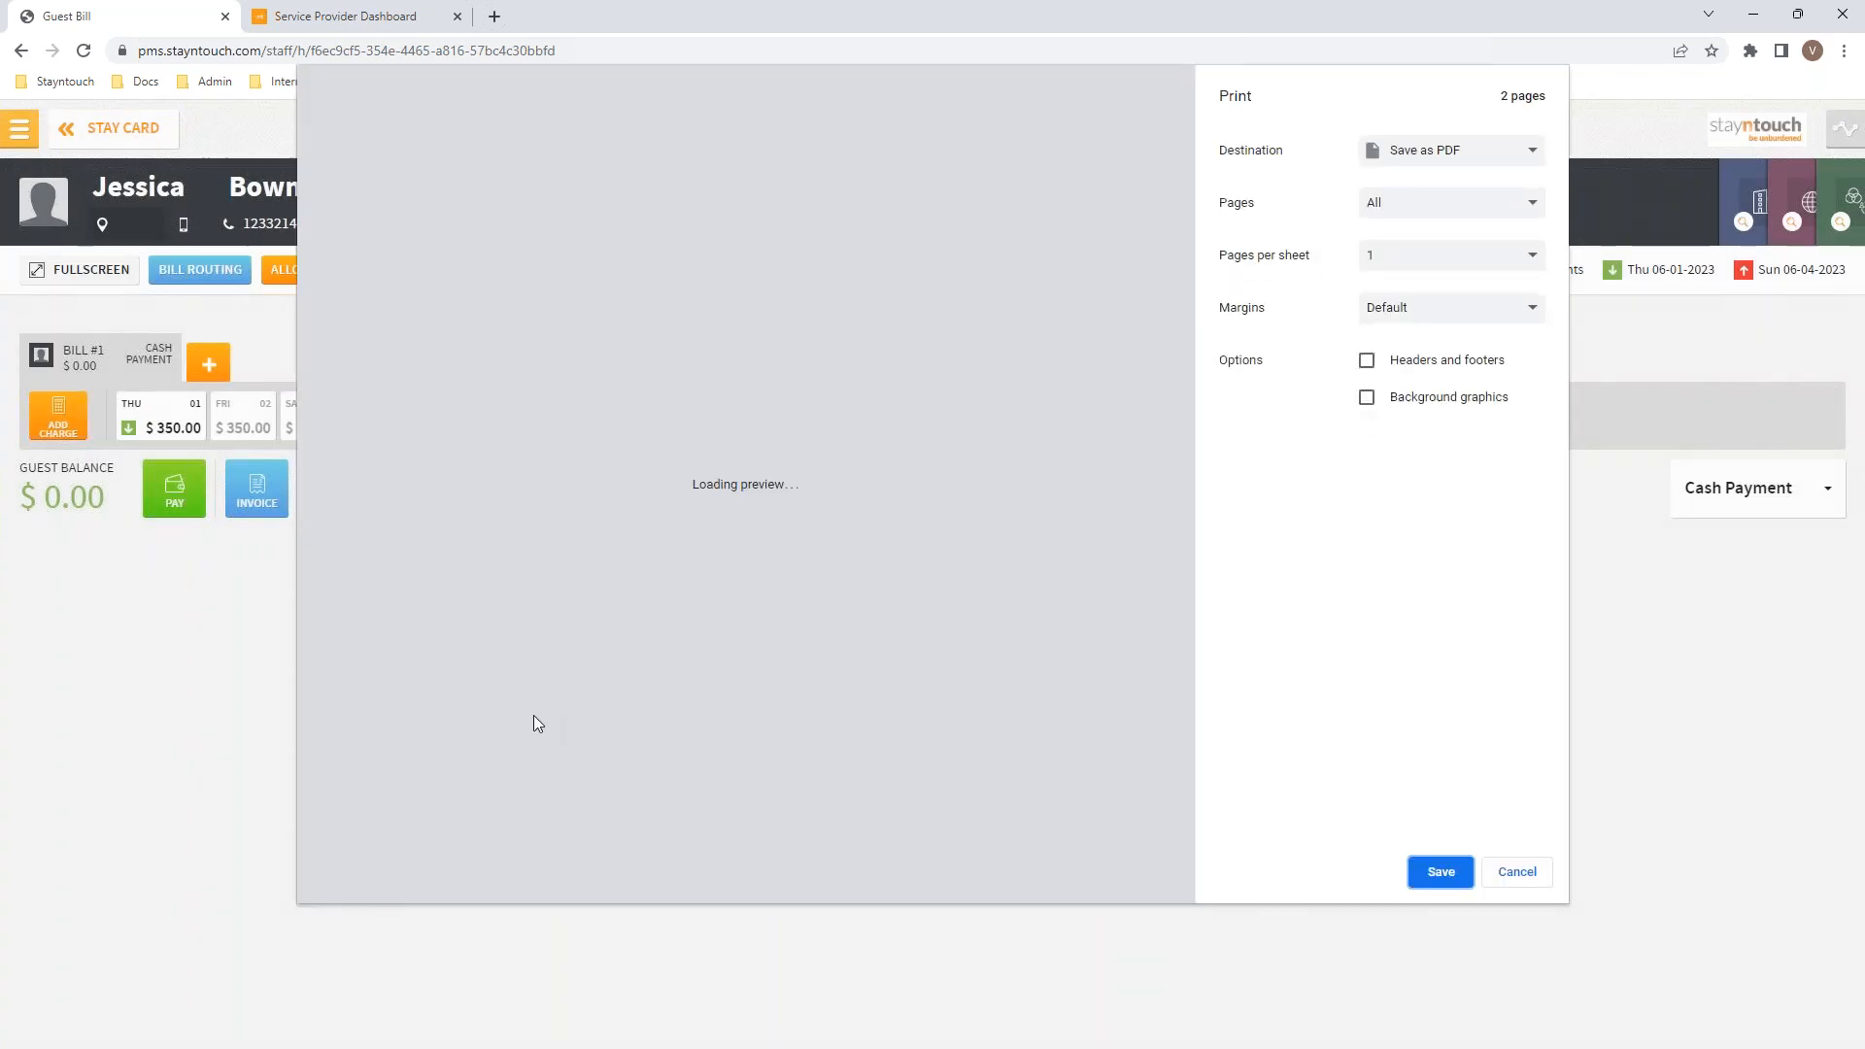
Step: Zoom in to review the totals and new tax breakdown table, close the preview, and return to the dashboard
click(353, 803)
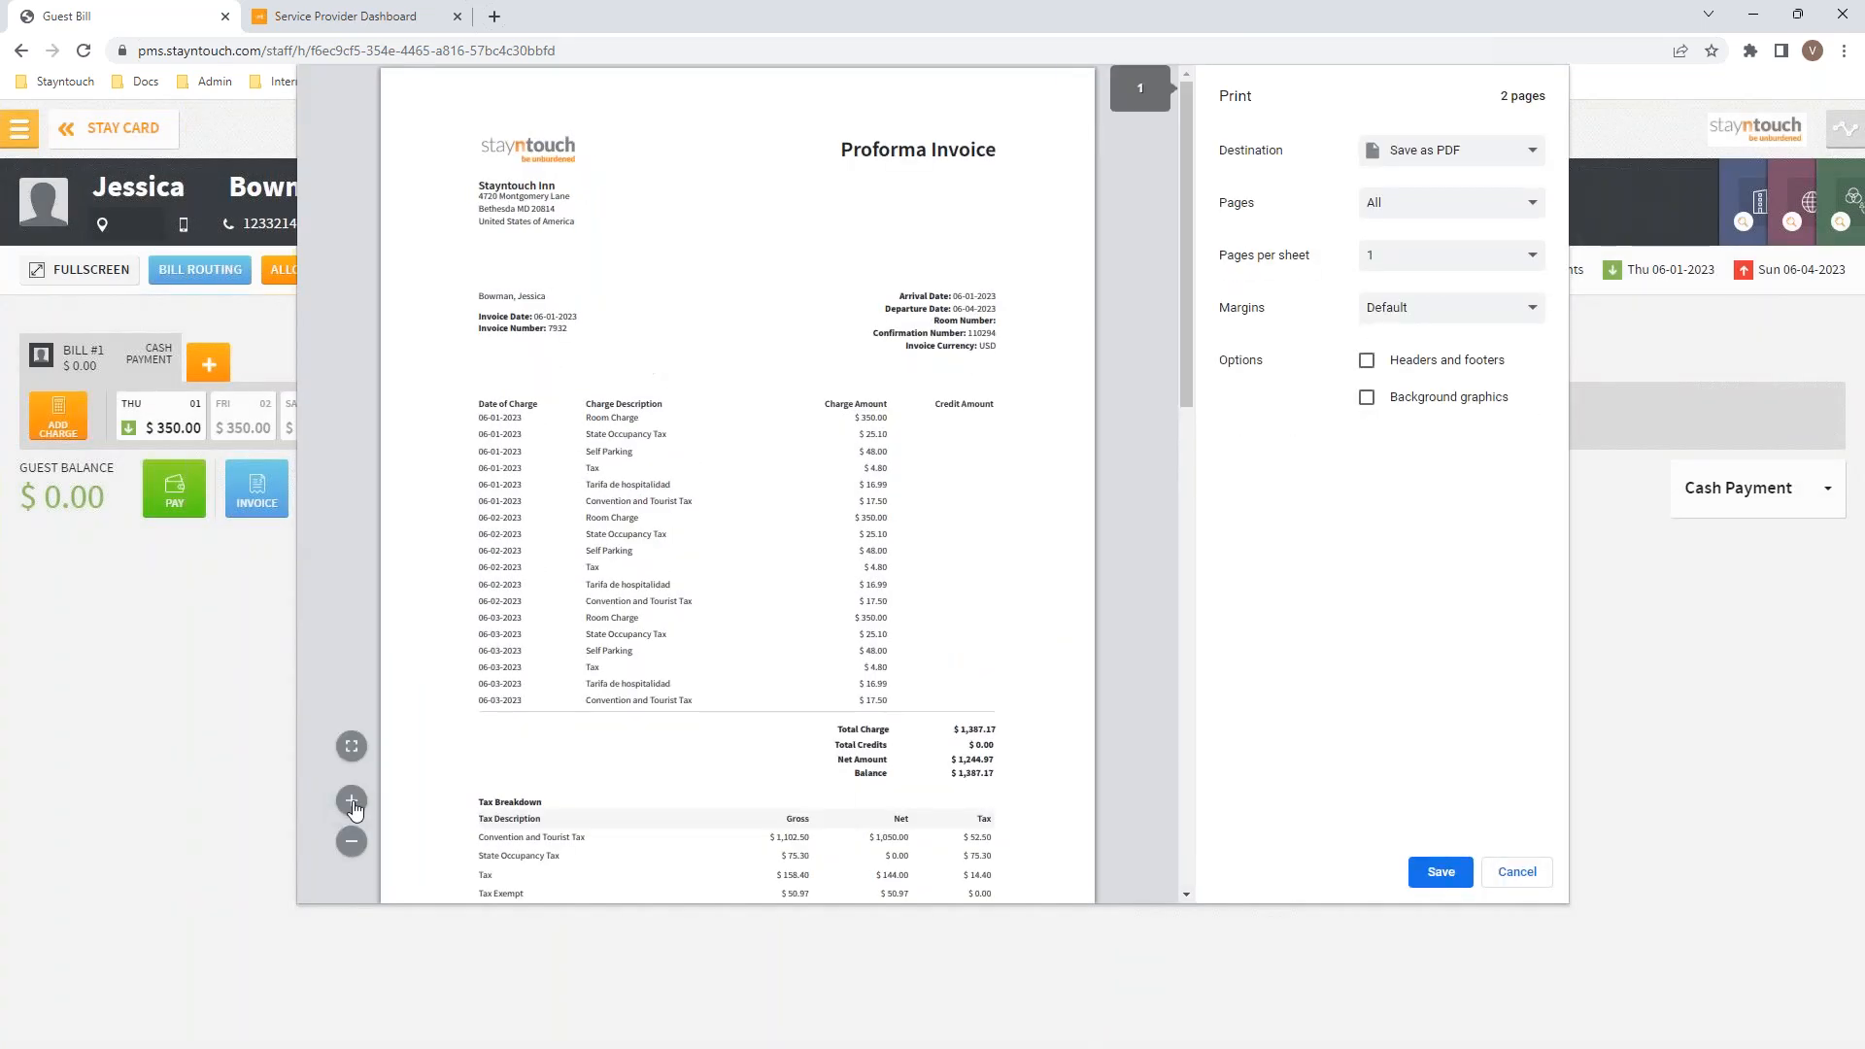
click(352, 802)
scroll(1182, 444, down, 5)
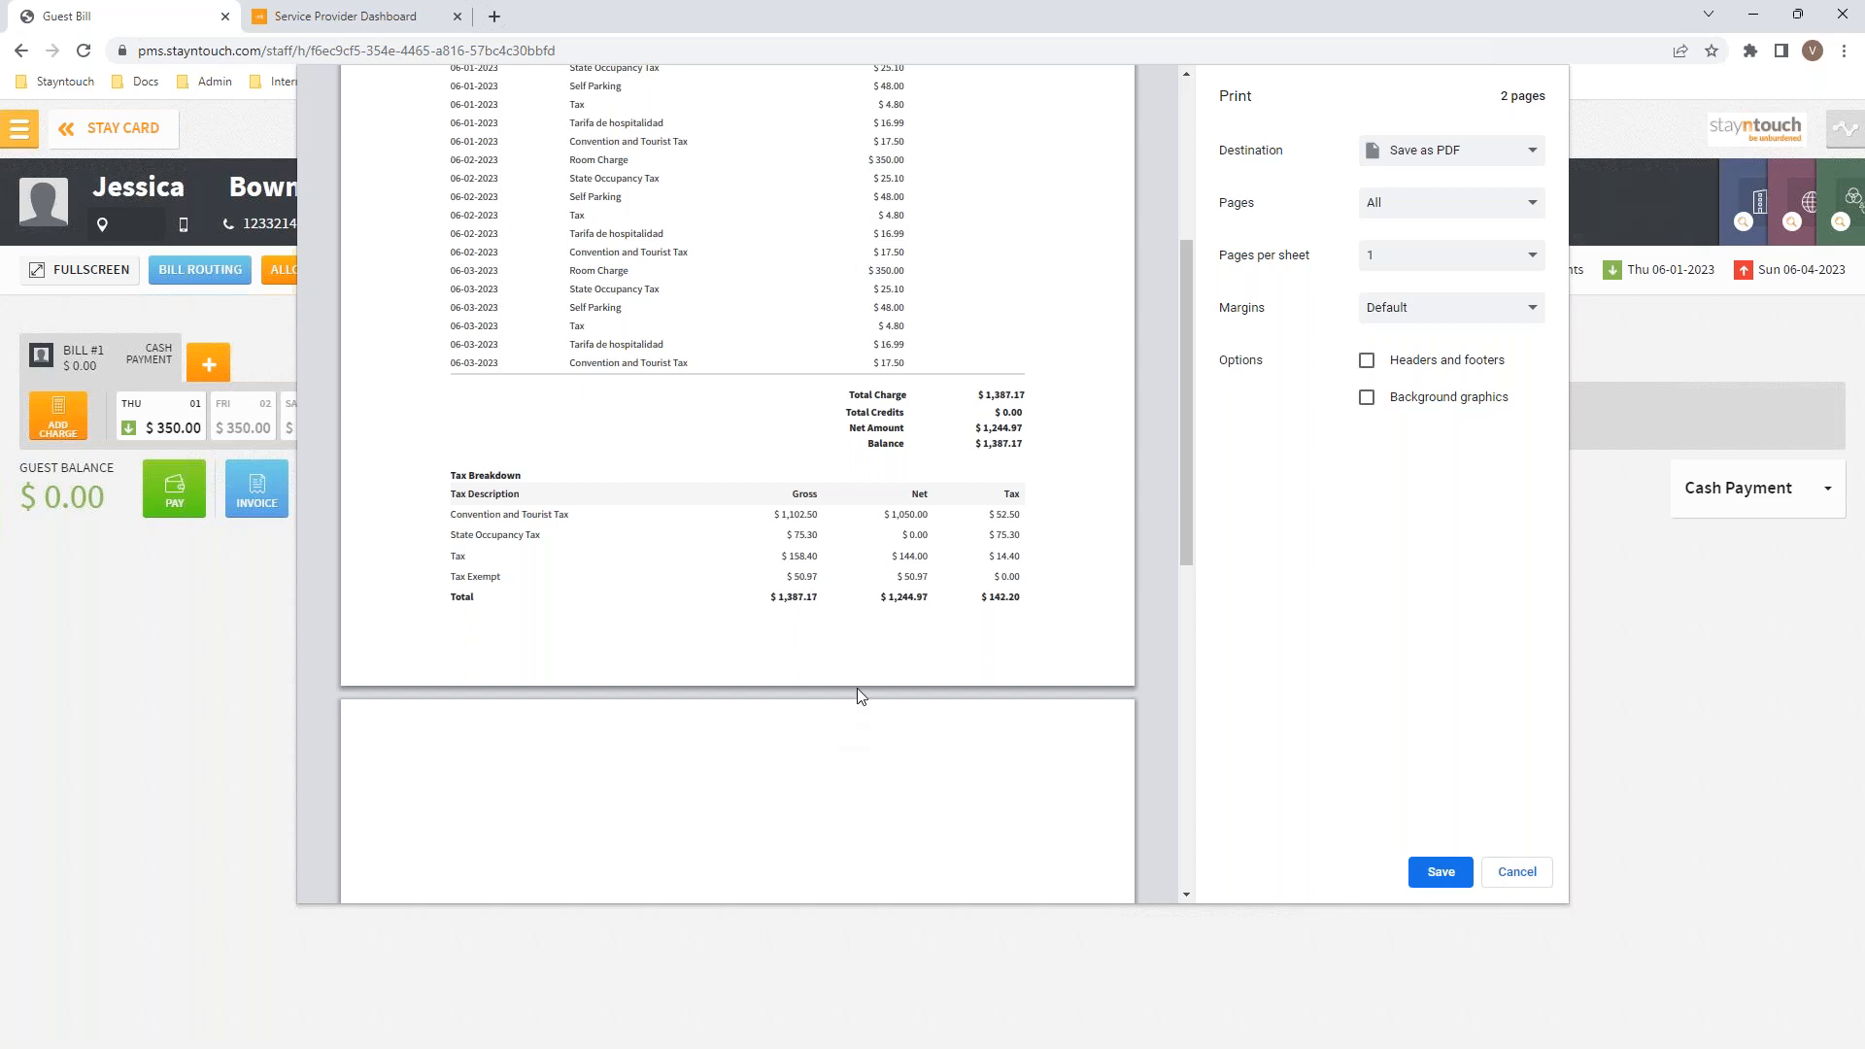
drag(849, 399, 1028, 444)
click(1038, 448)
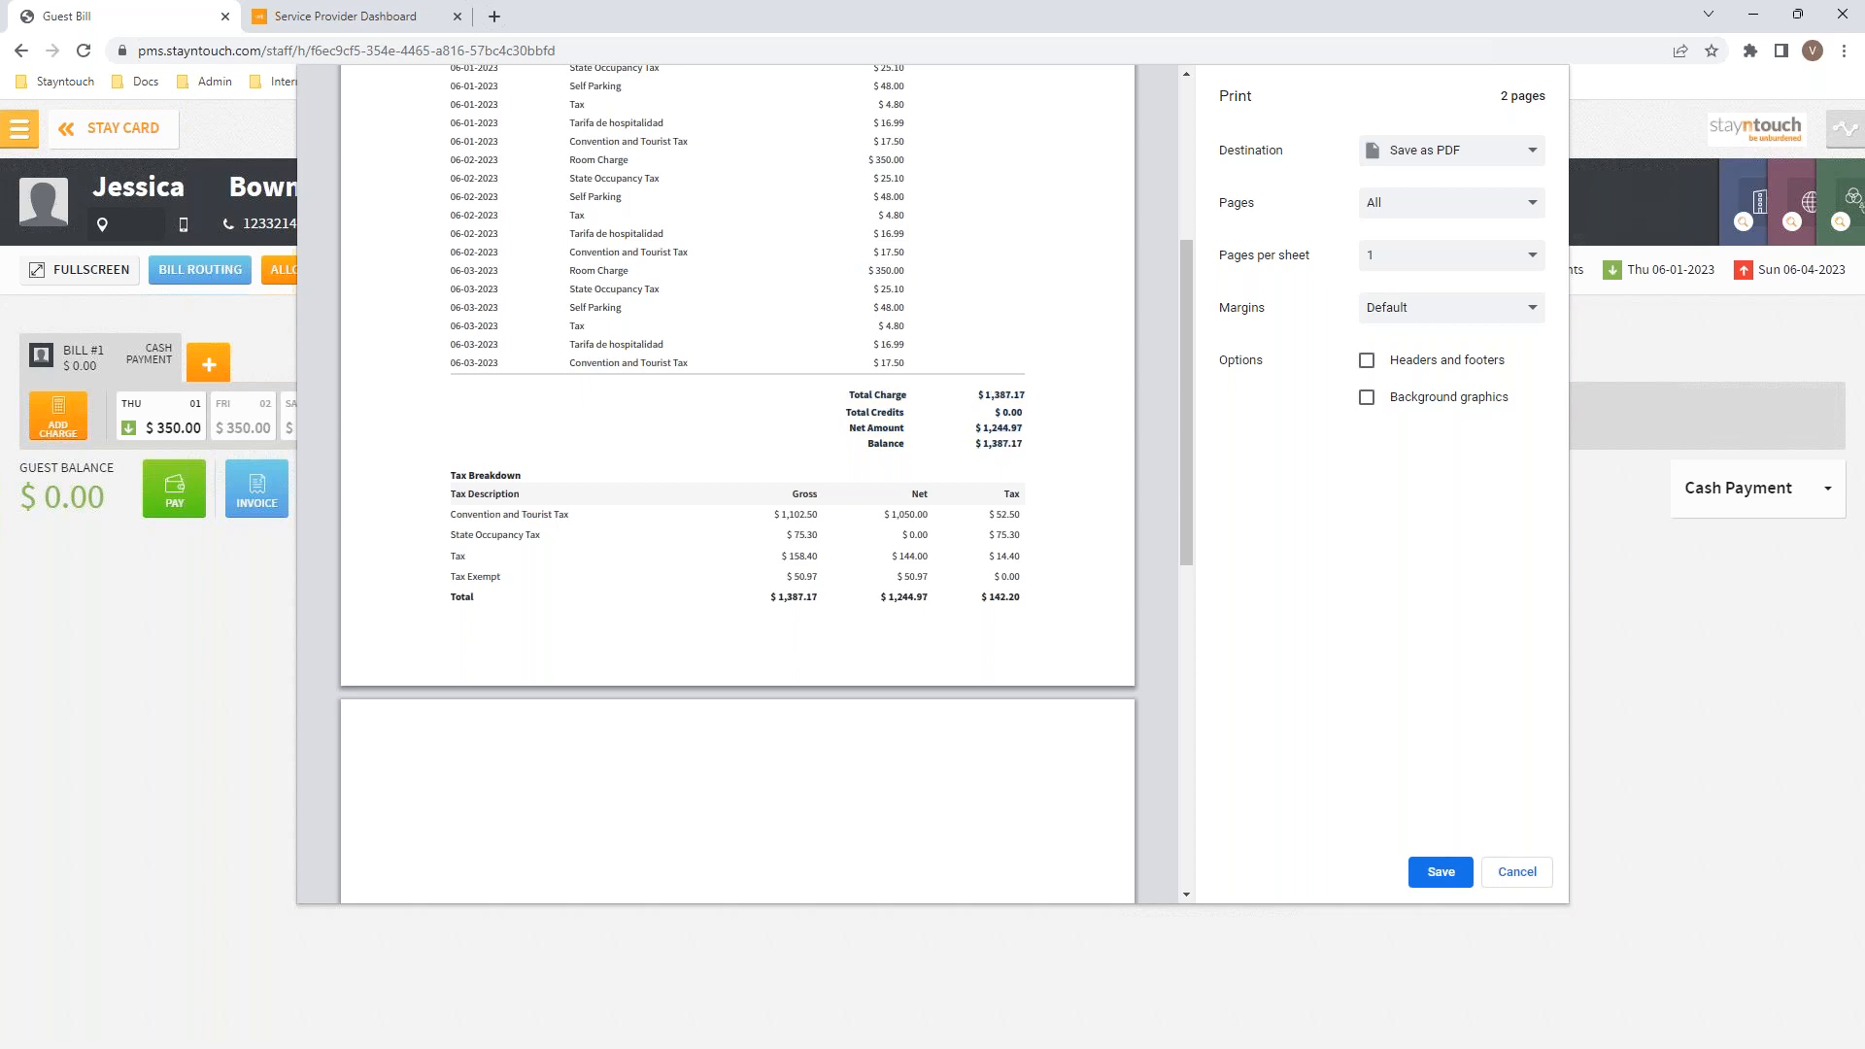
click(1517, 874)
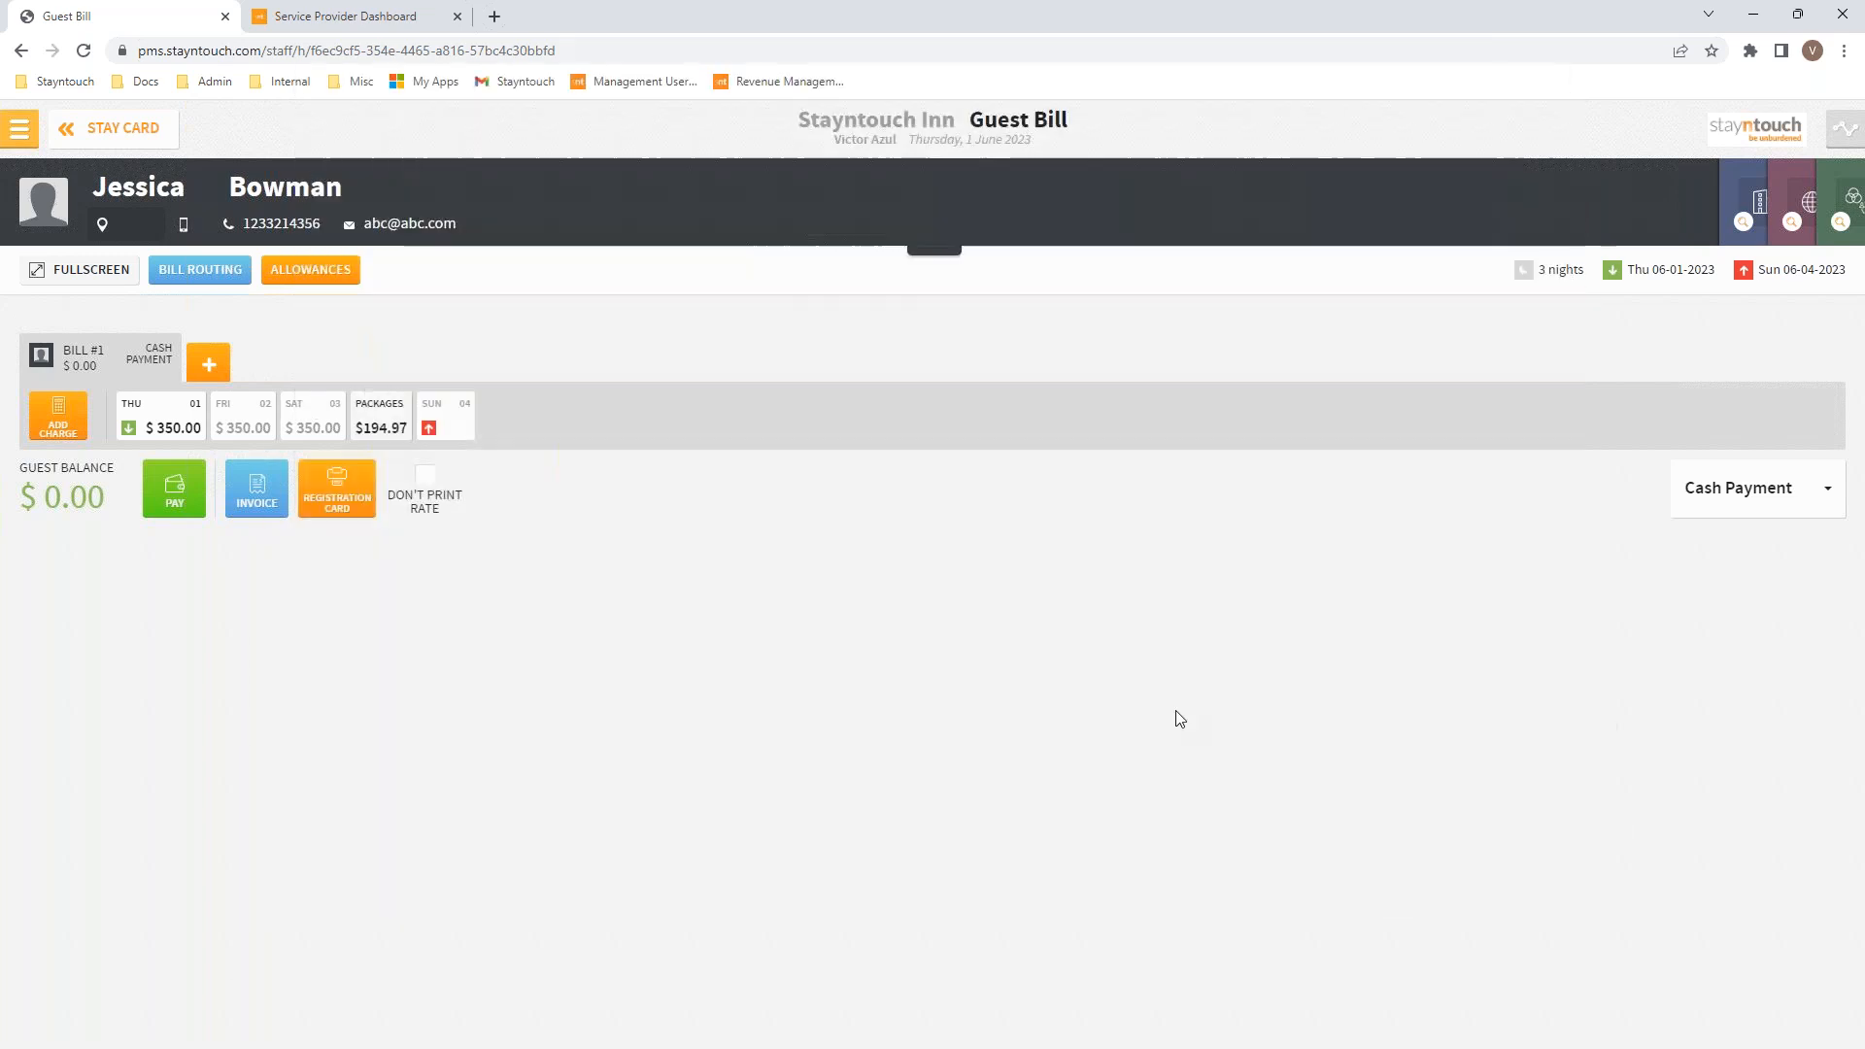
click(19, 129)
click(367, 484)
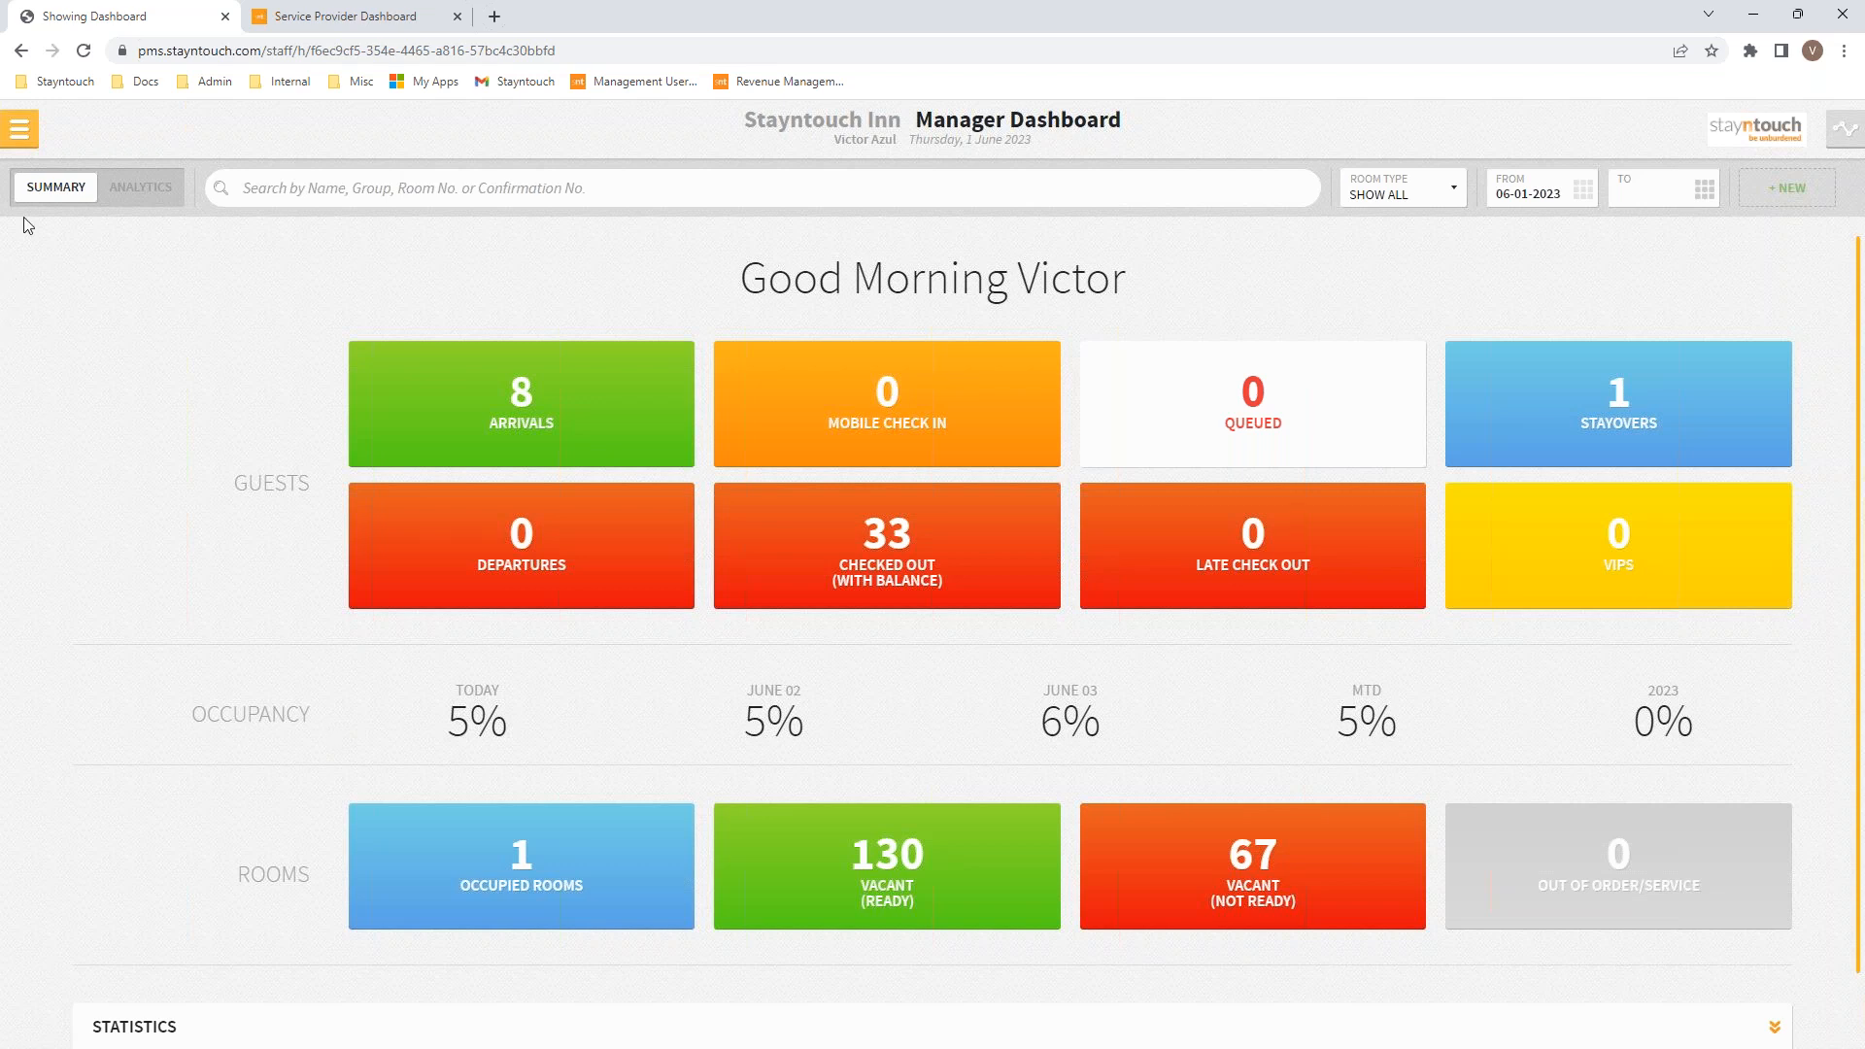
Step: Open the Rates list under Settings > Rates in hotel admin
click(20, 136)
click(92, 977)
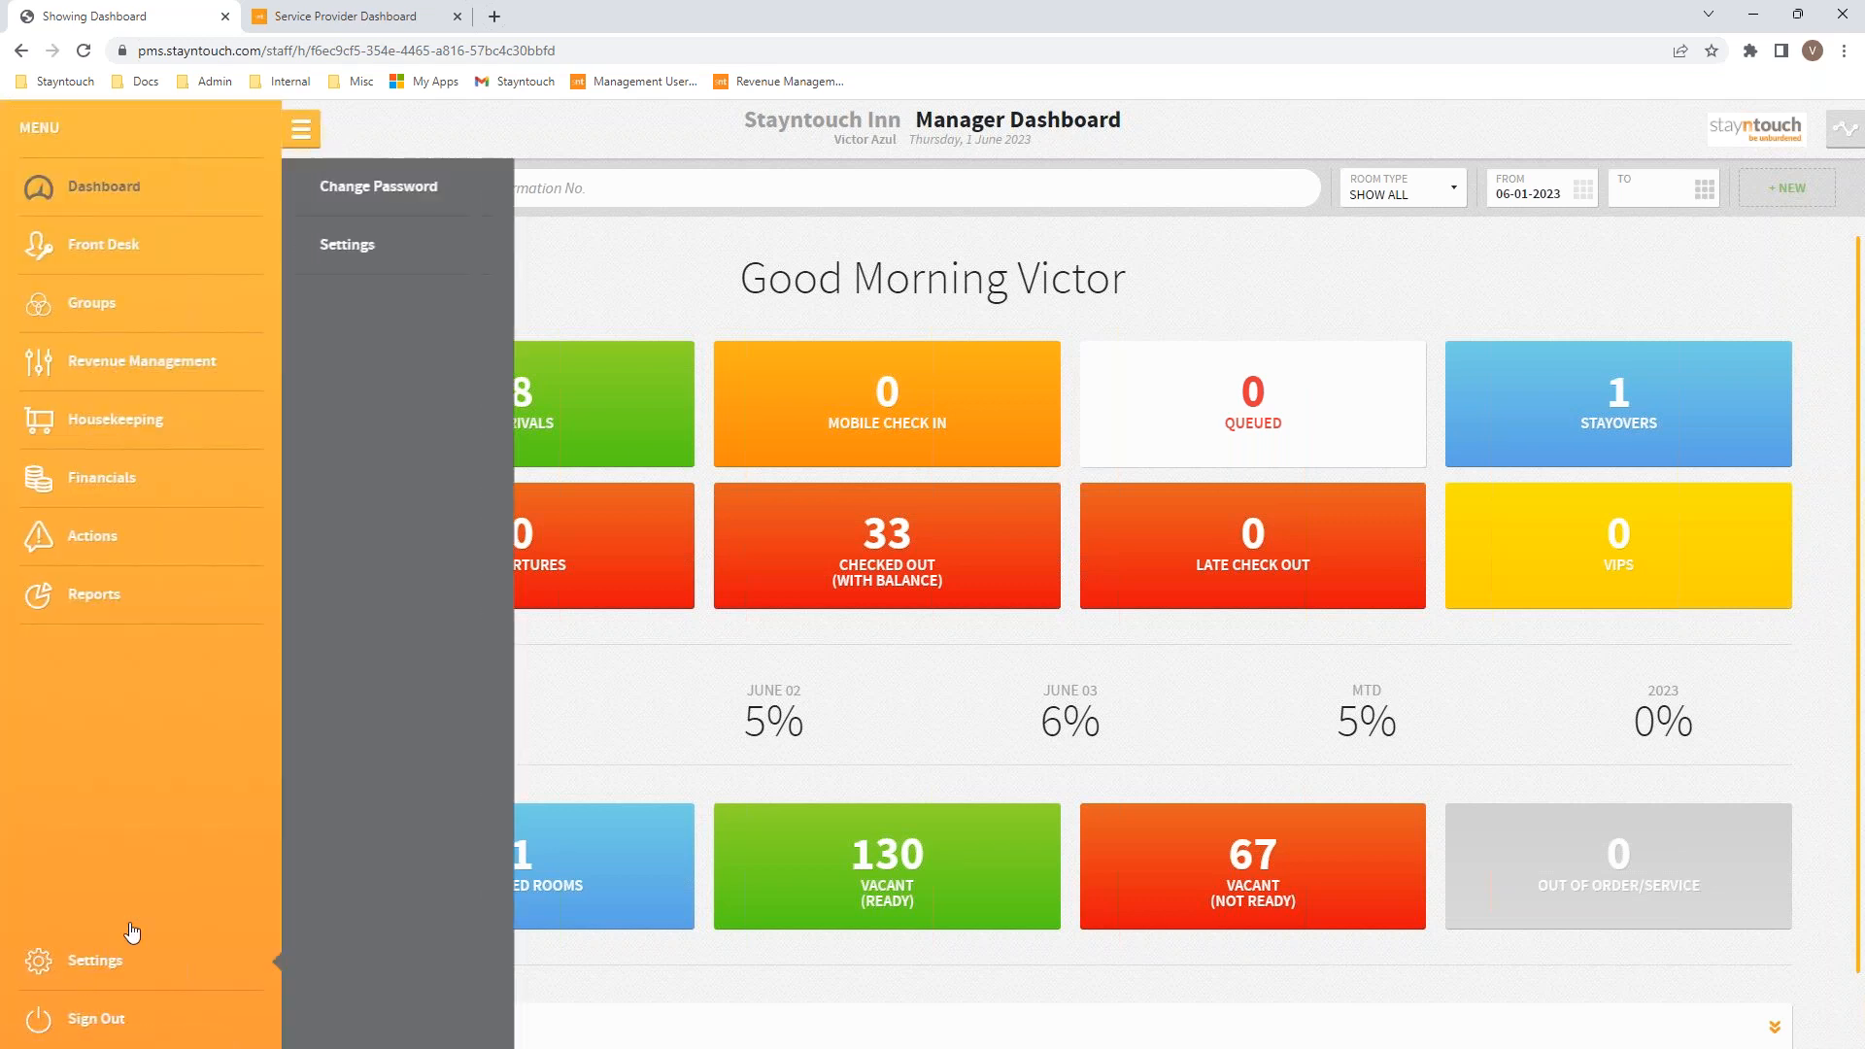
click(339, 248)
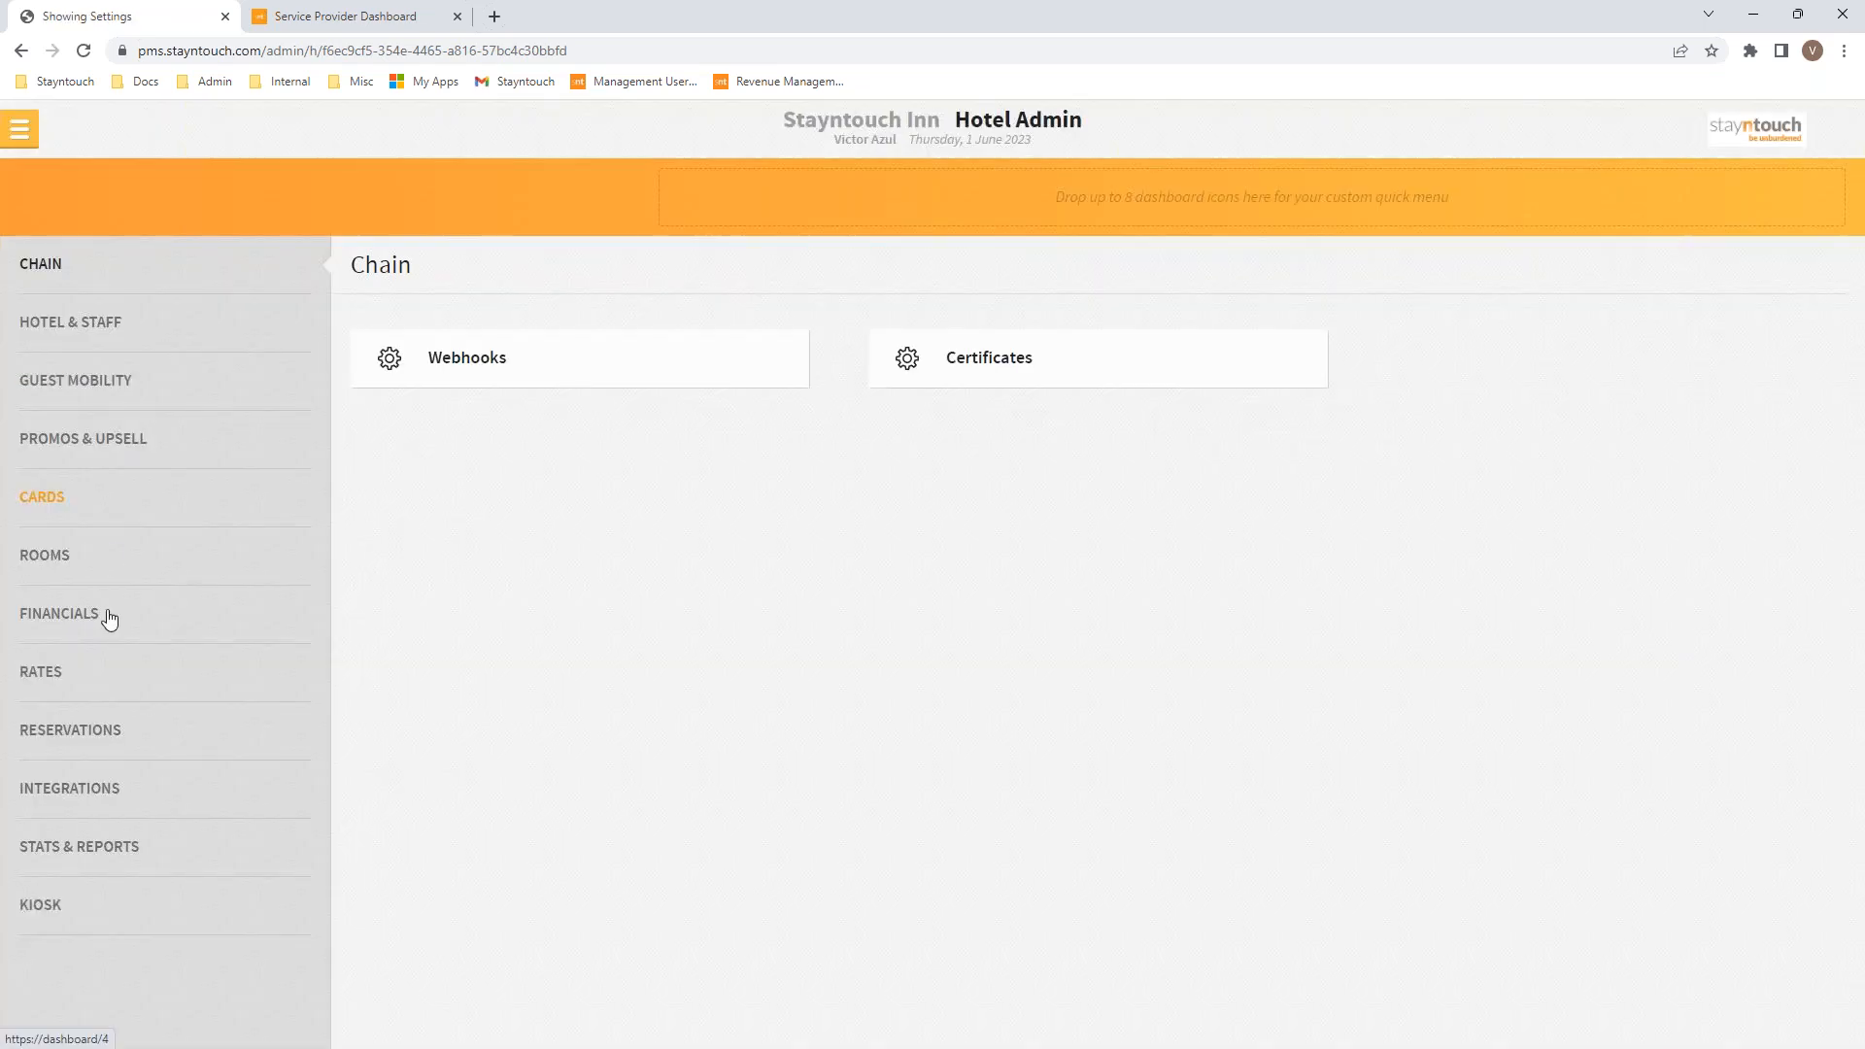
click(75, 673)
click(525, 372)
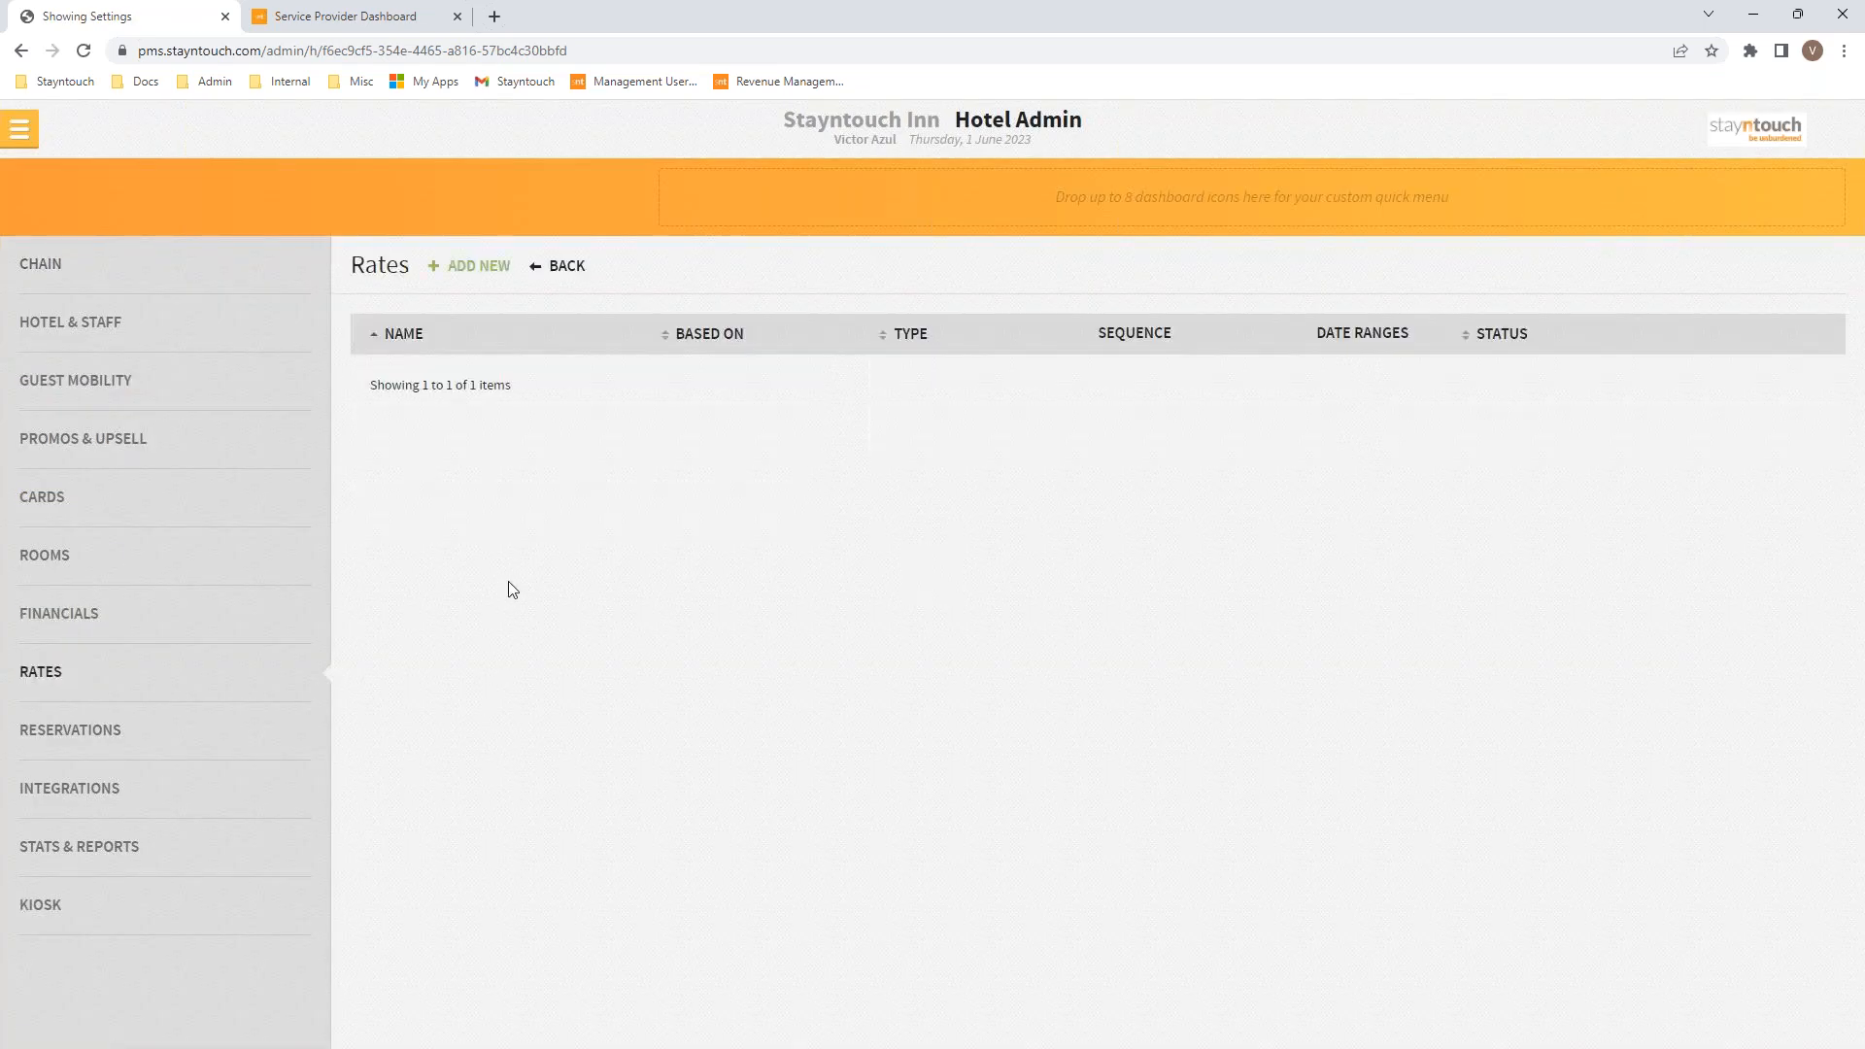
Step: Expand the AMAZON rate's details, then view the Guest Mobility check-out image showing a $500.00 balance
click(416, 702)
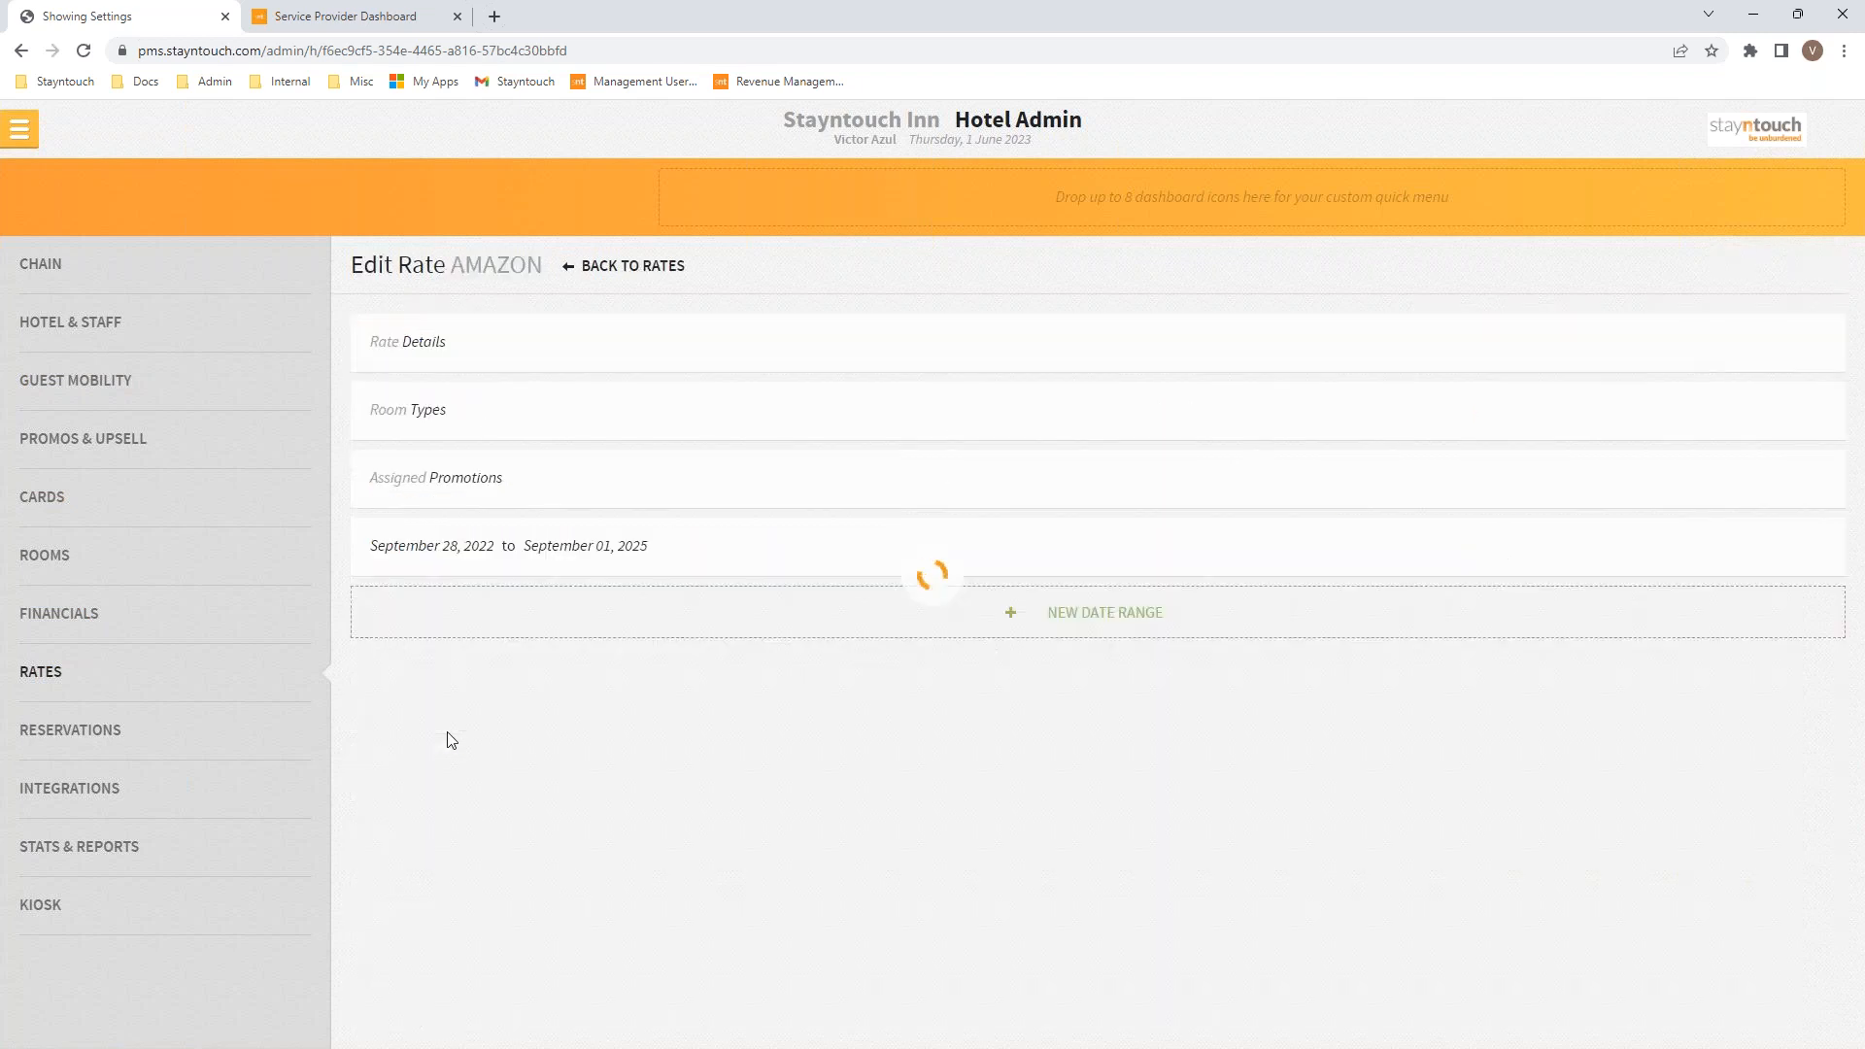
click(434, 344)
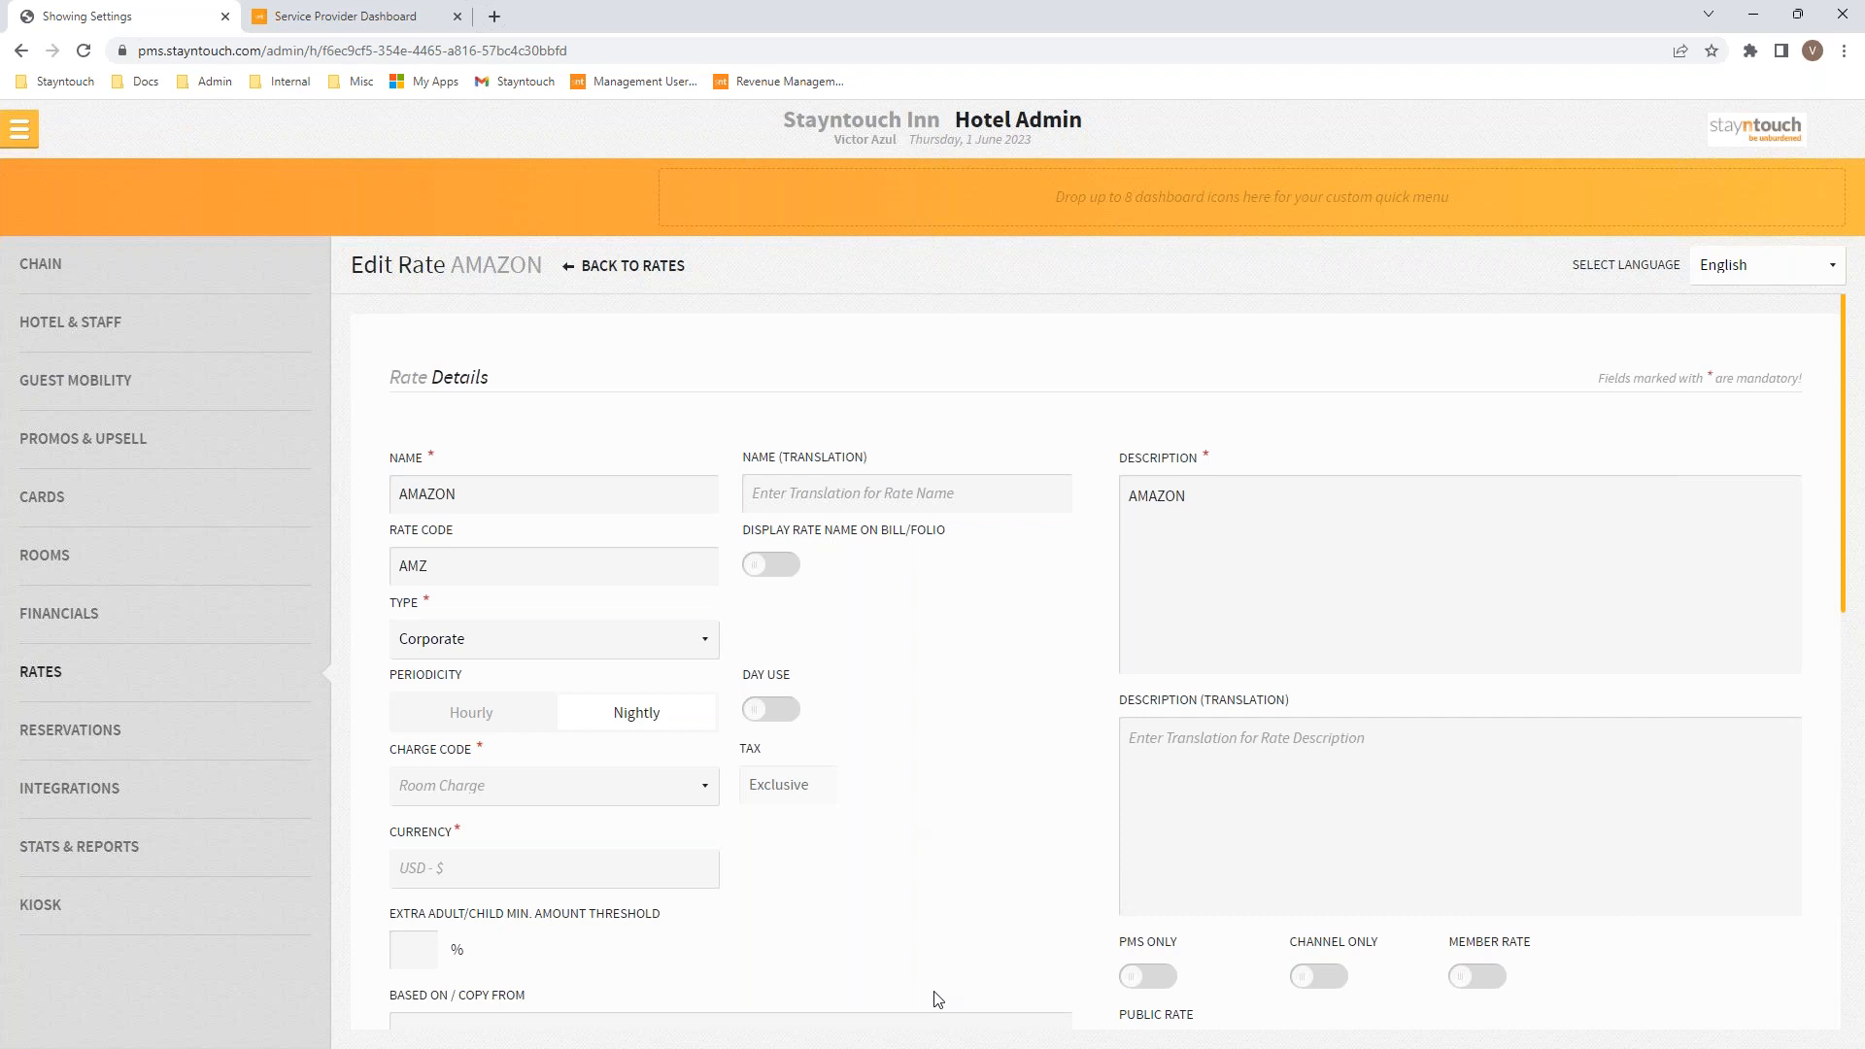
click(945, 1048)
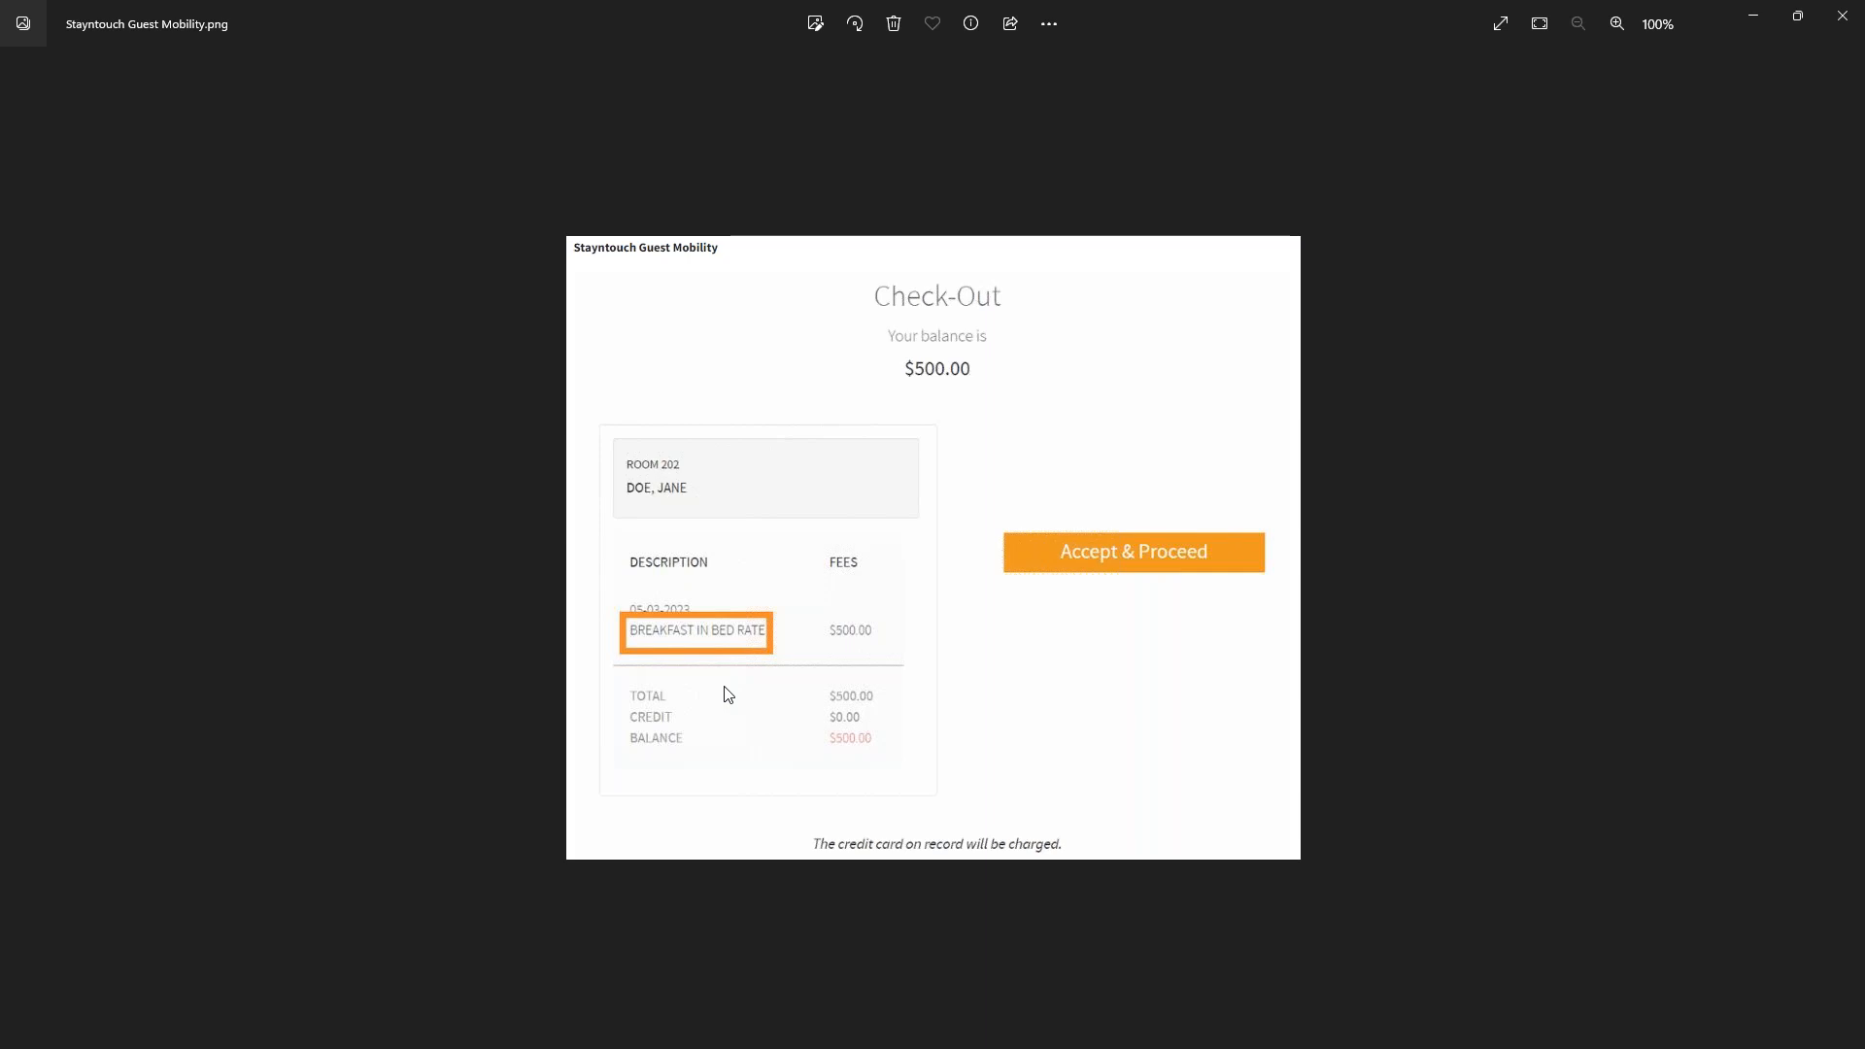
Step: Advance to the Stayntouch Guest Kiosk.png bill review image showing the $500.00 balance due
key(Right)
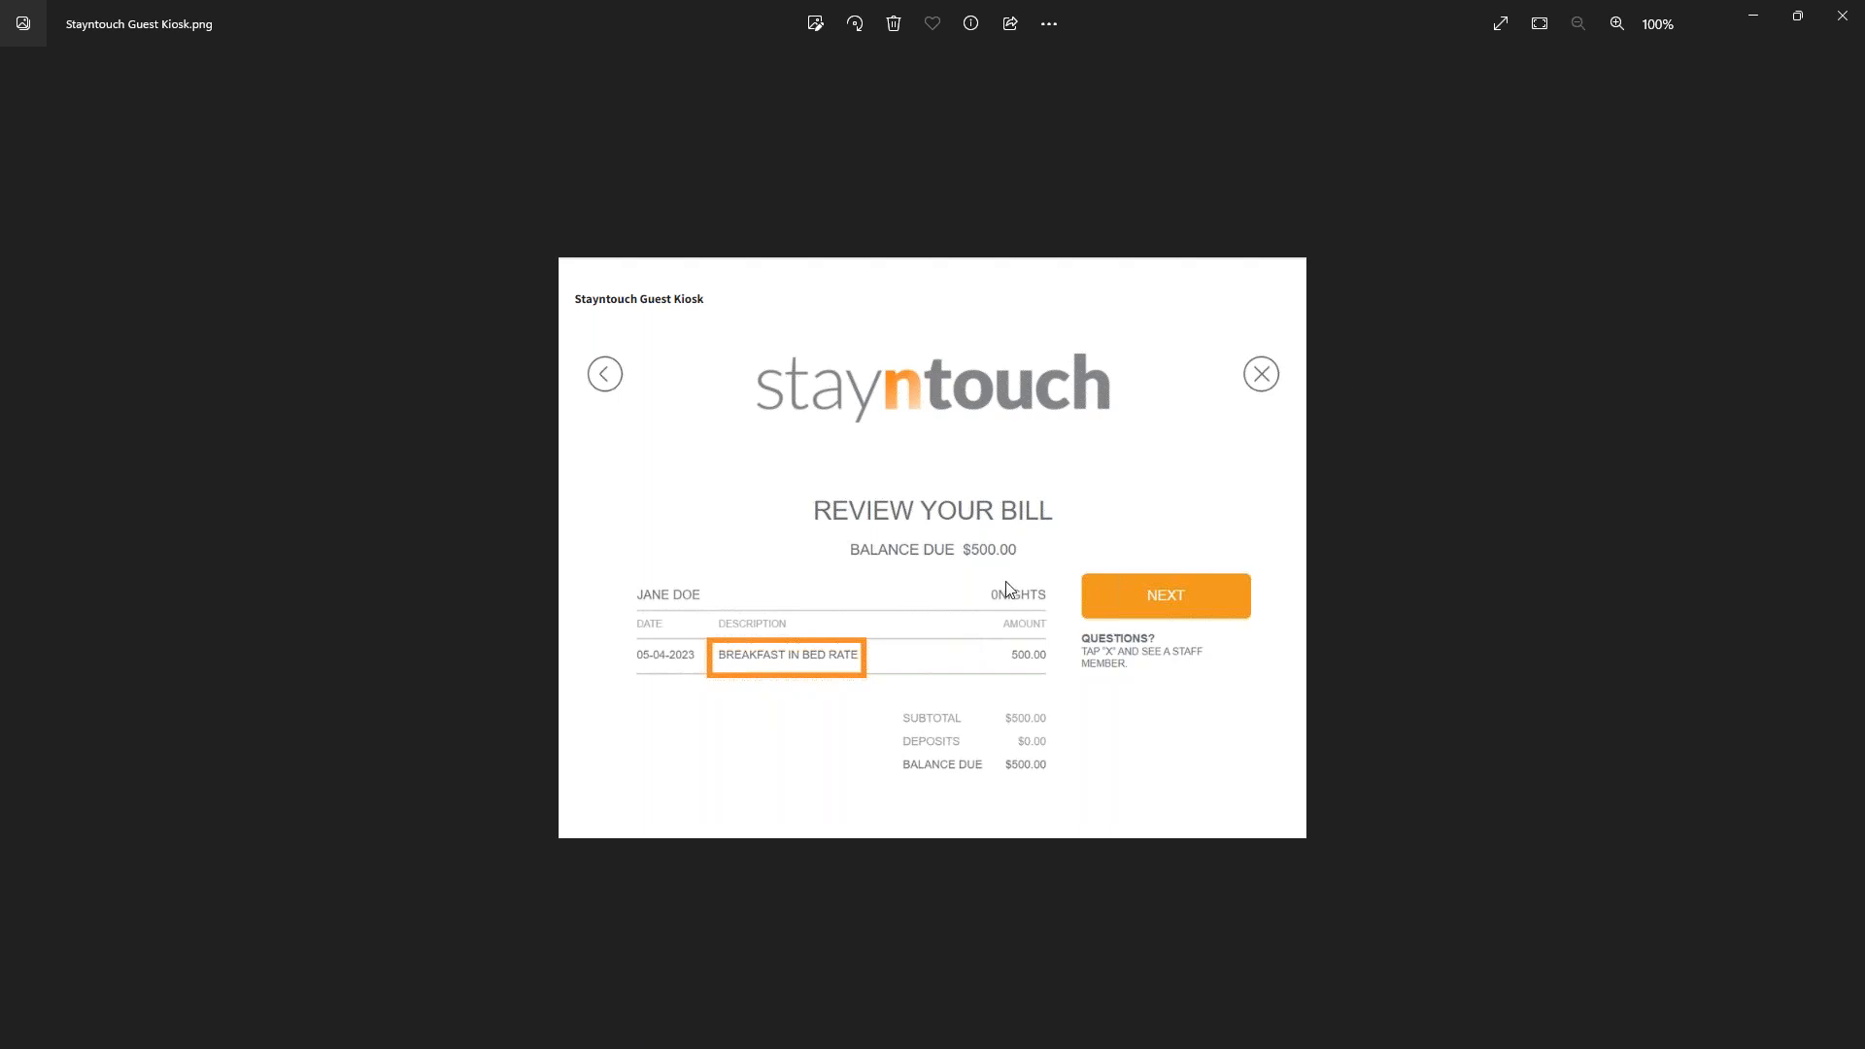
Step: Close the Photos window to return to the AMAZON rate's Edit Rate page (code AMZ)
click(1752, 21)
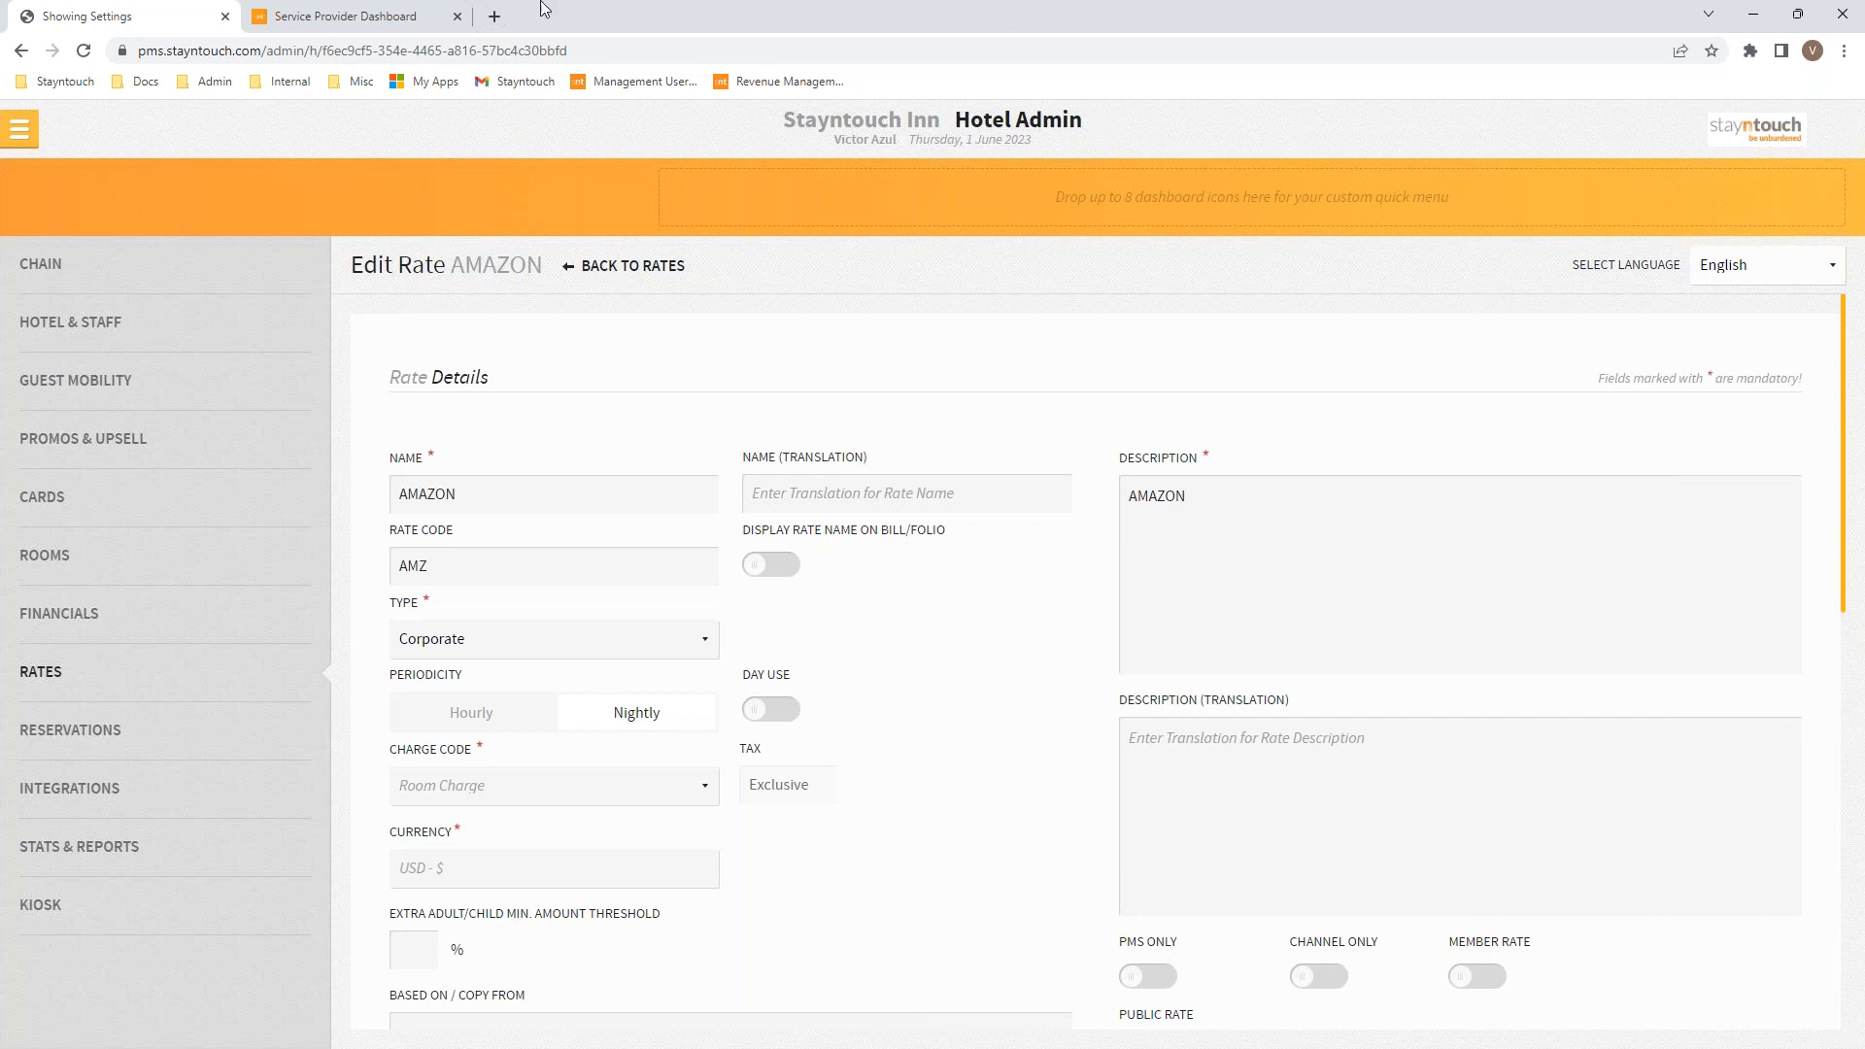
Step: Go to the Stayntouch Inn Manager Dashboard via the main navigation menu
click(20, 133)
click(21, 186)
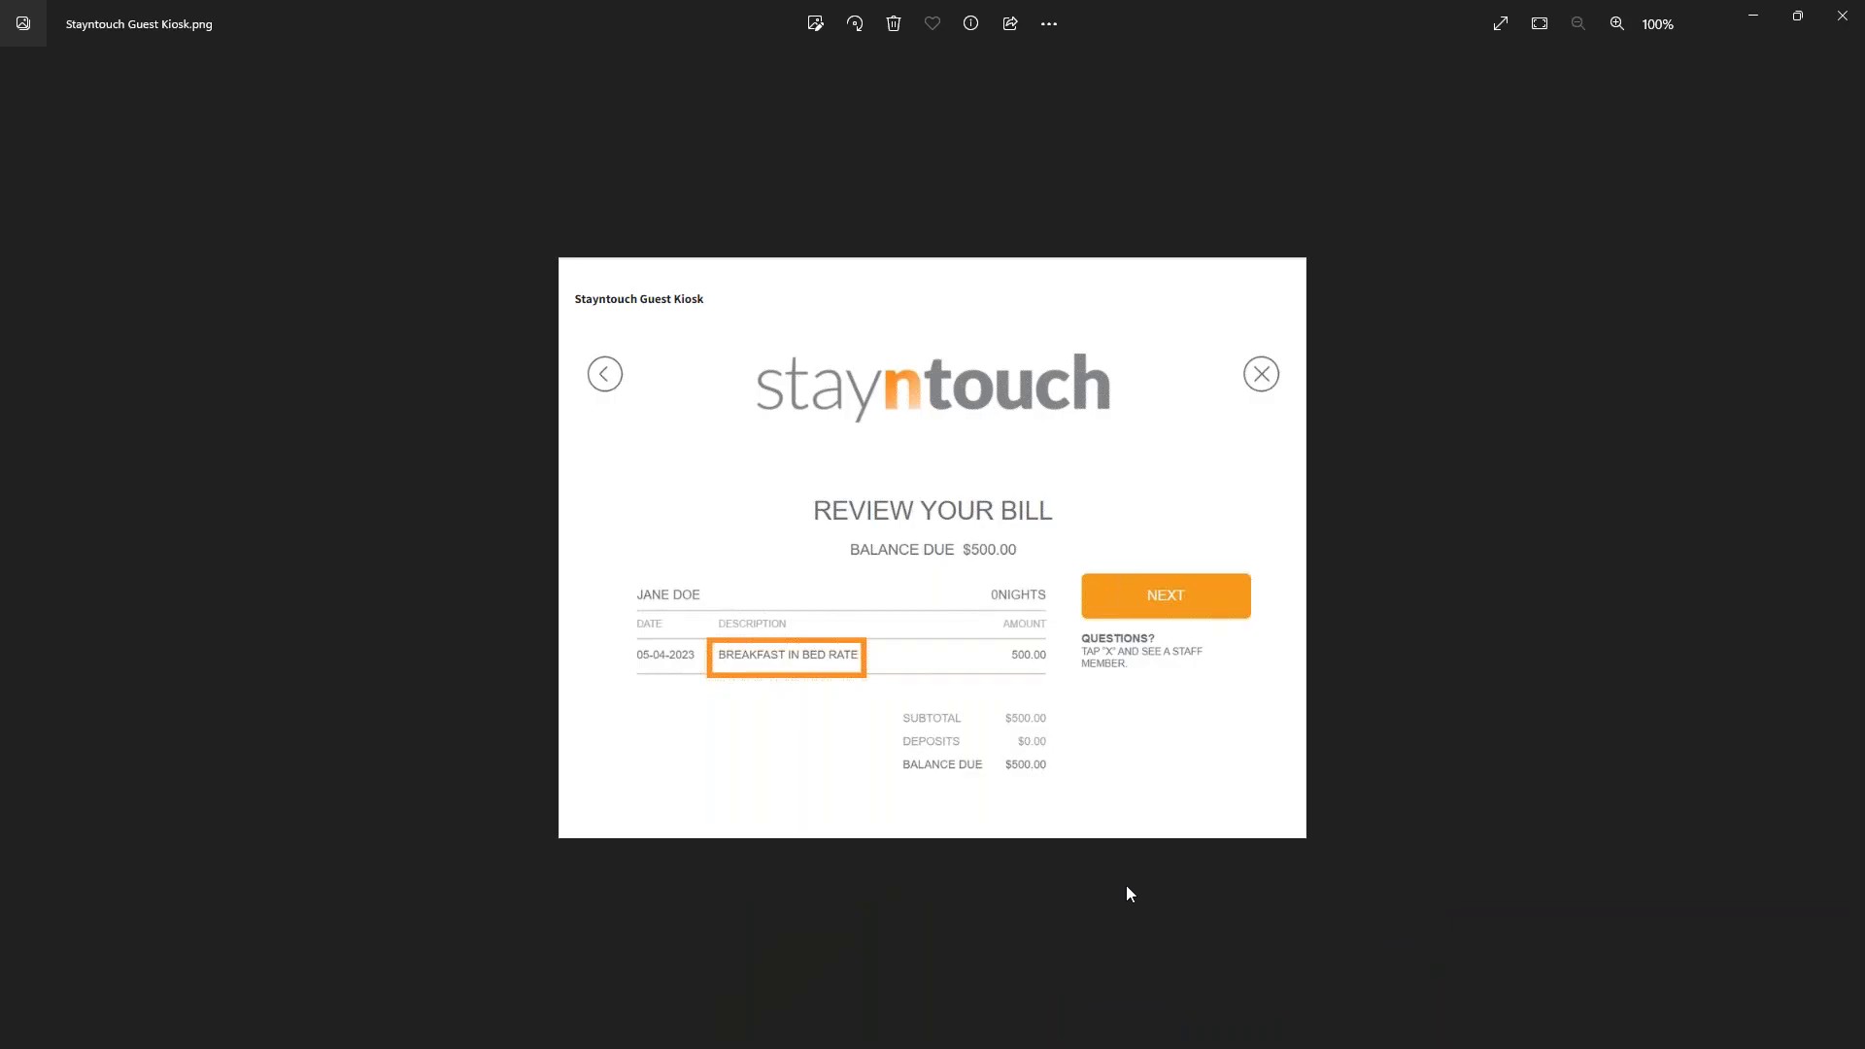
Step: Step forward in Photos to ZATCA.png, showing the Saudi invoice QR code requirements
key(Right)
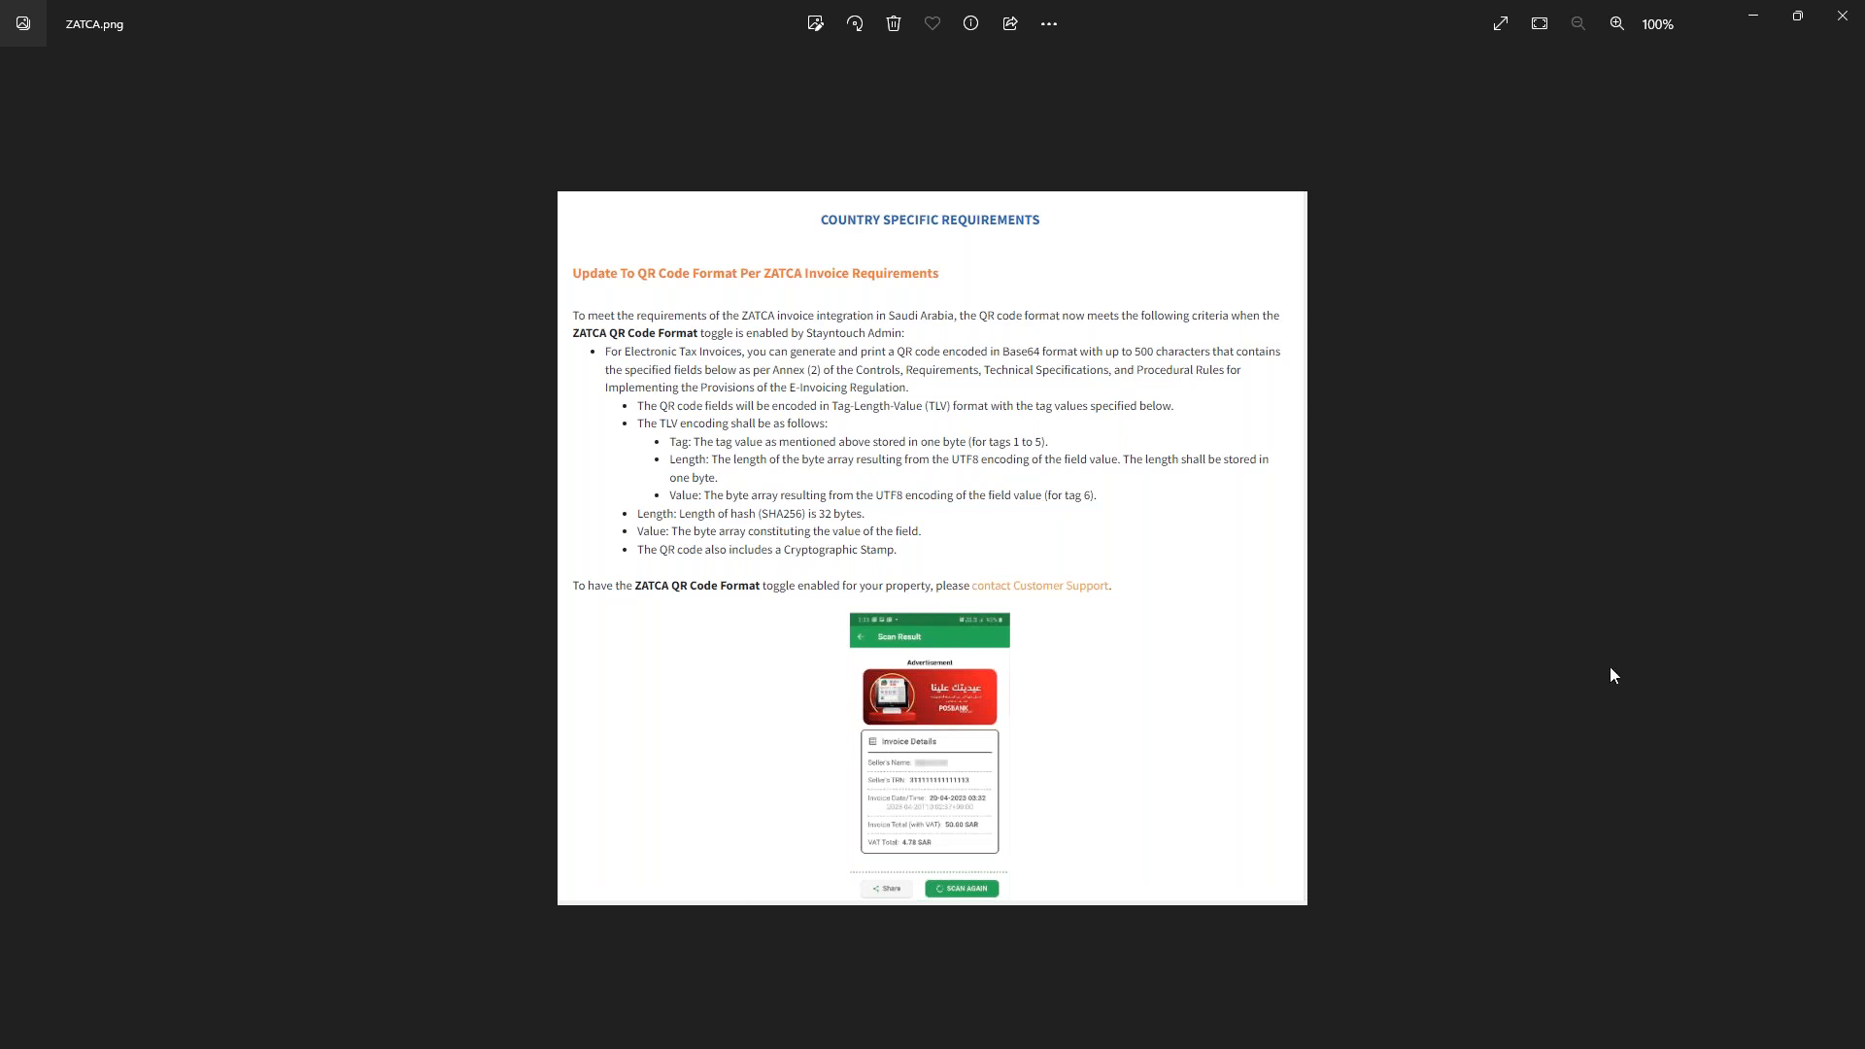
Step: Minimize the ZATCA.png viewer to reveal the Stayntouch Inn Manager Dashboard again
click(1752, 19)
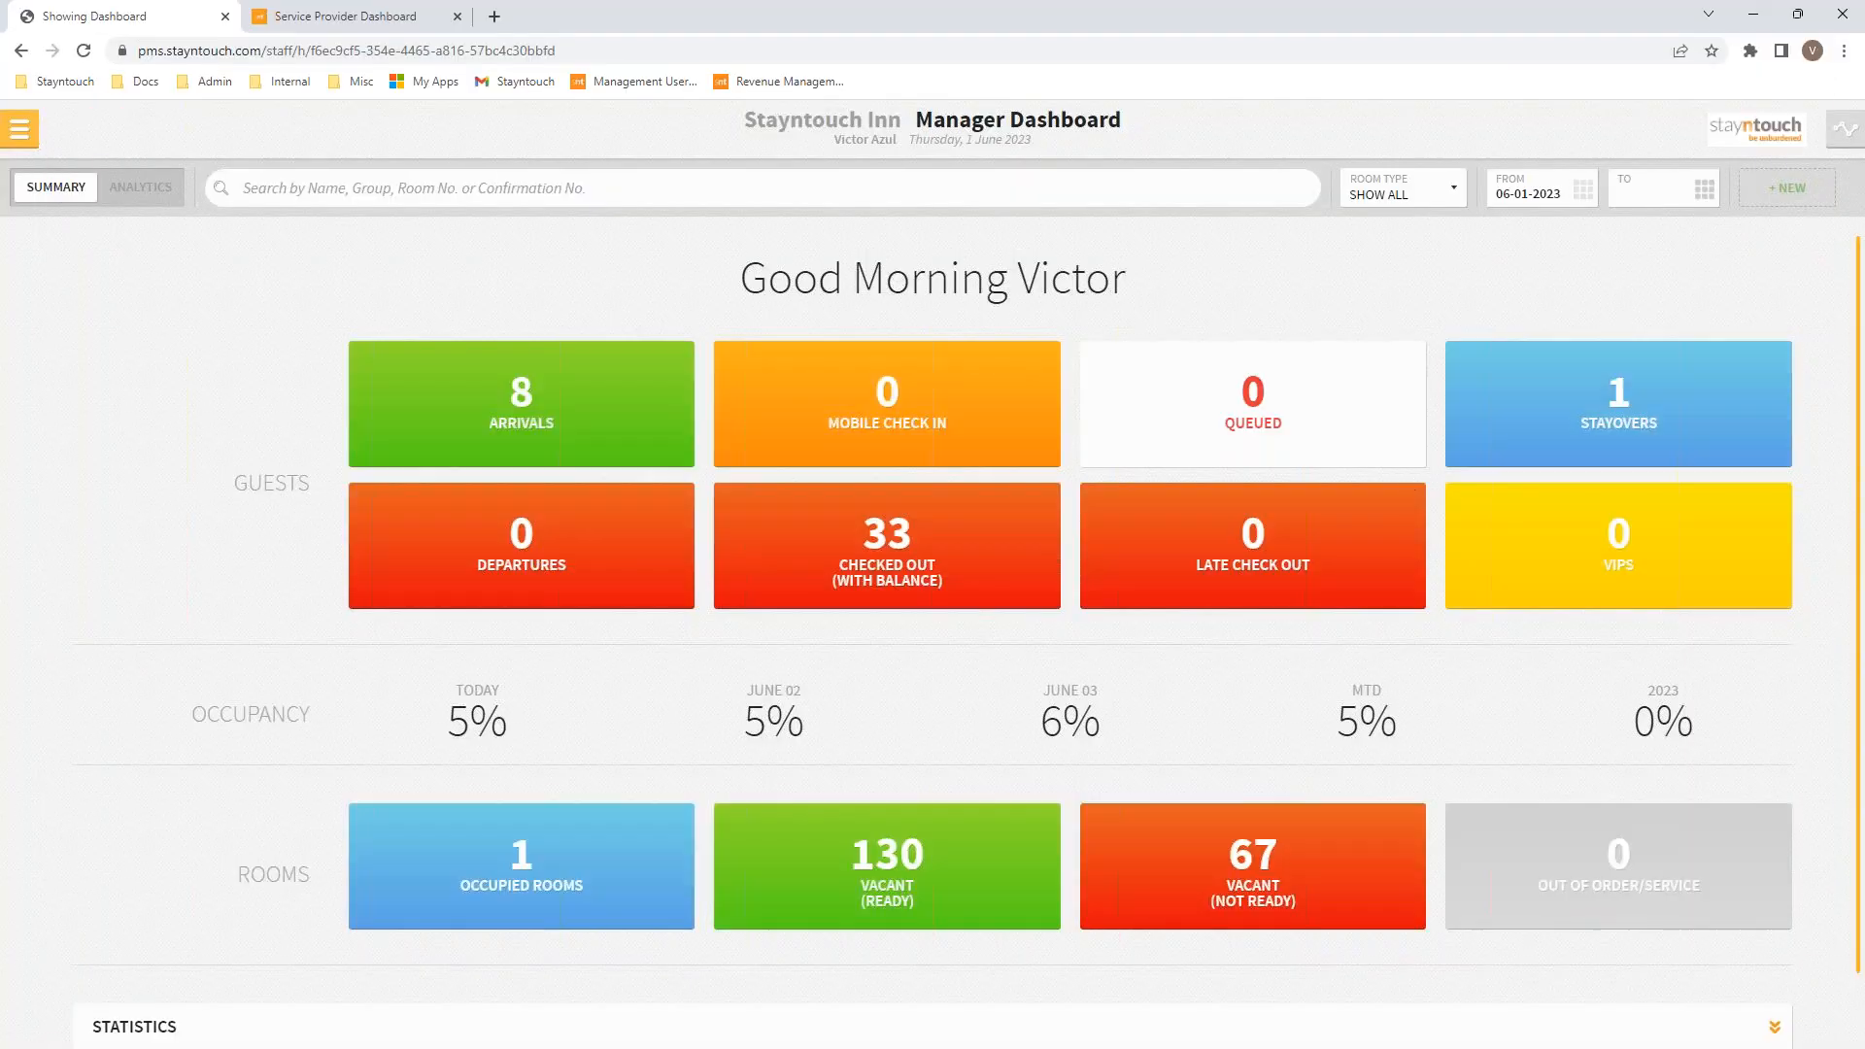